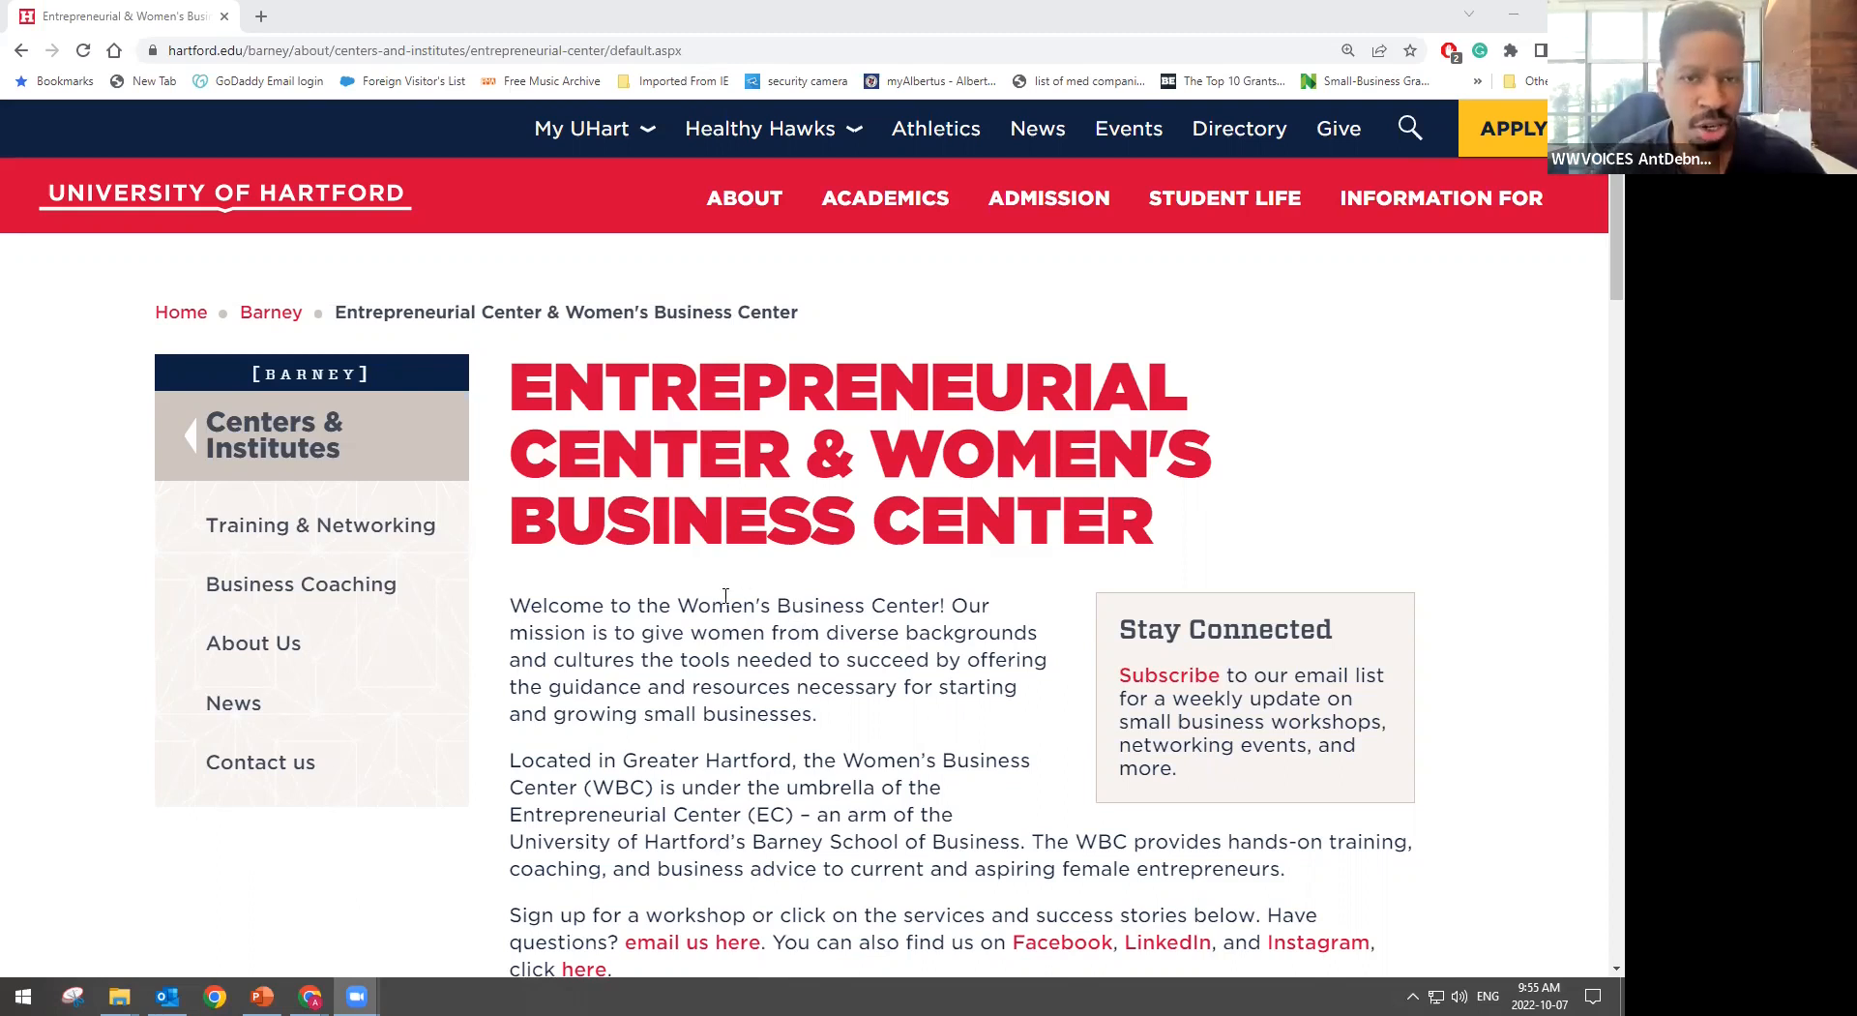
Go to shotcut.org and open the site's download page
click(573, 54)
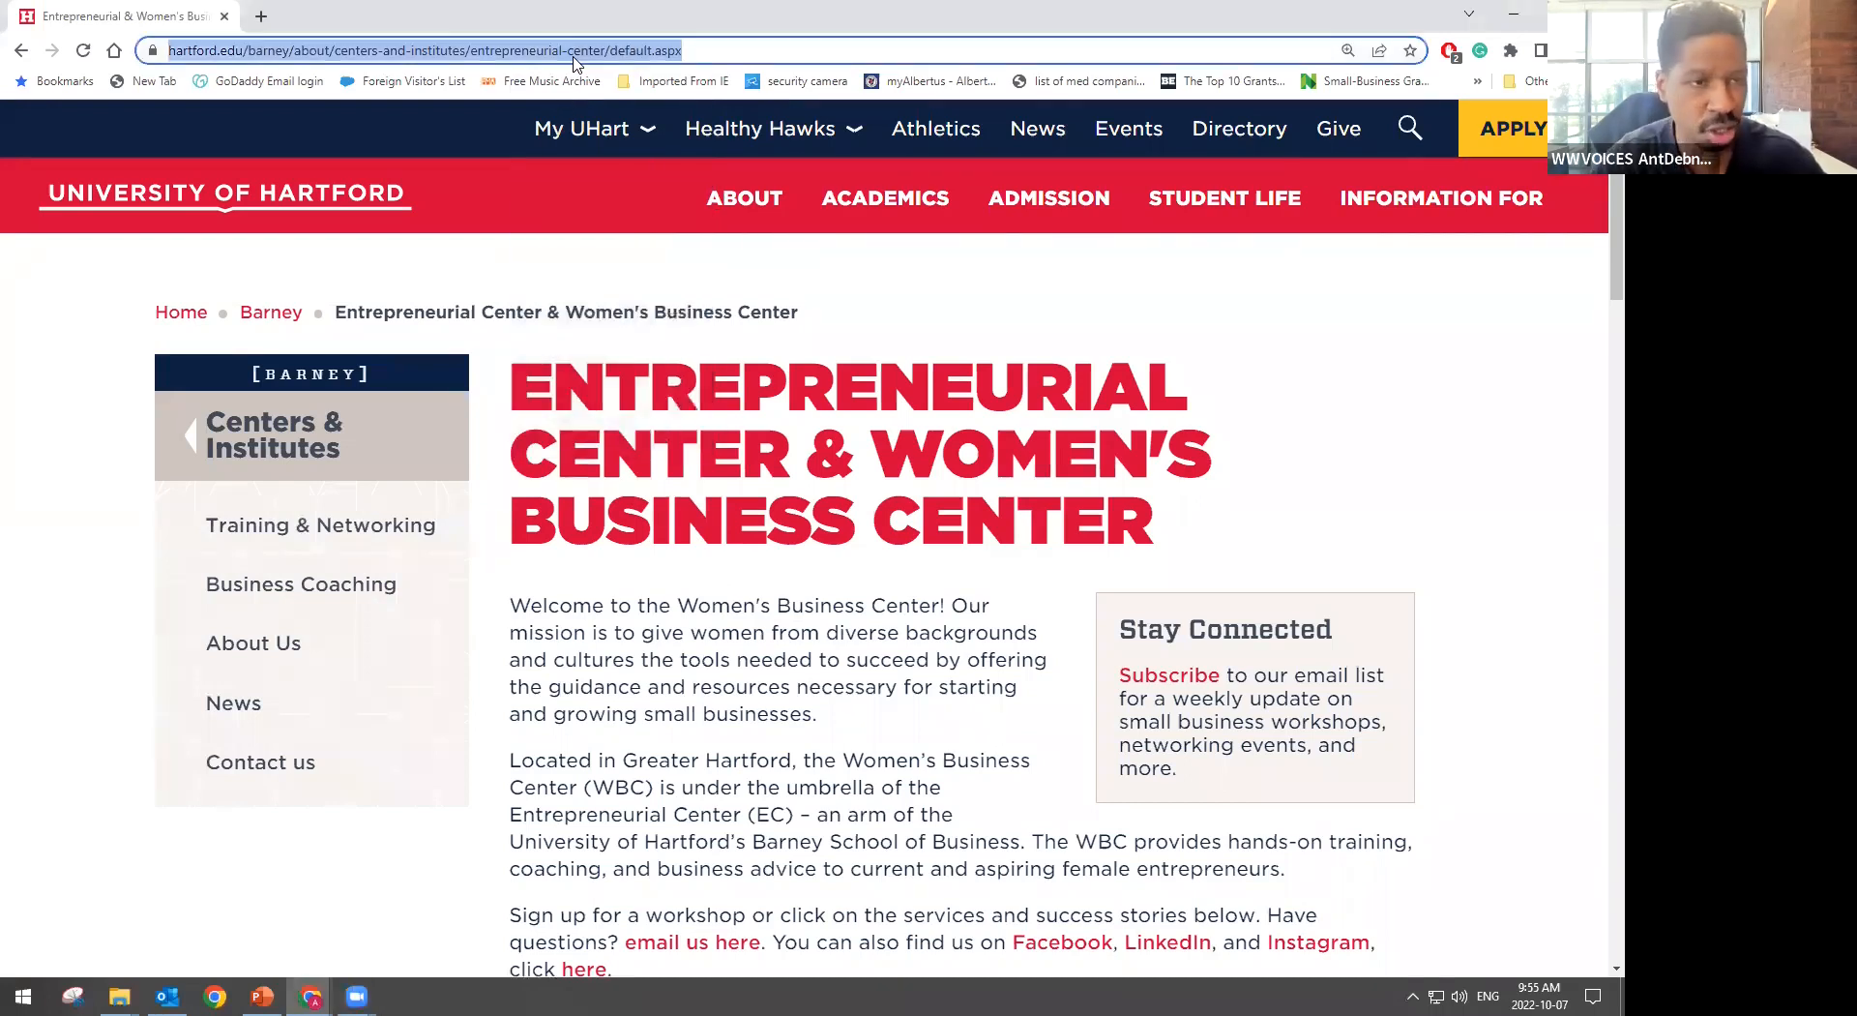
text(shotcut.org)
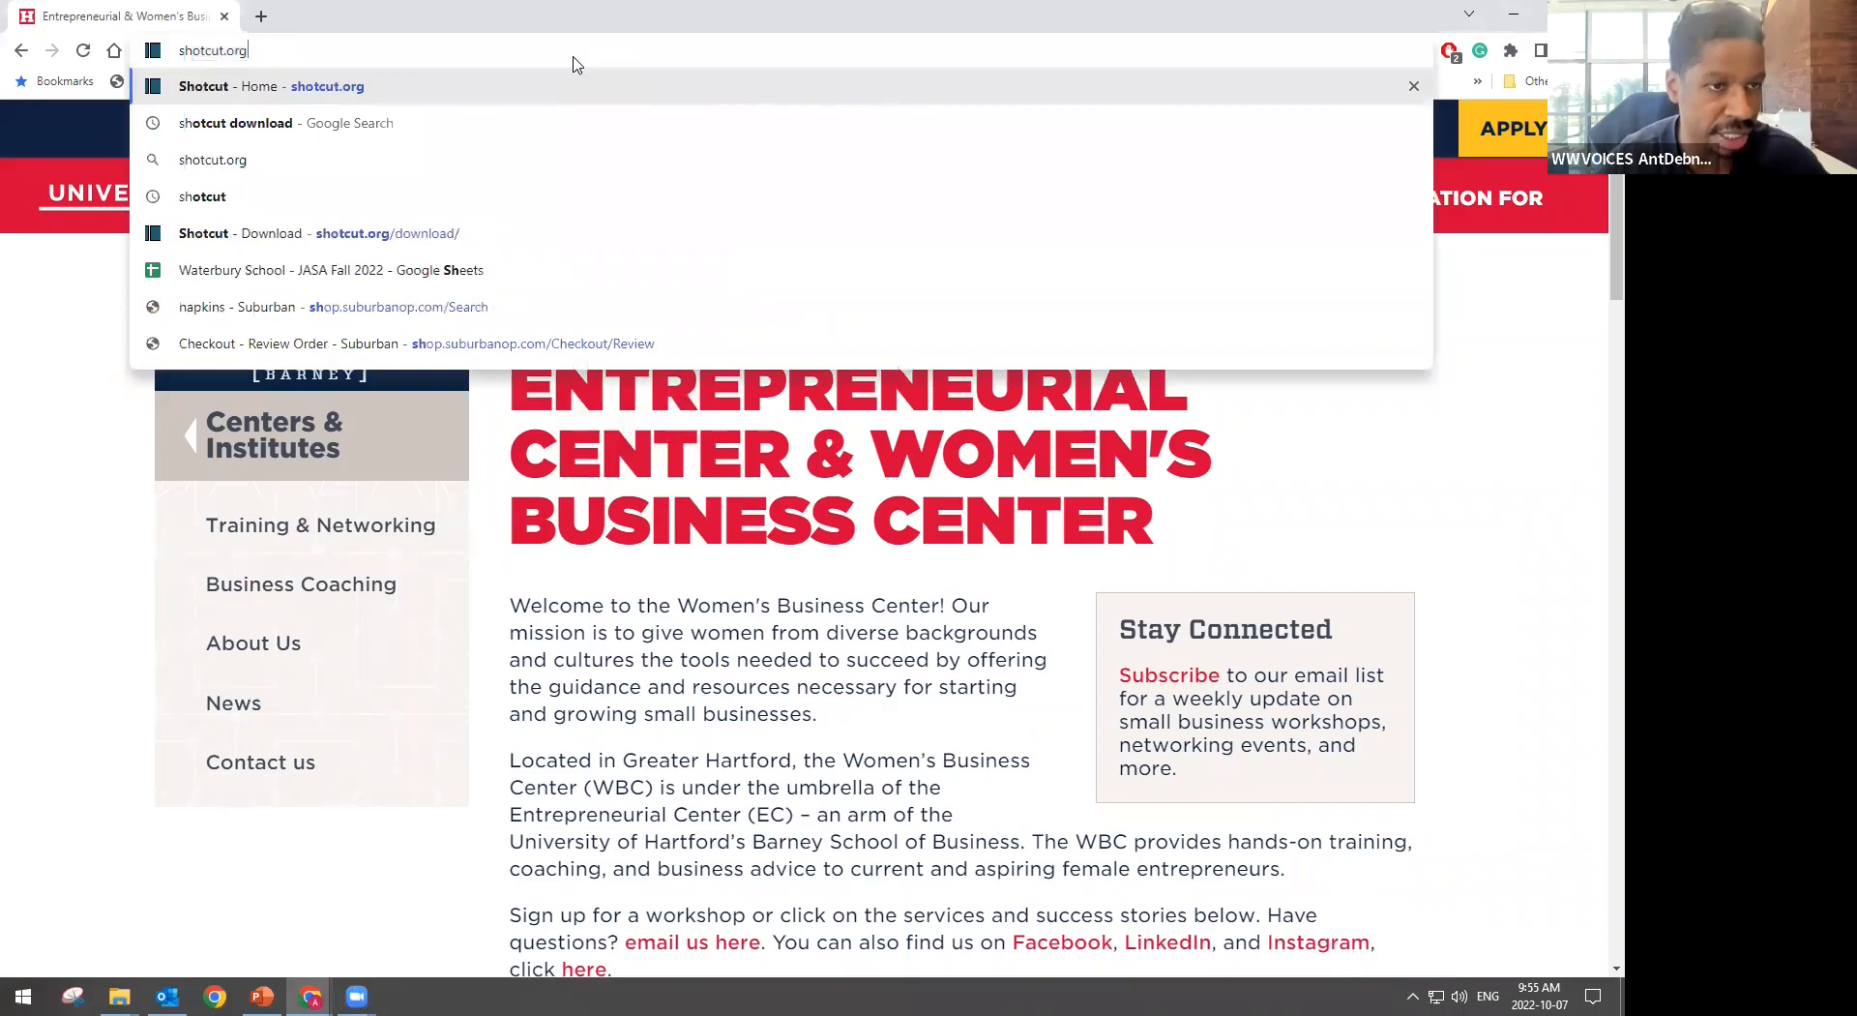
key(Return)
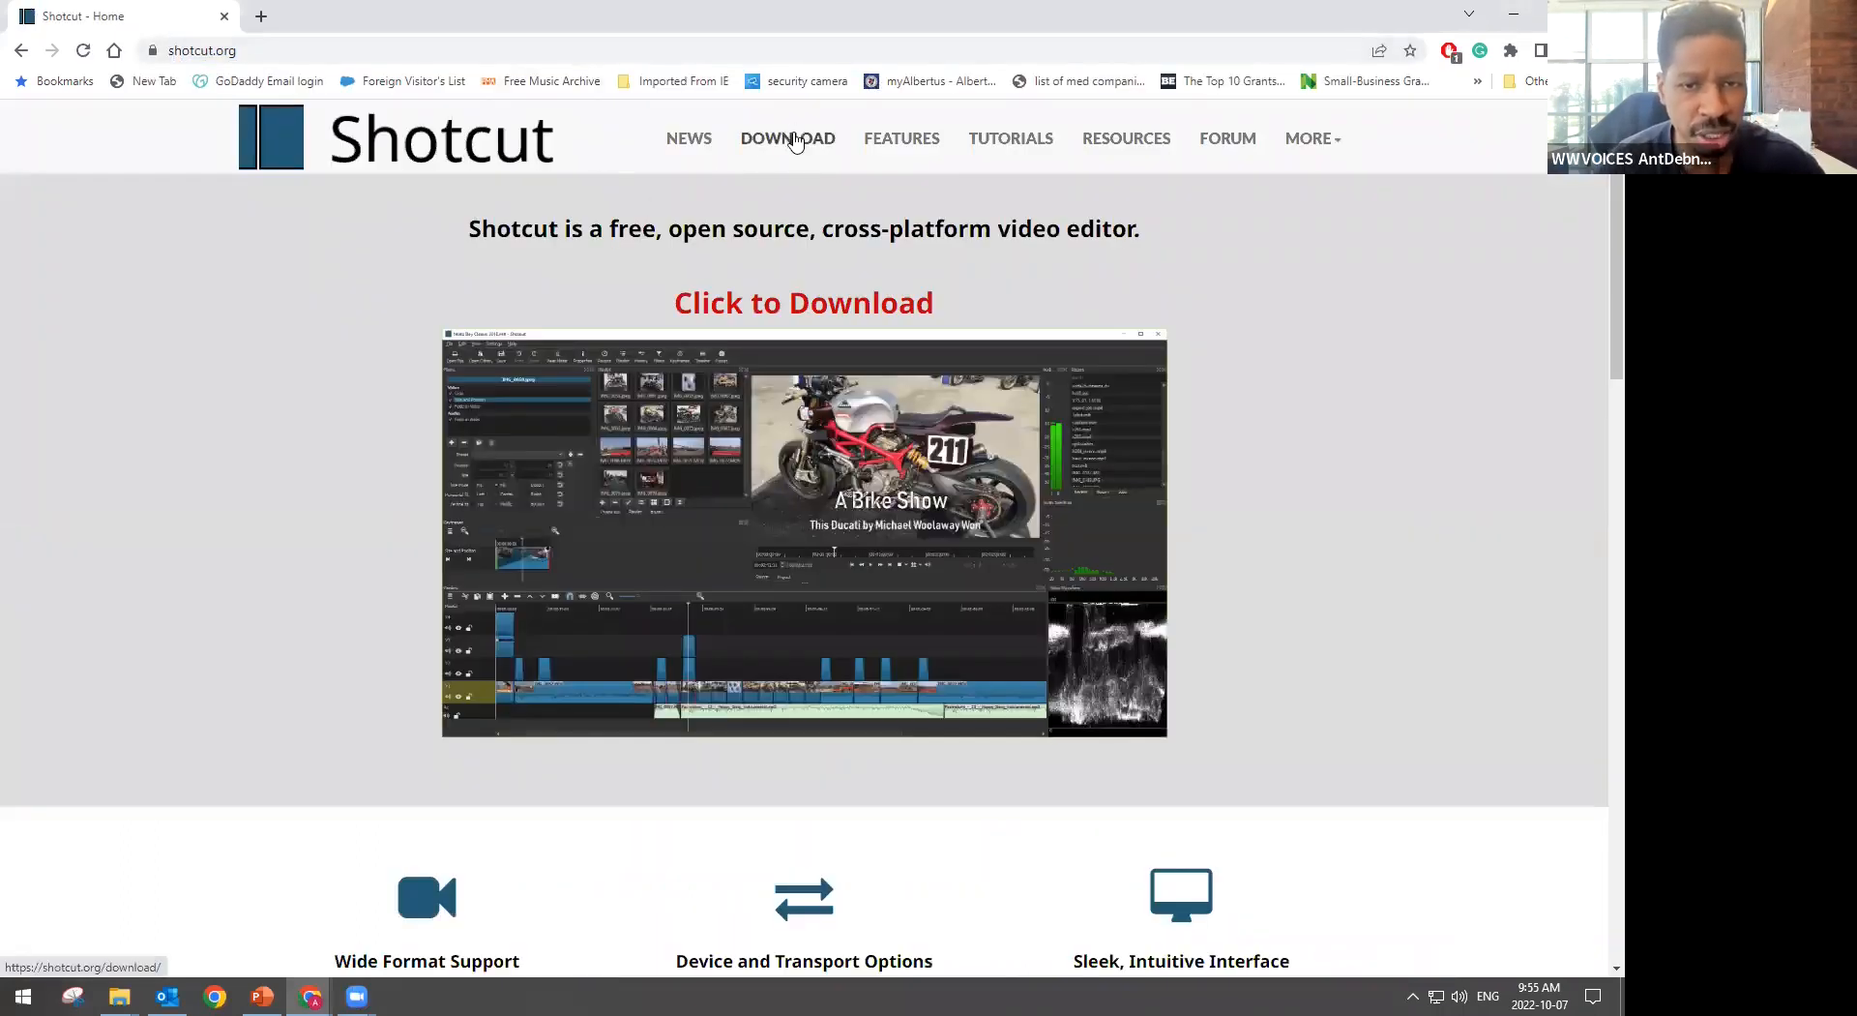
click(795, 142)
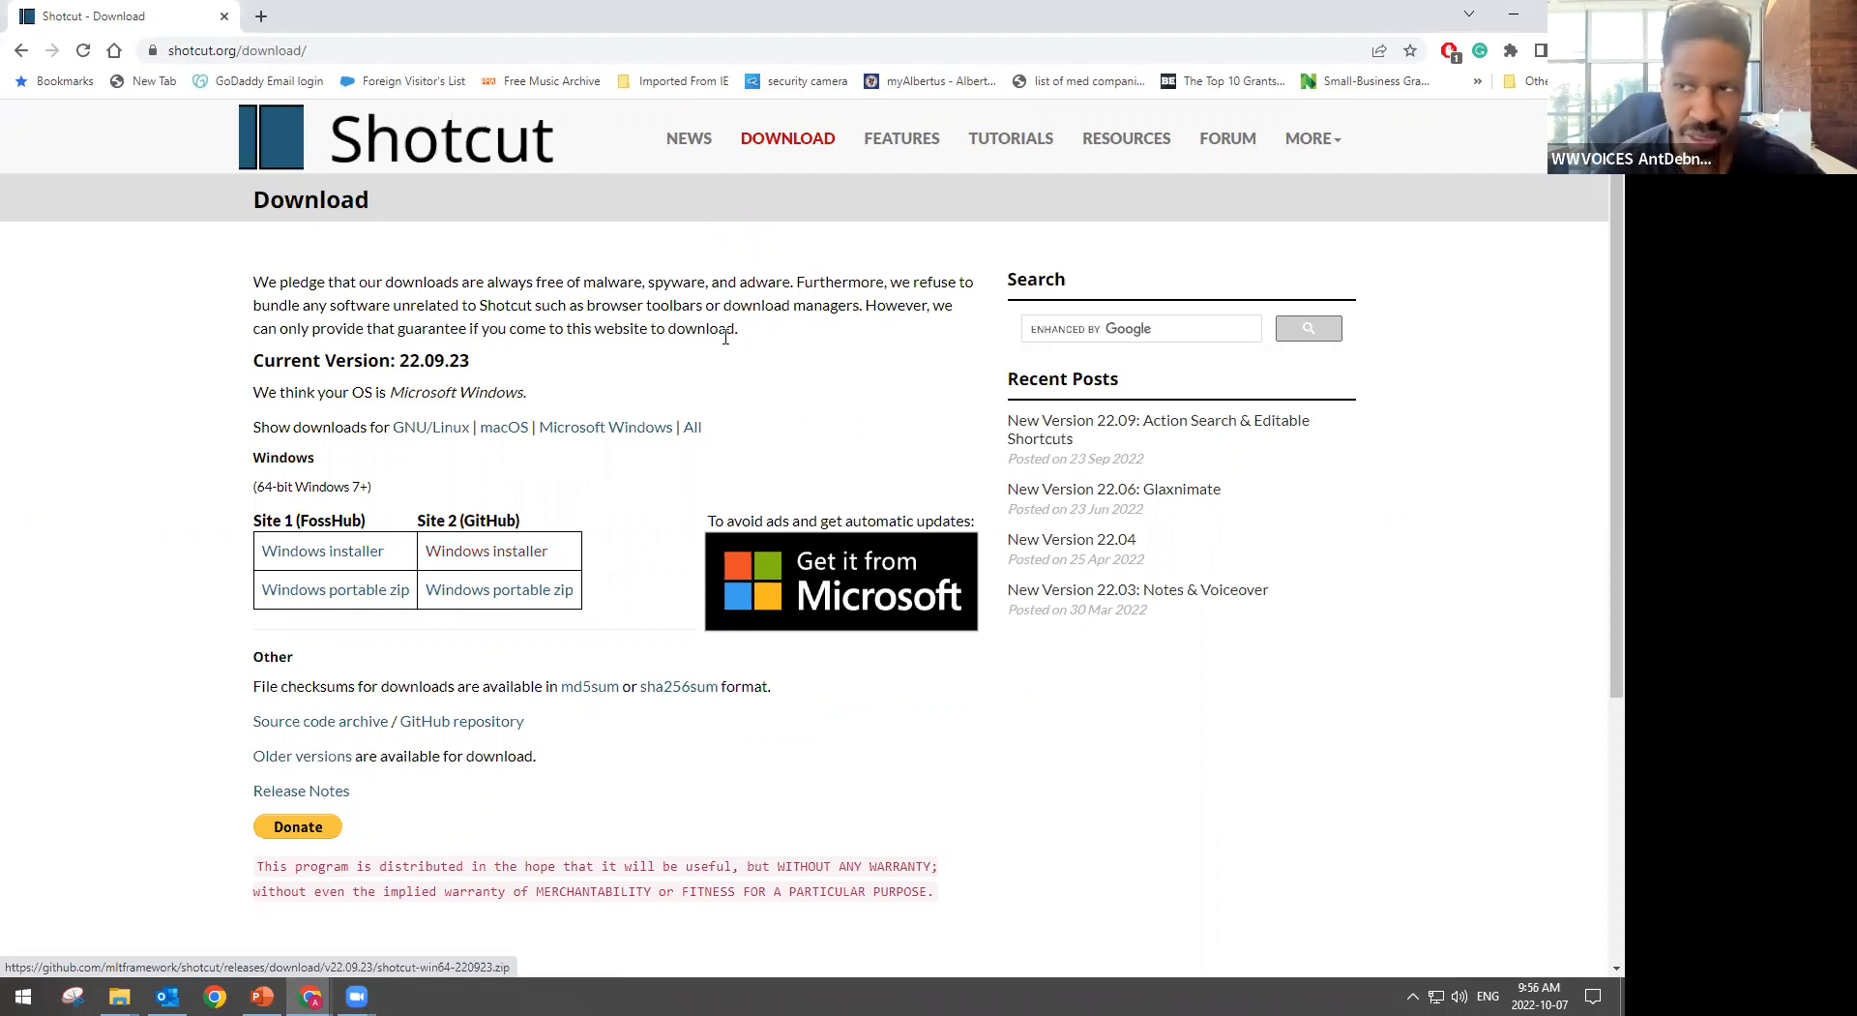
Launch the installed Shotcut application and hide its playlist
click(23, 996)
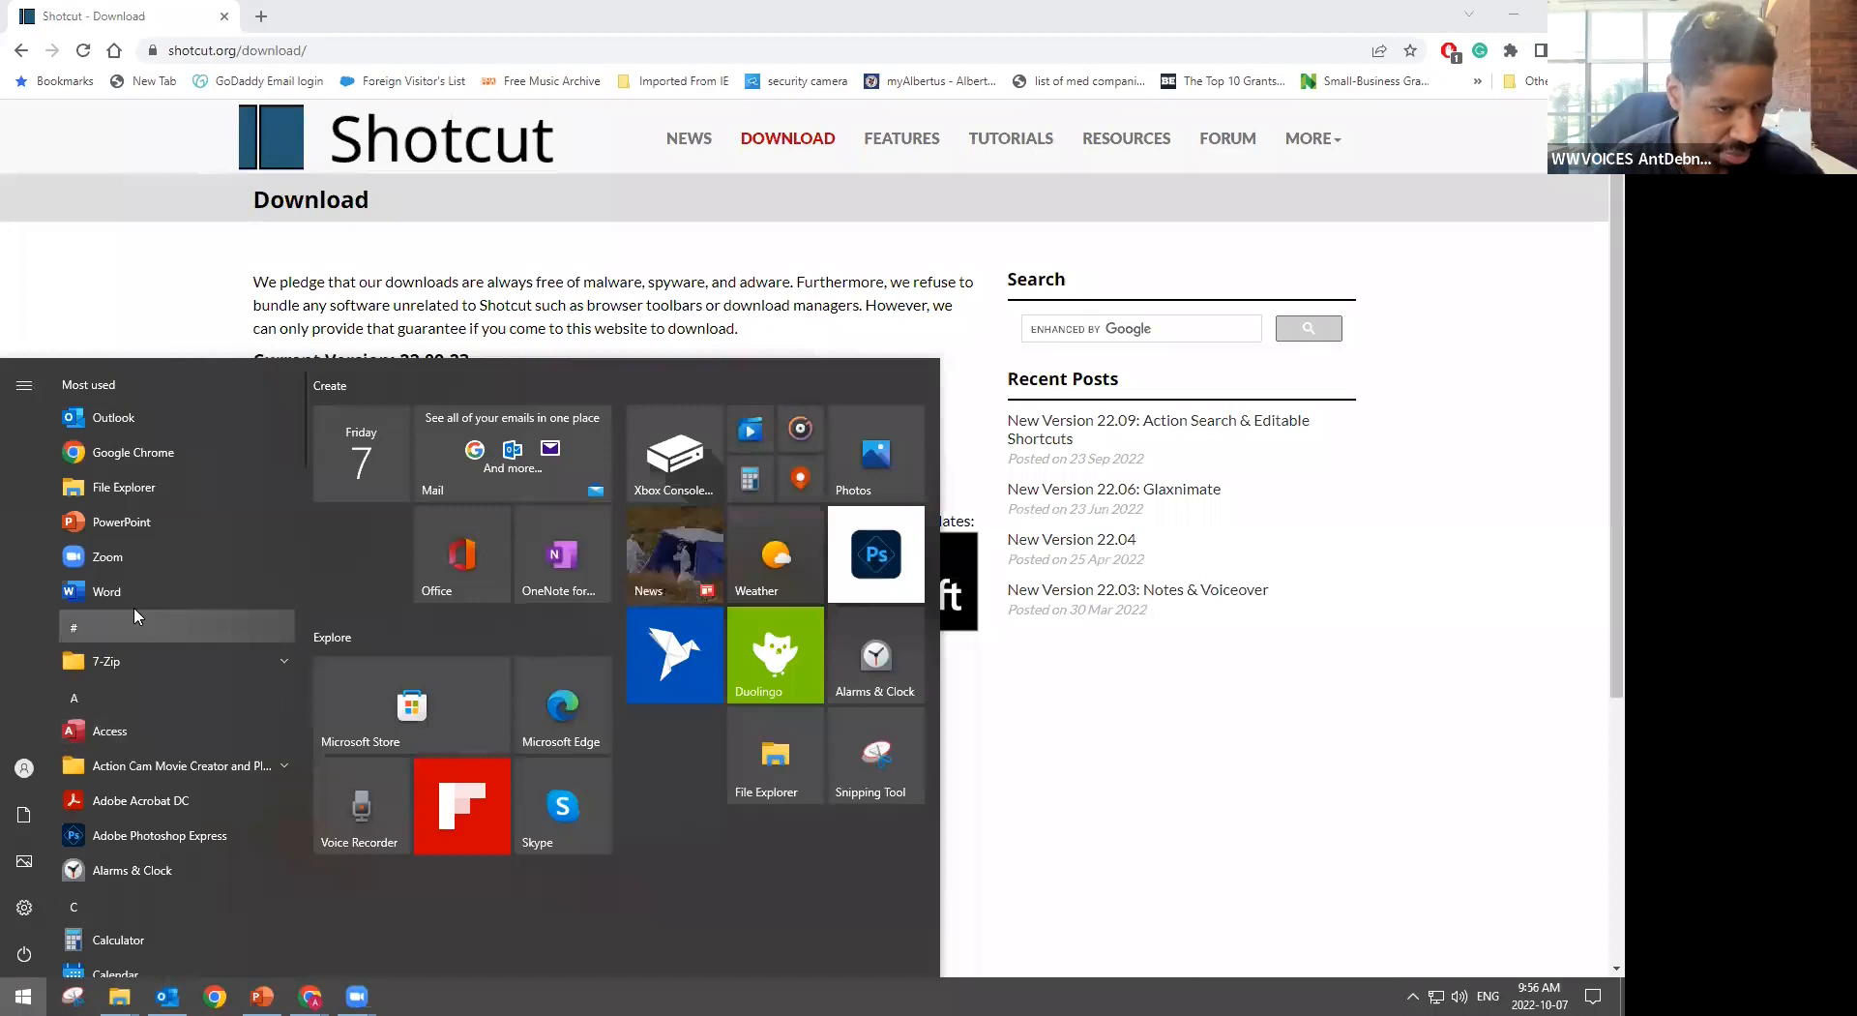
text(shotcut)
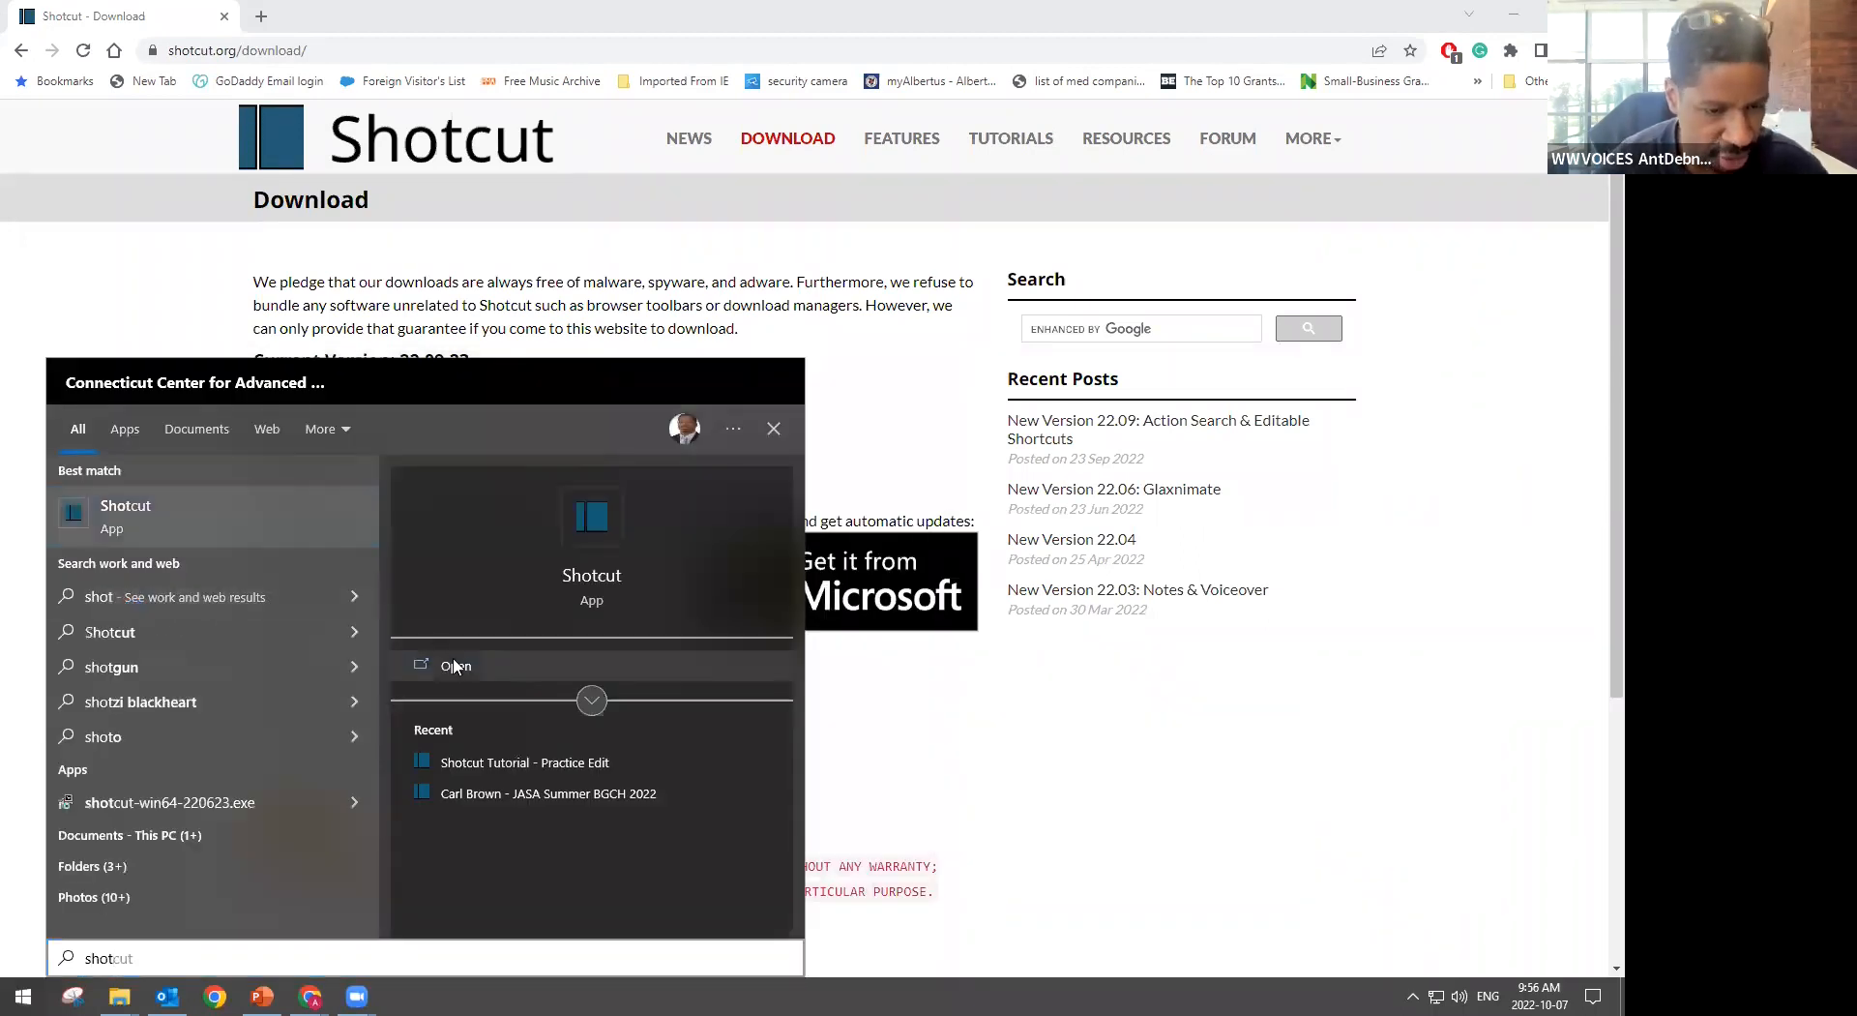
click(455, 666)
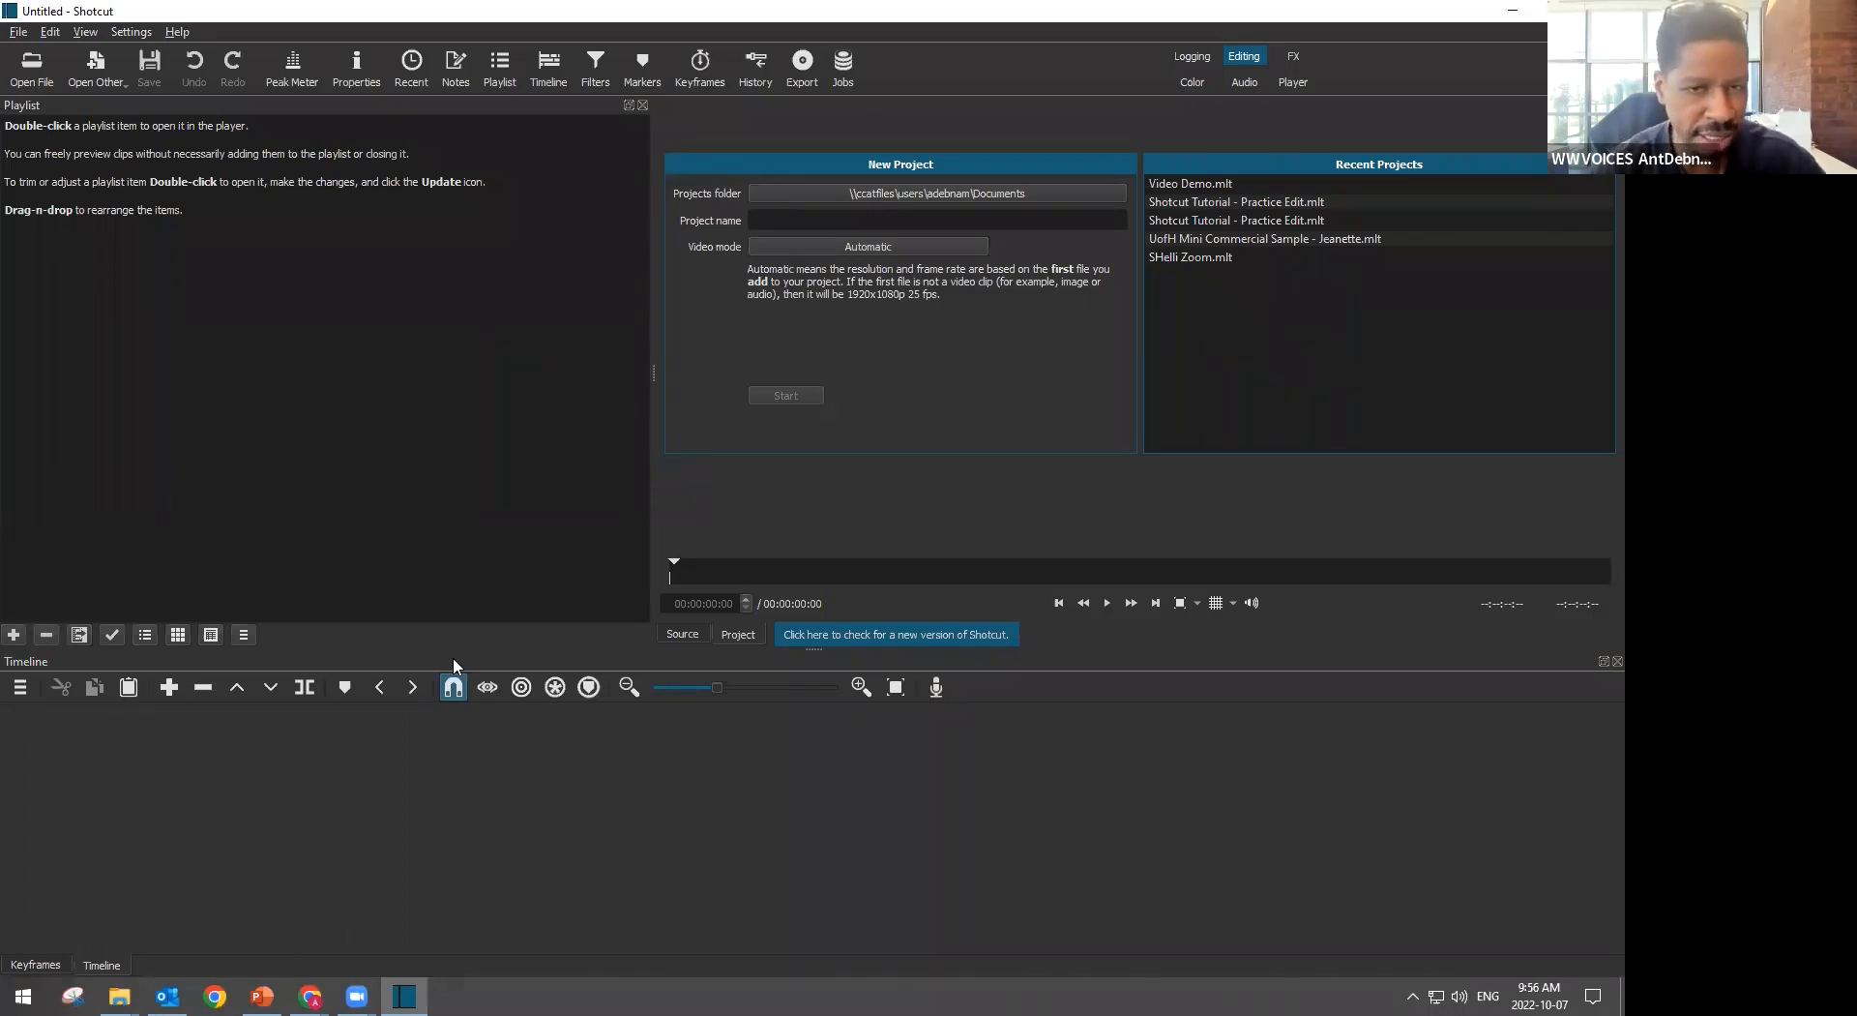
click(642, 104)
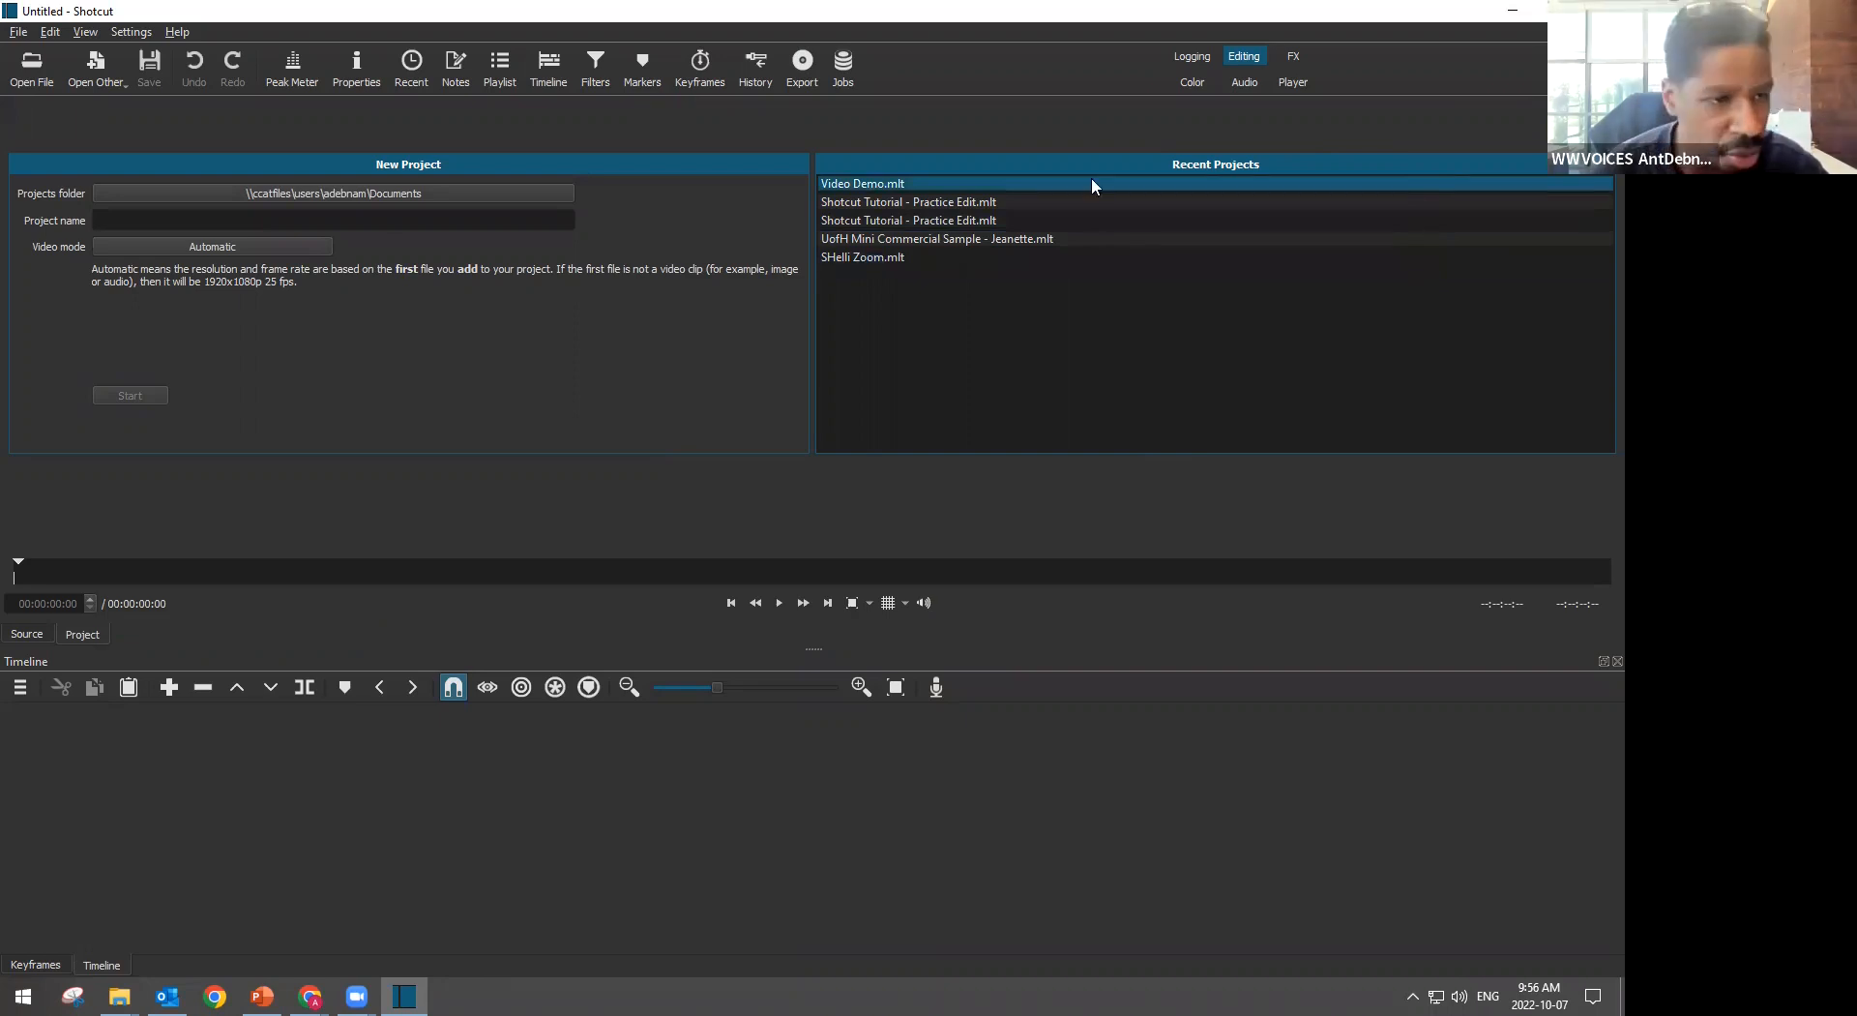
Create a new project named "Shotcut Tutorial Video" with the automatic video mode
click(362, 216)
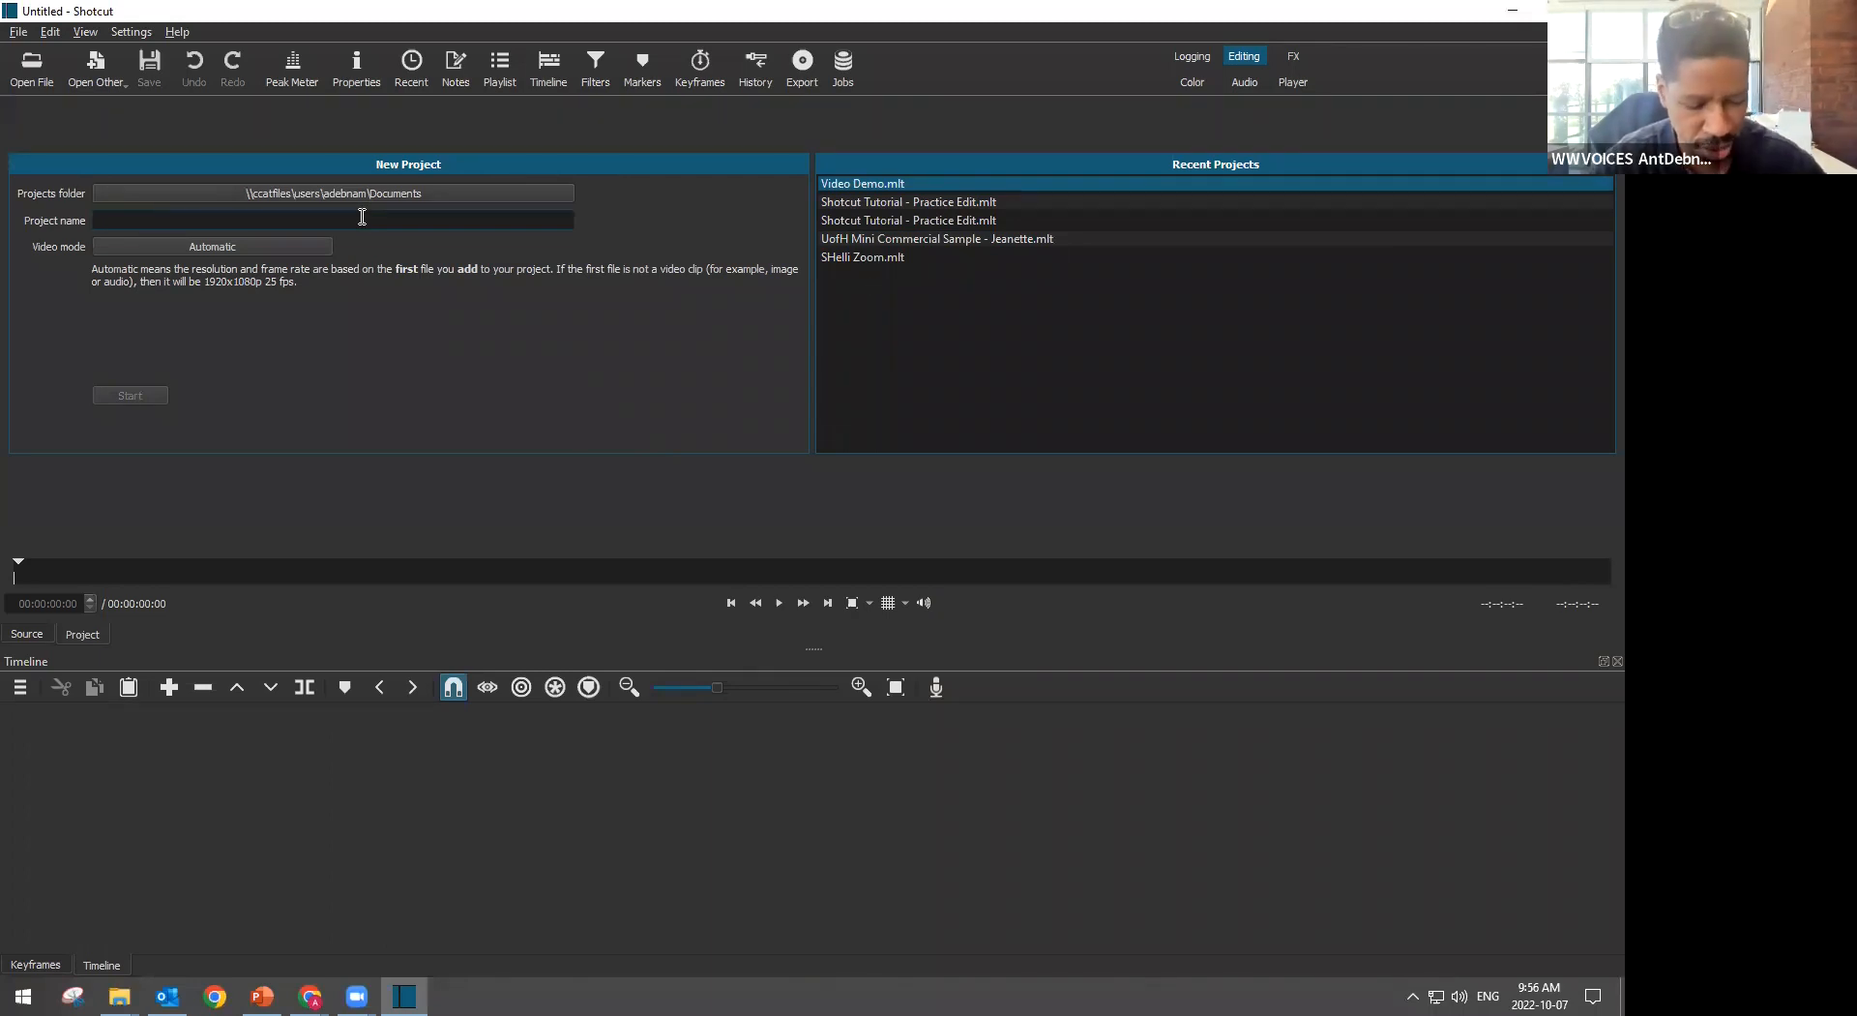
text(Sh)
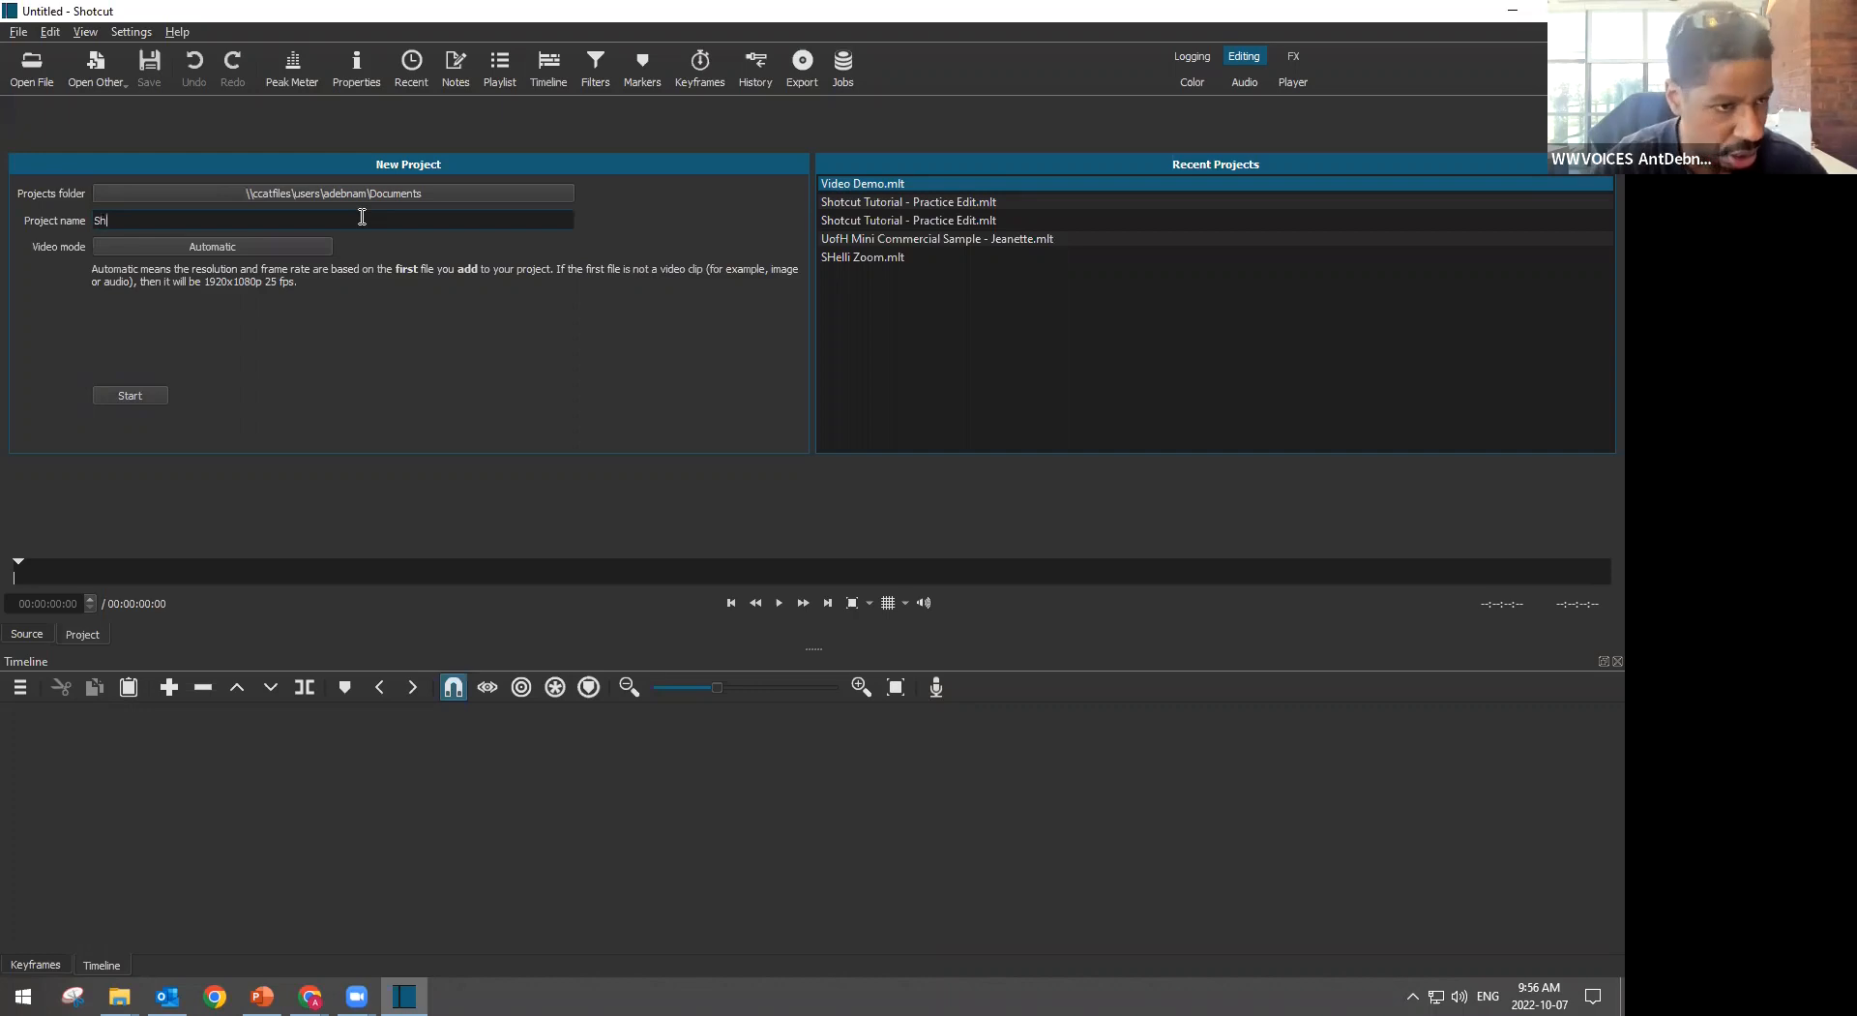
text(otcut Tutorial Video)
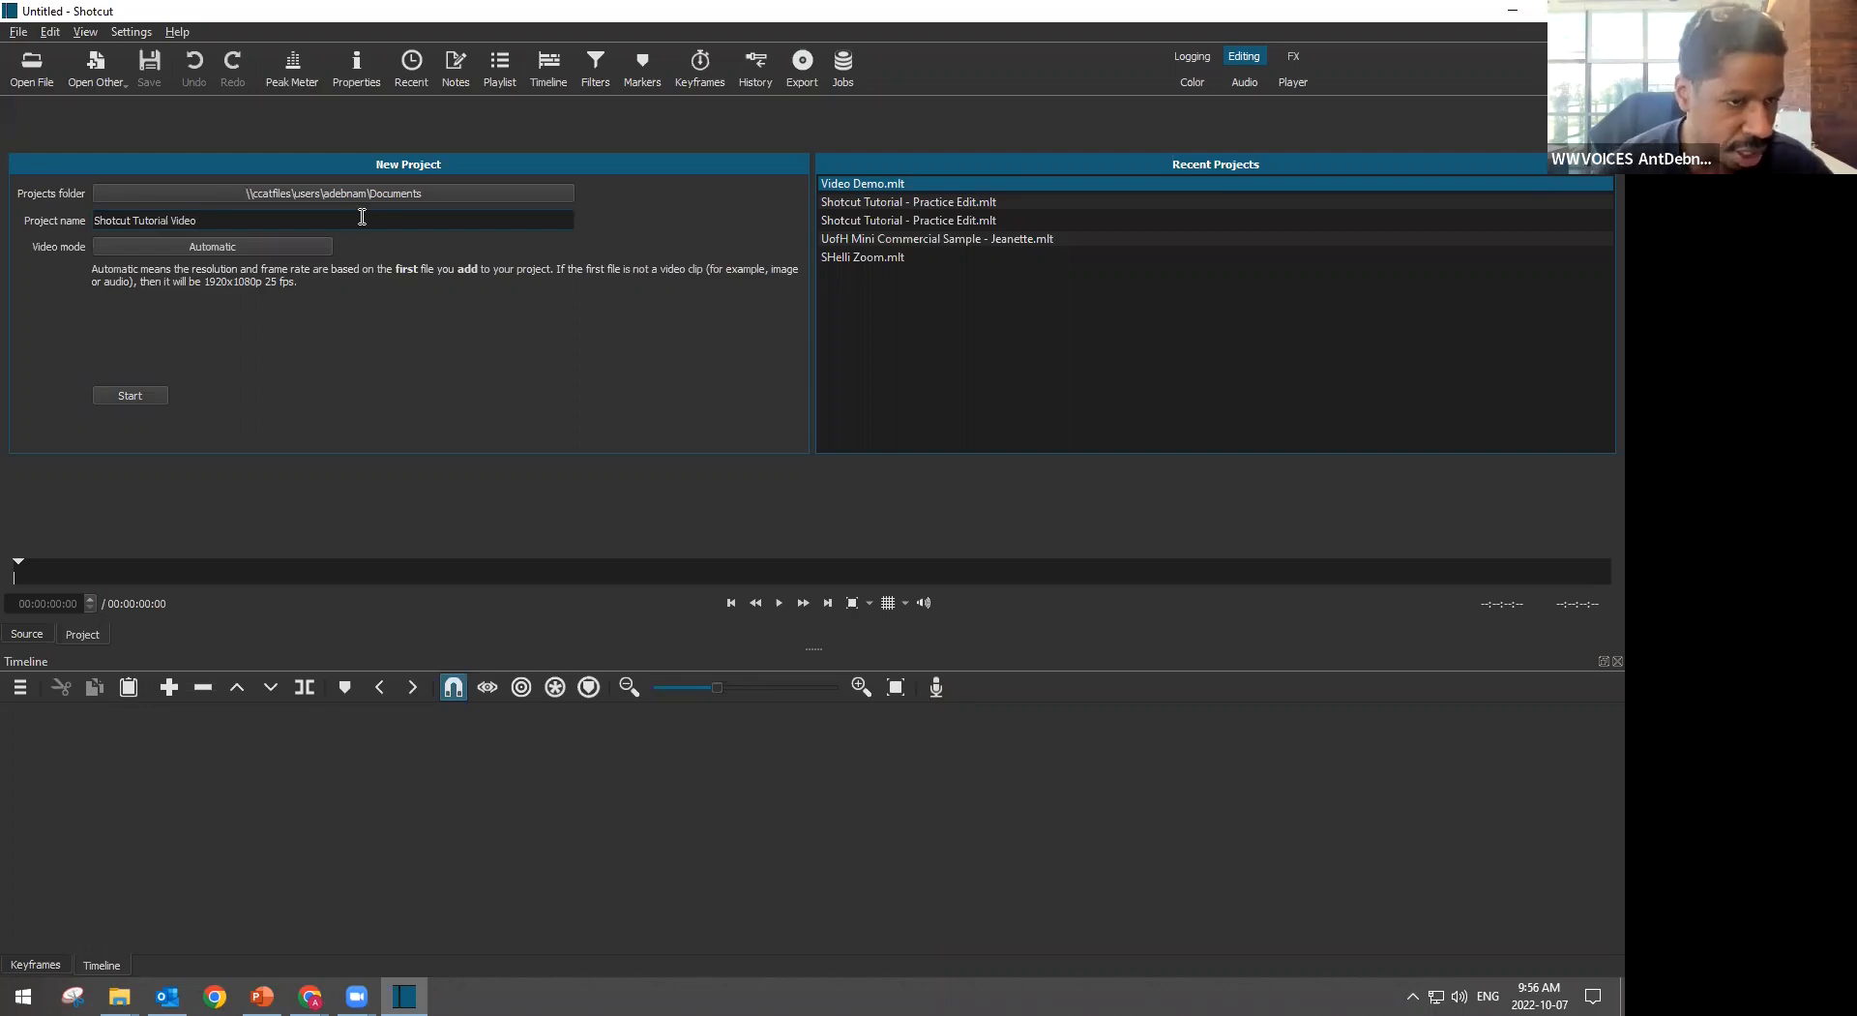
click(150, 398)
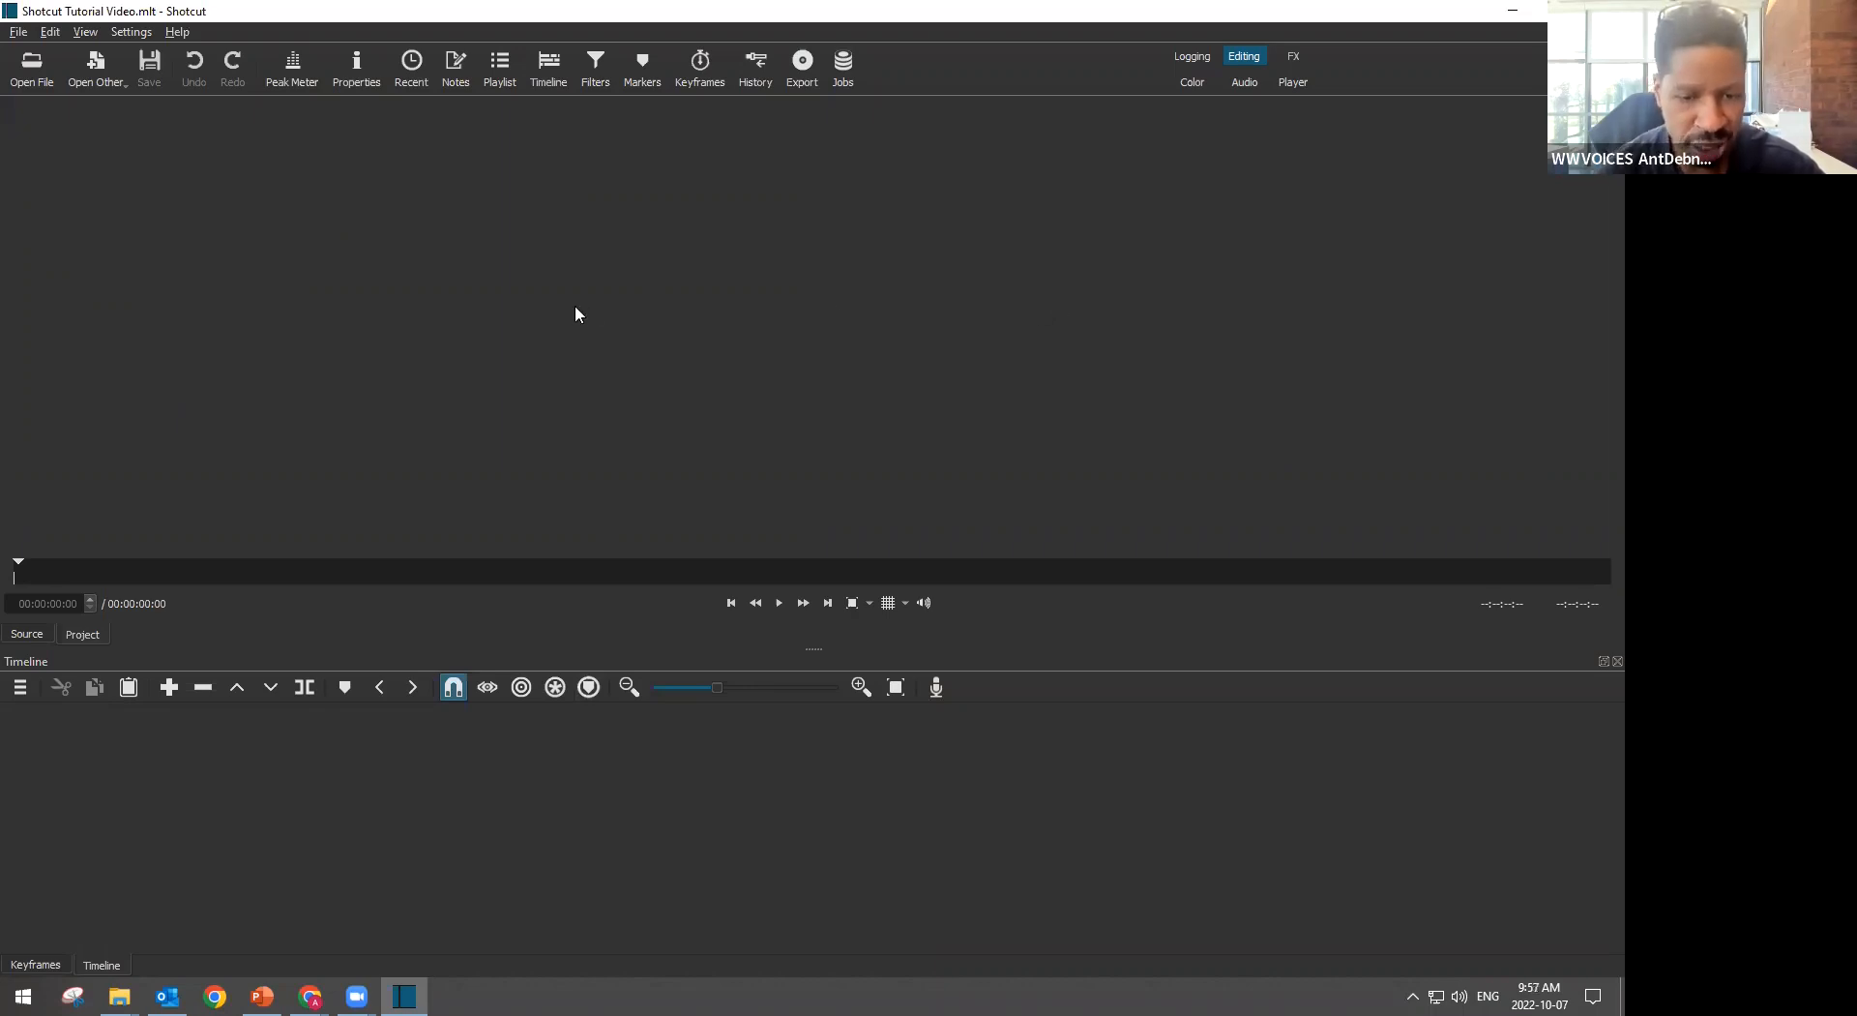
Enlarge the timeline area slightly by moving its divider up toward the player
drag(817, 650, 816, 636)
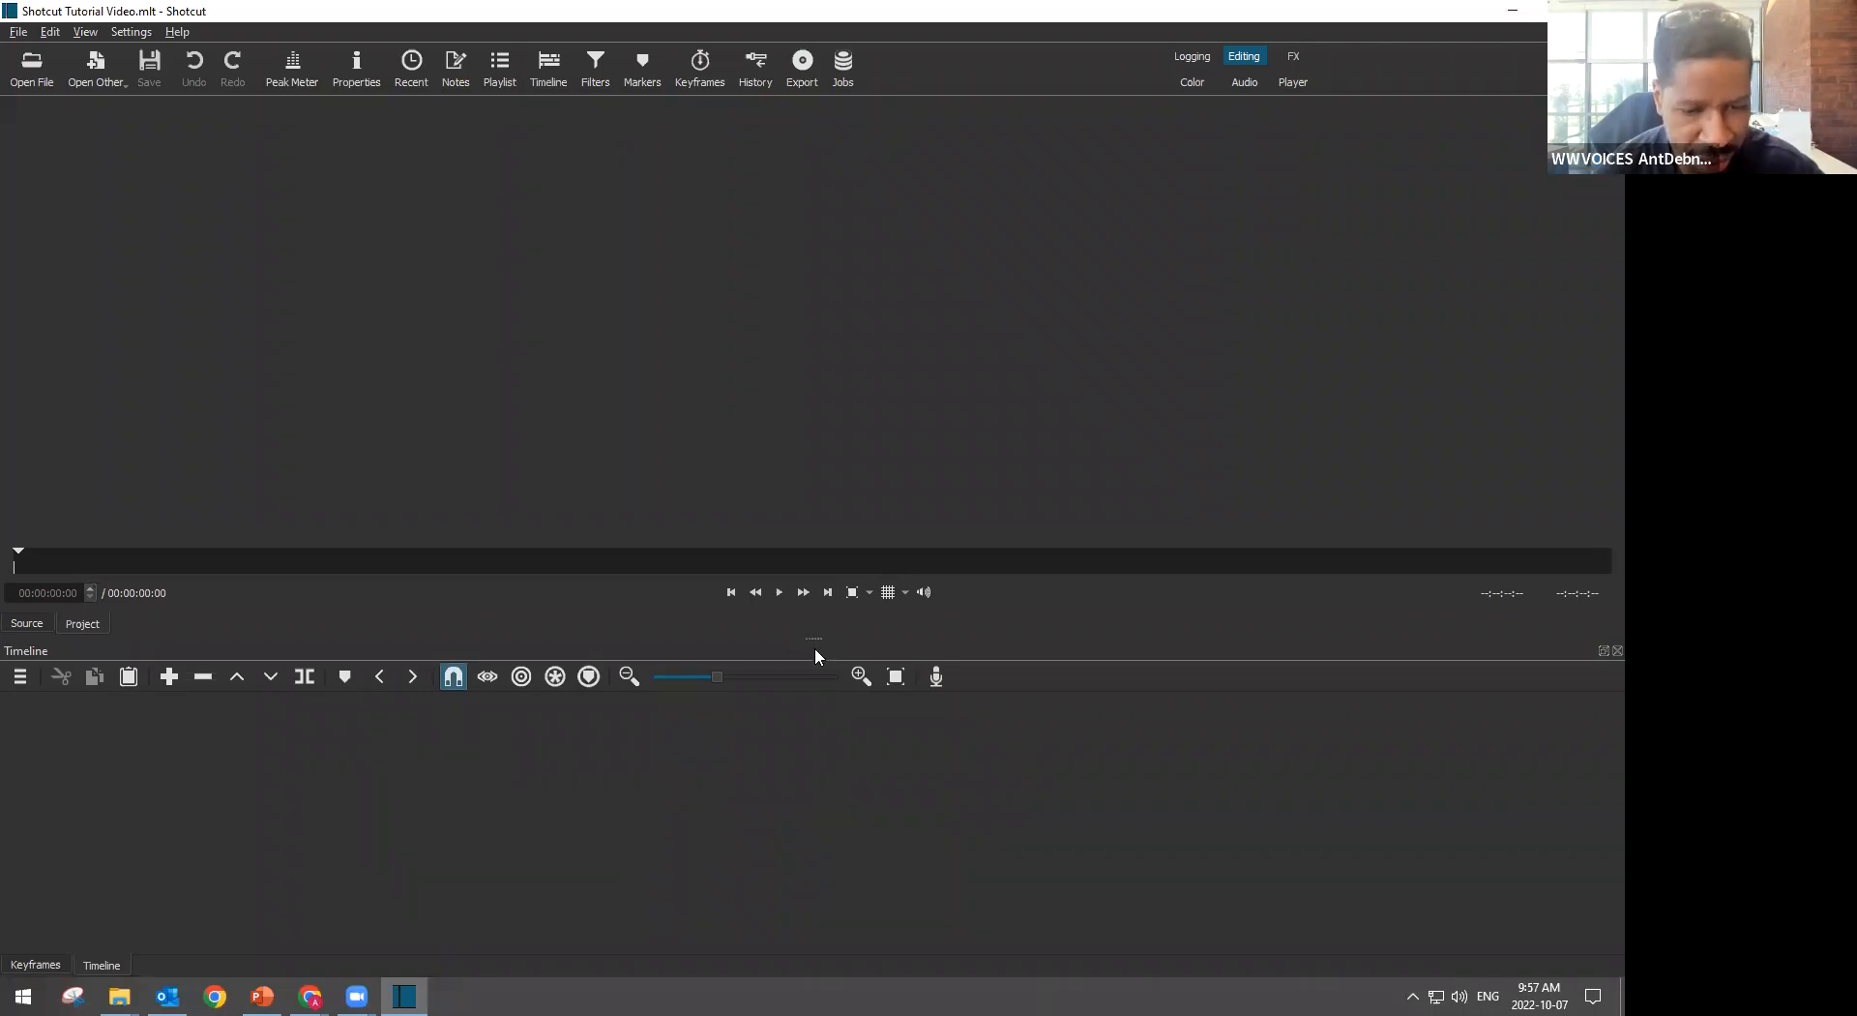
drag(815, 641, 810, 601)
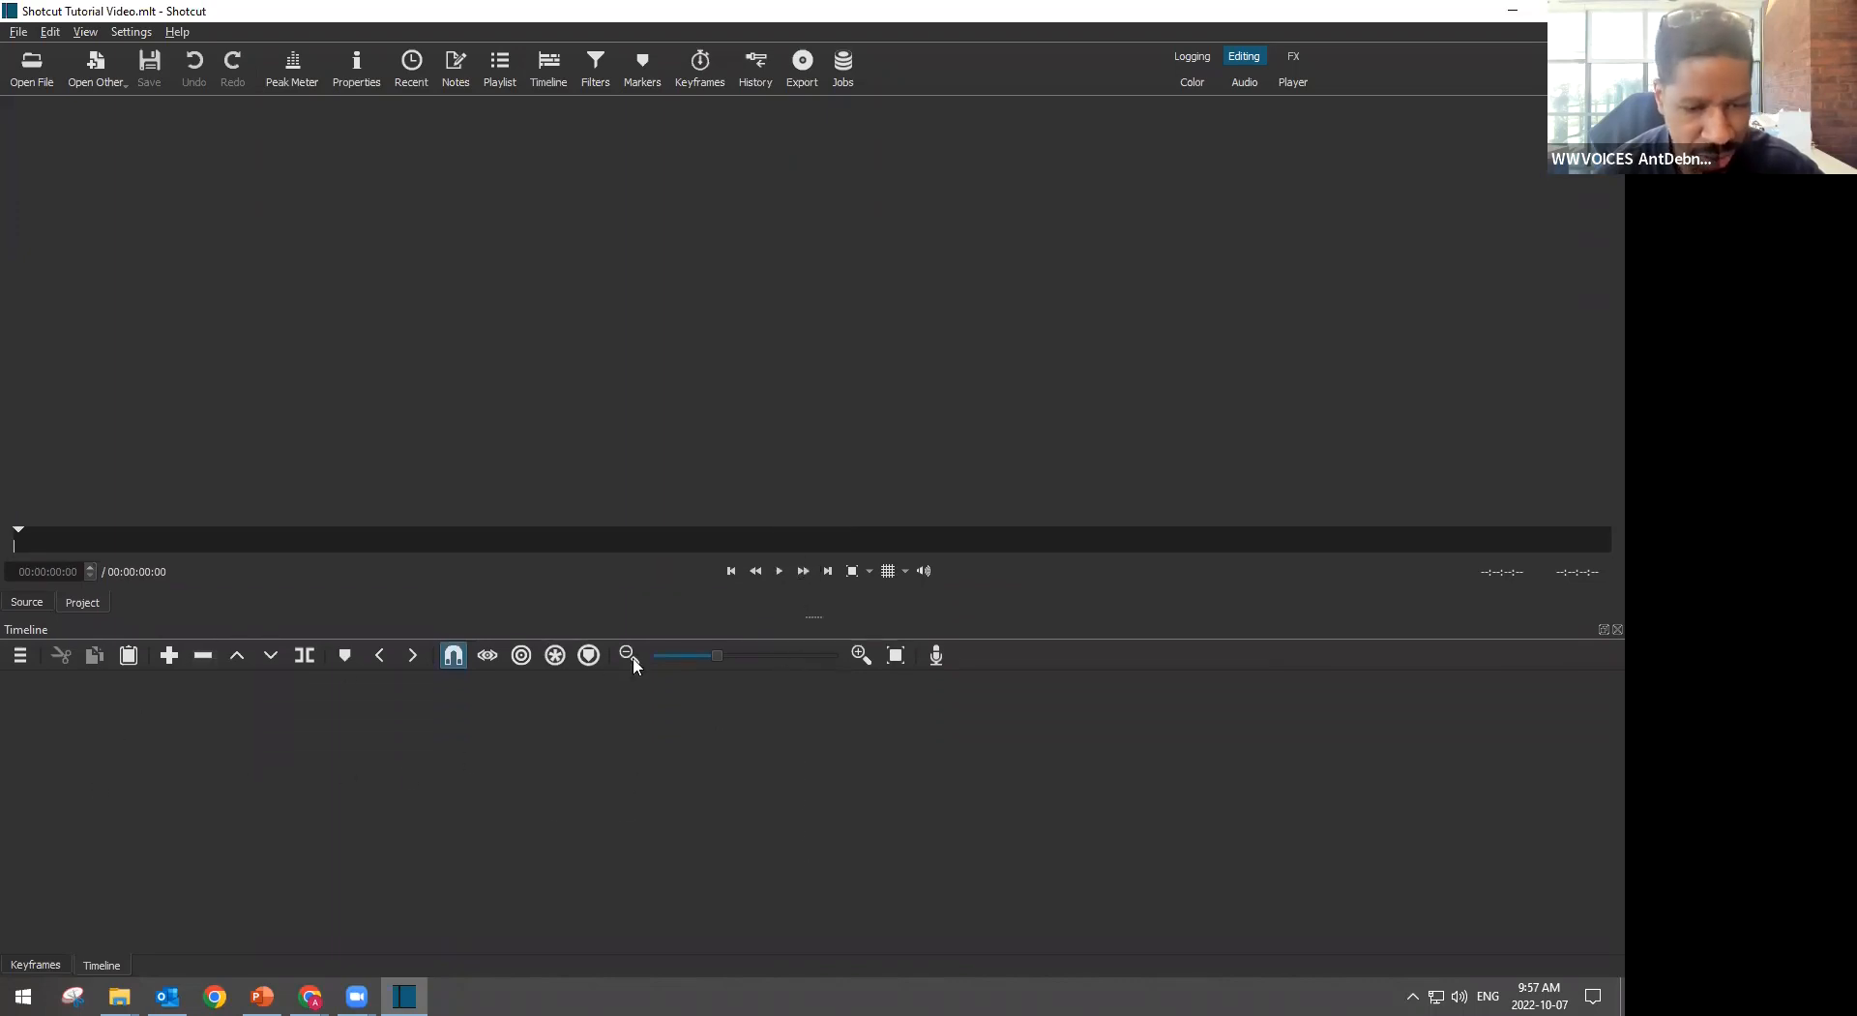
drag(815, 618, 814, 613)
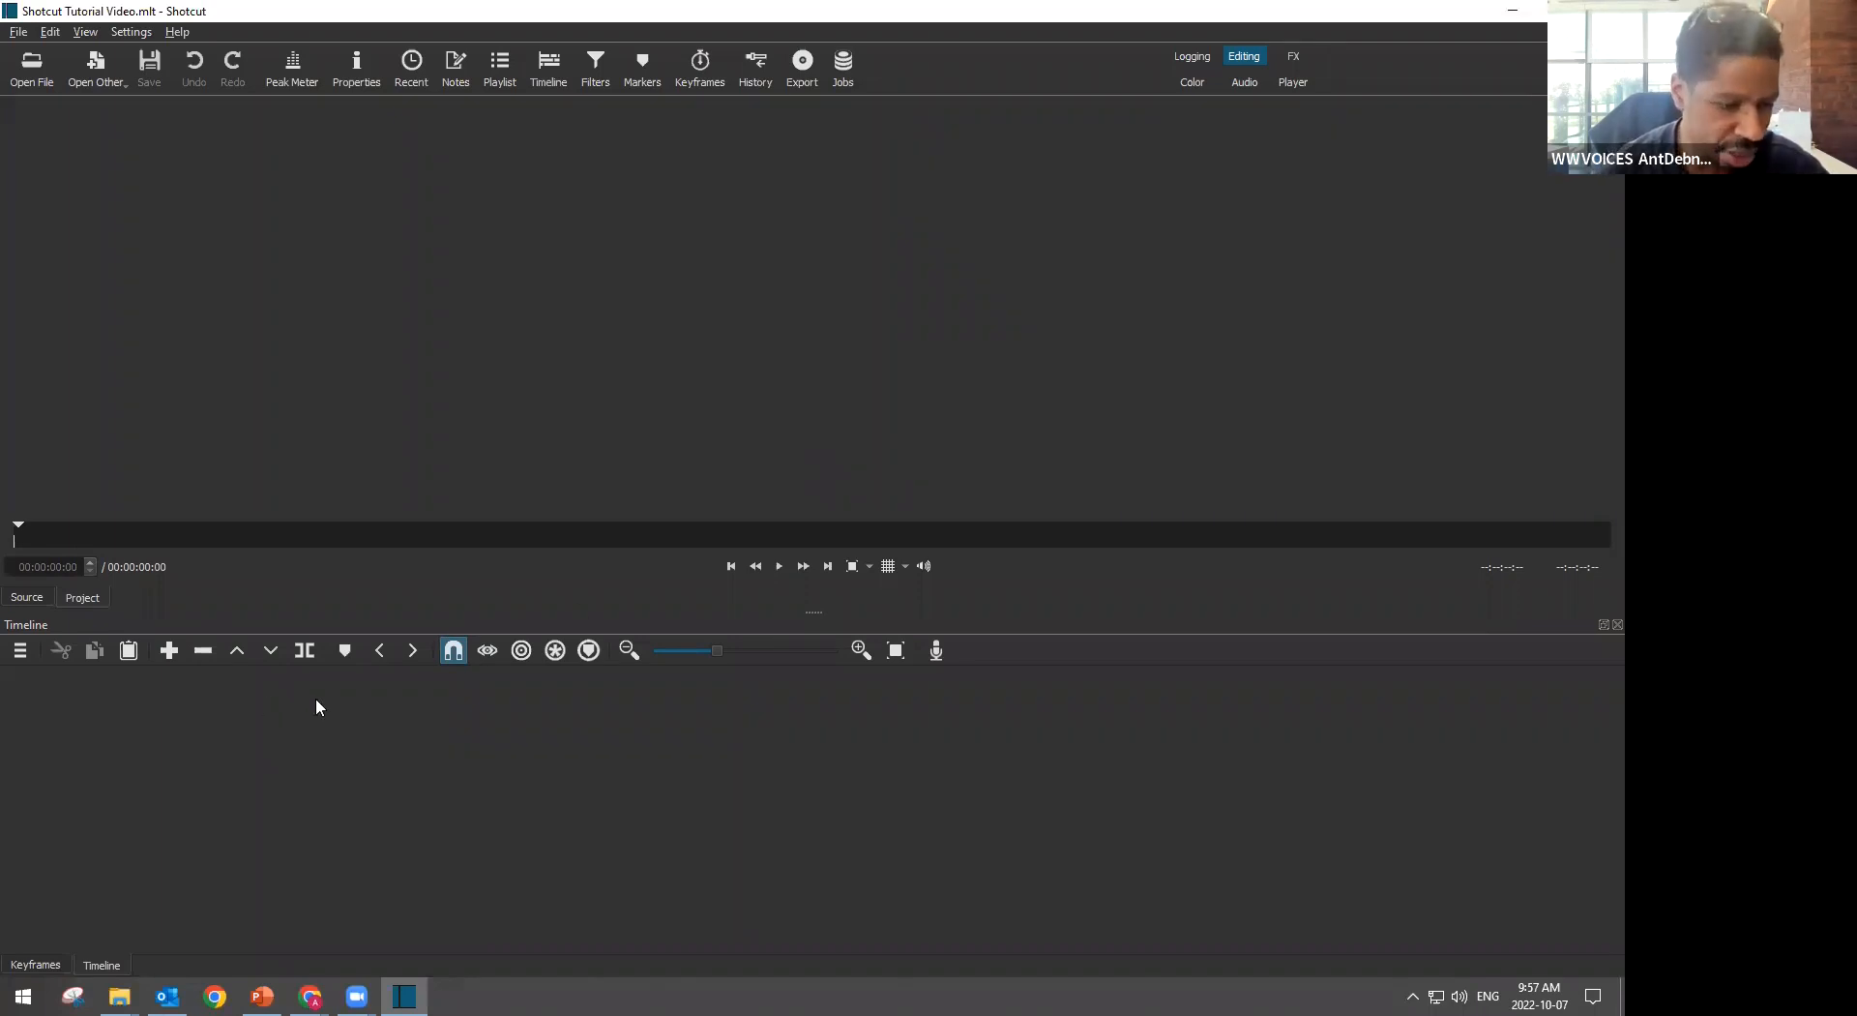
Add two video tracks, V1 and V2, to the empty timeline
right_click(216, 721)
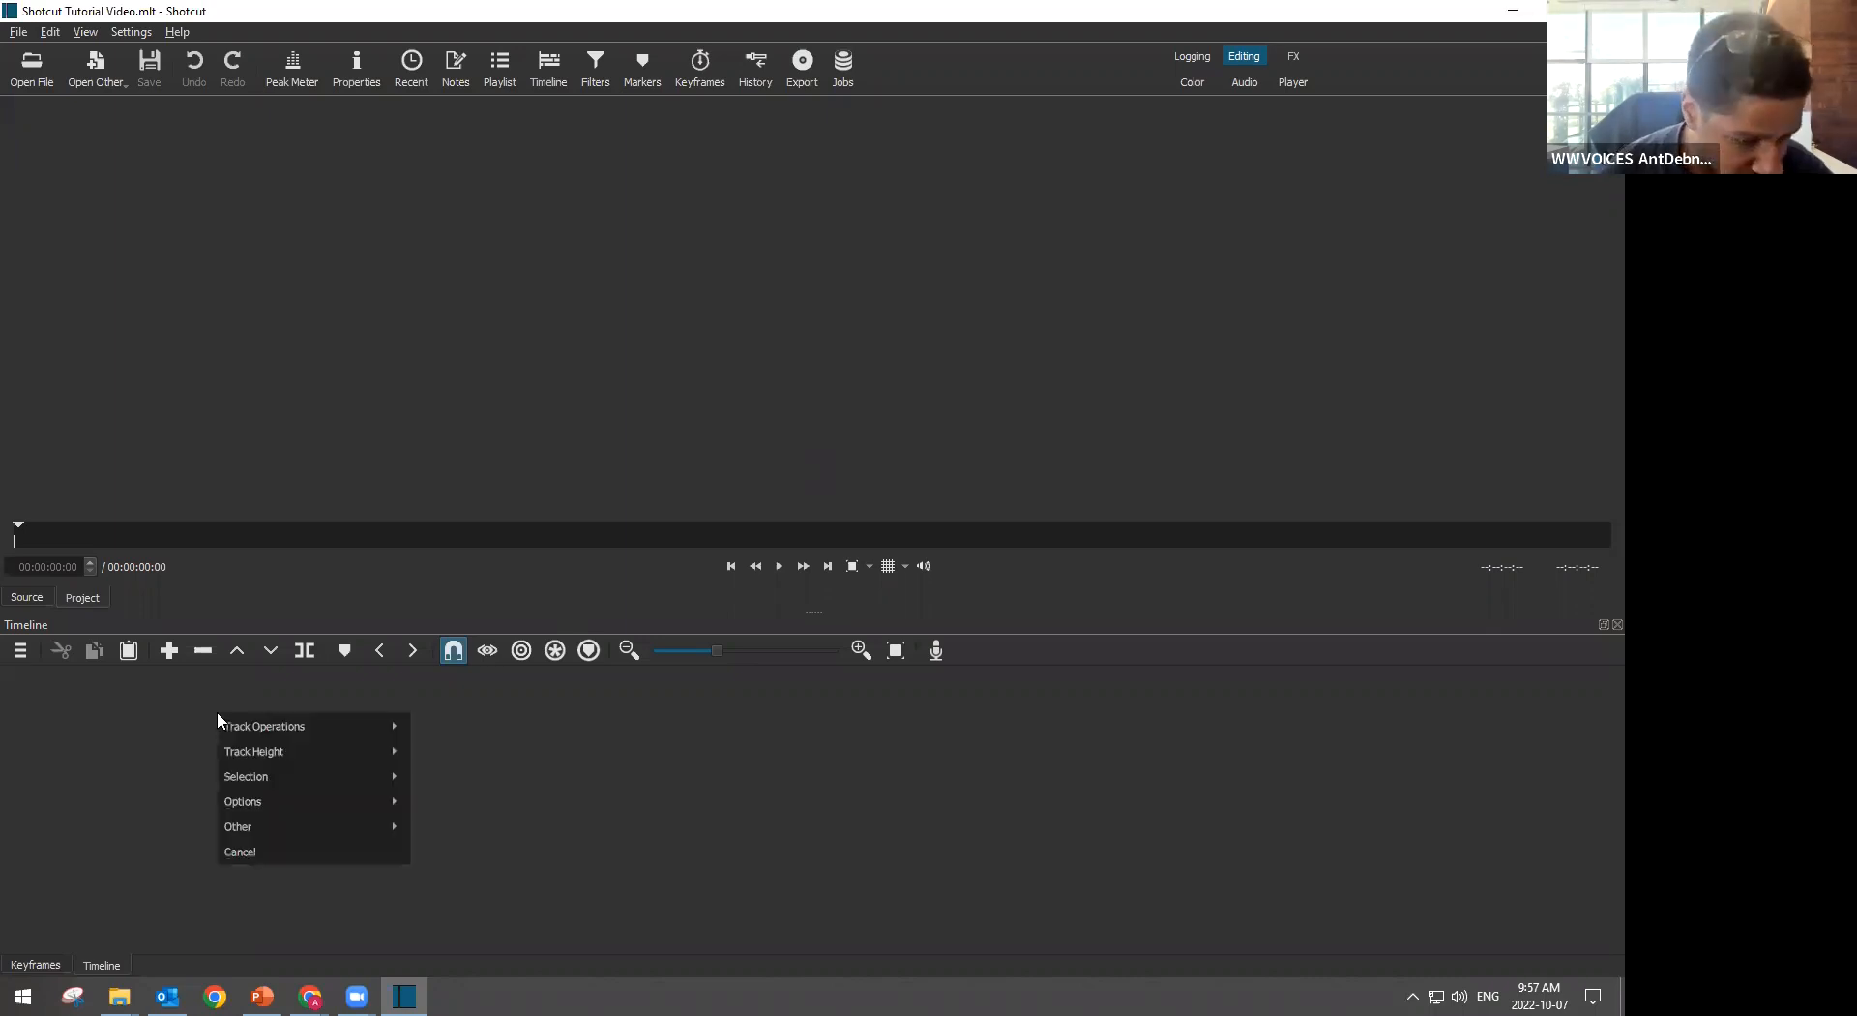
mouse_move(315, 733)
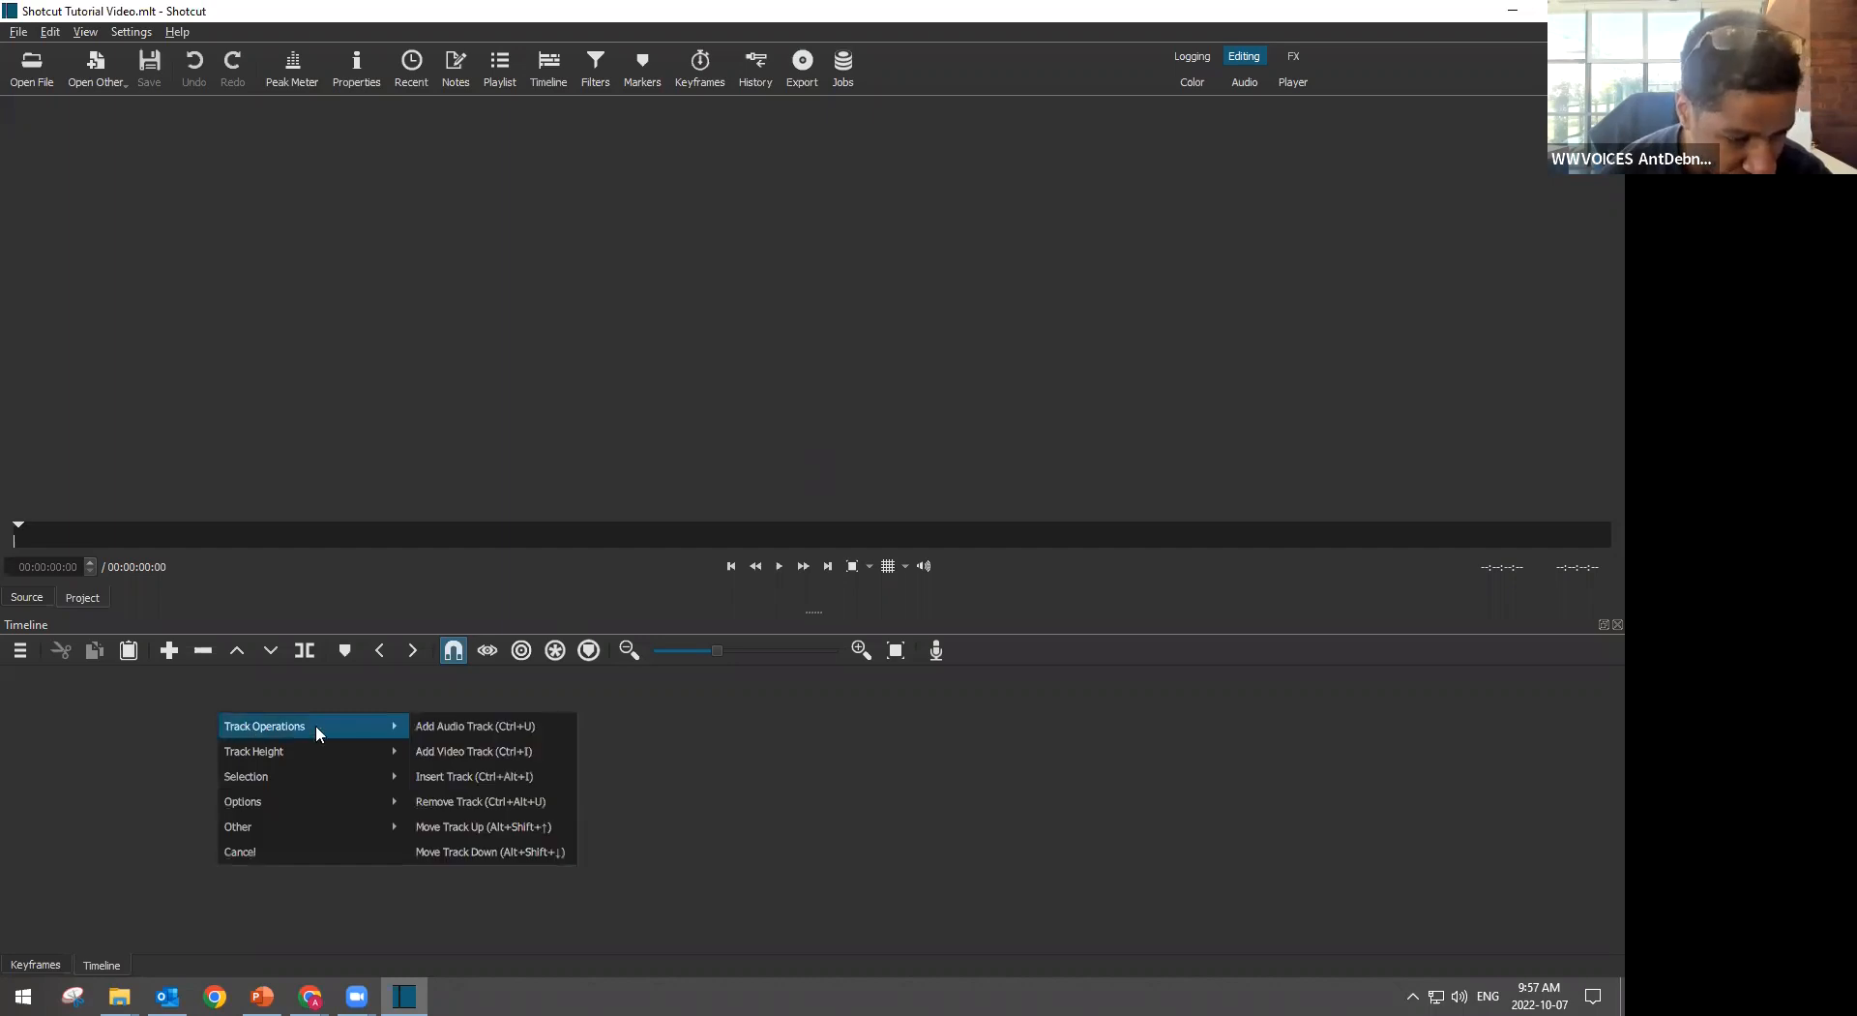
click(444, 751)
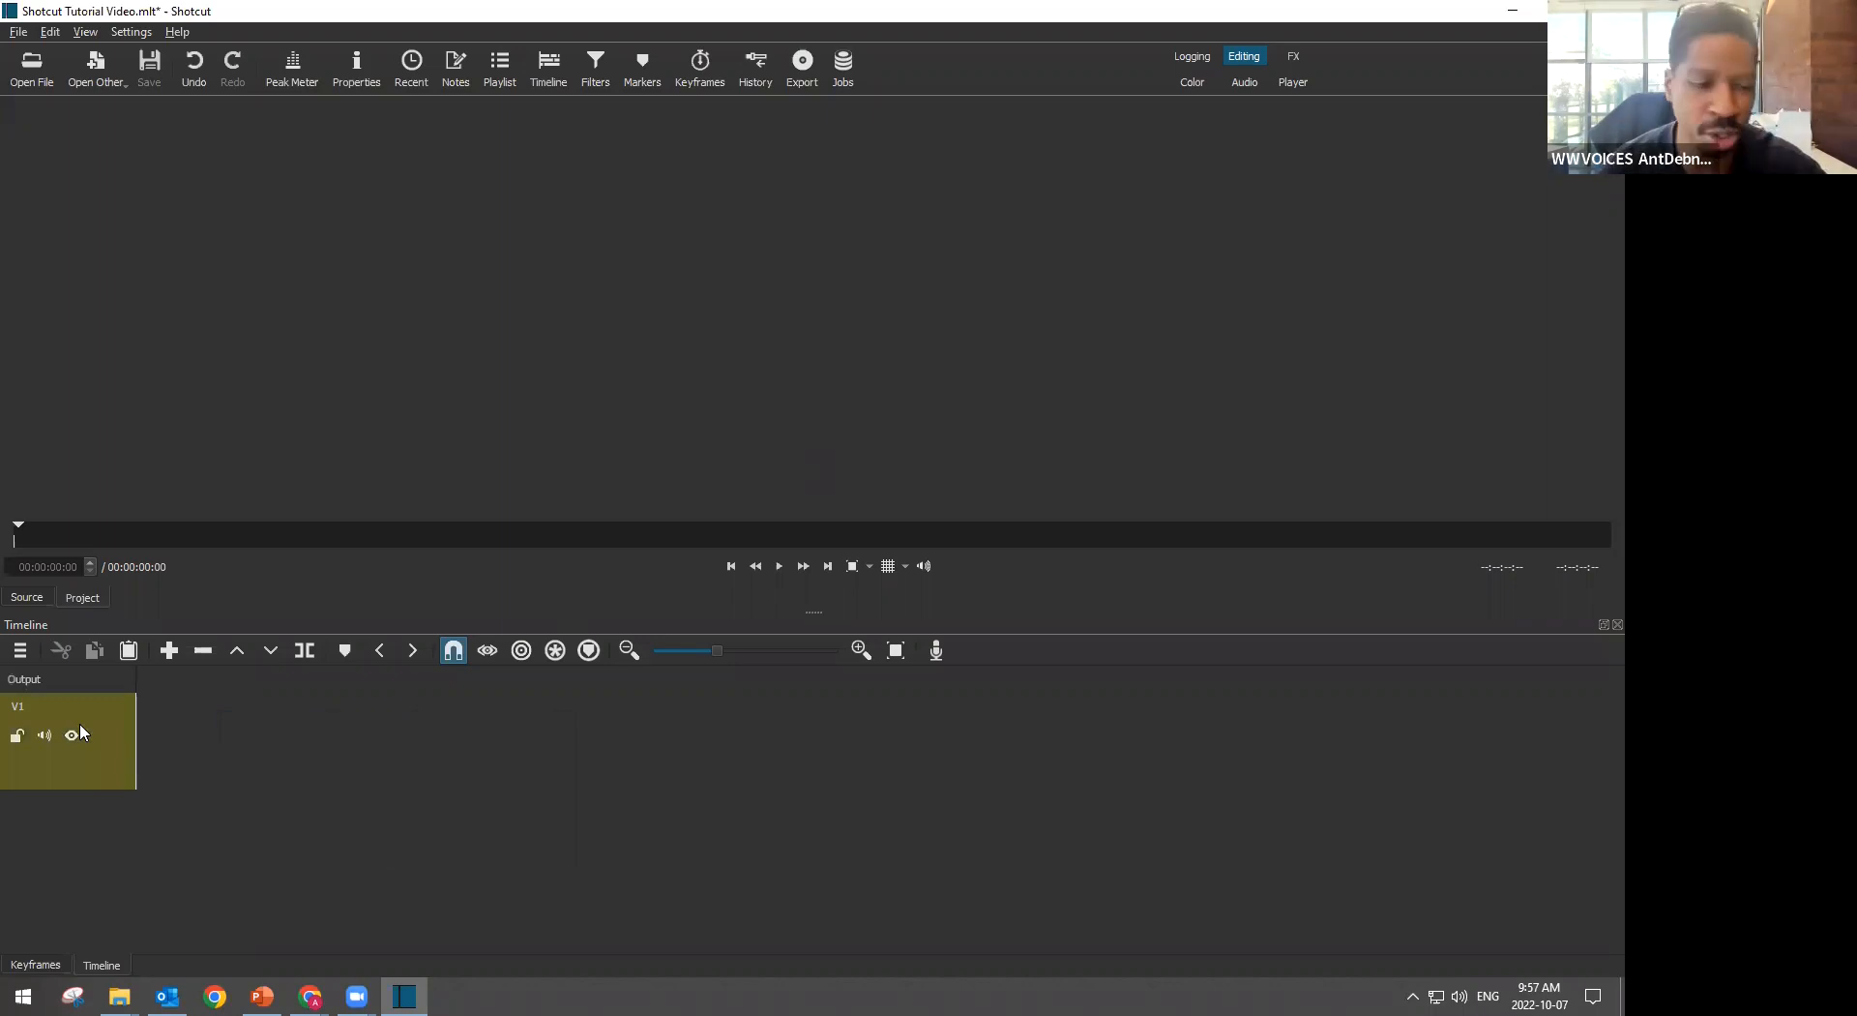
right_click(223, 829)
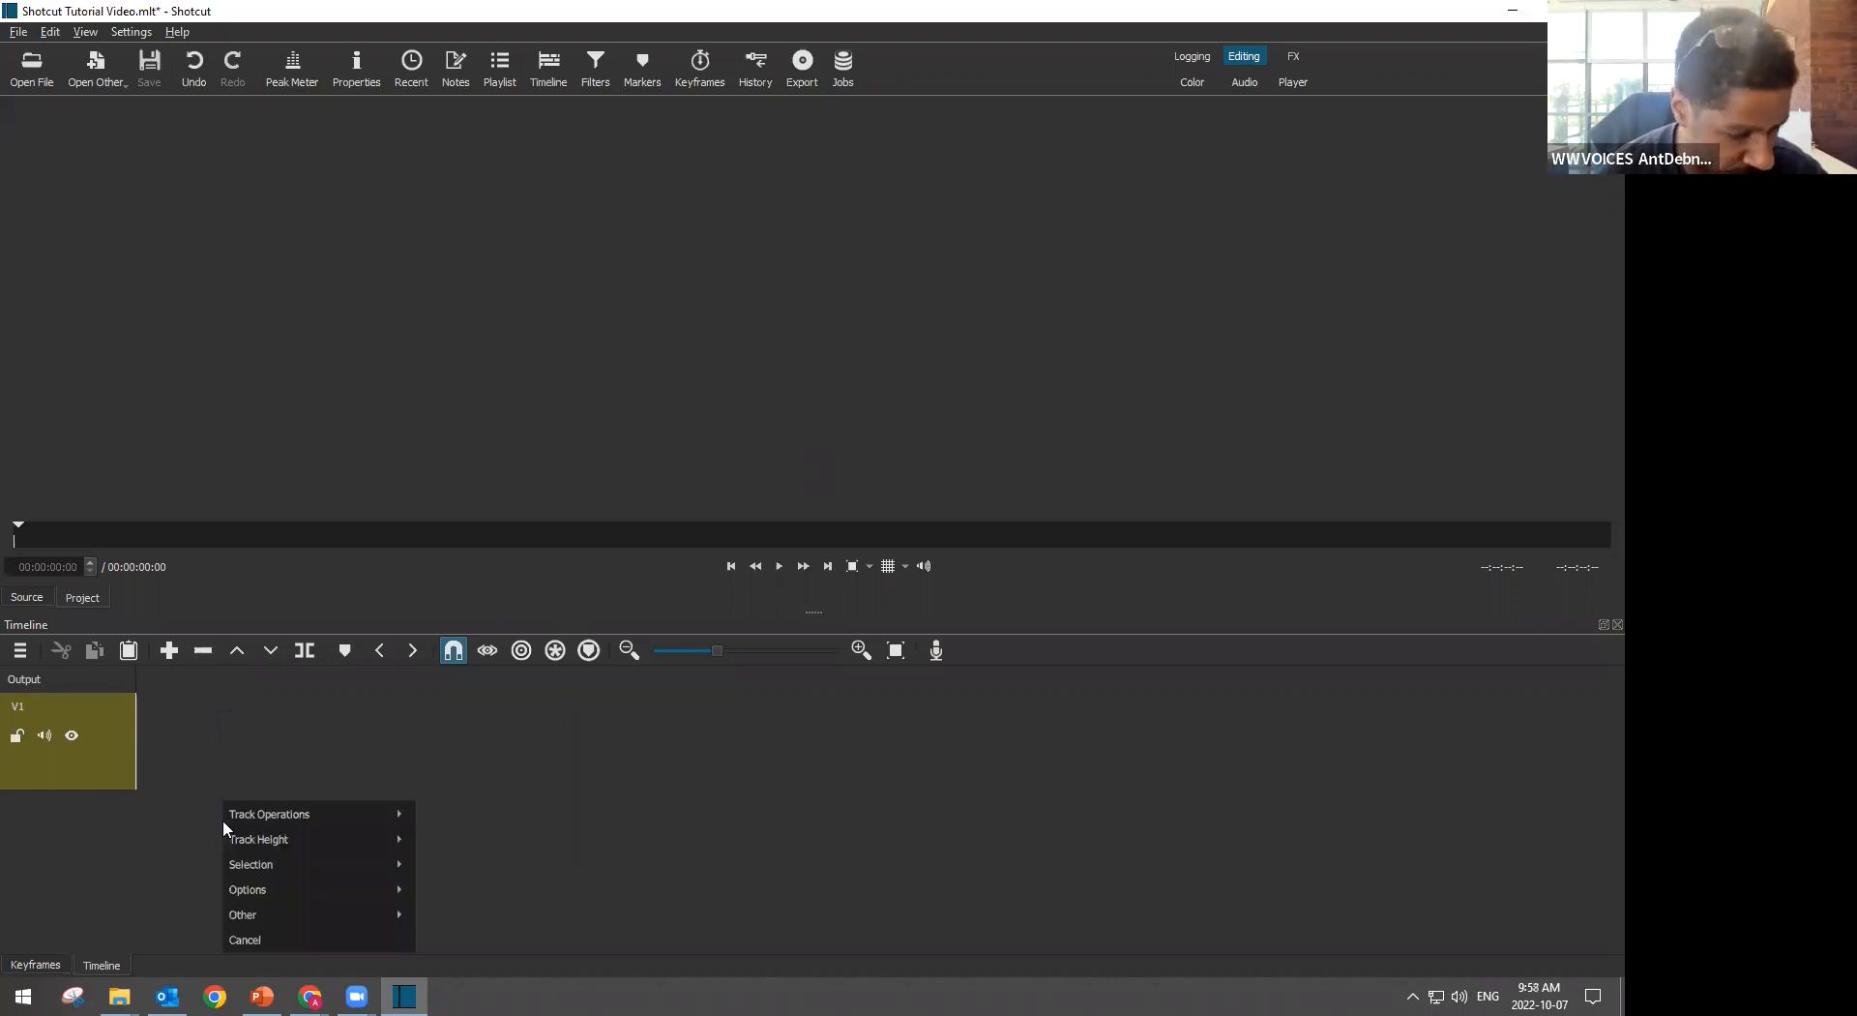
mouse_move(261, 821)
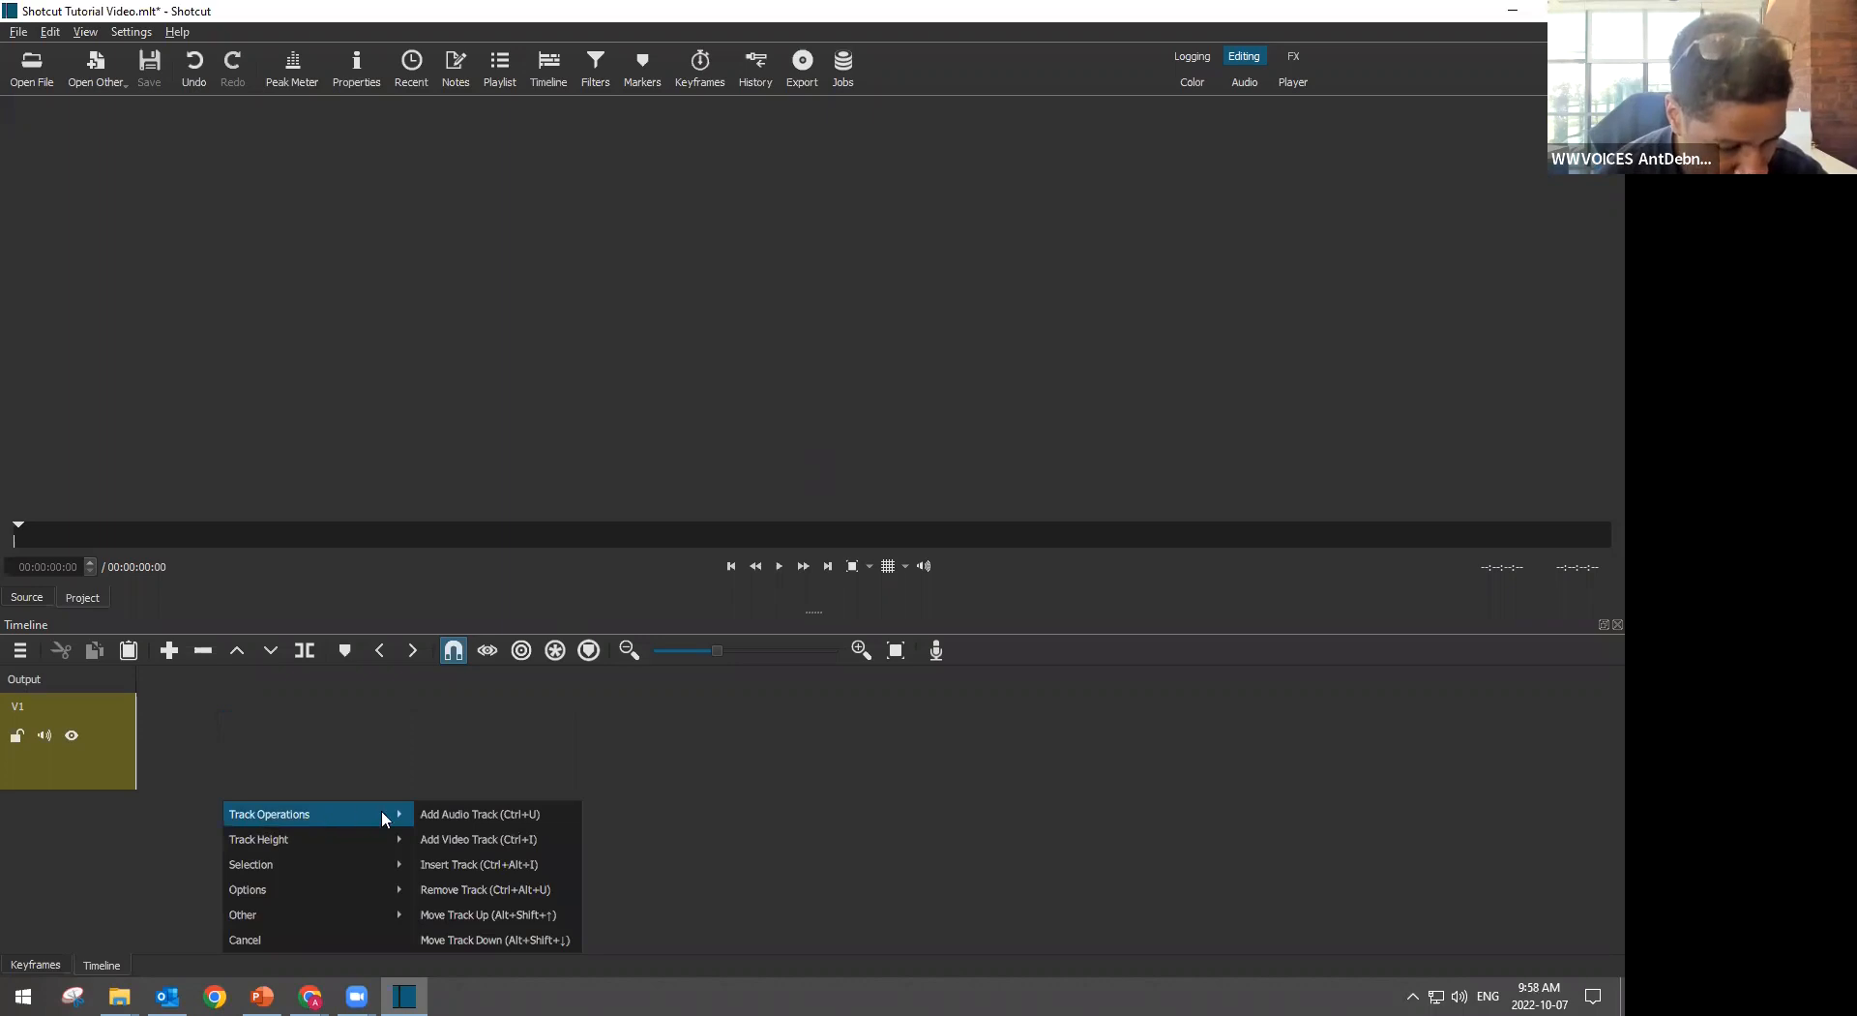
click(446, 840)
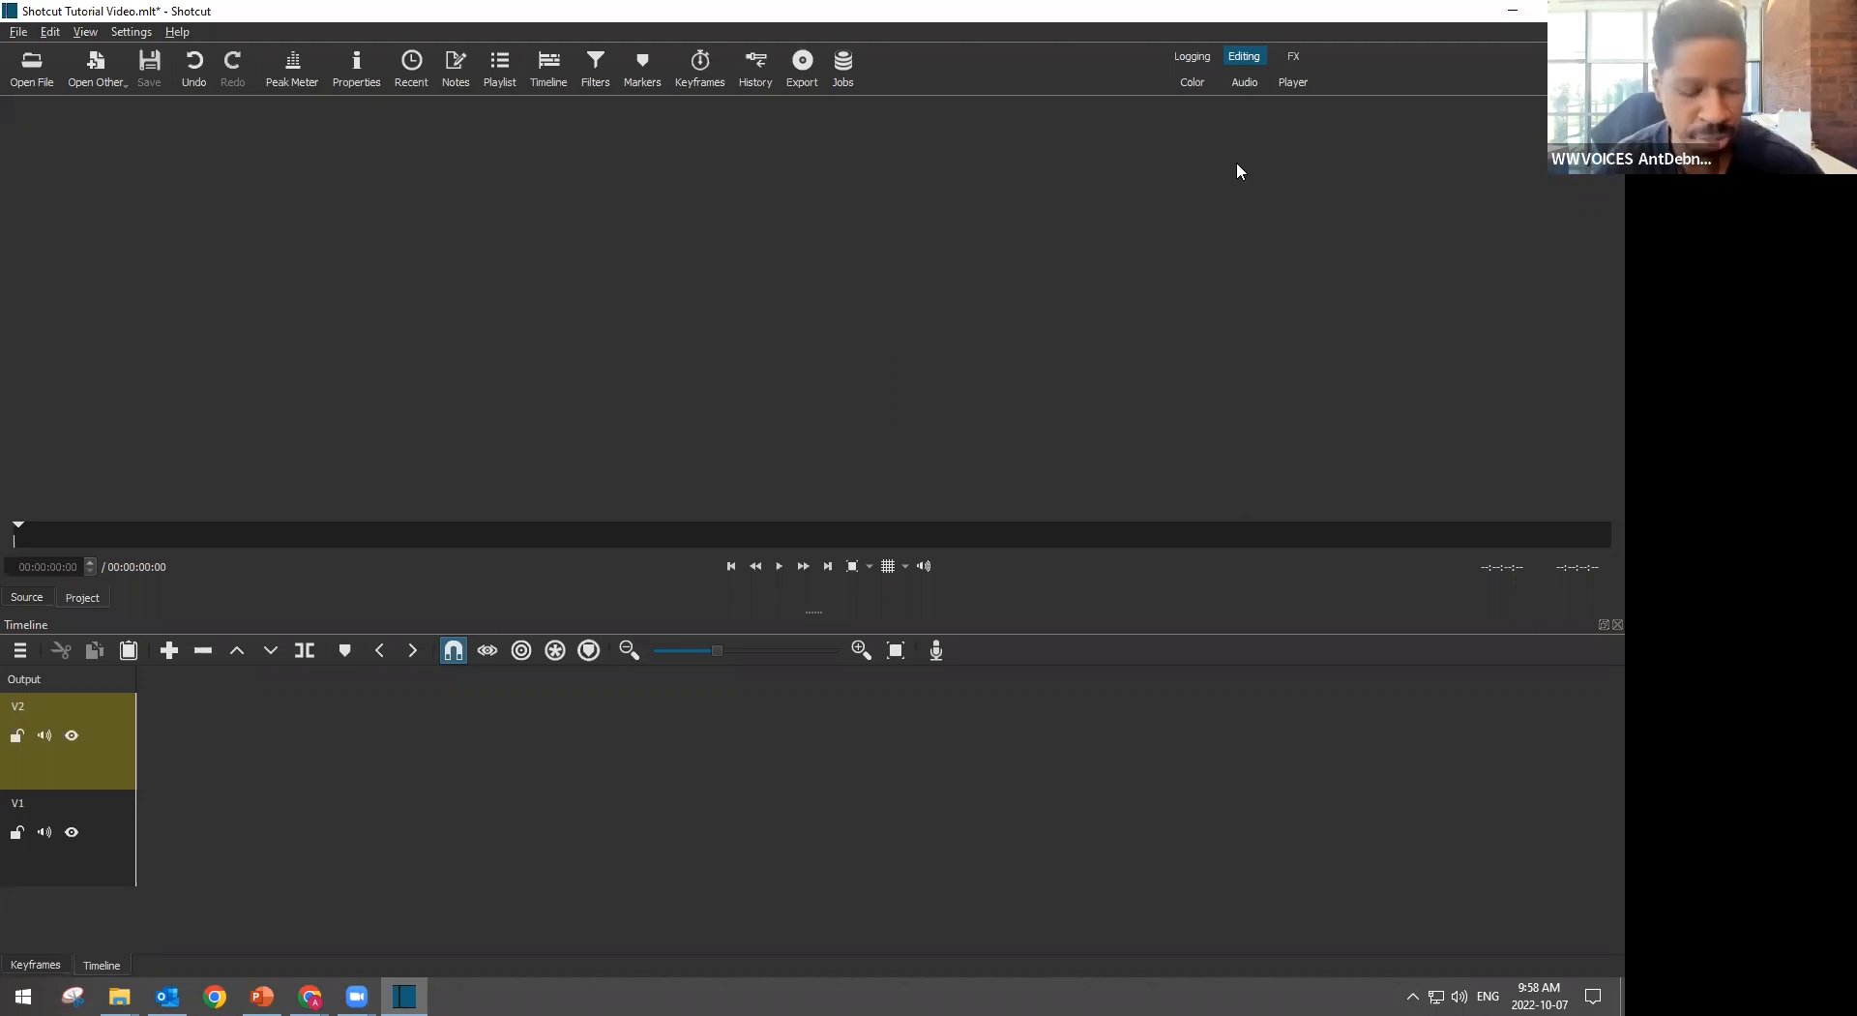
Switch to File Explorer and extract the zipped archive in the Entrepreneur Center folder to the default destination
key(alt+Tab)
key(alt+Tab)
key(alt+Tab)
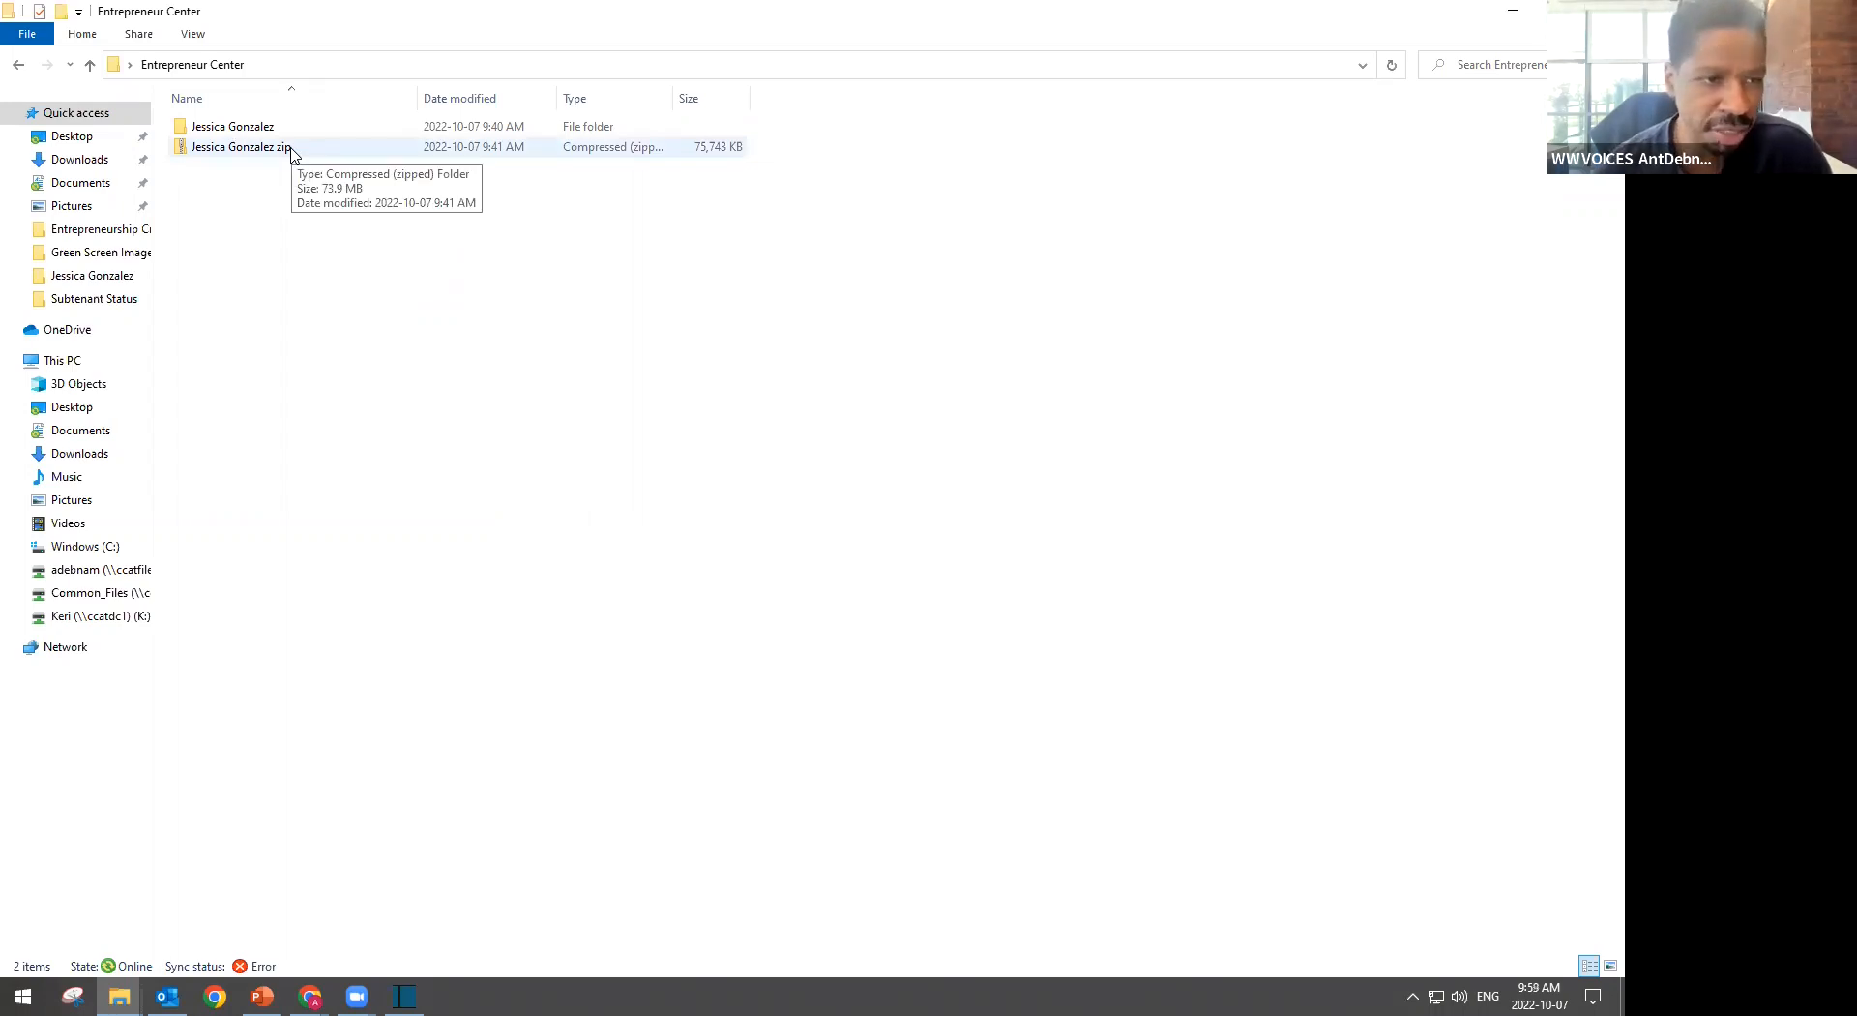
click(202, 151)
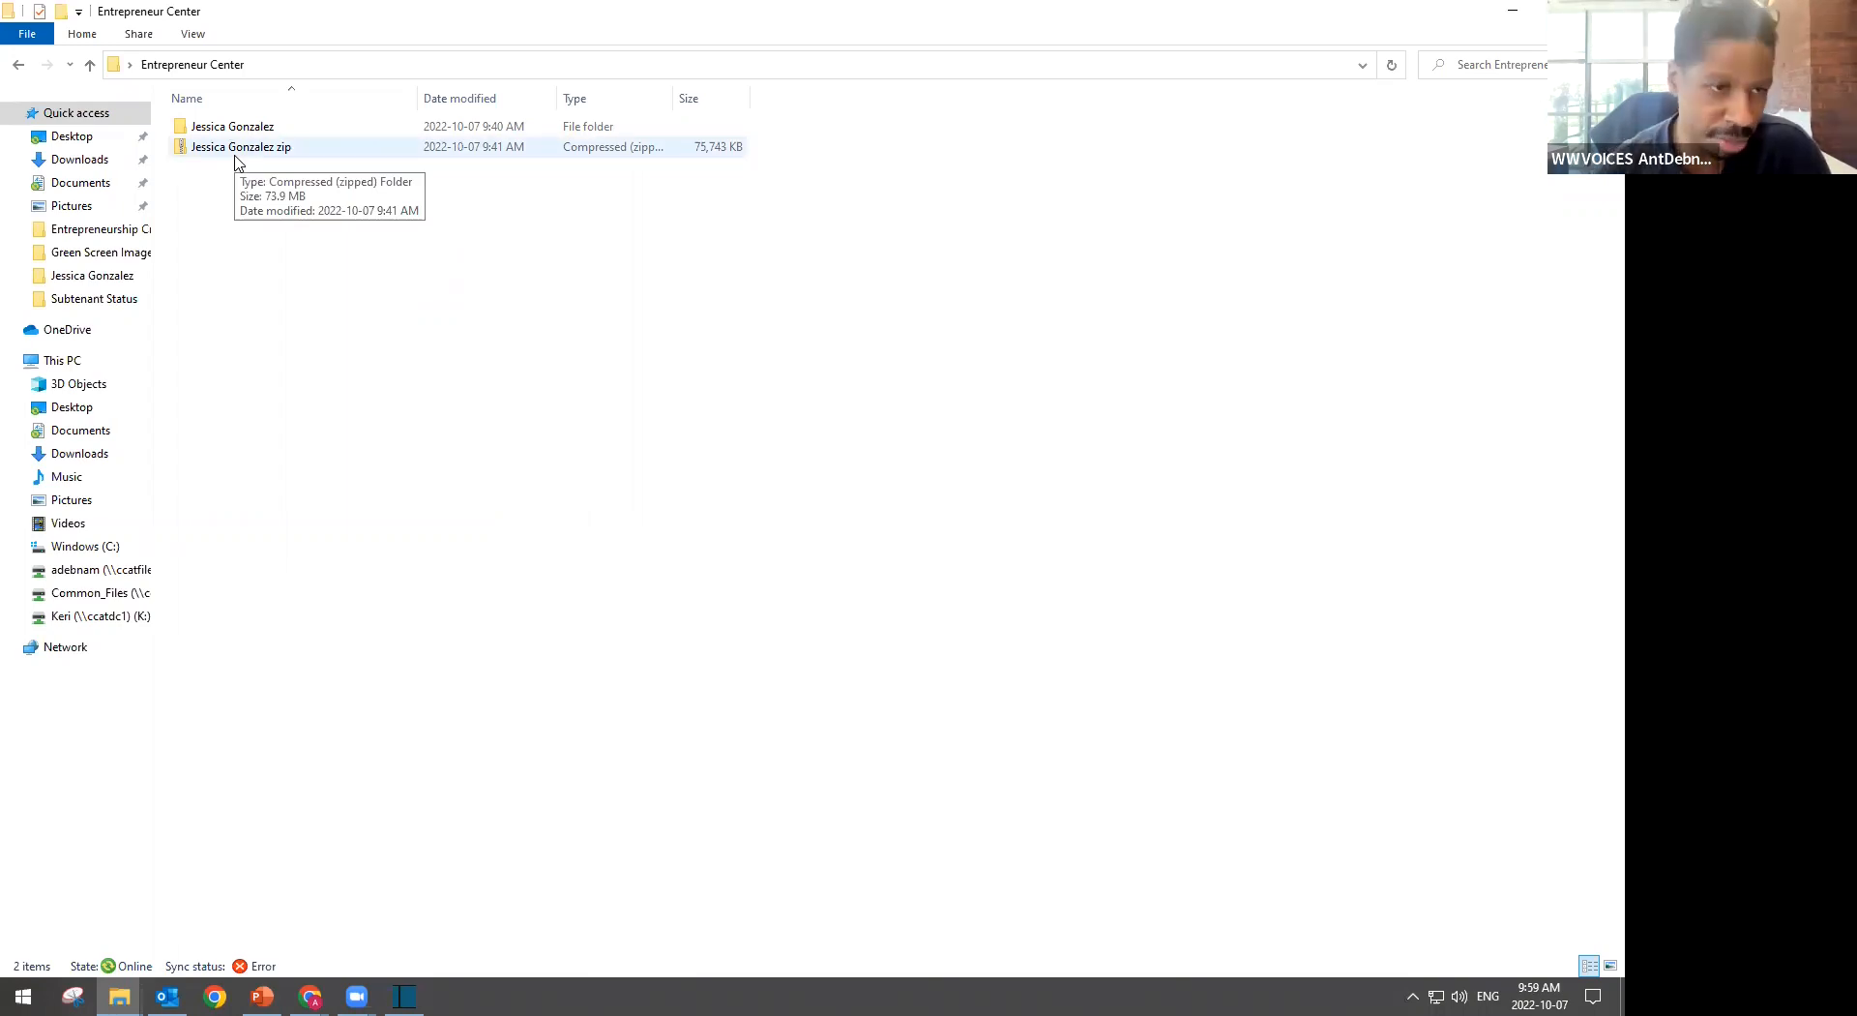
click(249, 203)
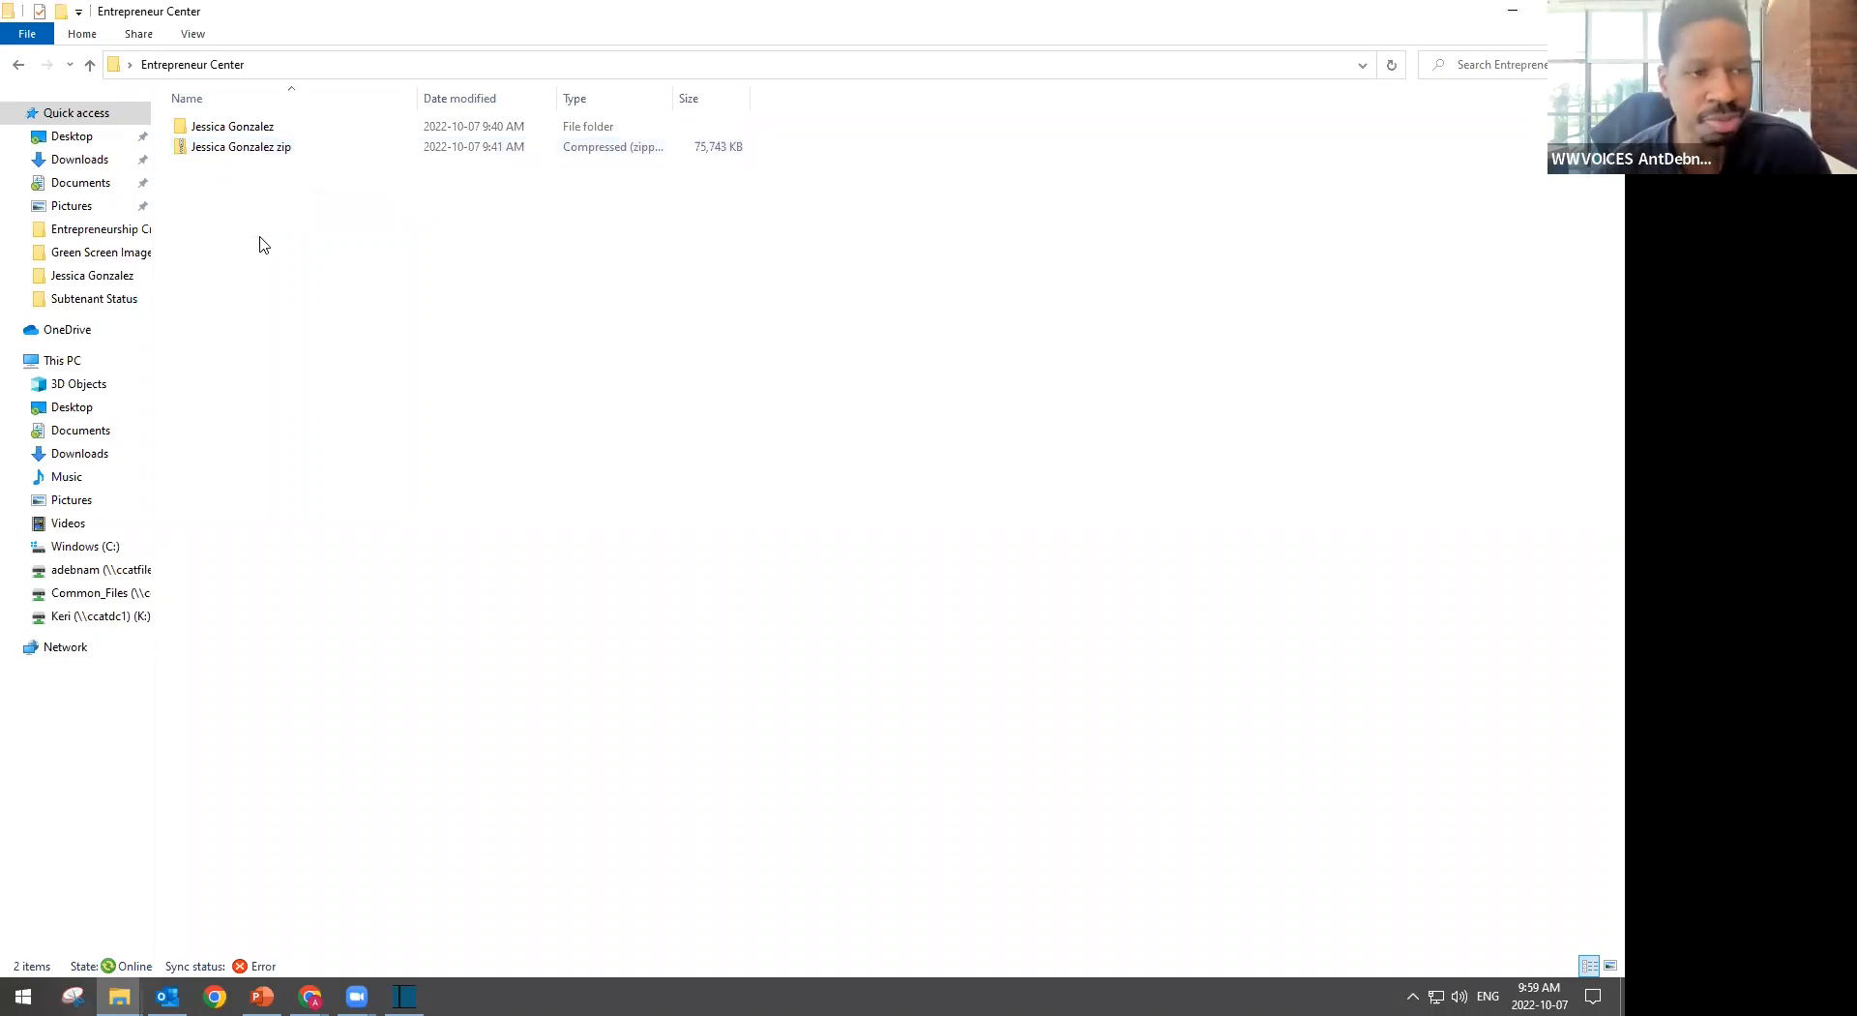
click(279, 149)
right_click(280, 152)
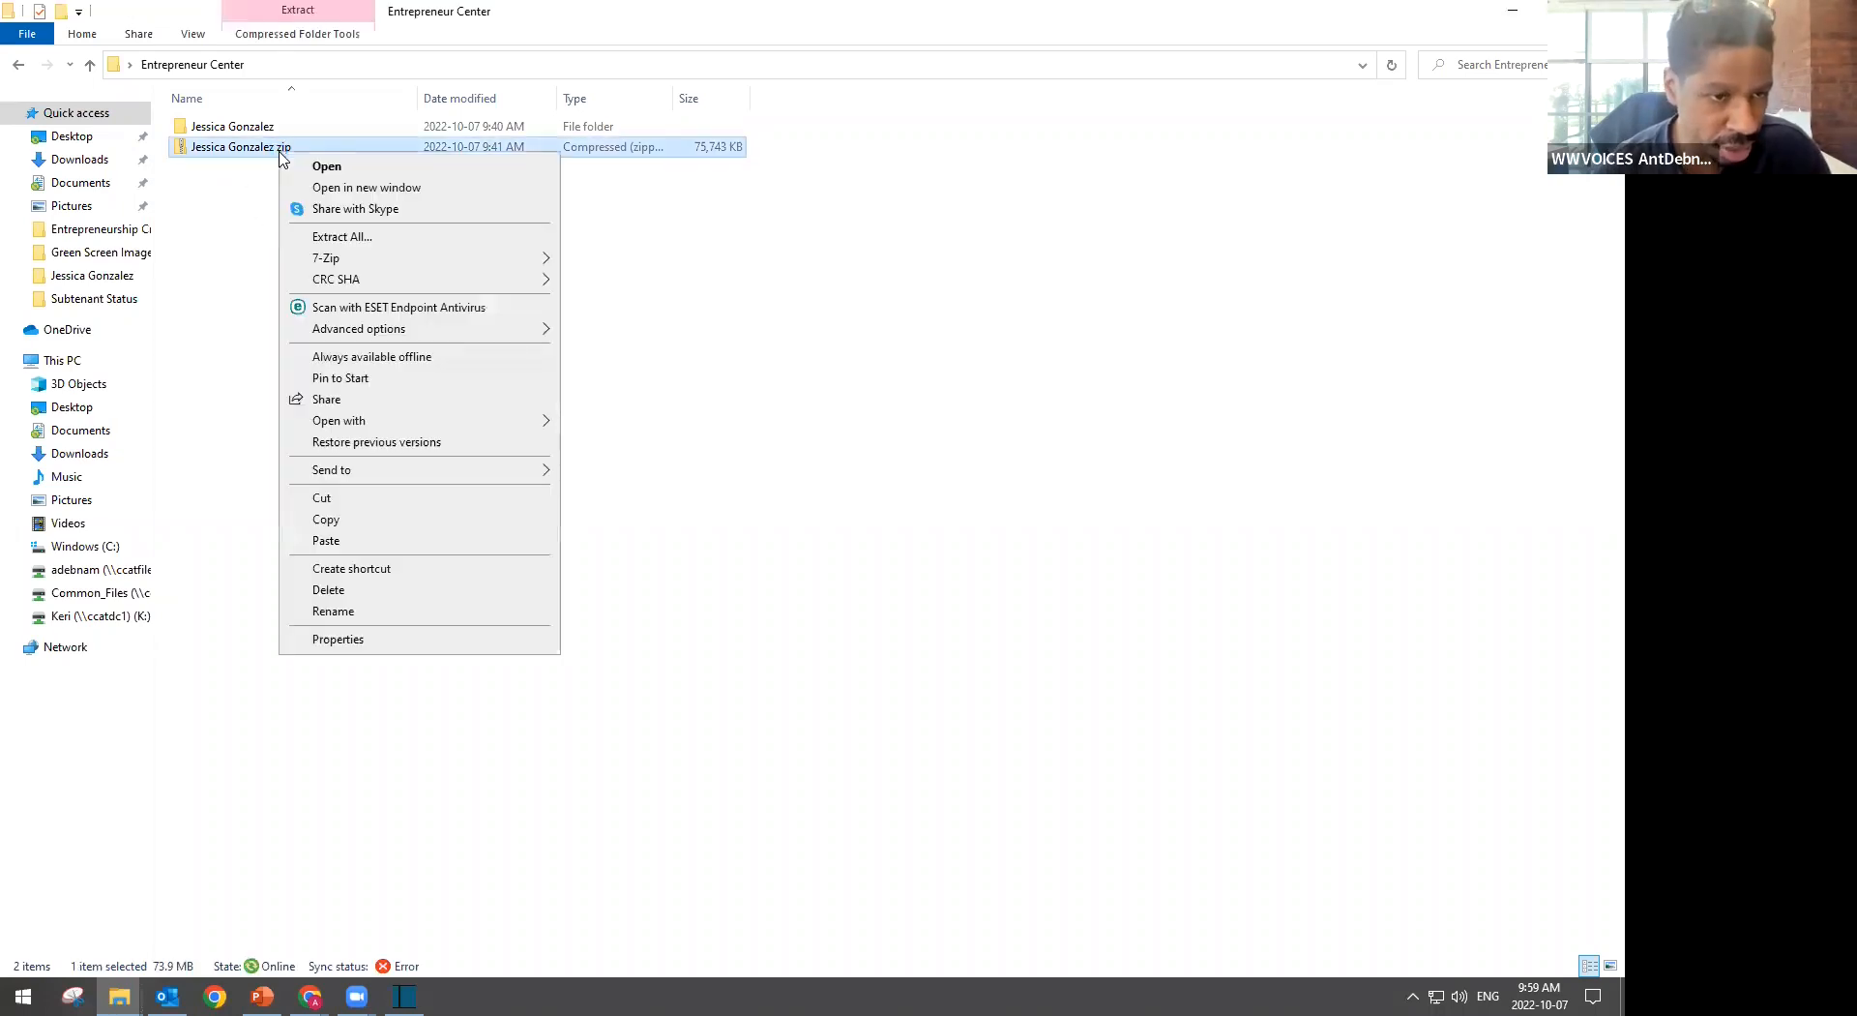
click(333, 237)
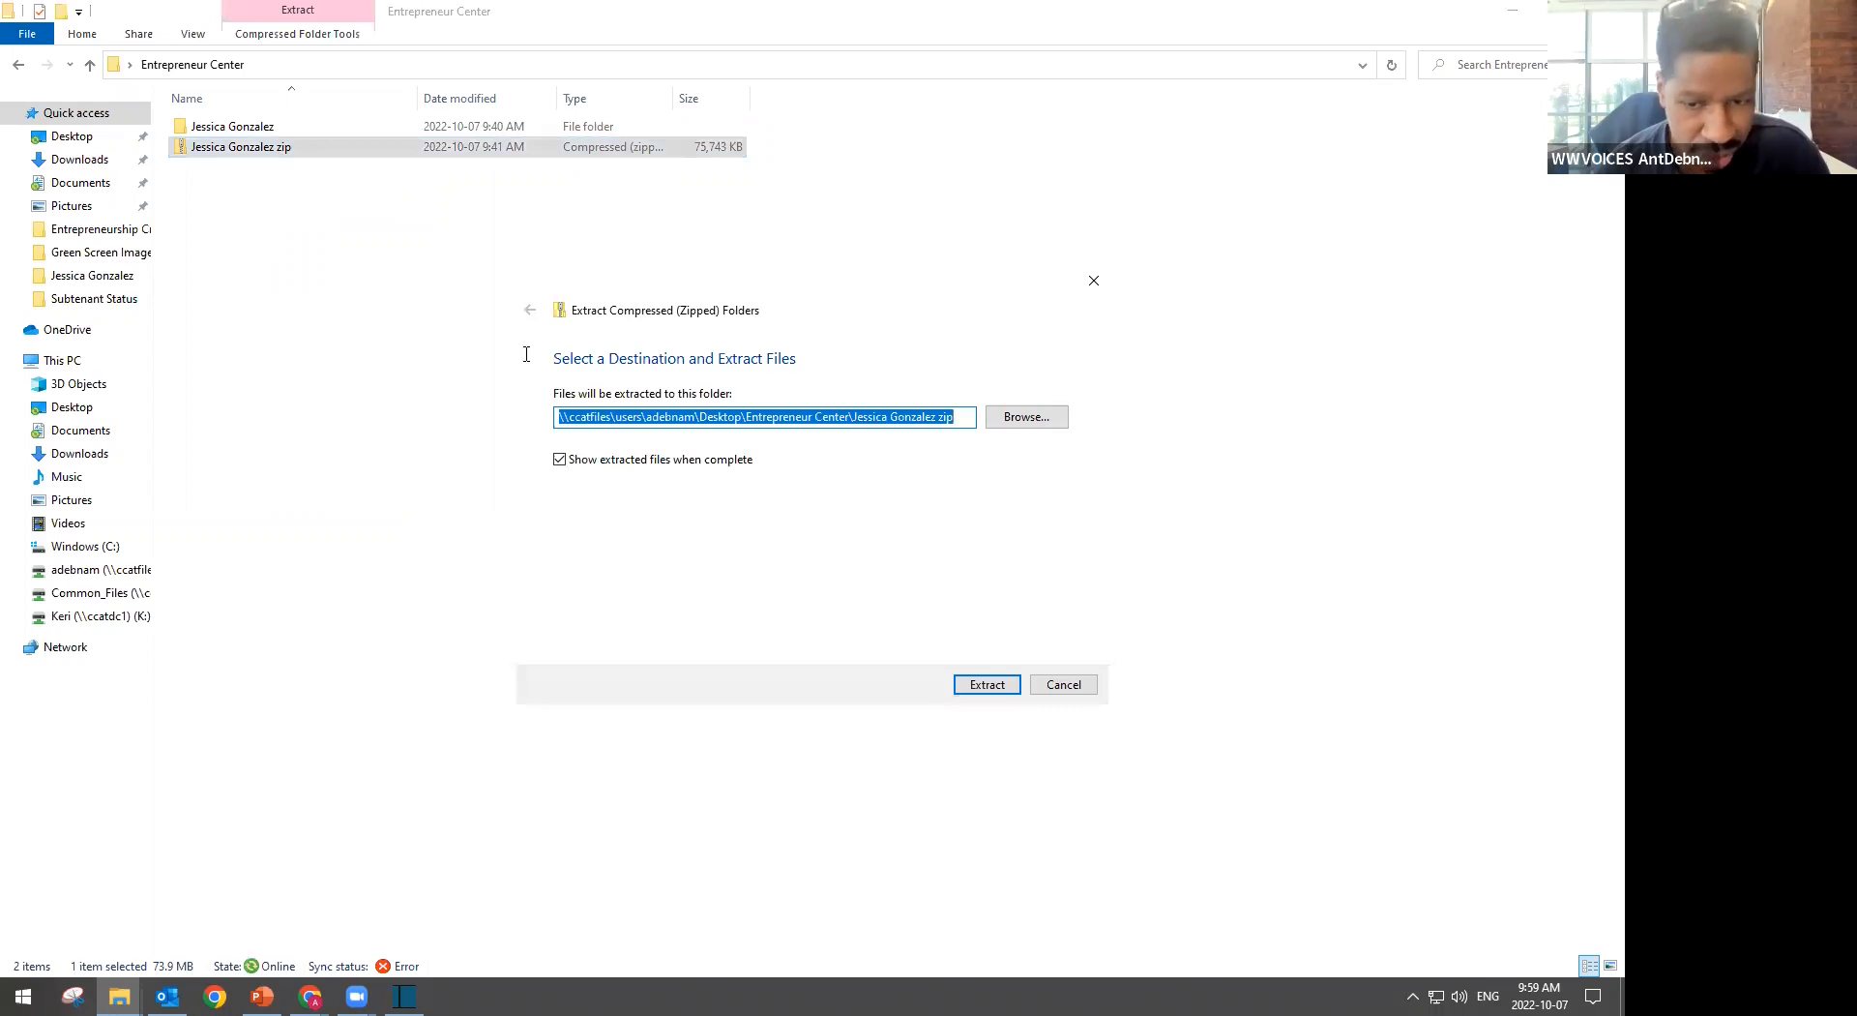
click(979, 685)
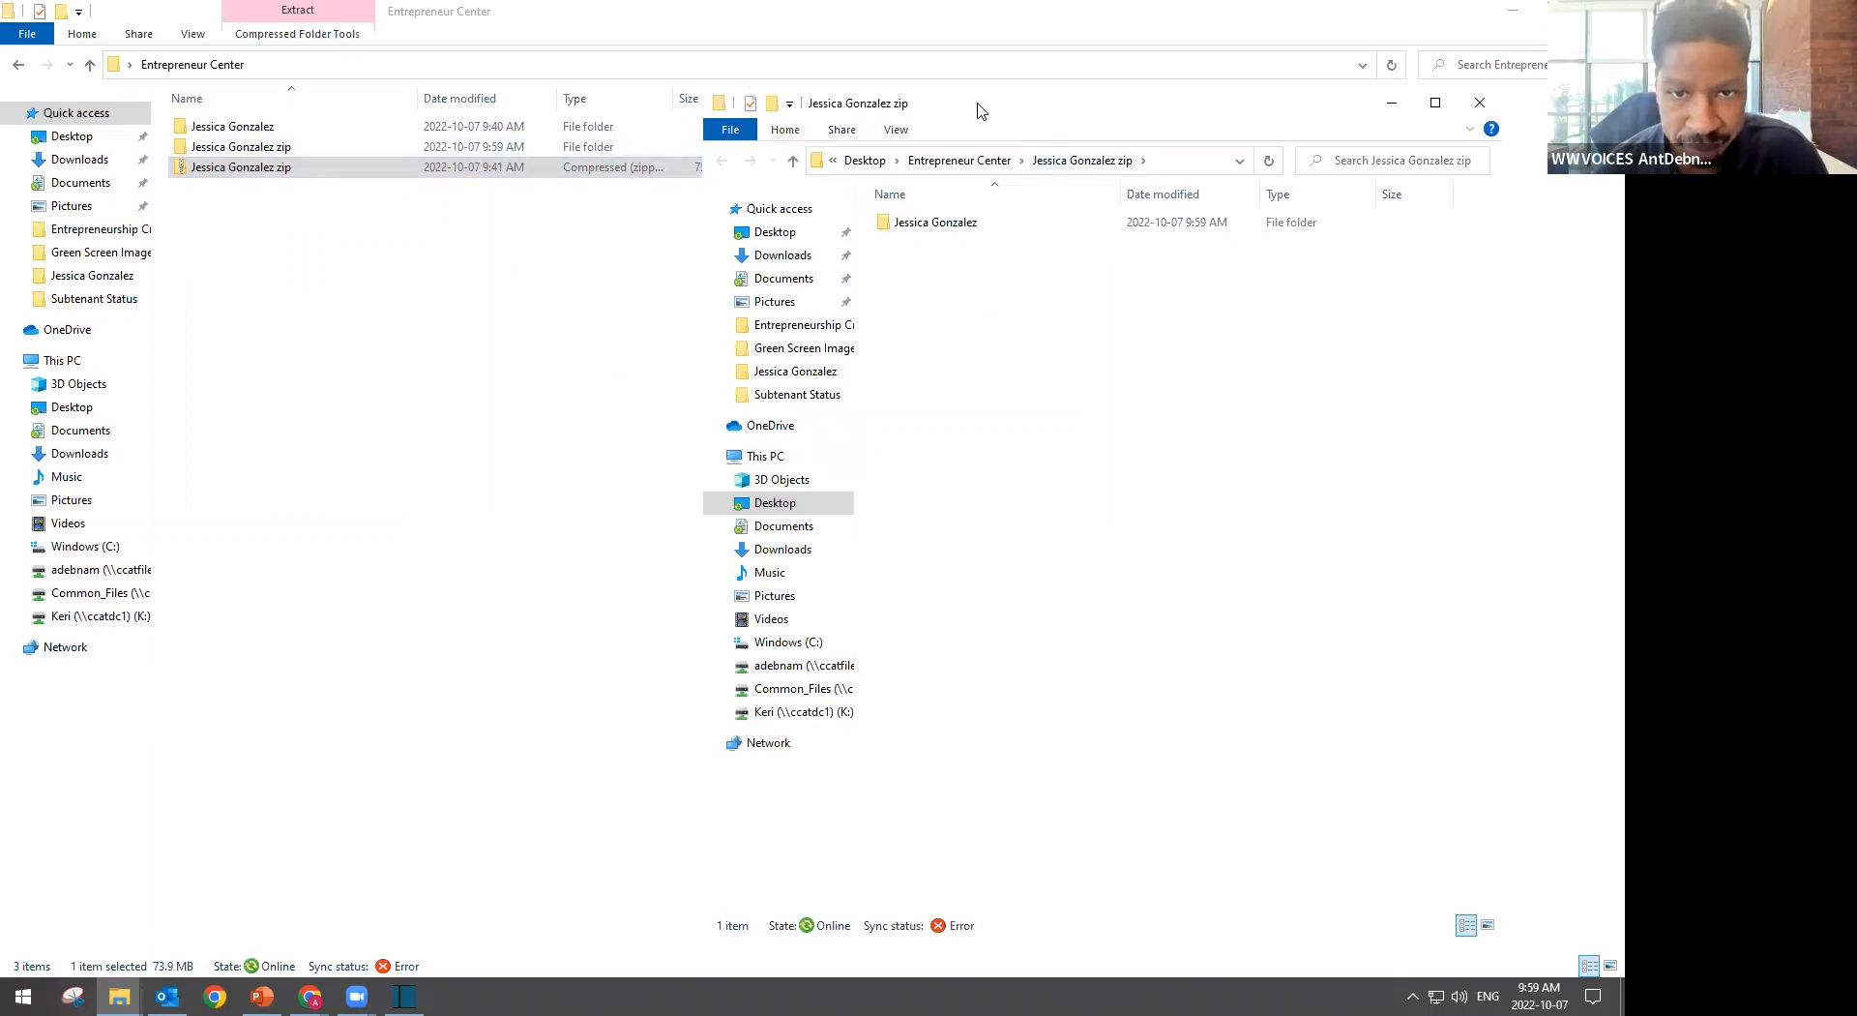
Check the contents of the extracted folder and close its window
drag(977, 111, 489, 112)
double_click(463, 224)
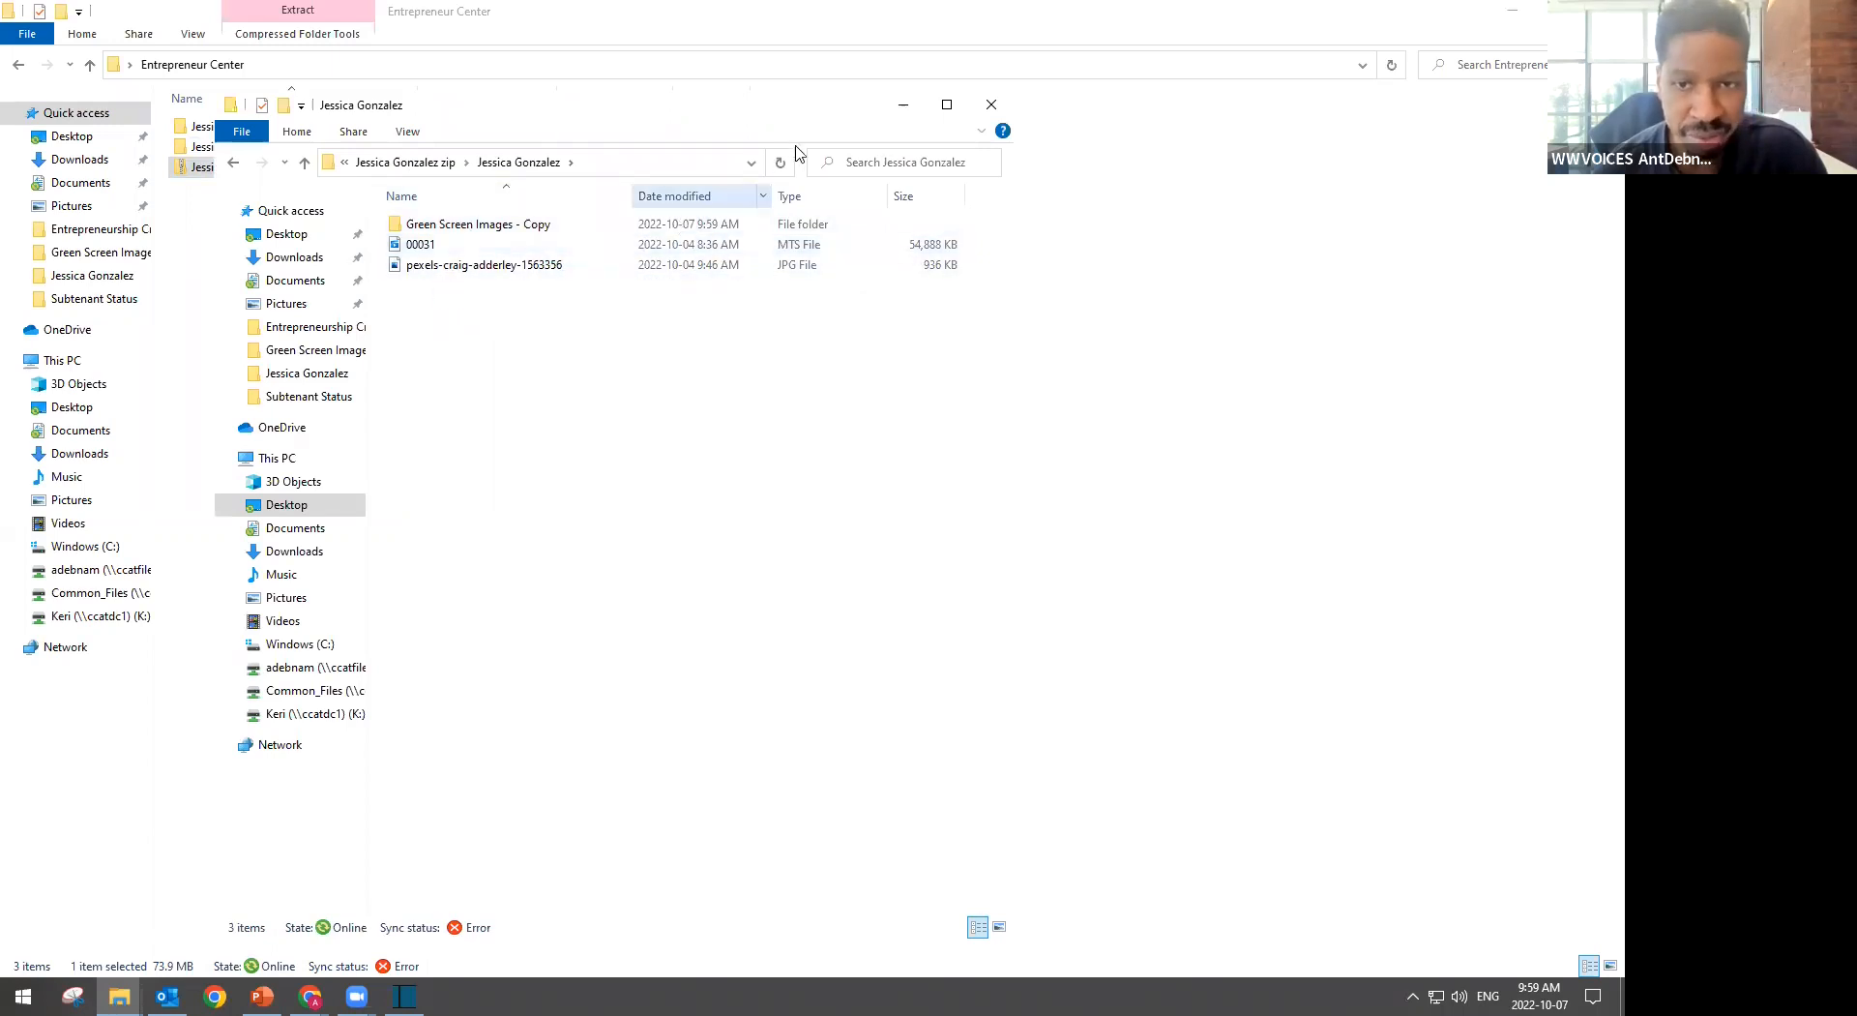
click(990, 104)
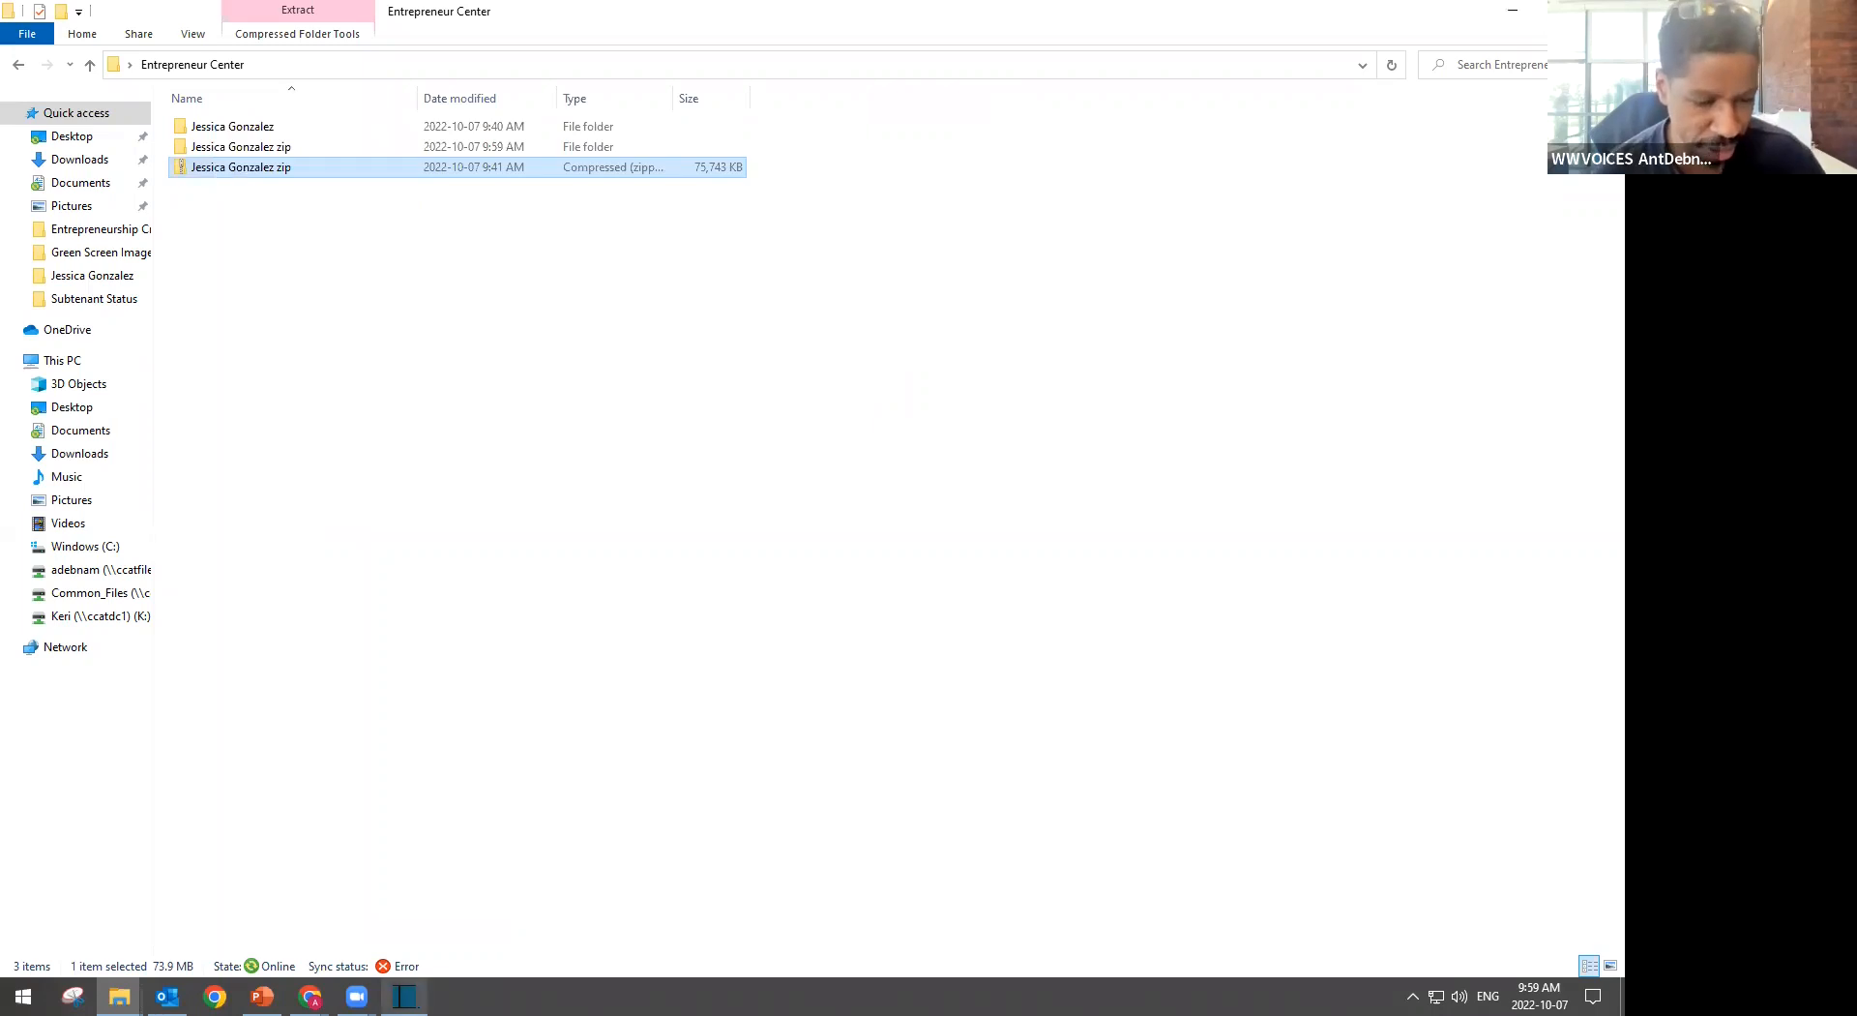
Switch back to Shotcut, open the 00031 MTS video file and add it to the playlist
click(404, 996)
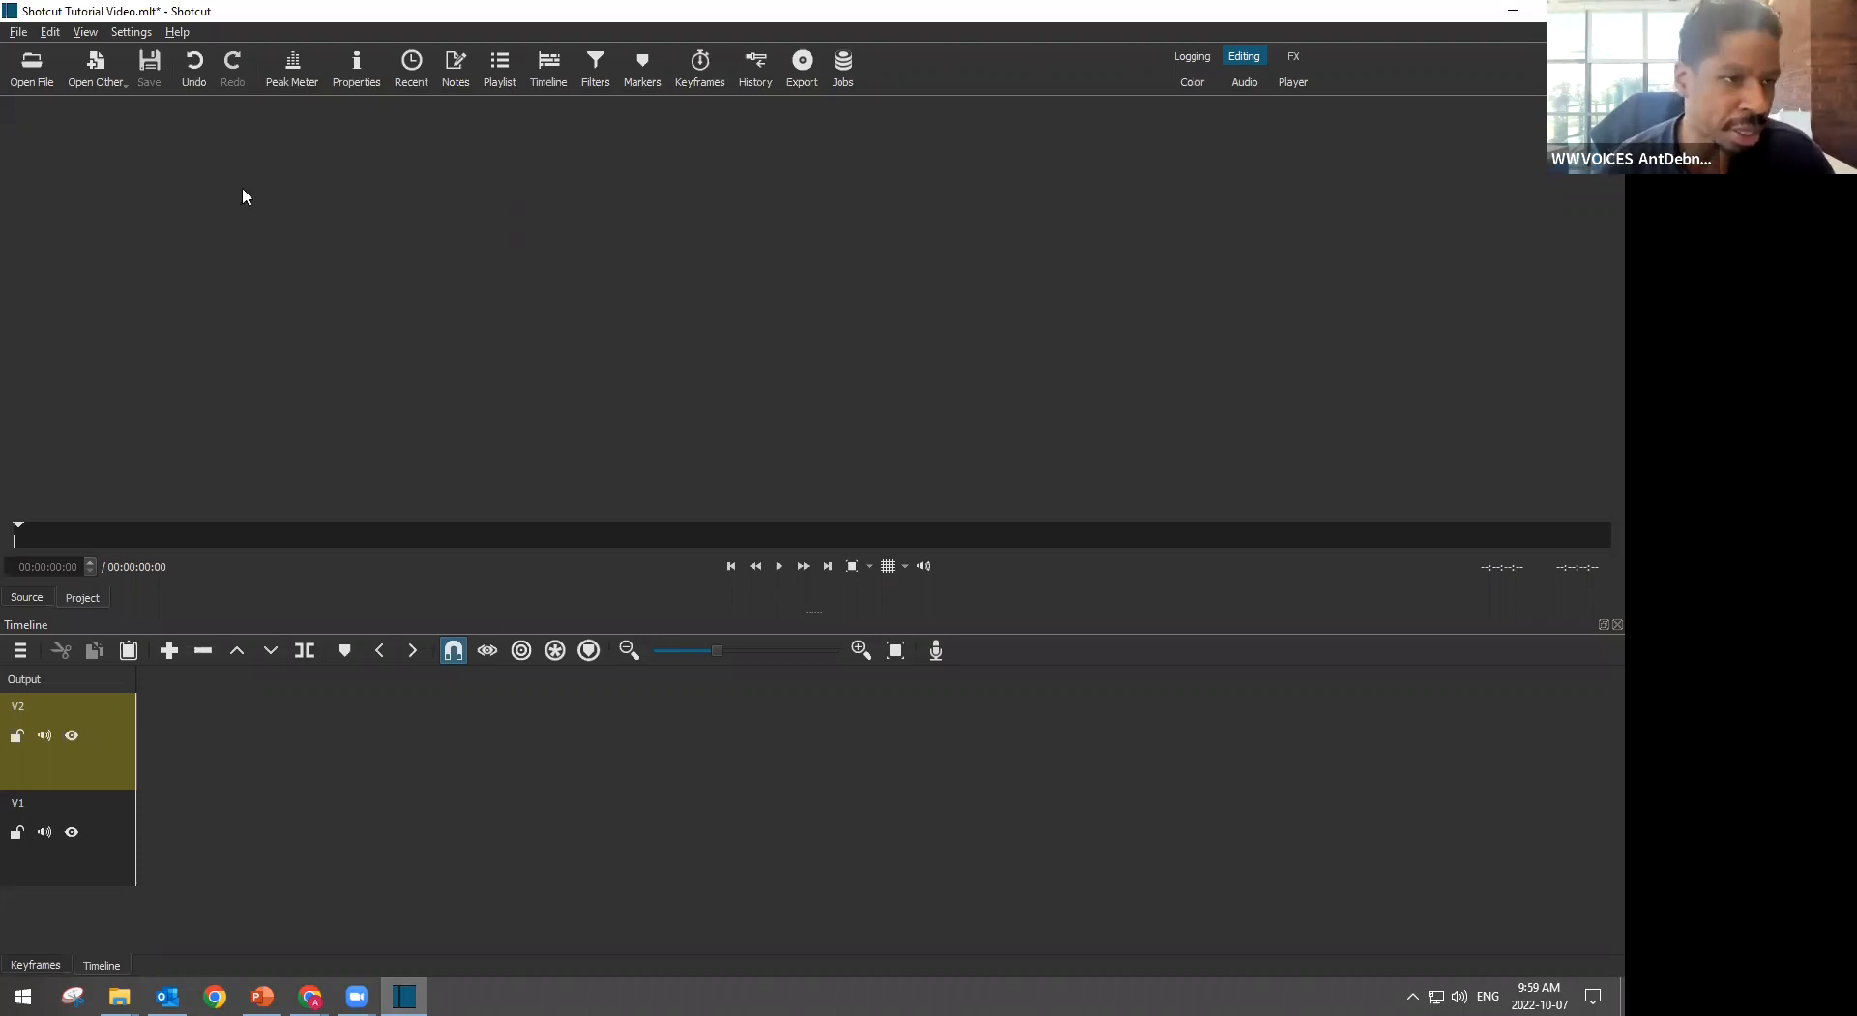
click(34, 84)
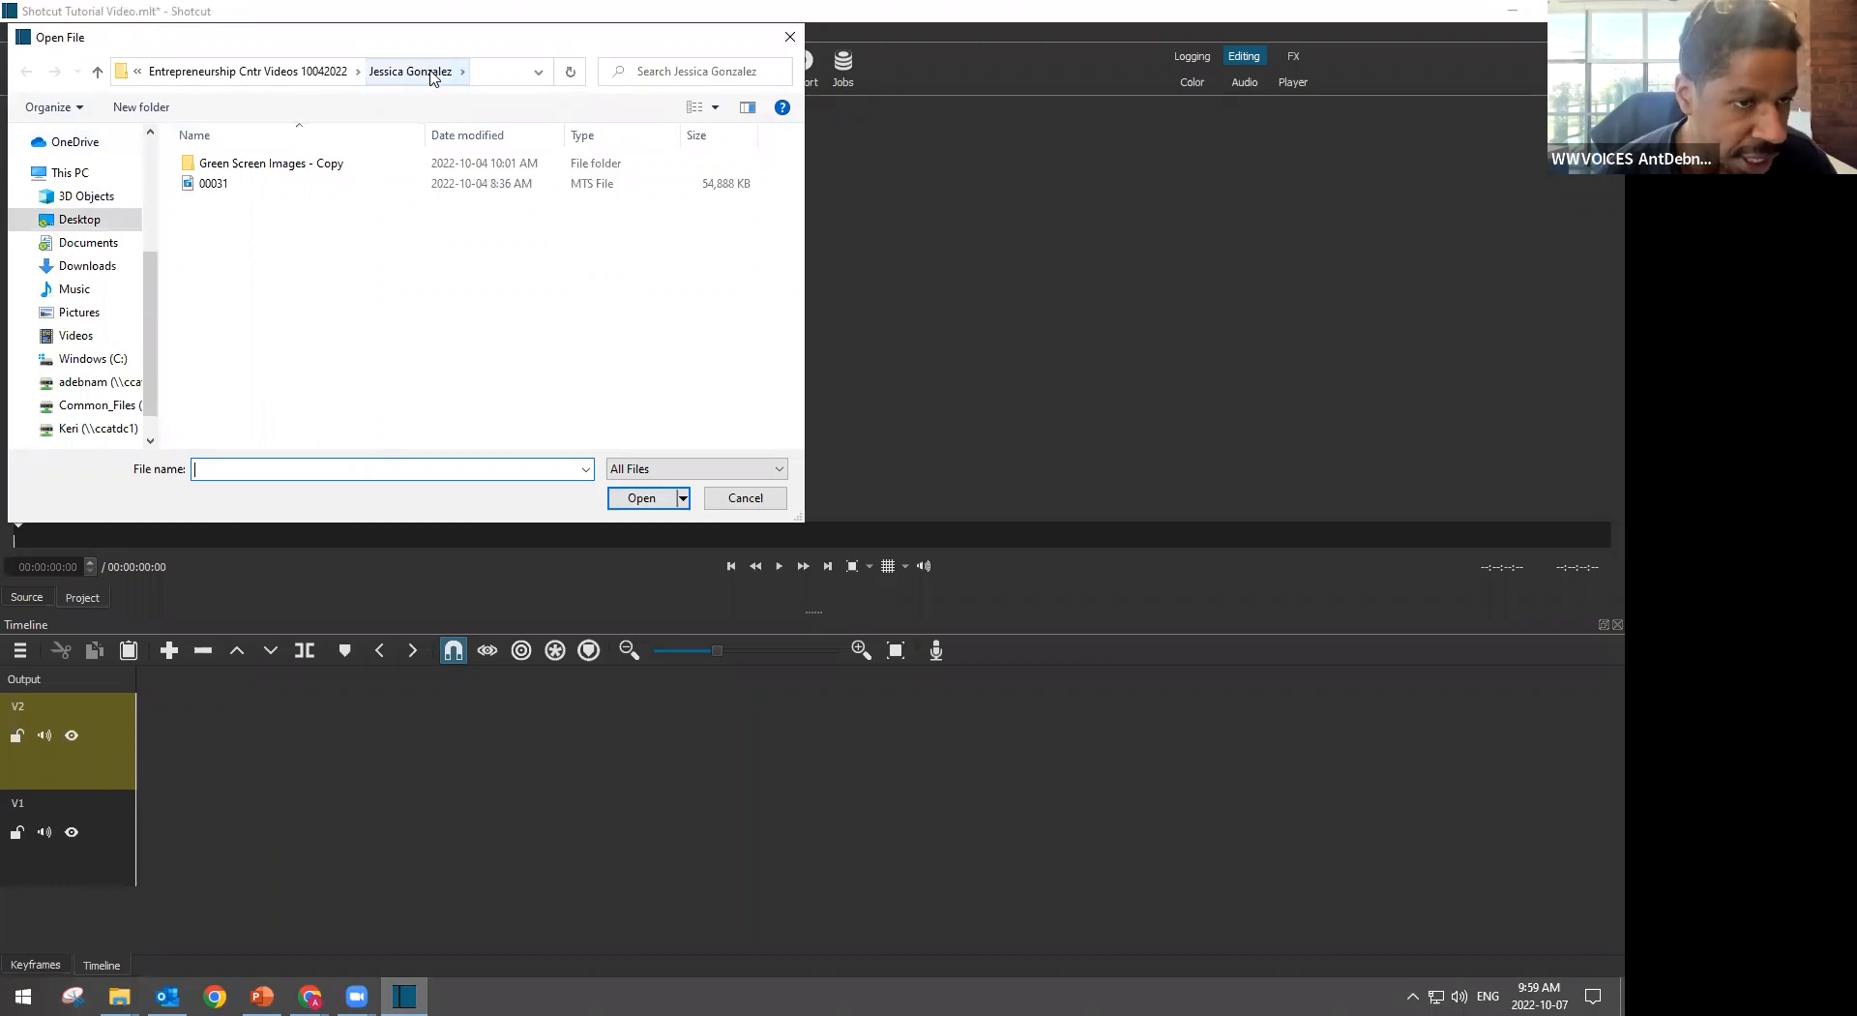
click(278, 190)
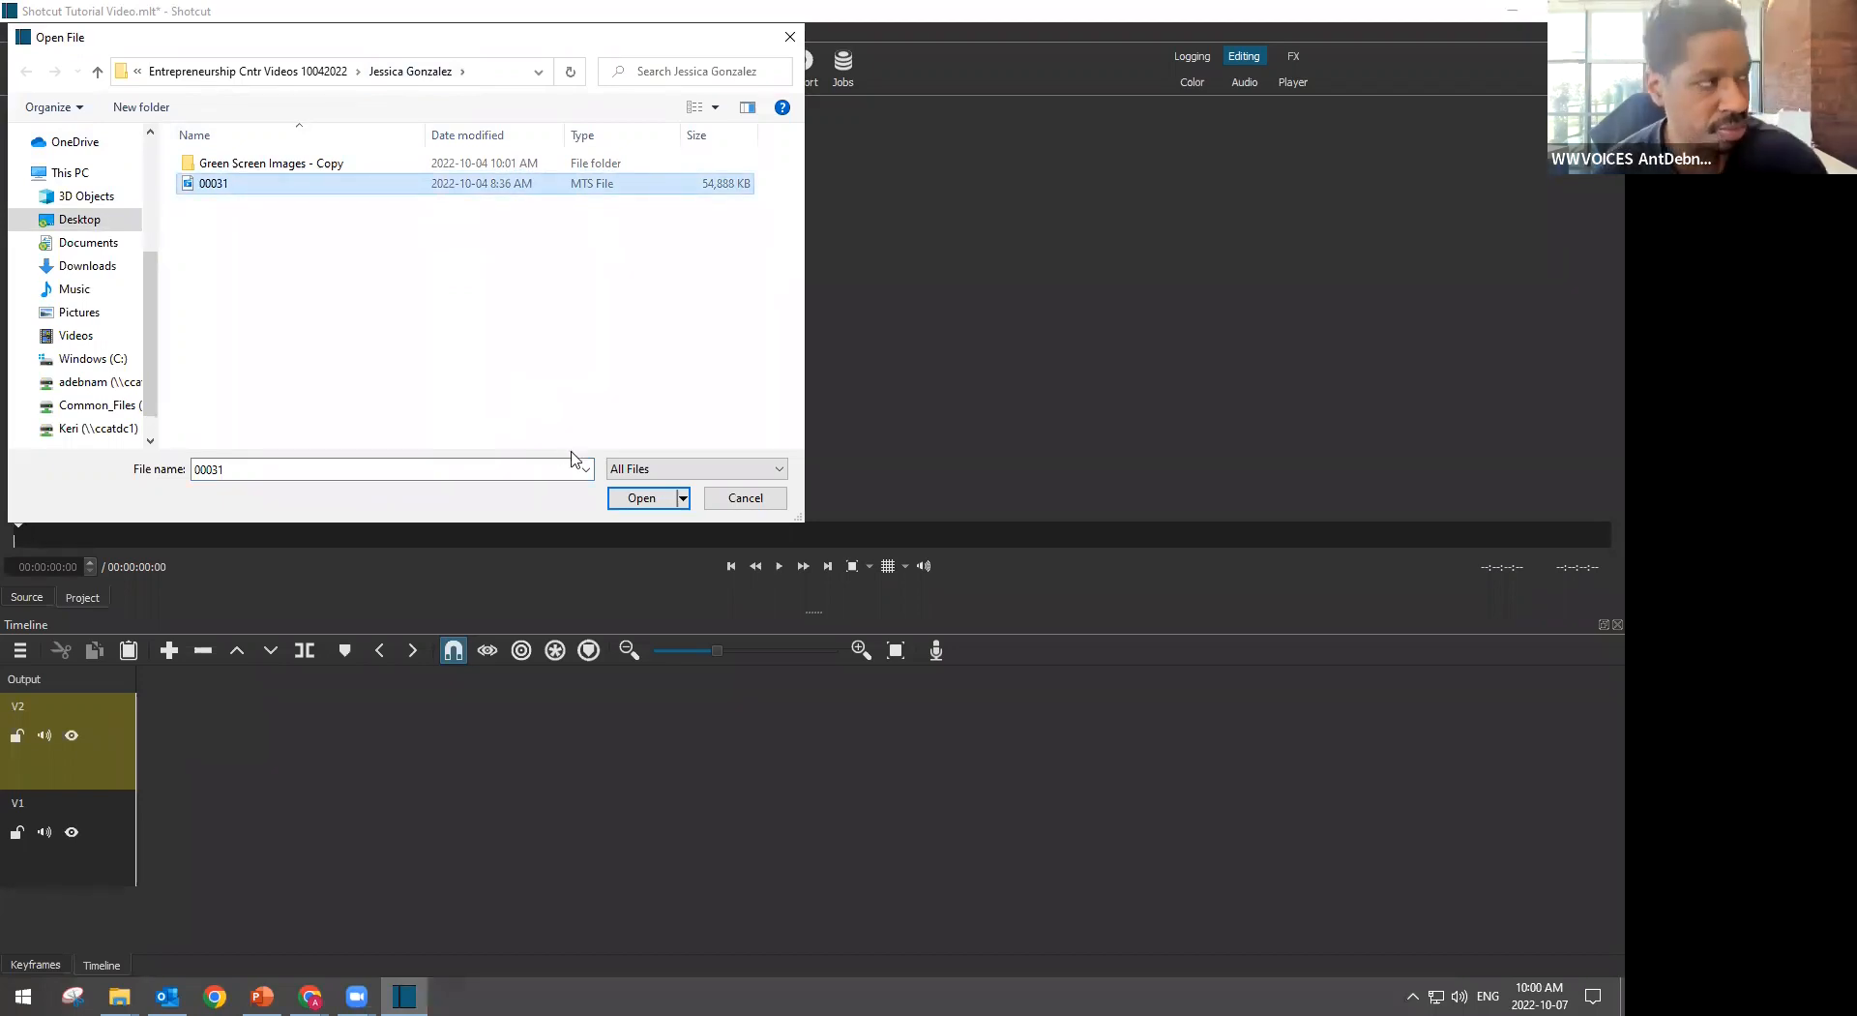
click(641, 498)
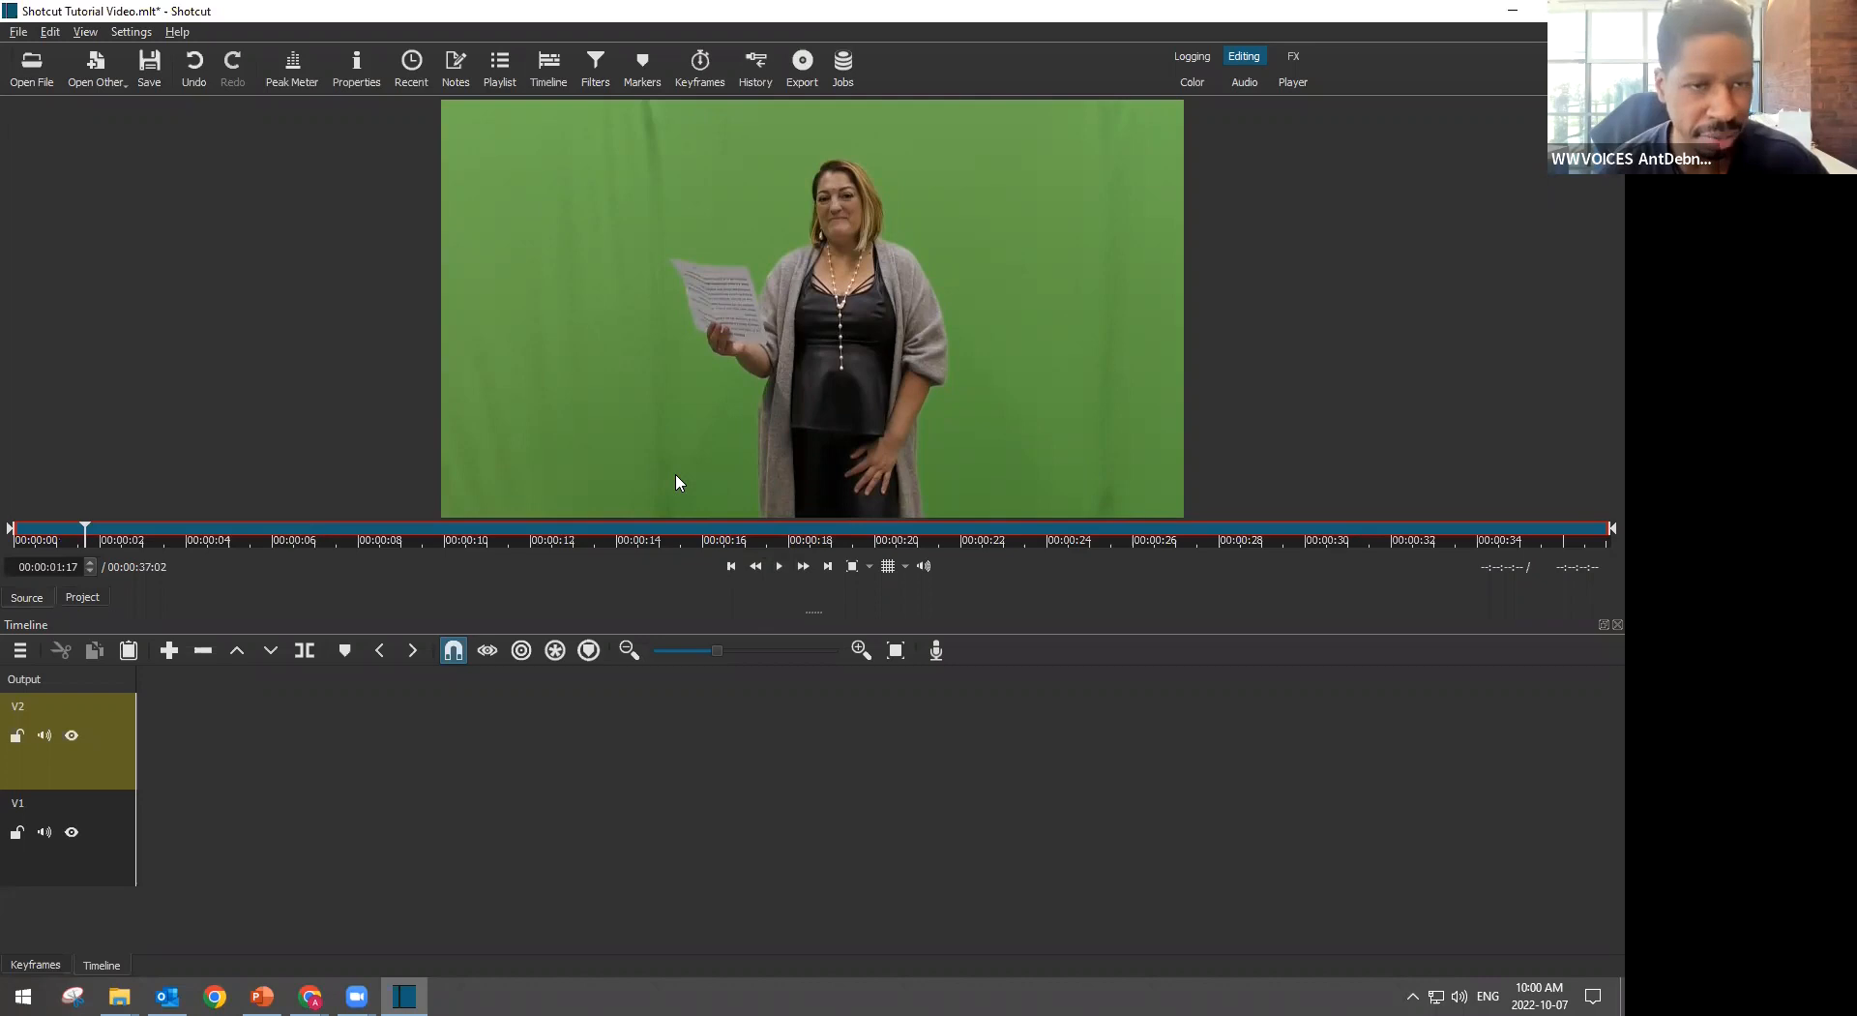
click(502, 75)
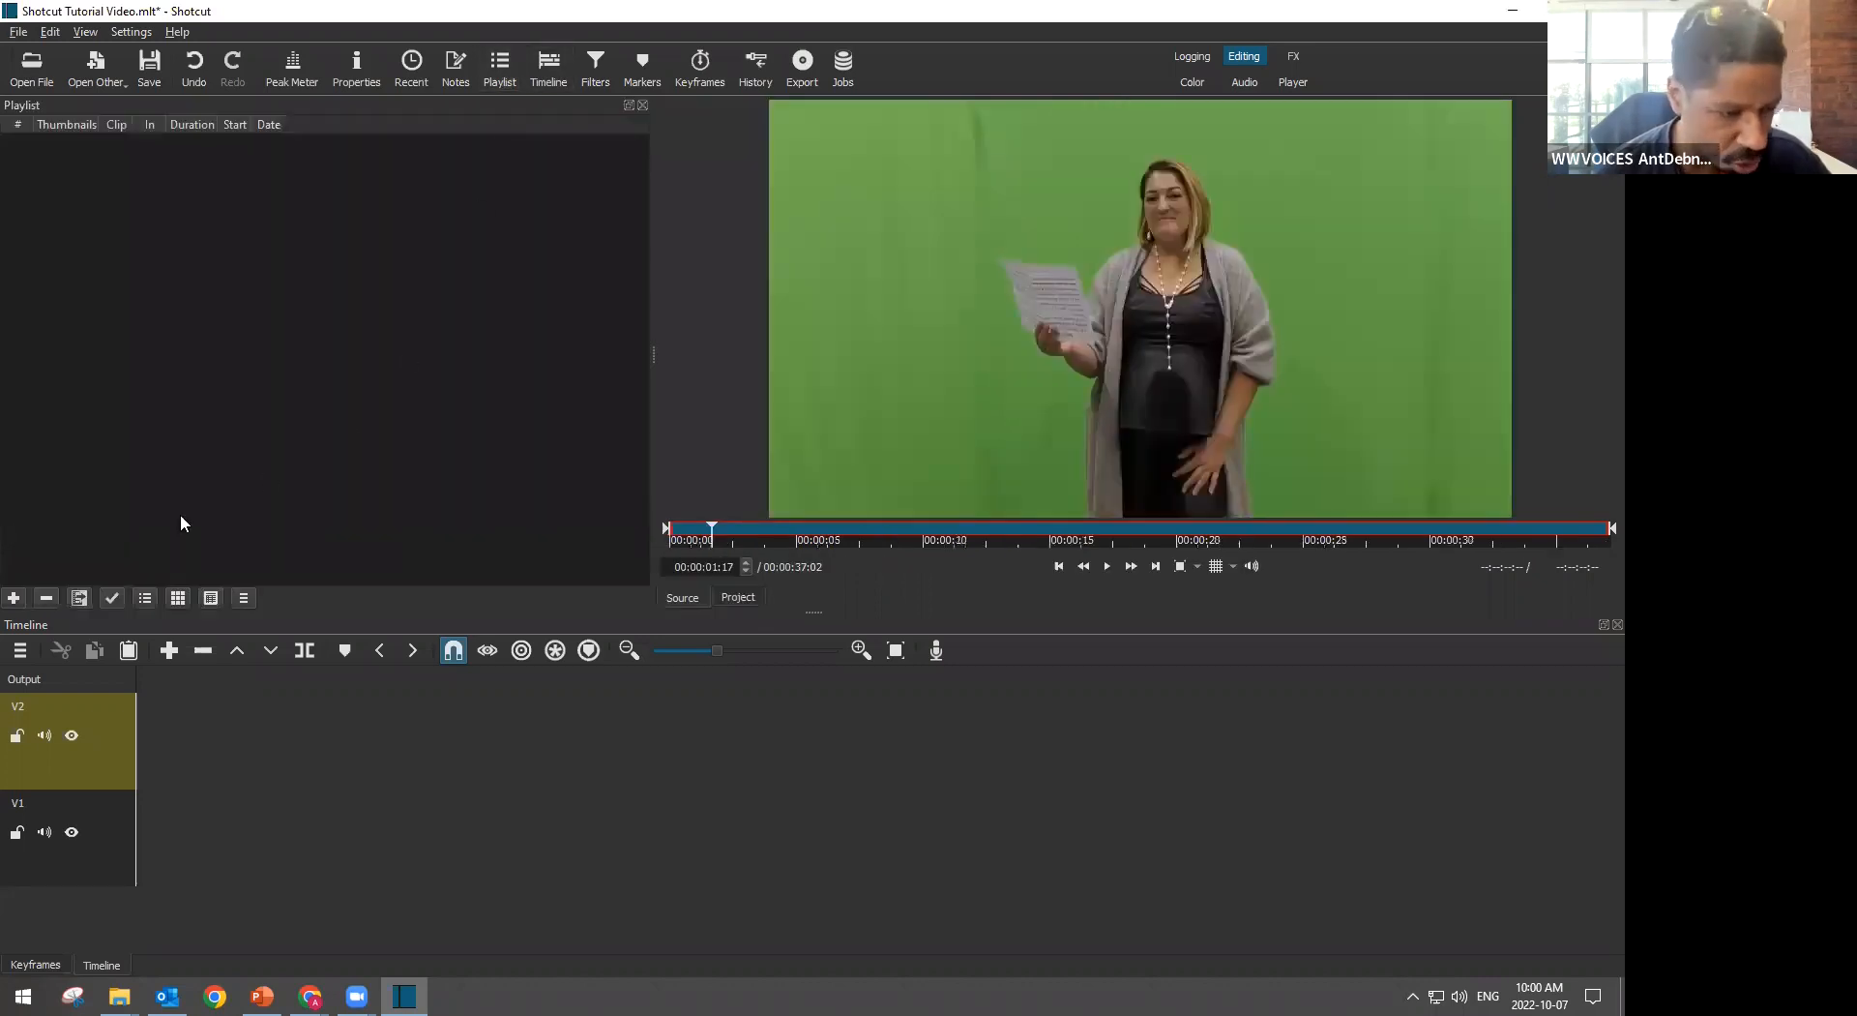
click(13, 599)
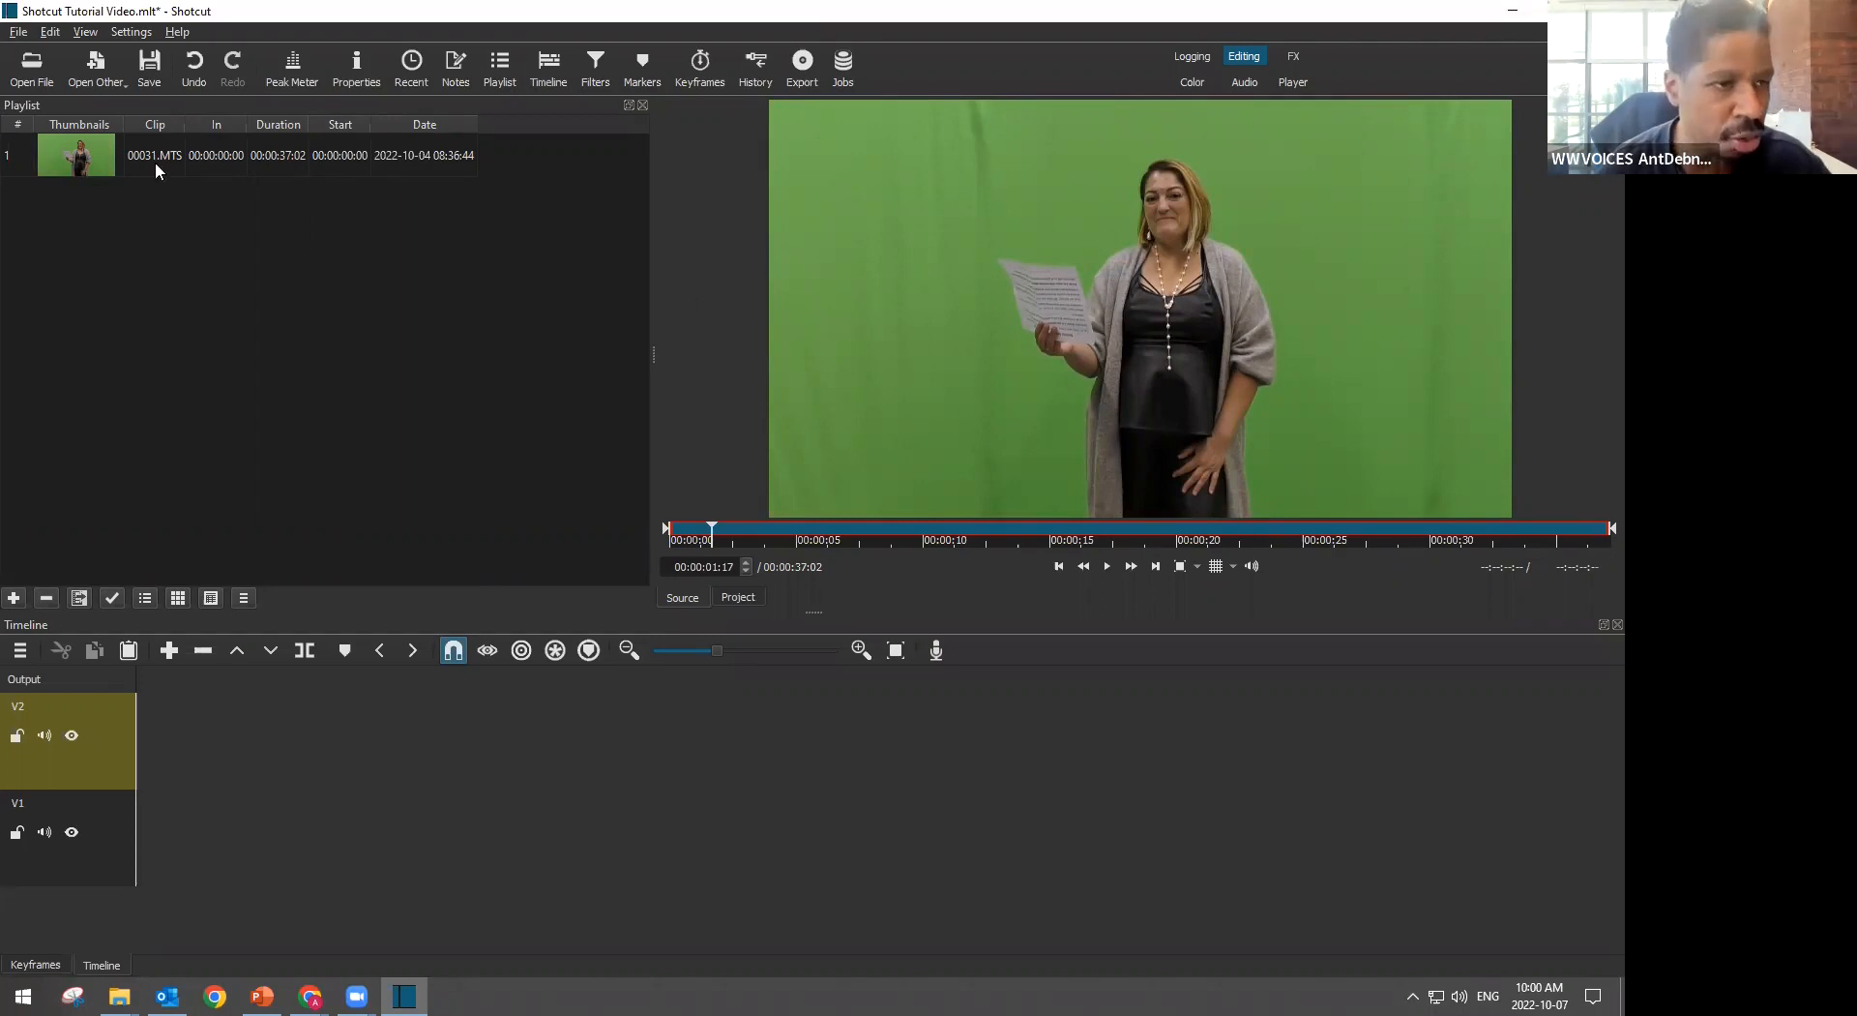
Open the autumn road JPG from the Green Screen Images - Copy folder and add it to the playlist
click(32, 73)
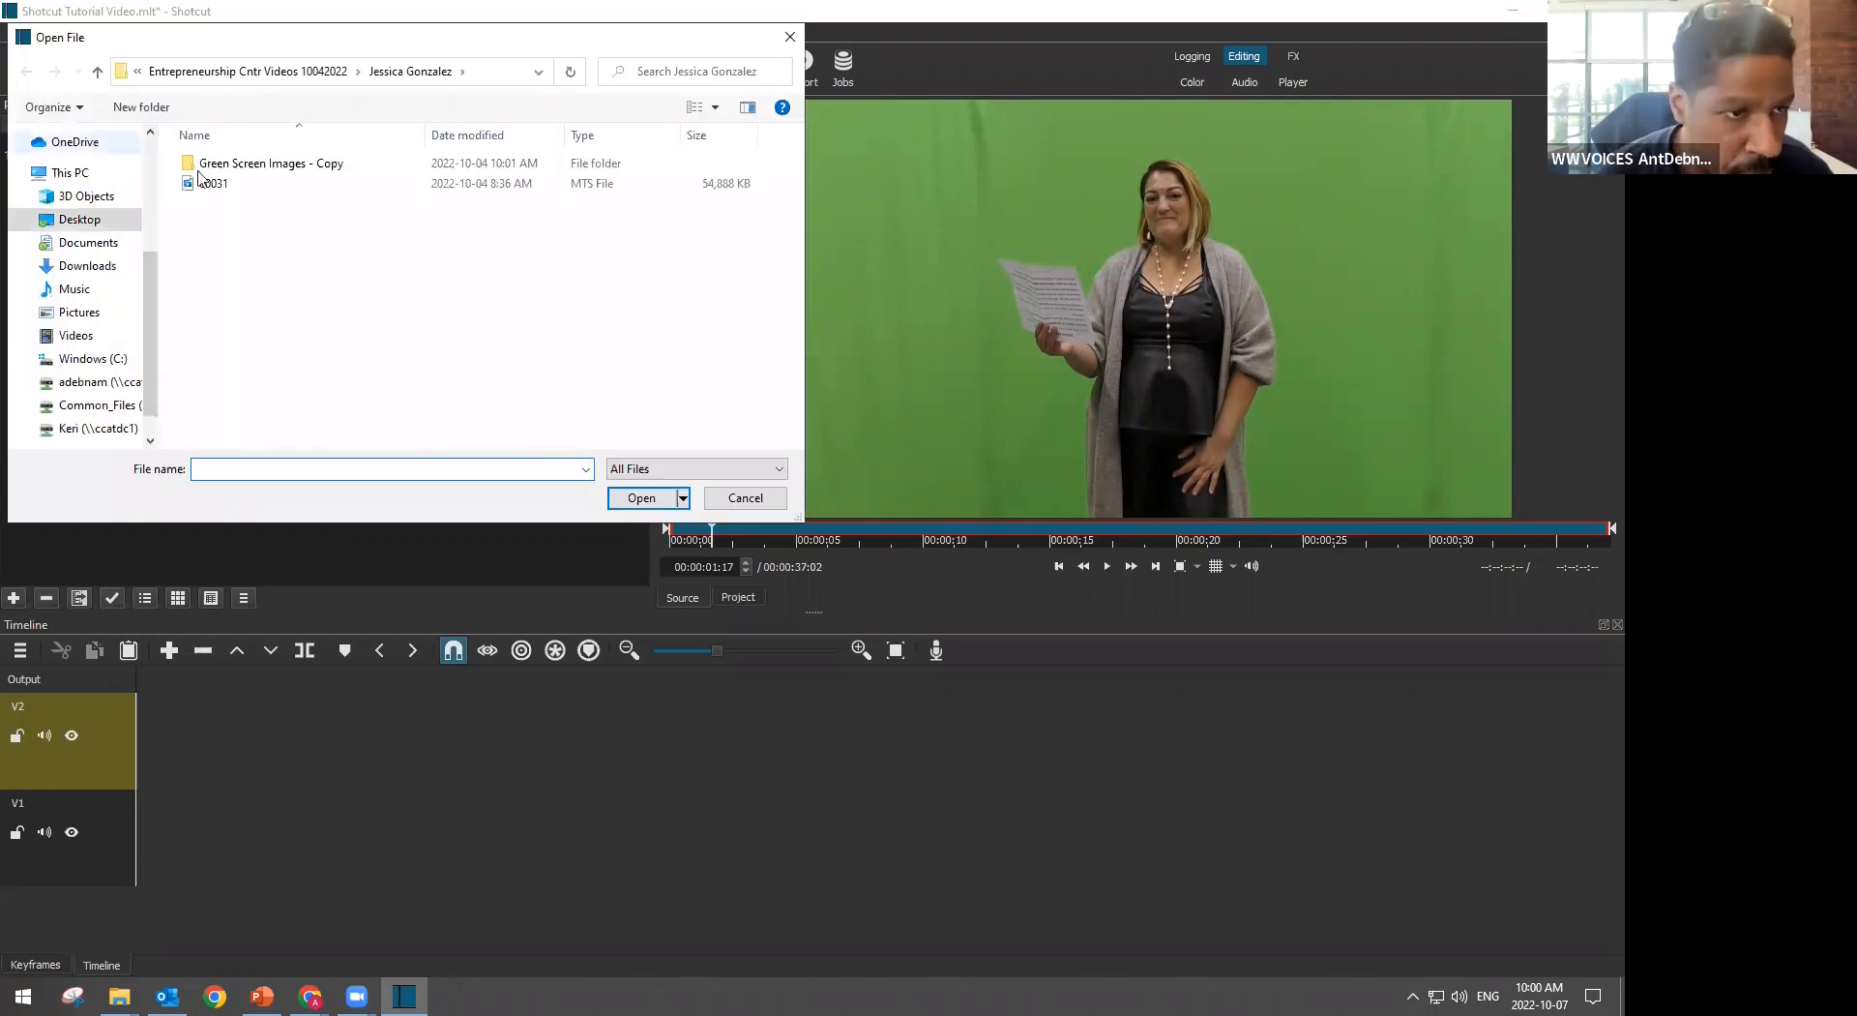
click(274, 172)
double_click(275, 174)
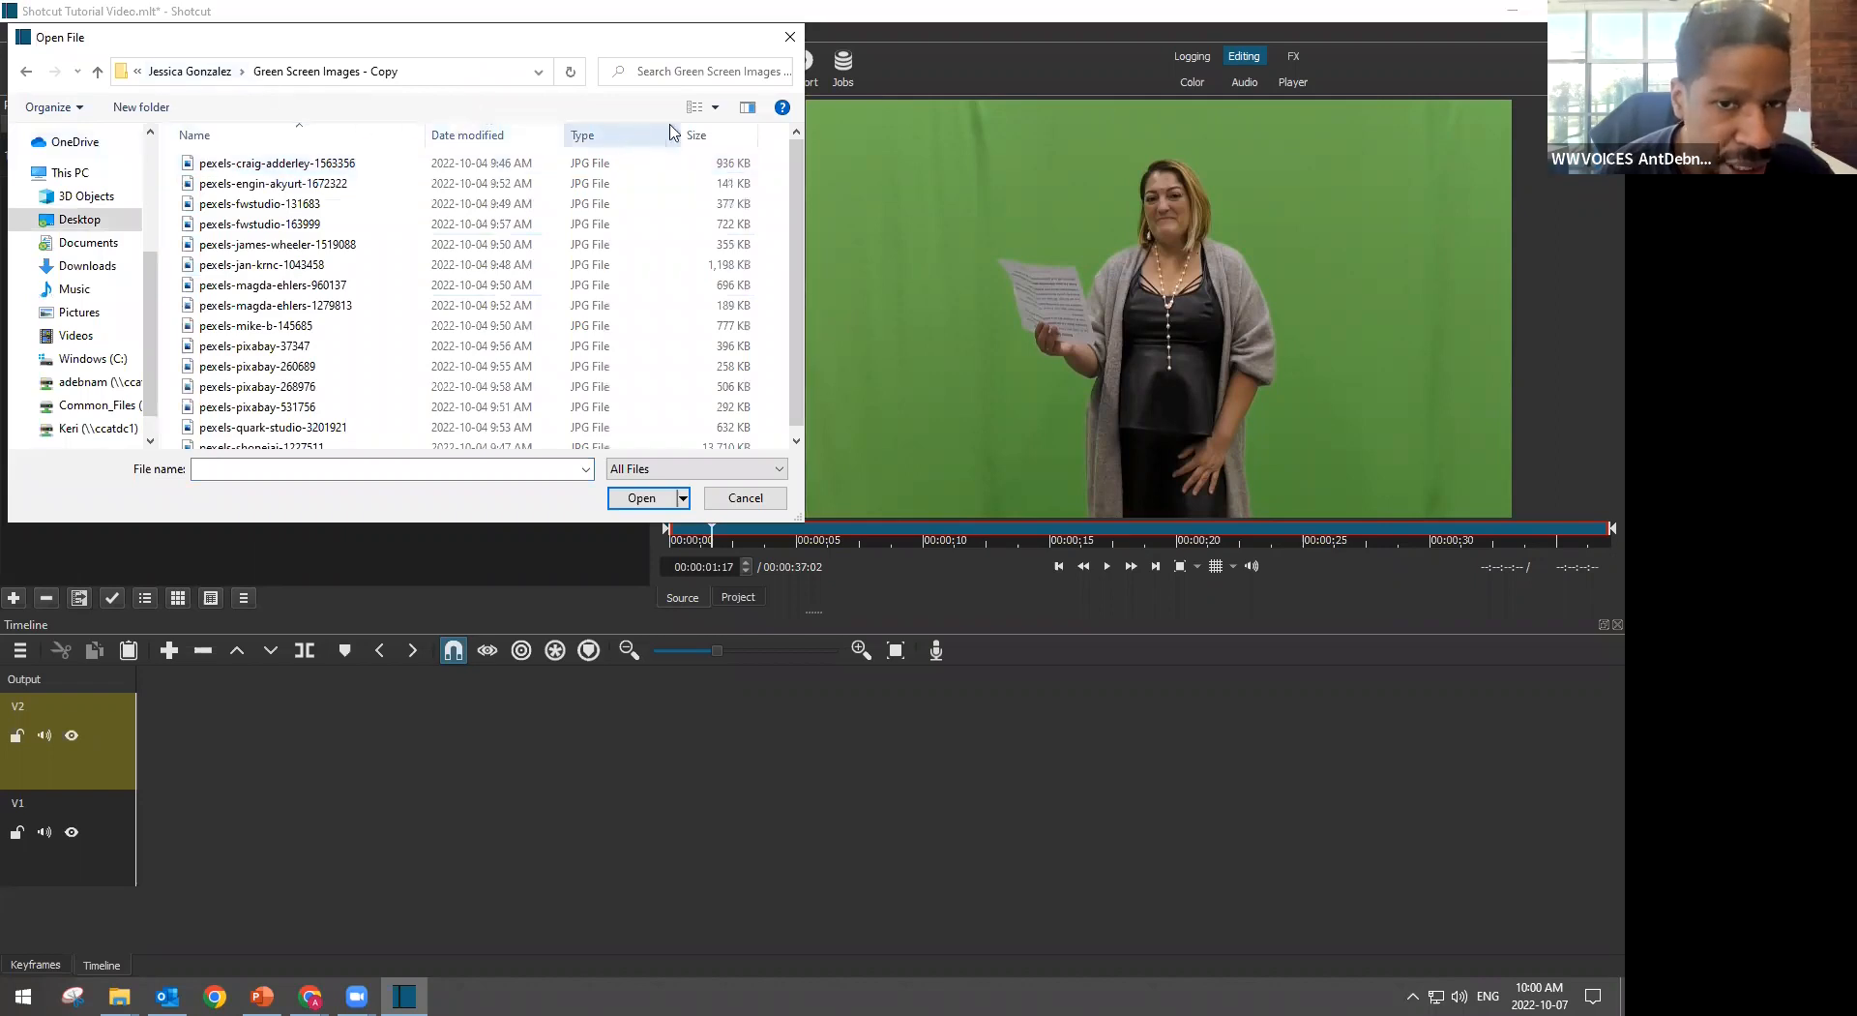
click(695, 108)
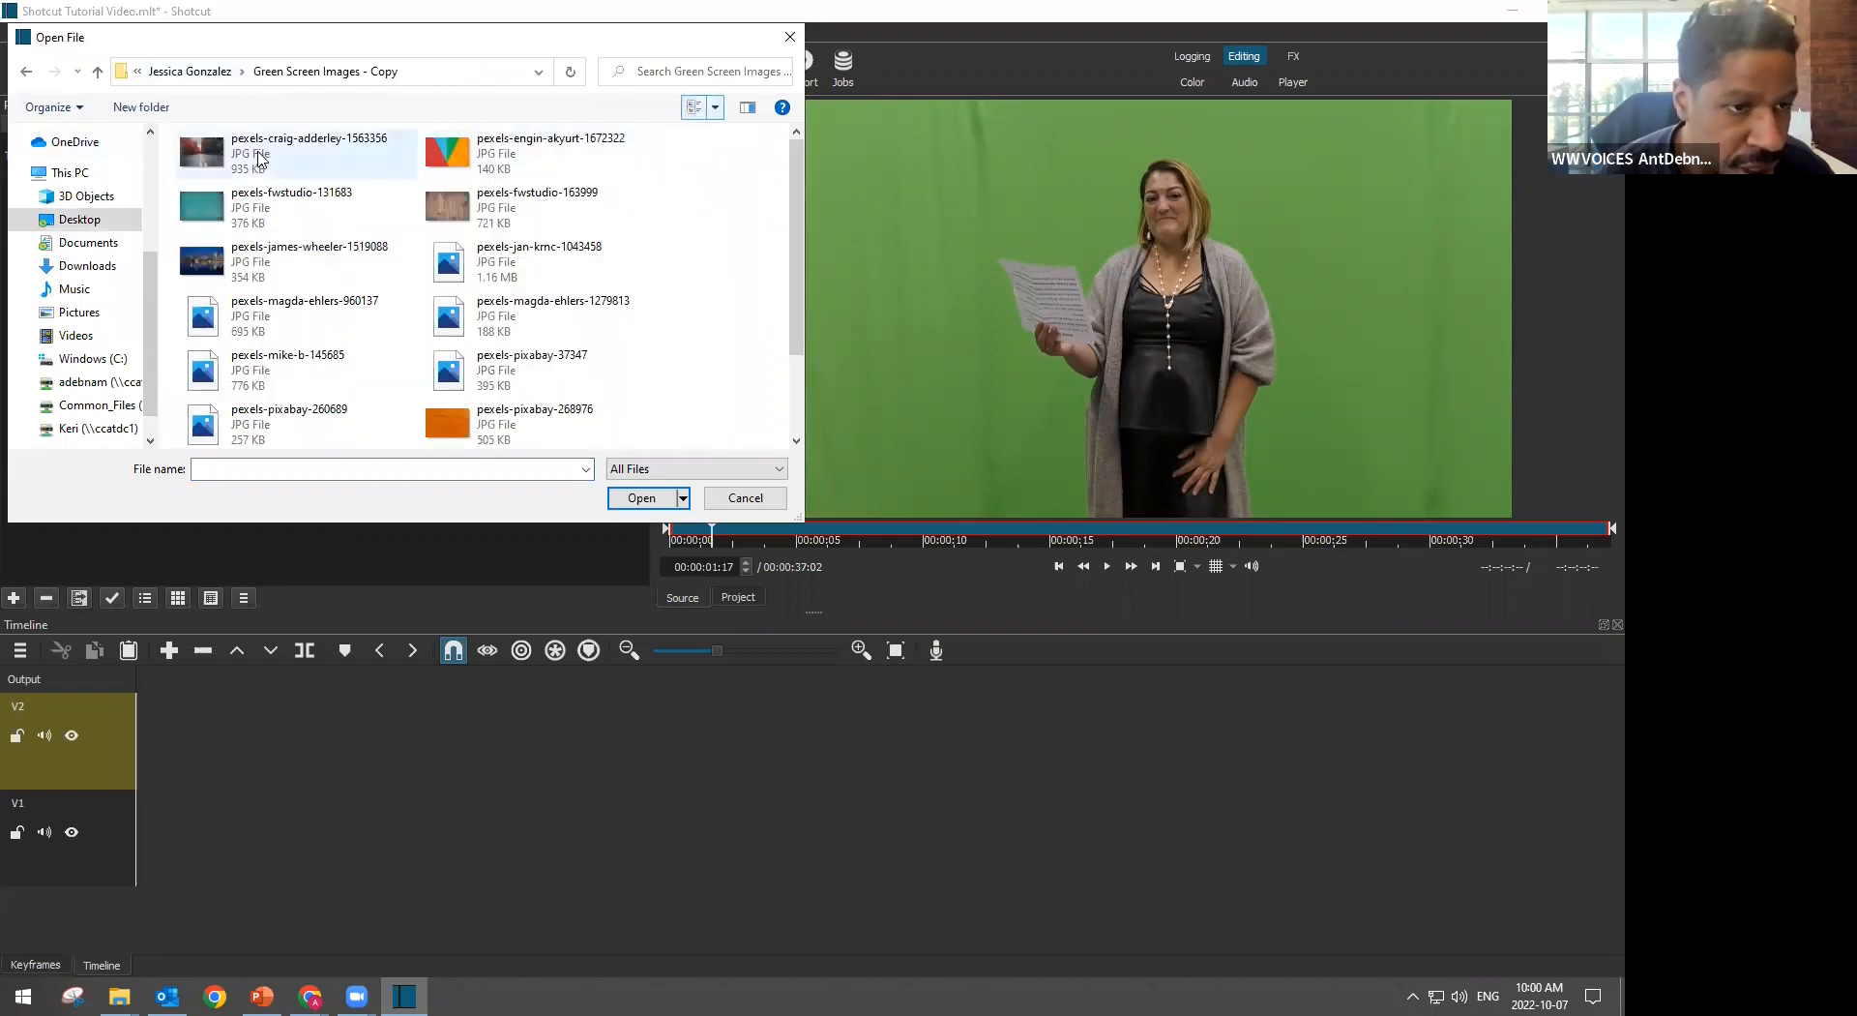
click(290, 153)
click(621, 498)
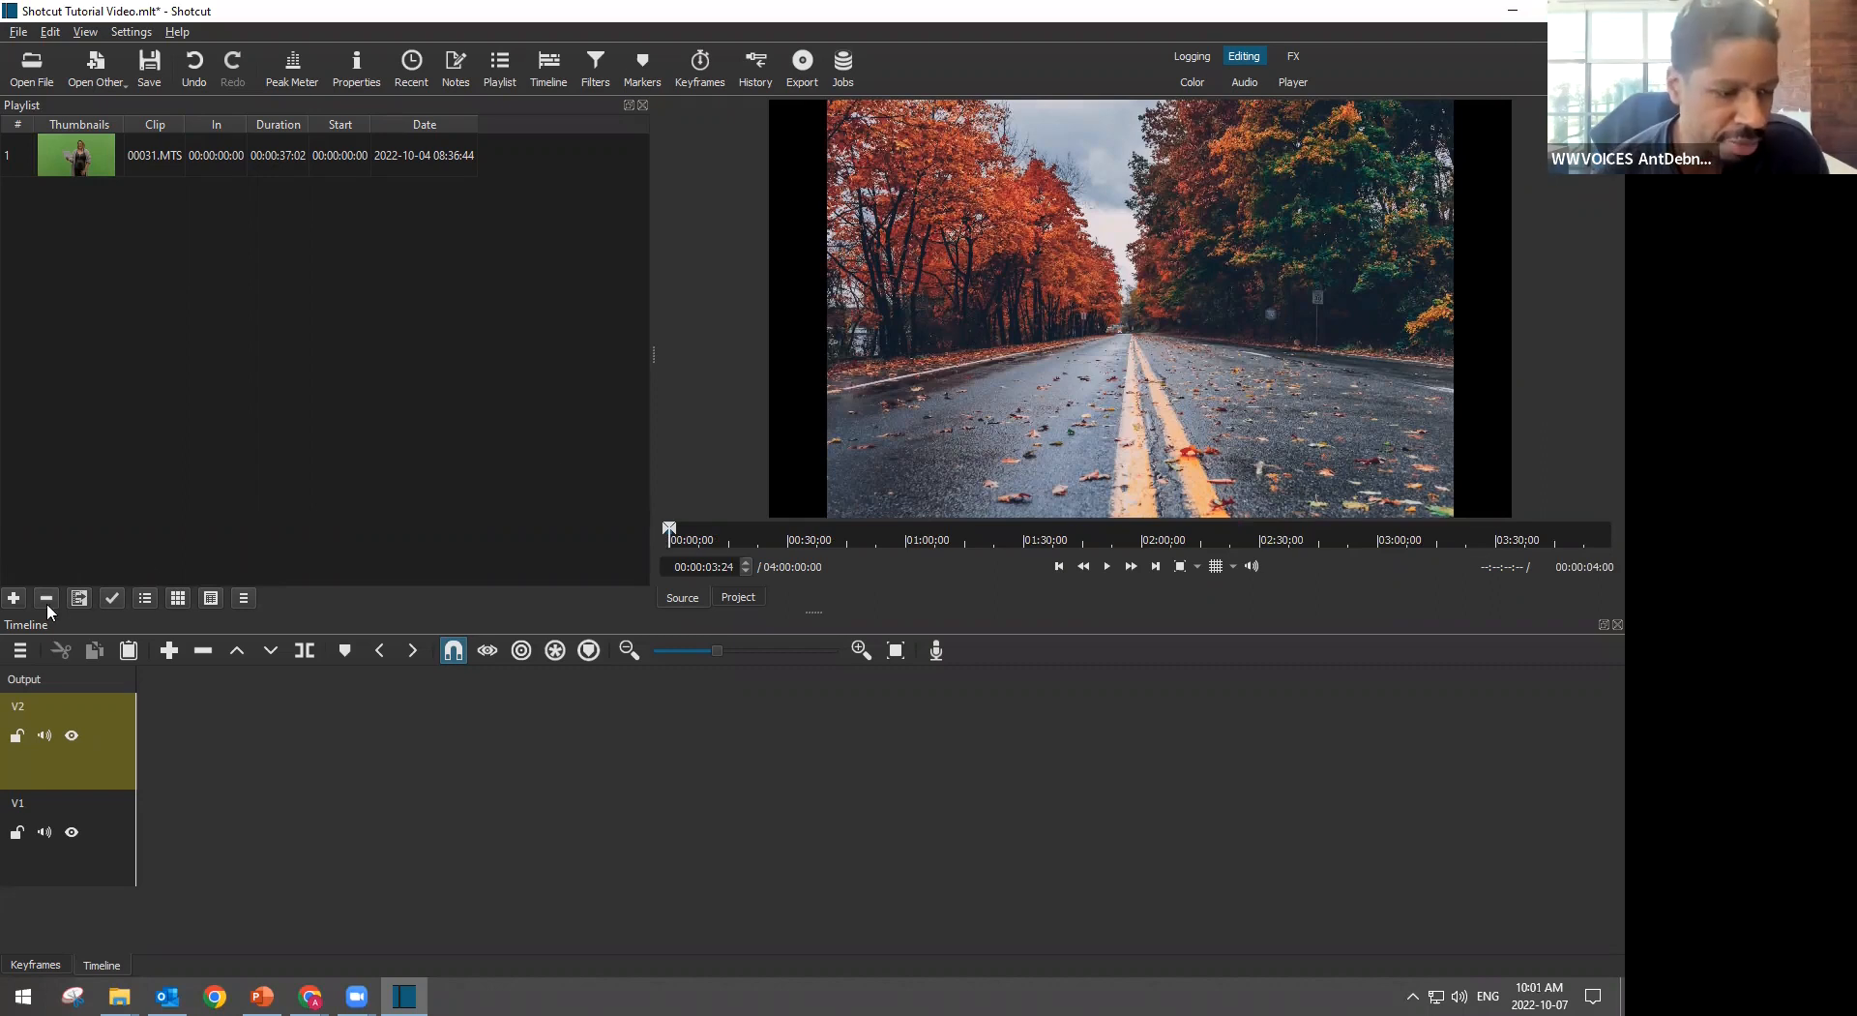
click(13, 599)
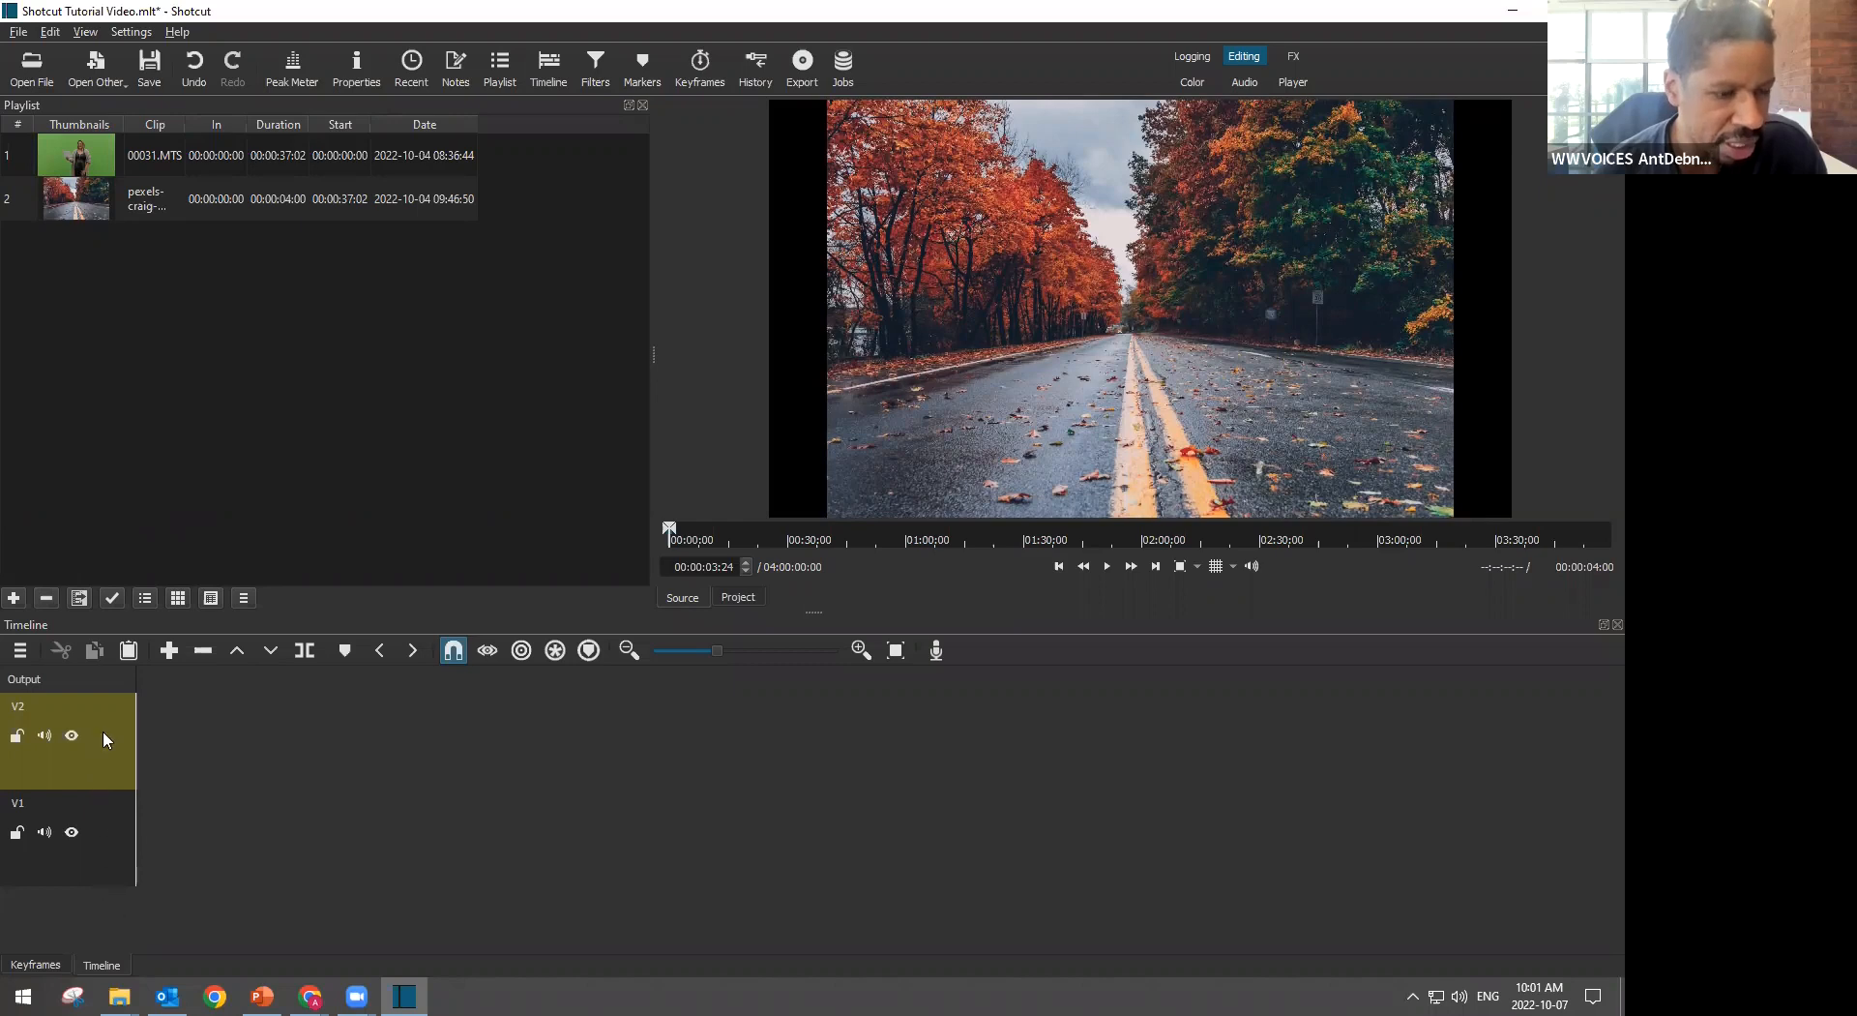
Search the Desktop folder for "my logo" while opening another file
click(31, 66)
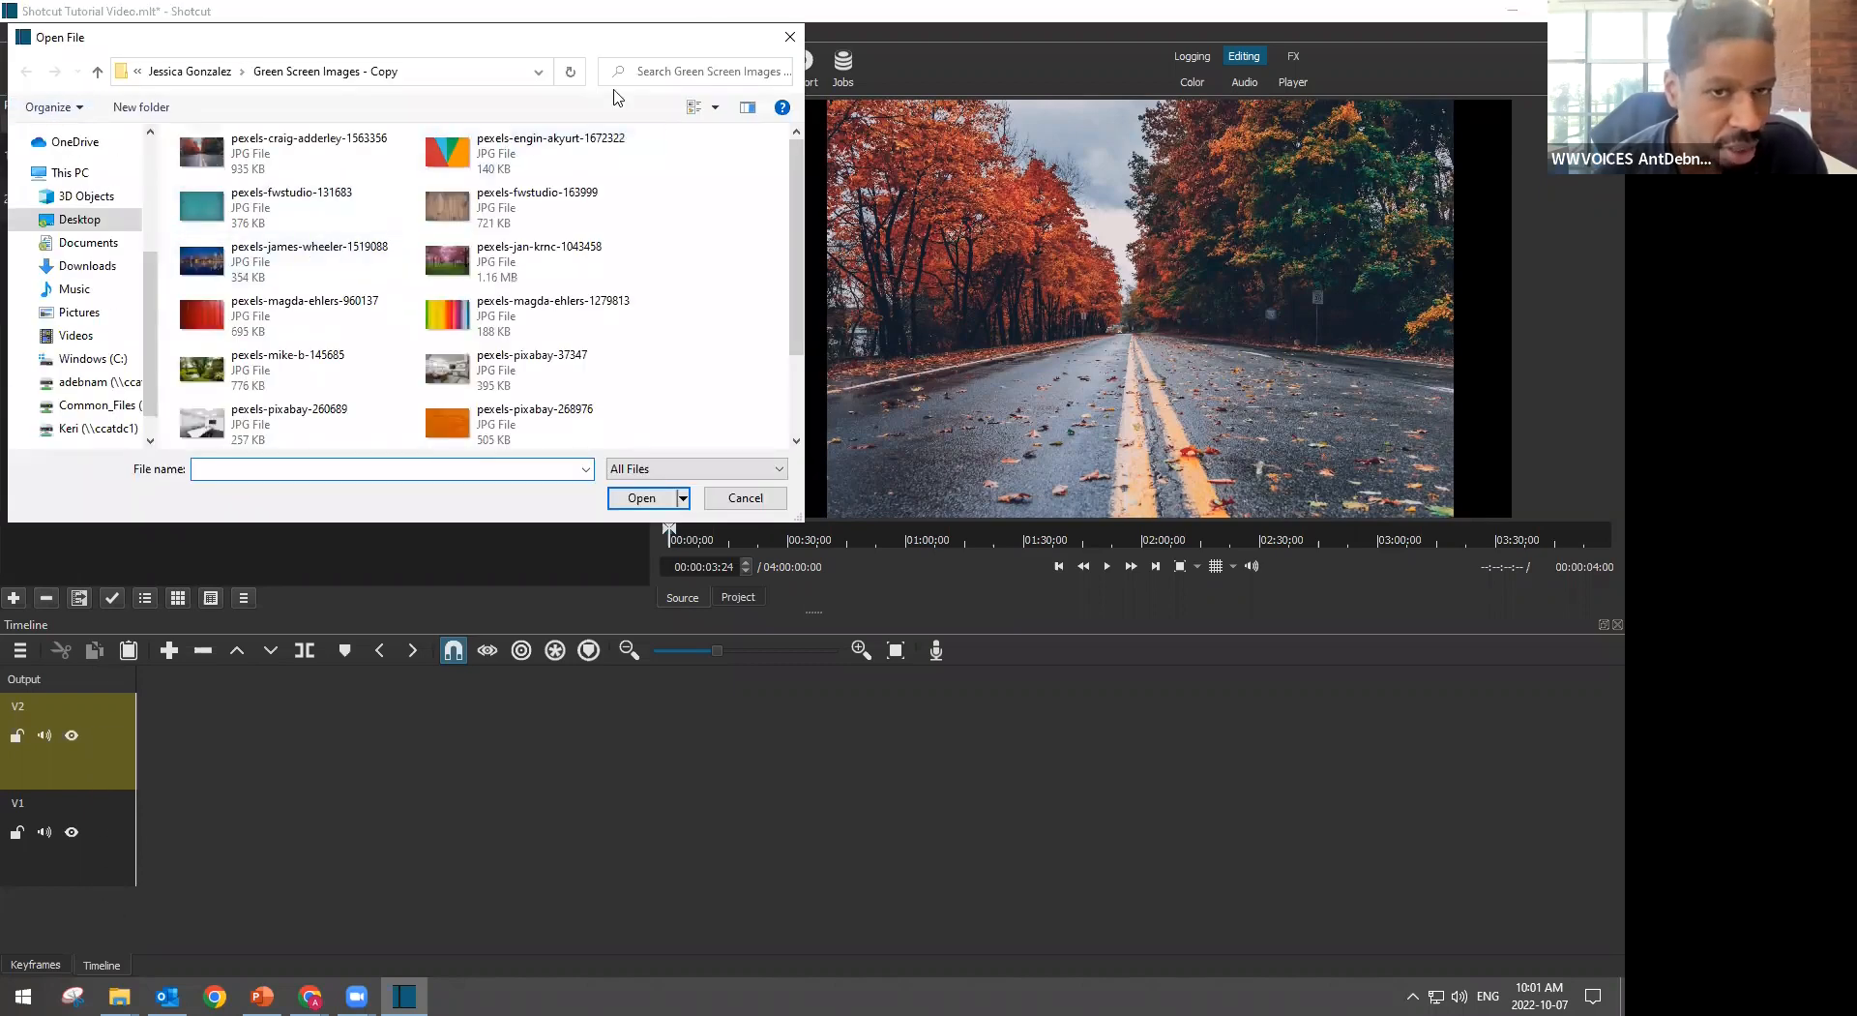
click(80, 220)
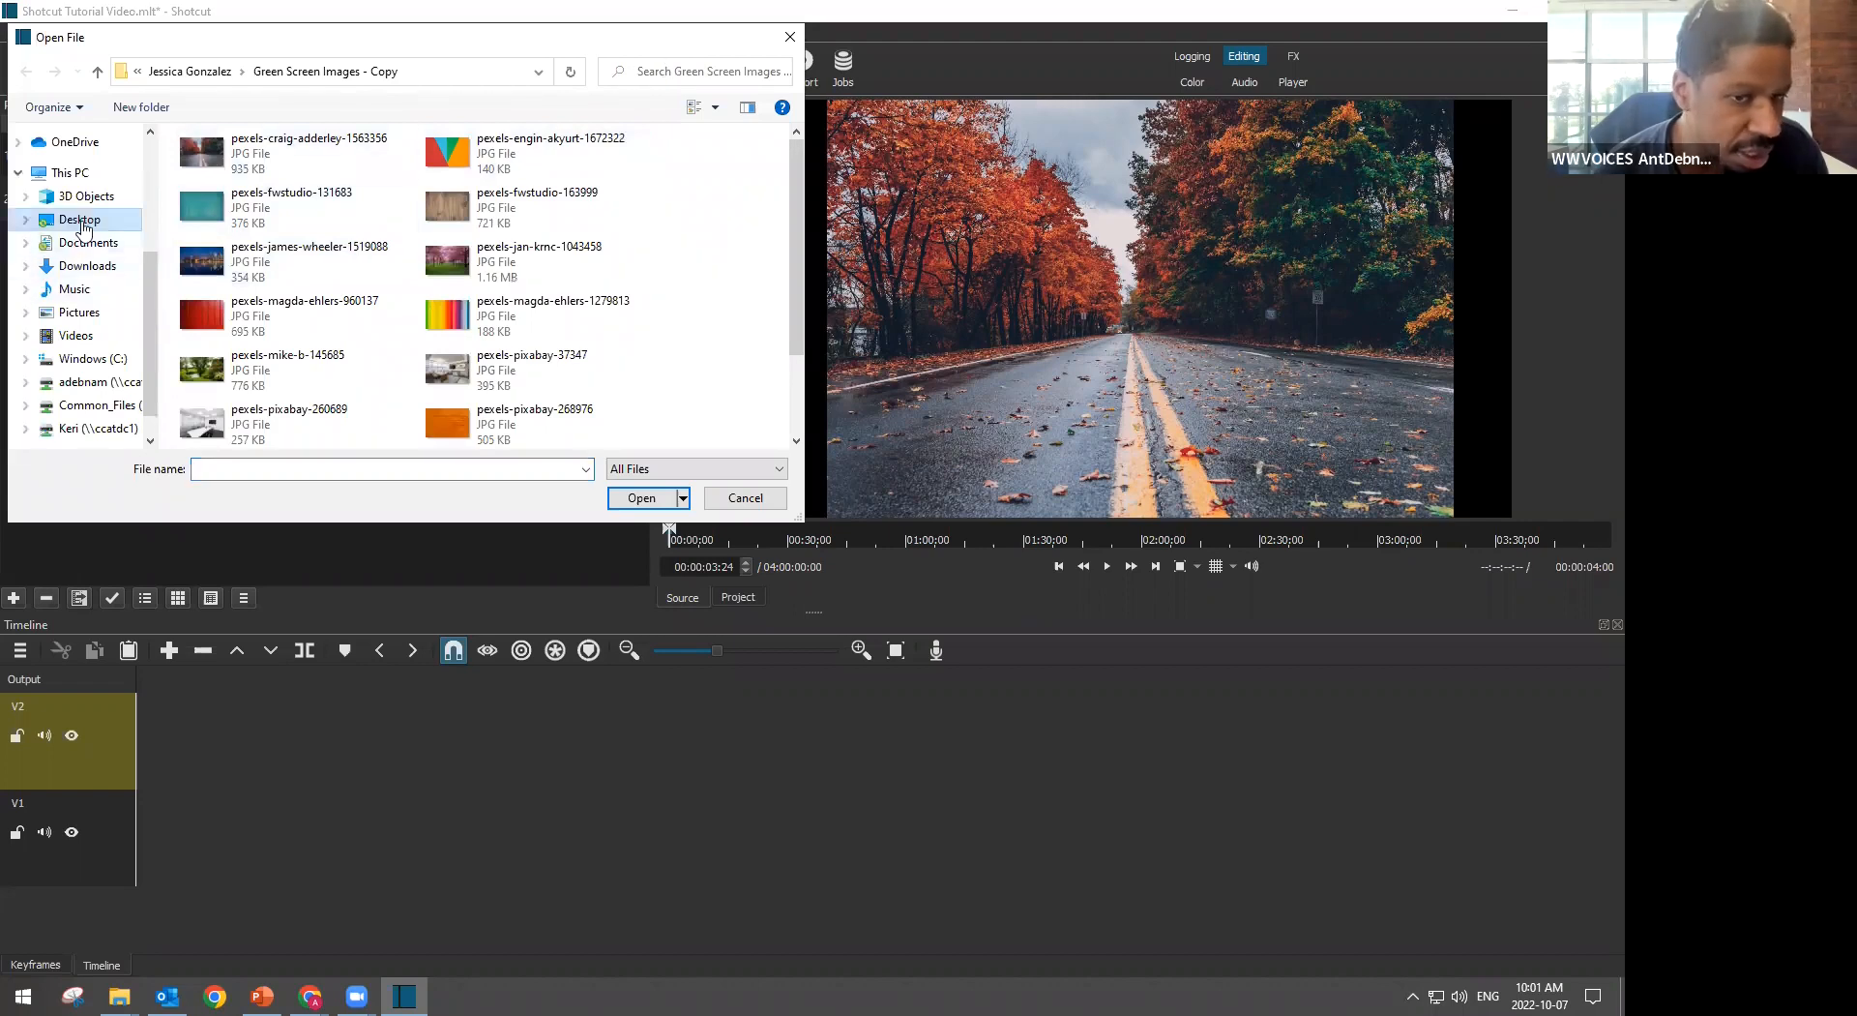
click(646, 74)
text(my logo)
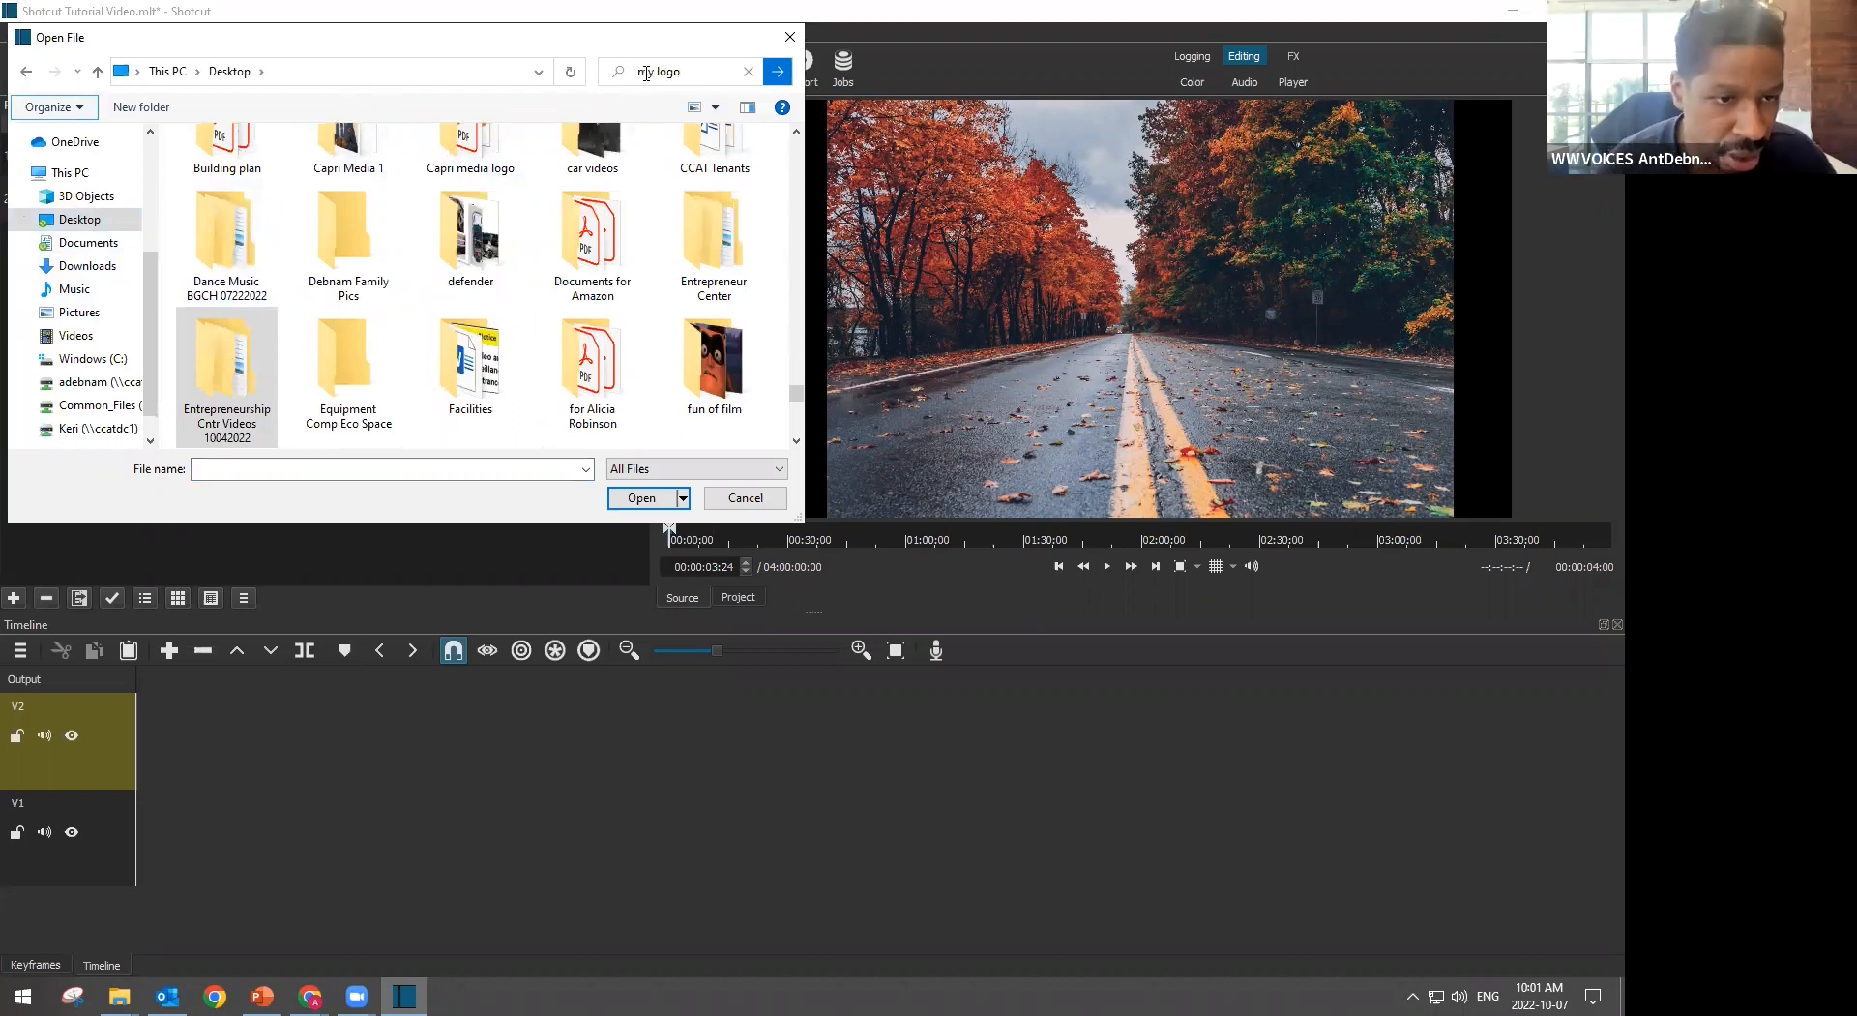
key(Return)
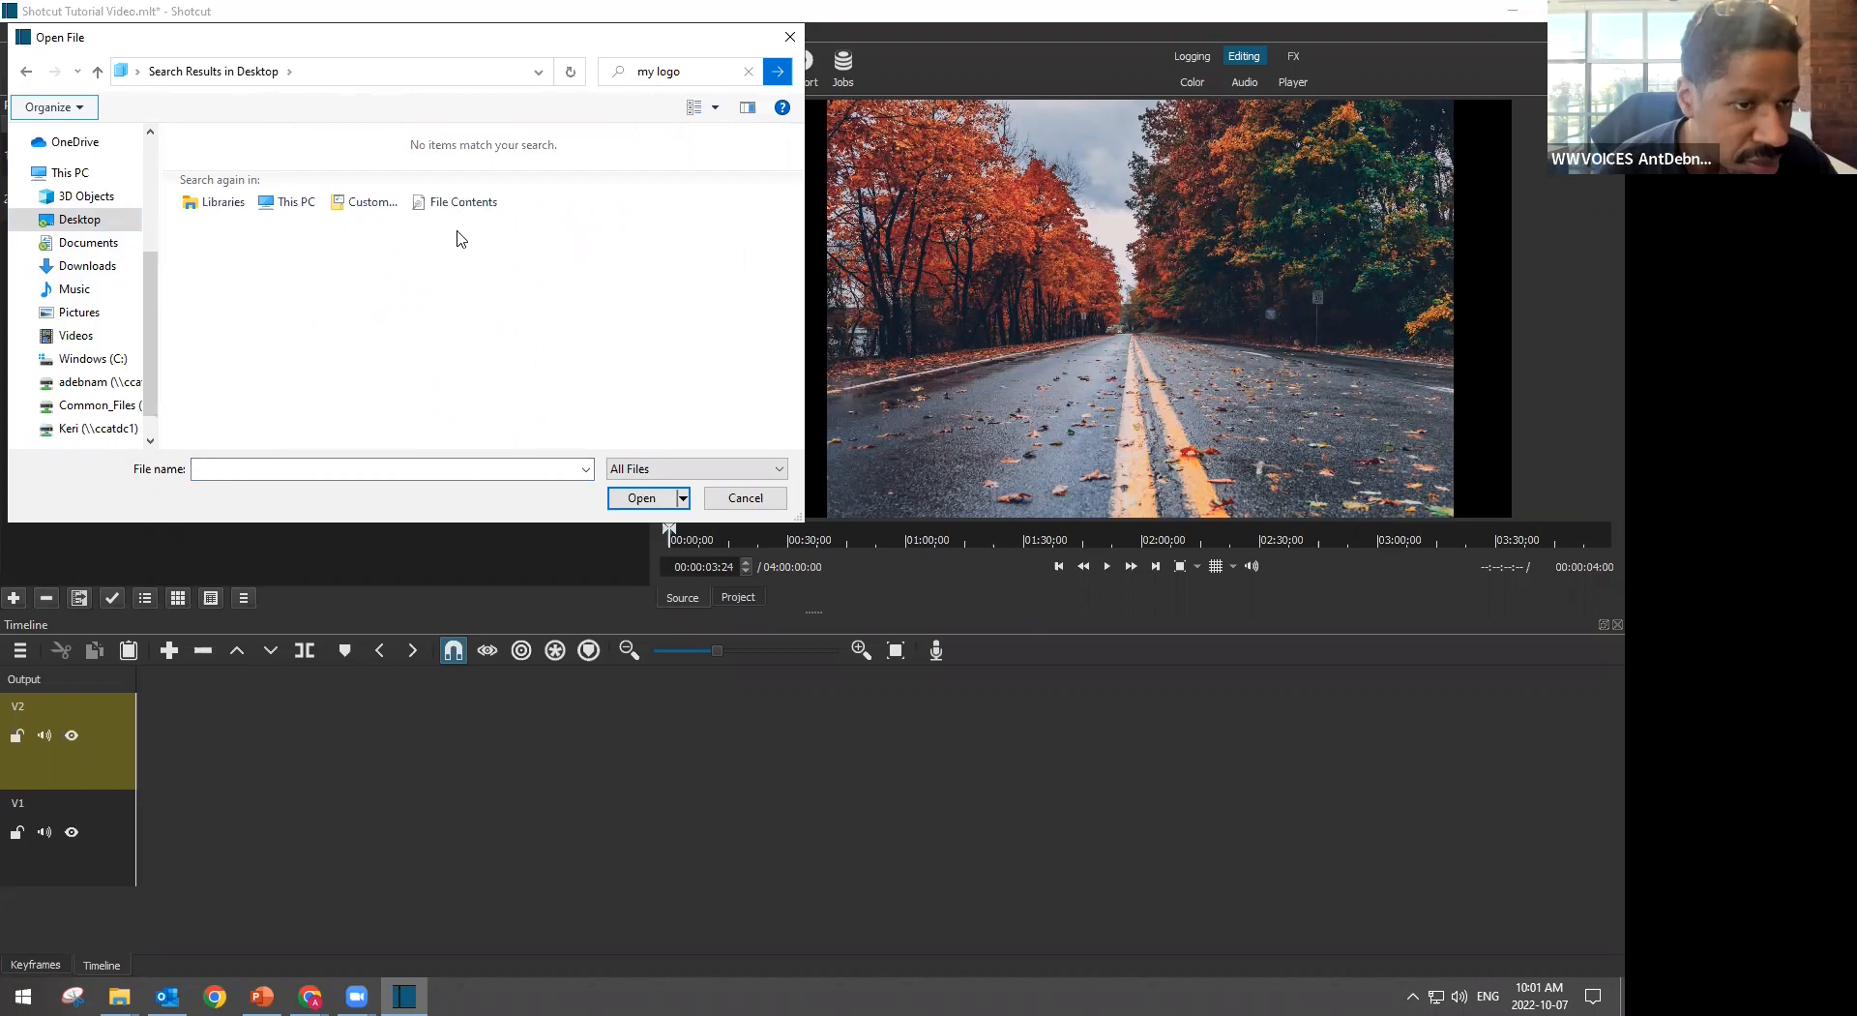
Open the my logo image from the Downloads folder and add it to the playlist
click(87, 266)
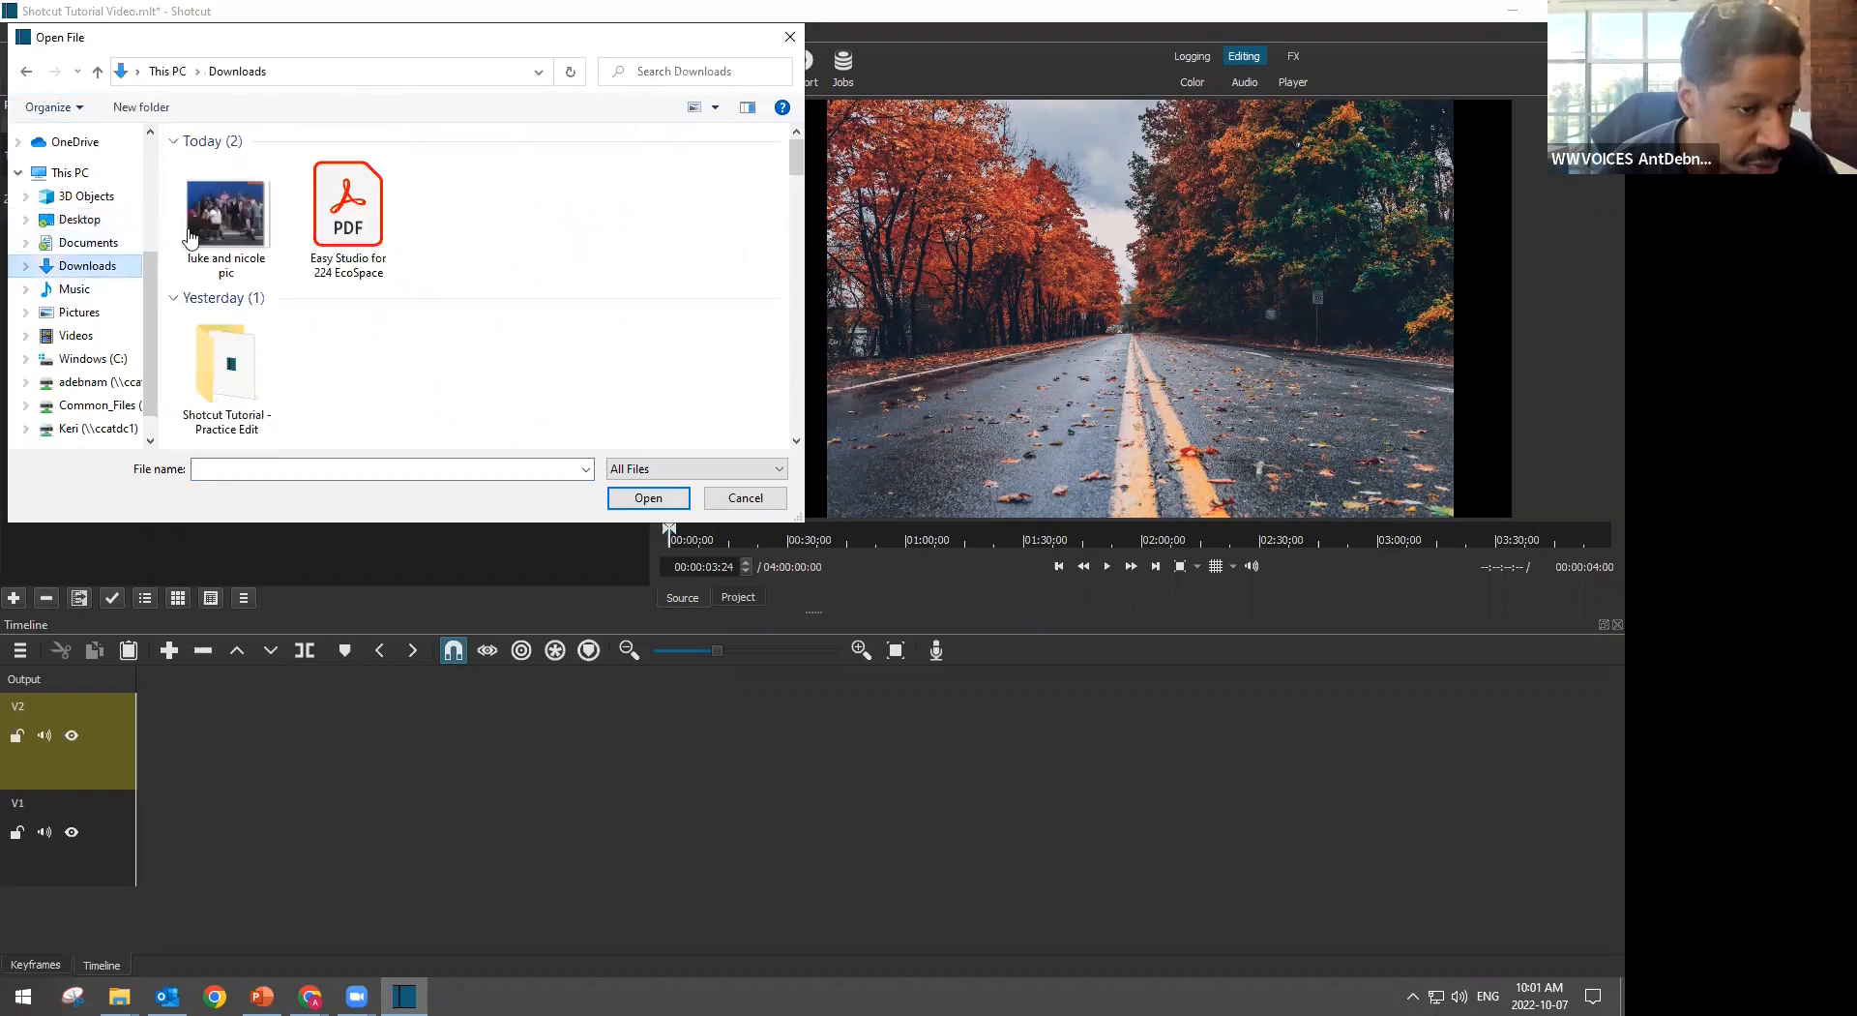
scroll(213, 227, down, 4)
scroll(252, 228, up, 10)
scroll(268, 227, down, 2)
click(227, 387)
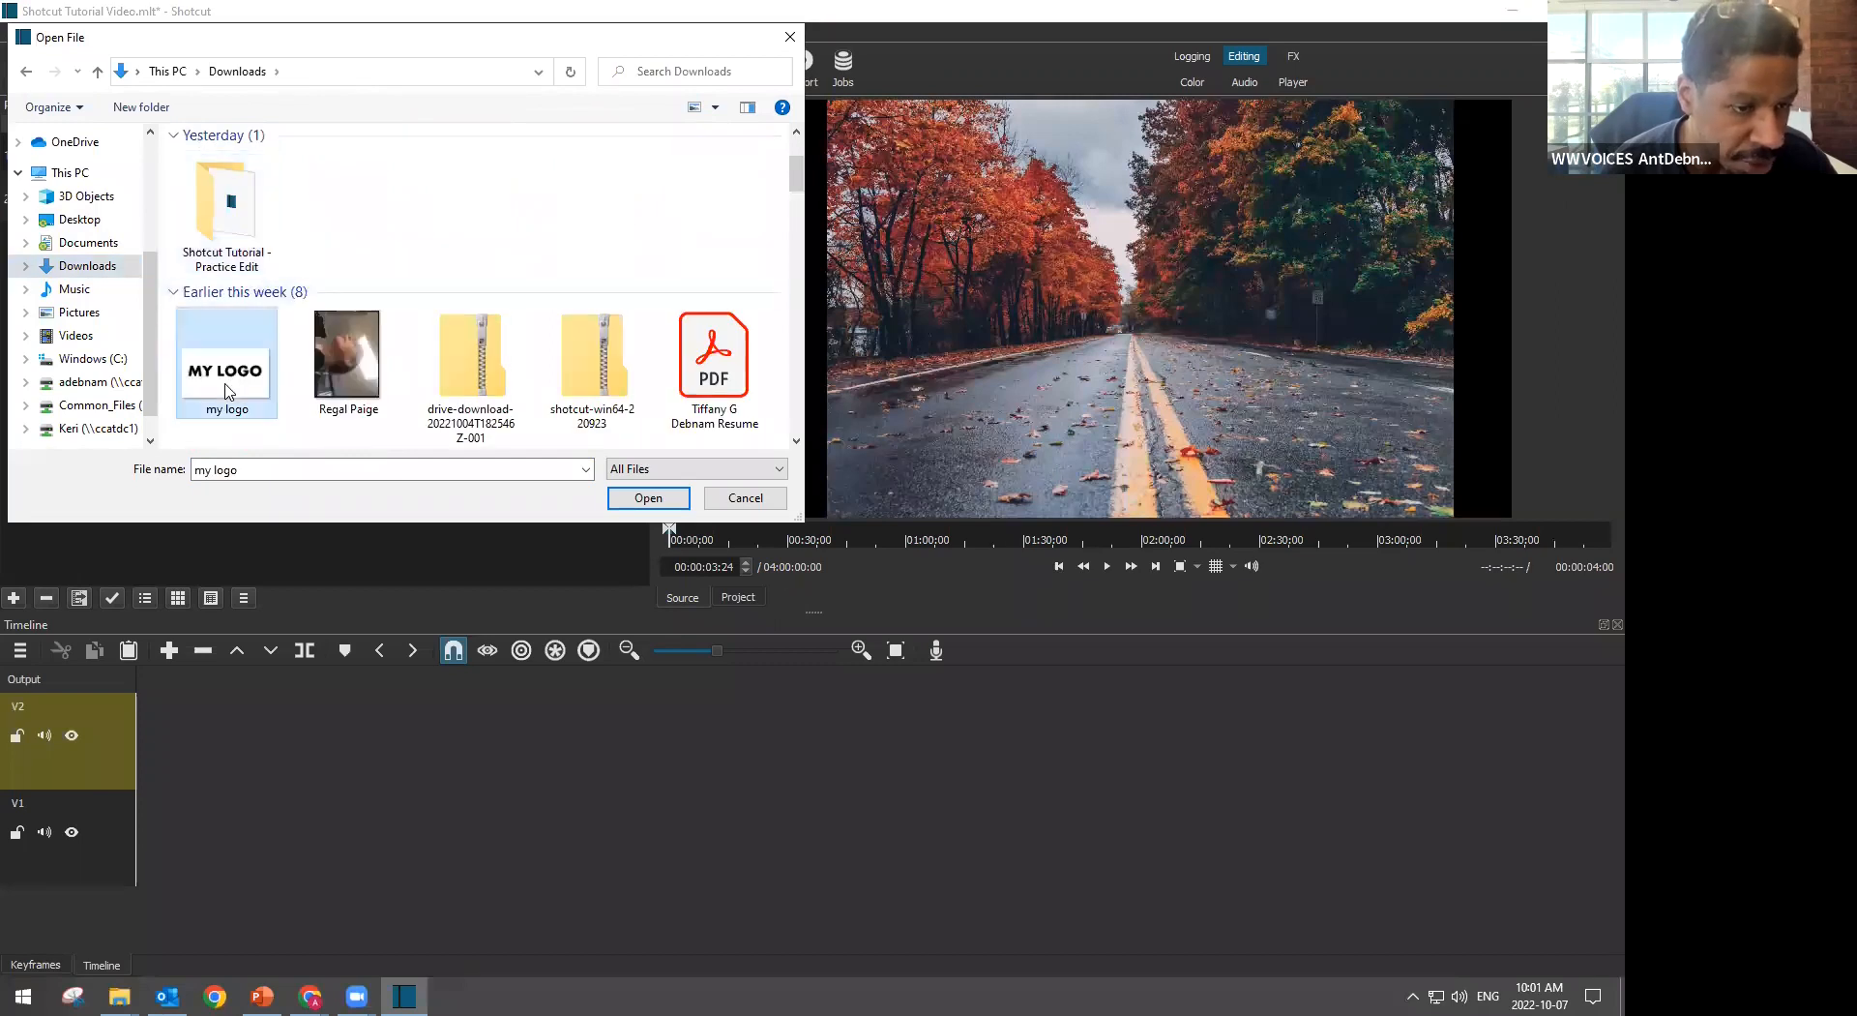
click(648, 500)
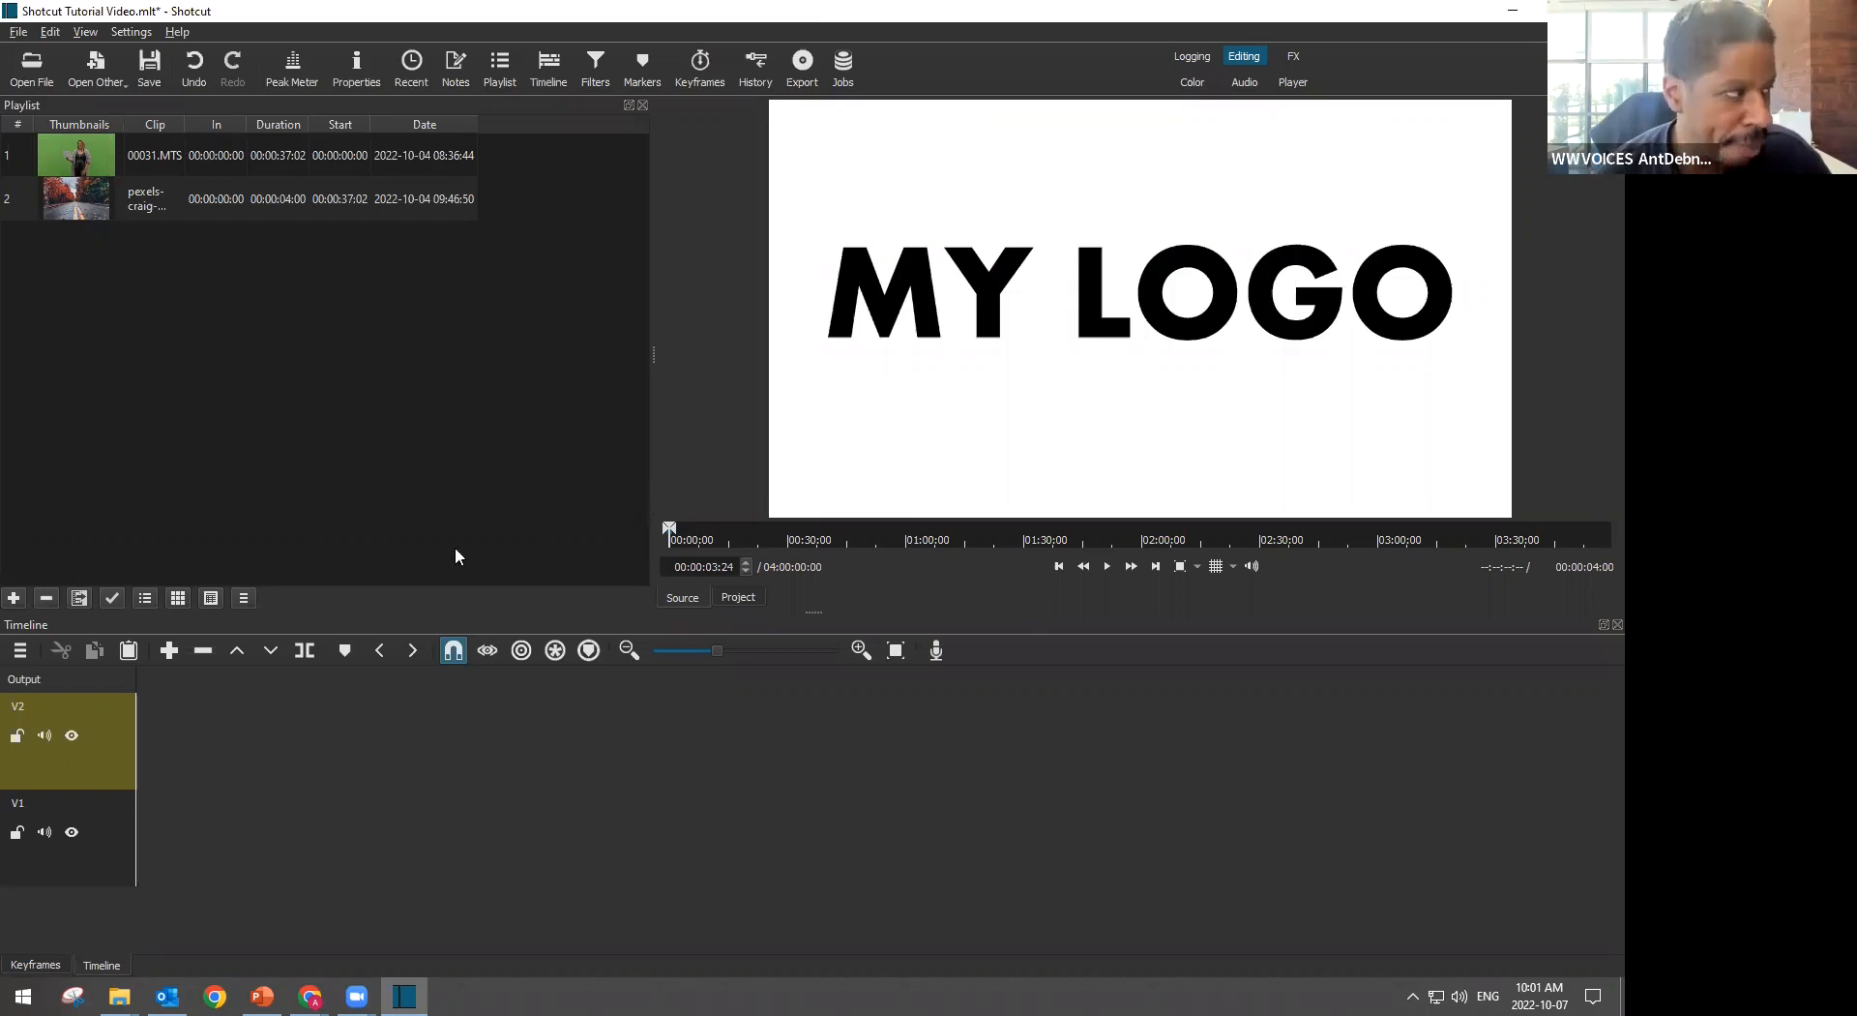
click(13, 601)
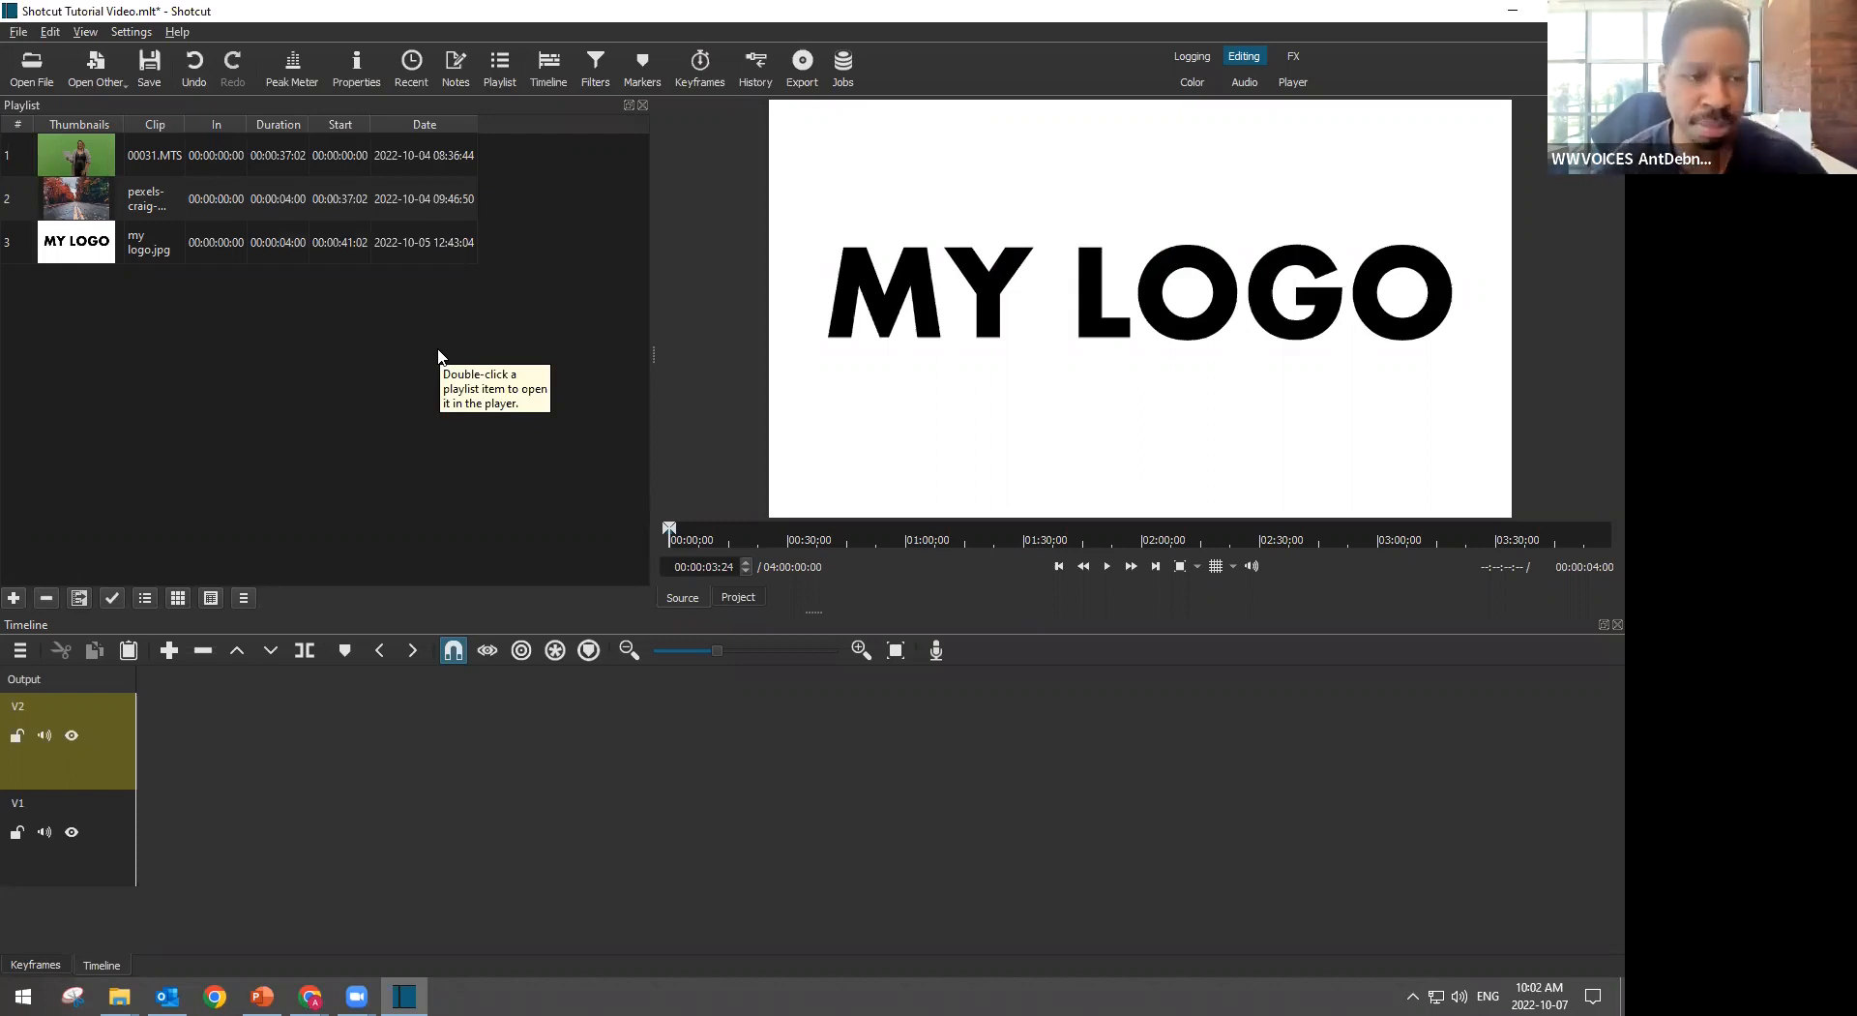
Place my logo.jpg at the start of track V2 and the 00031.MTS clip directly after it
click(167, 250)
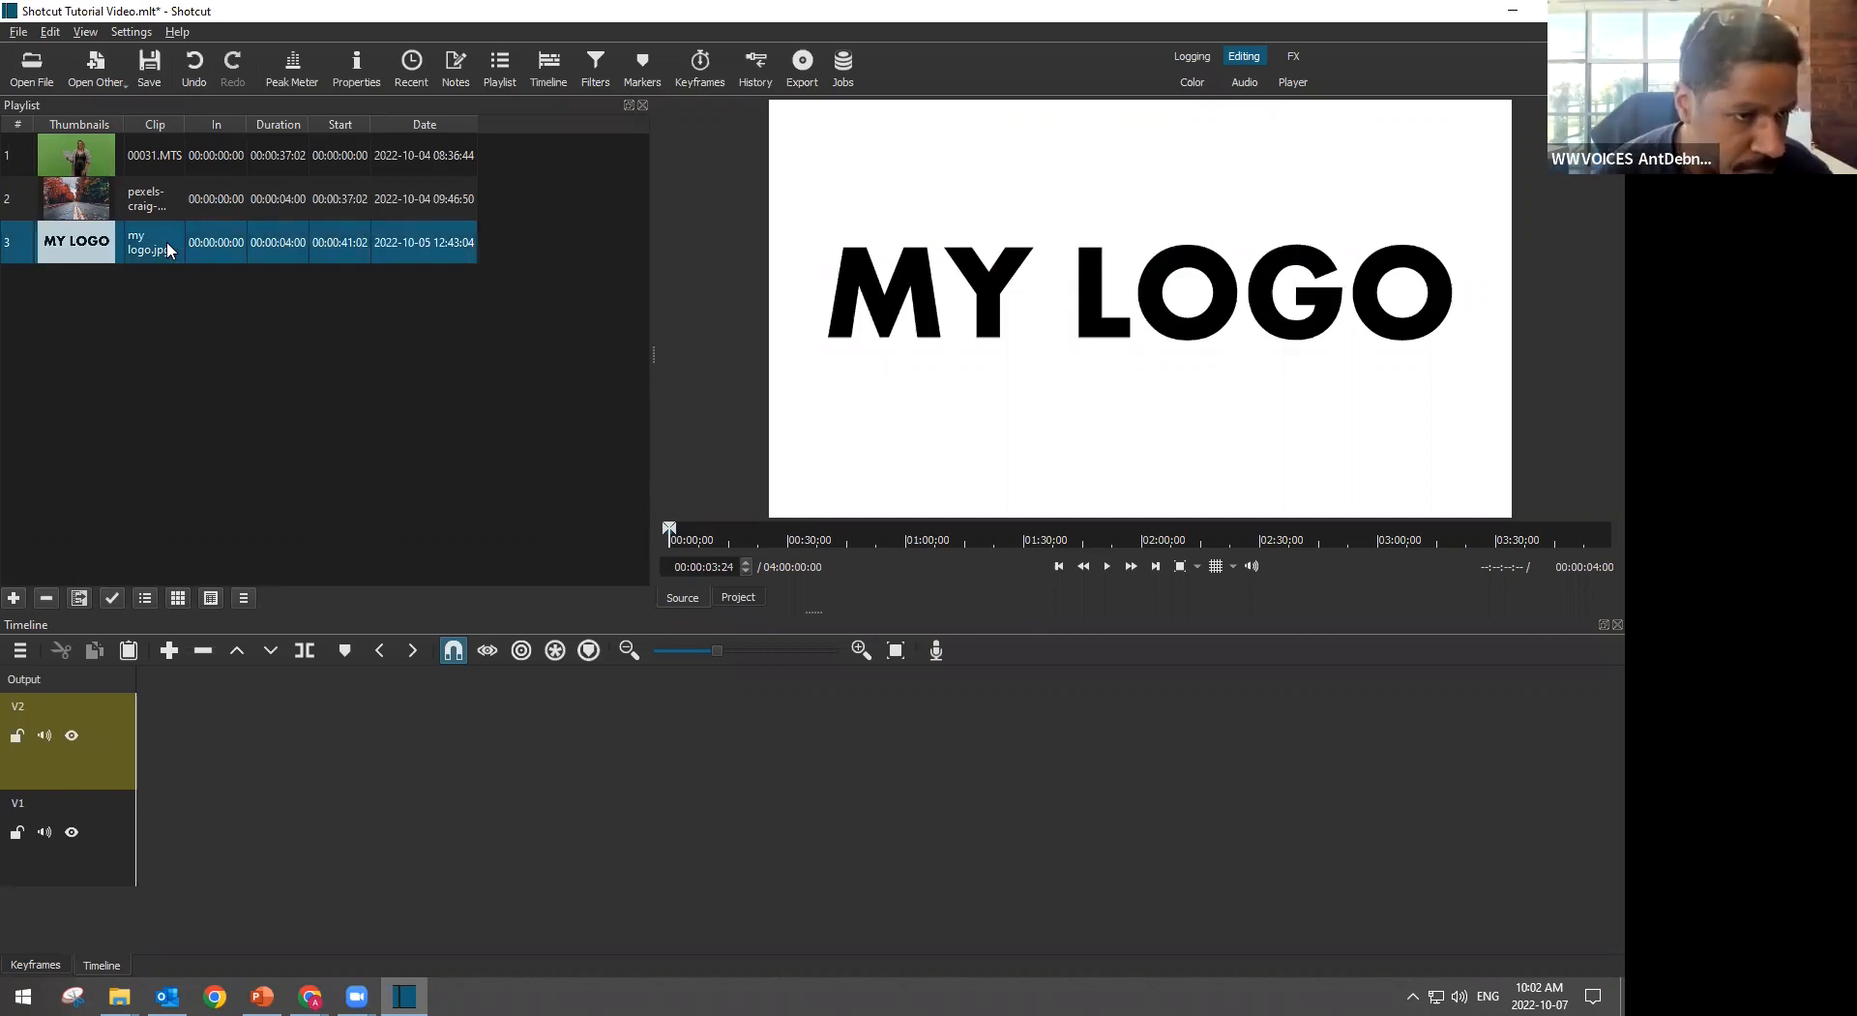
drag(207, 631, 223, 744)
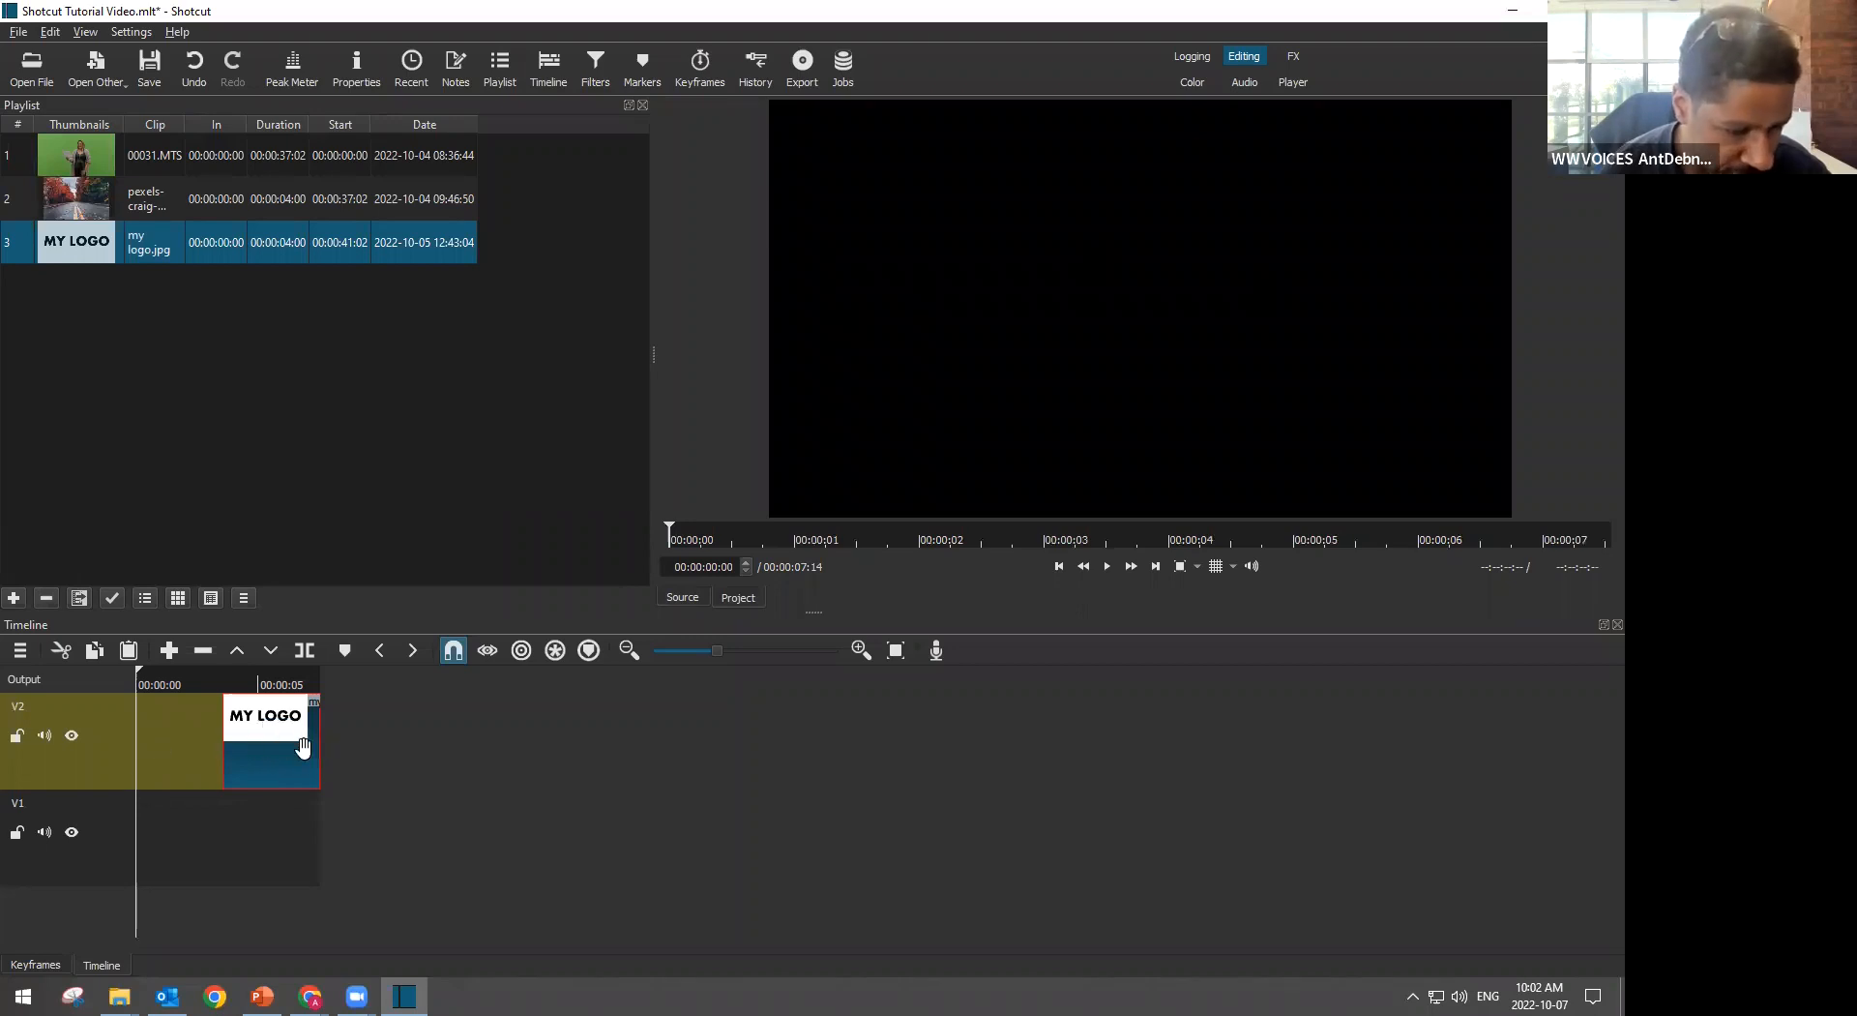
drag(267, 747, 176, 759)
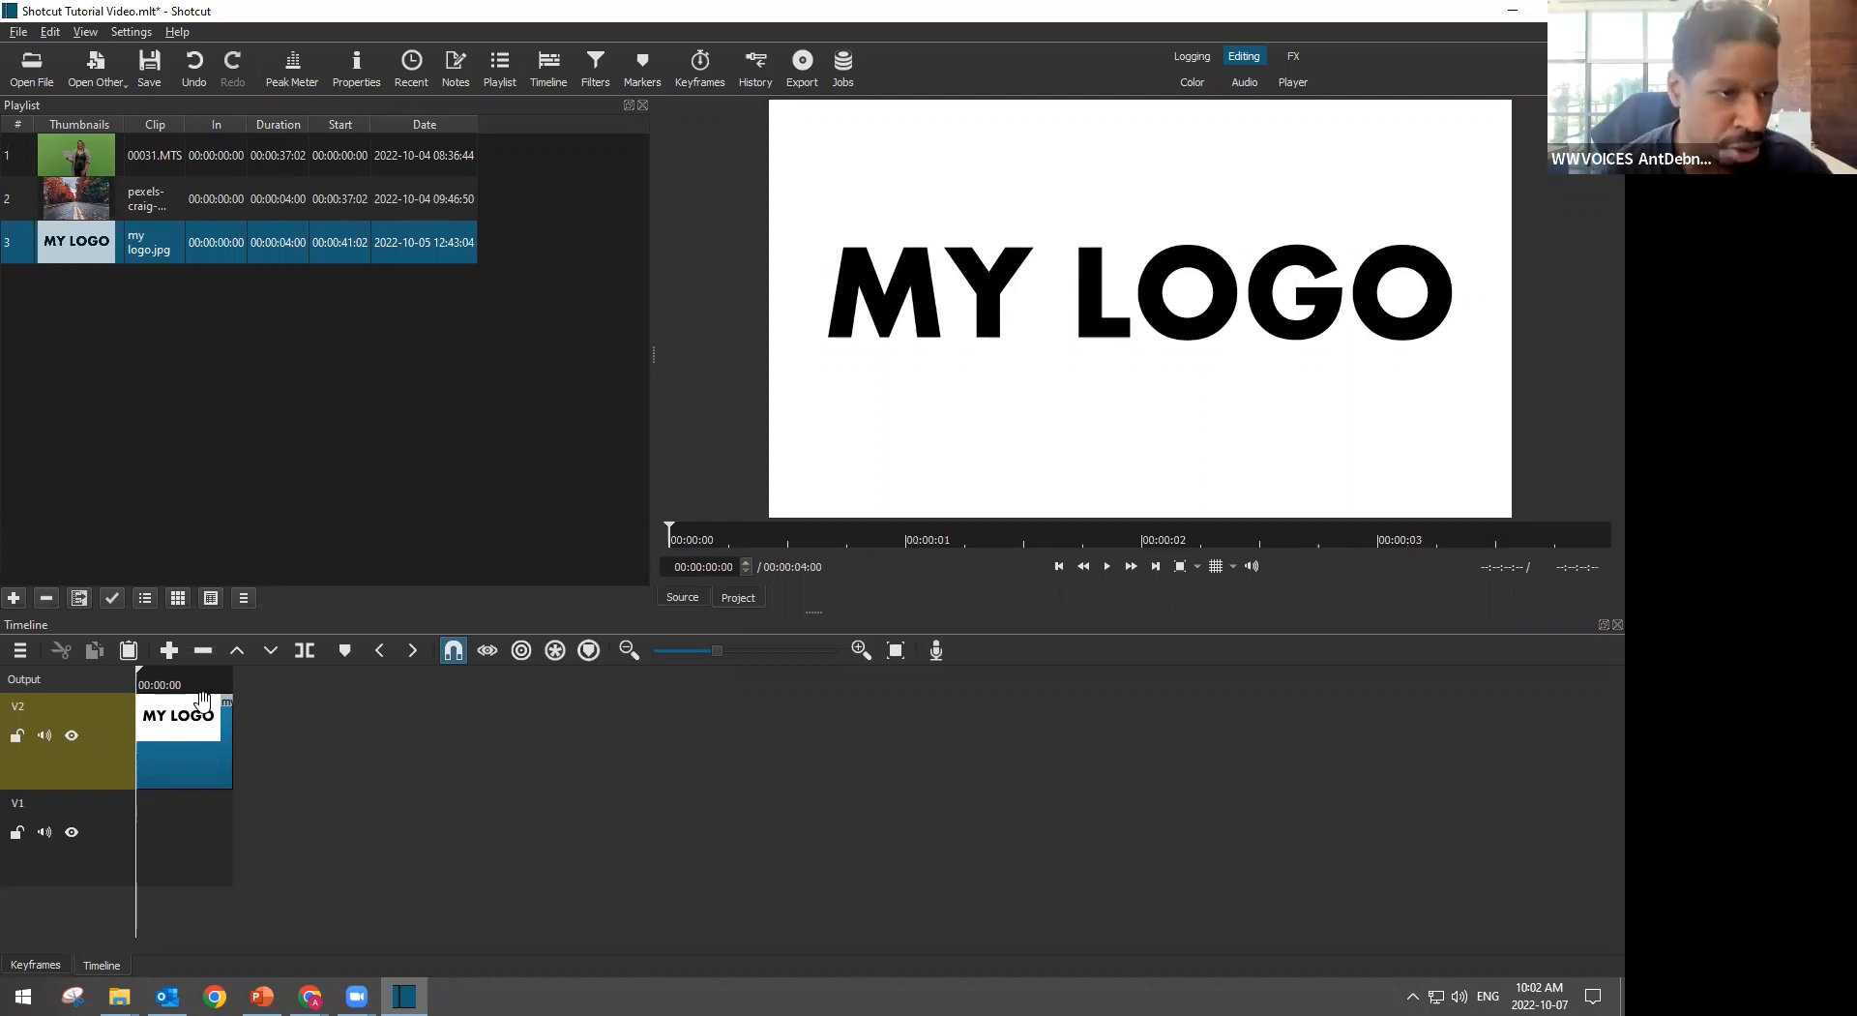
click(175, 157)
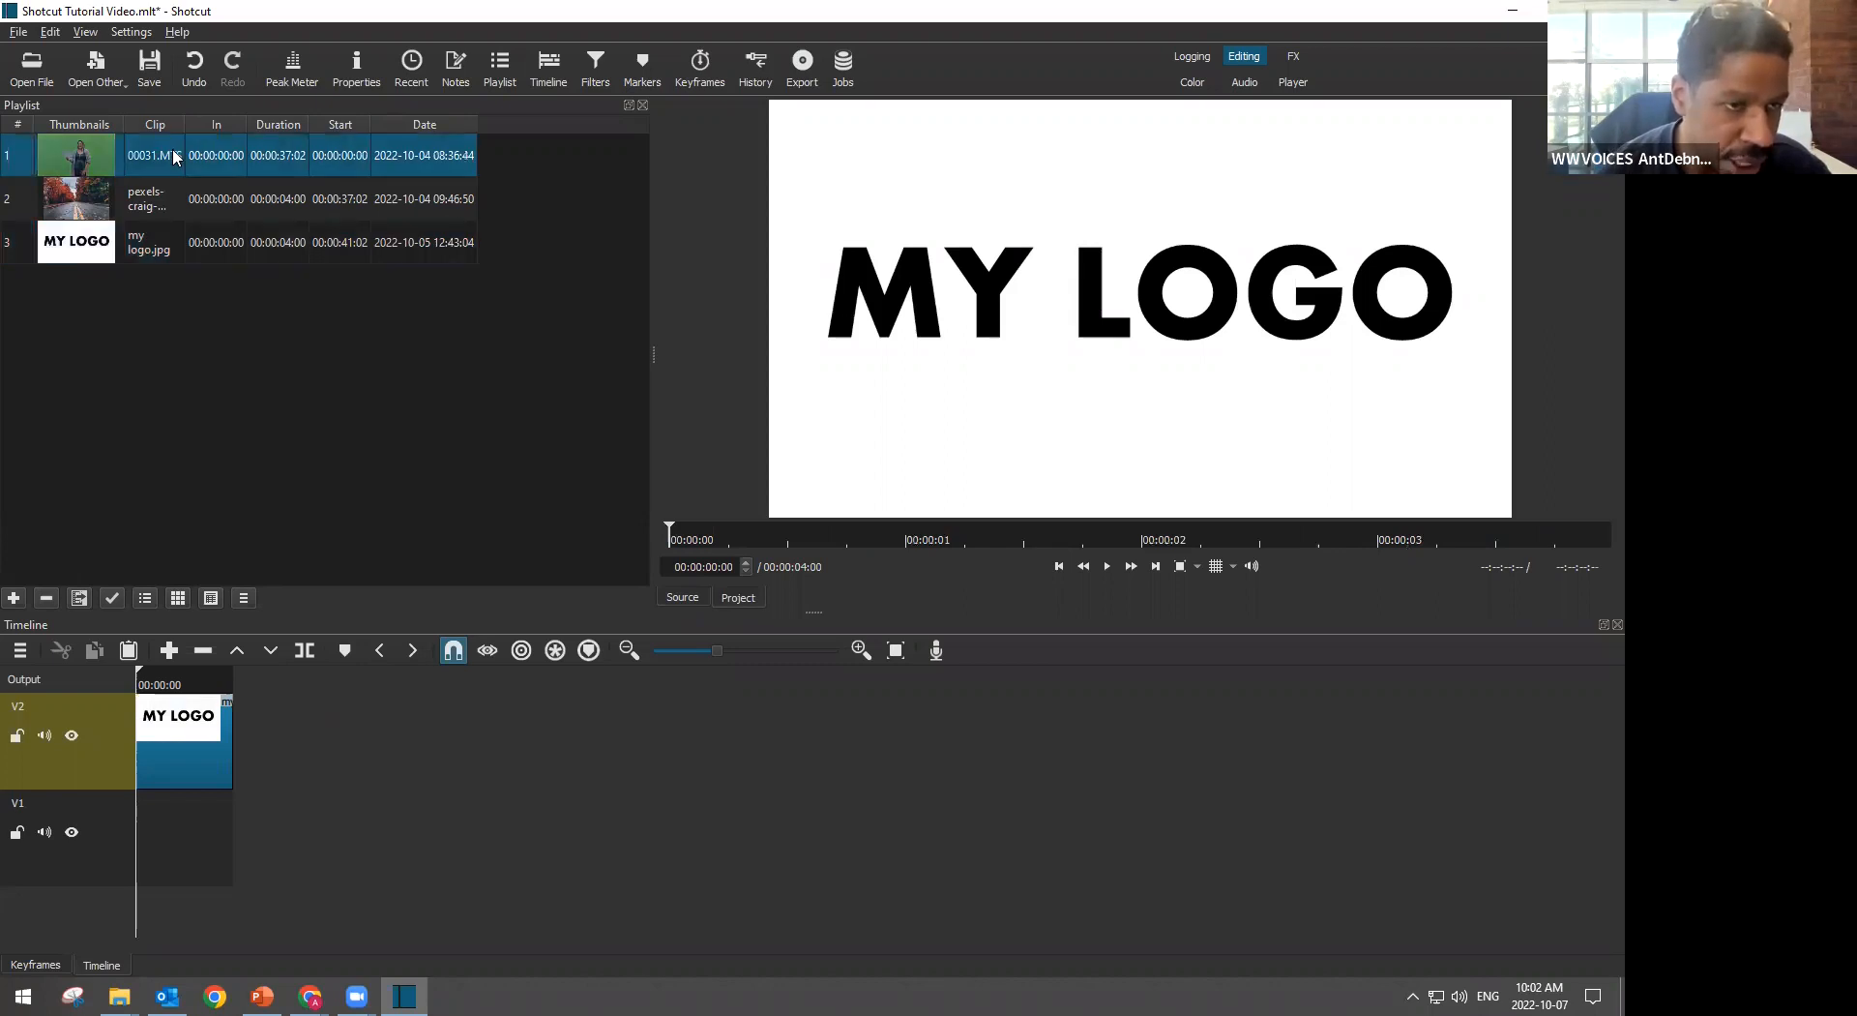
drag(350, 652, 235, 699)
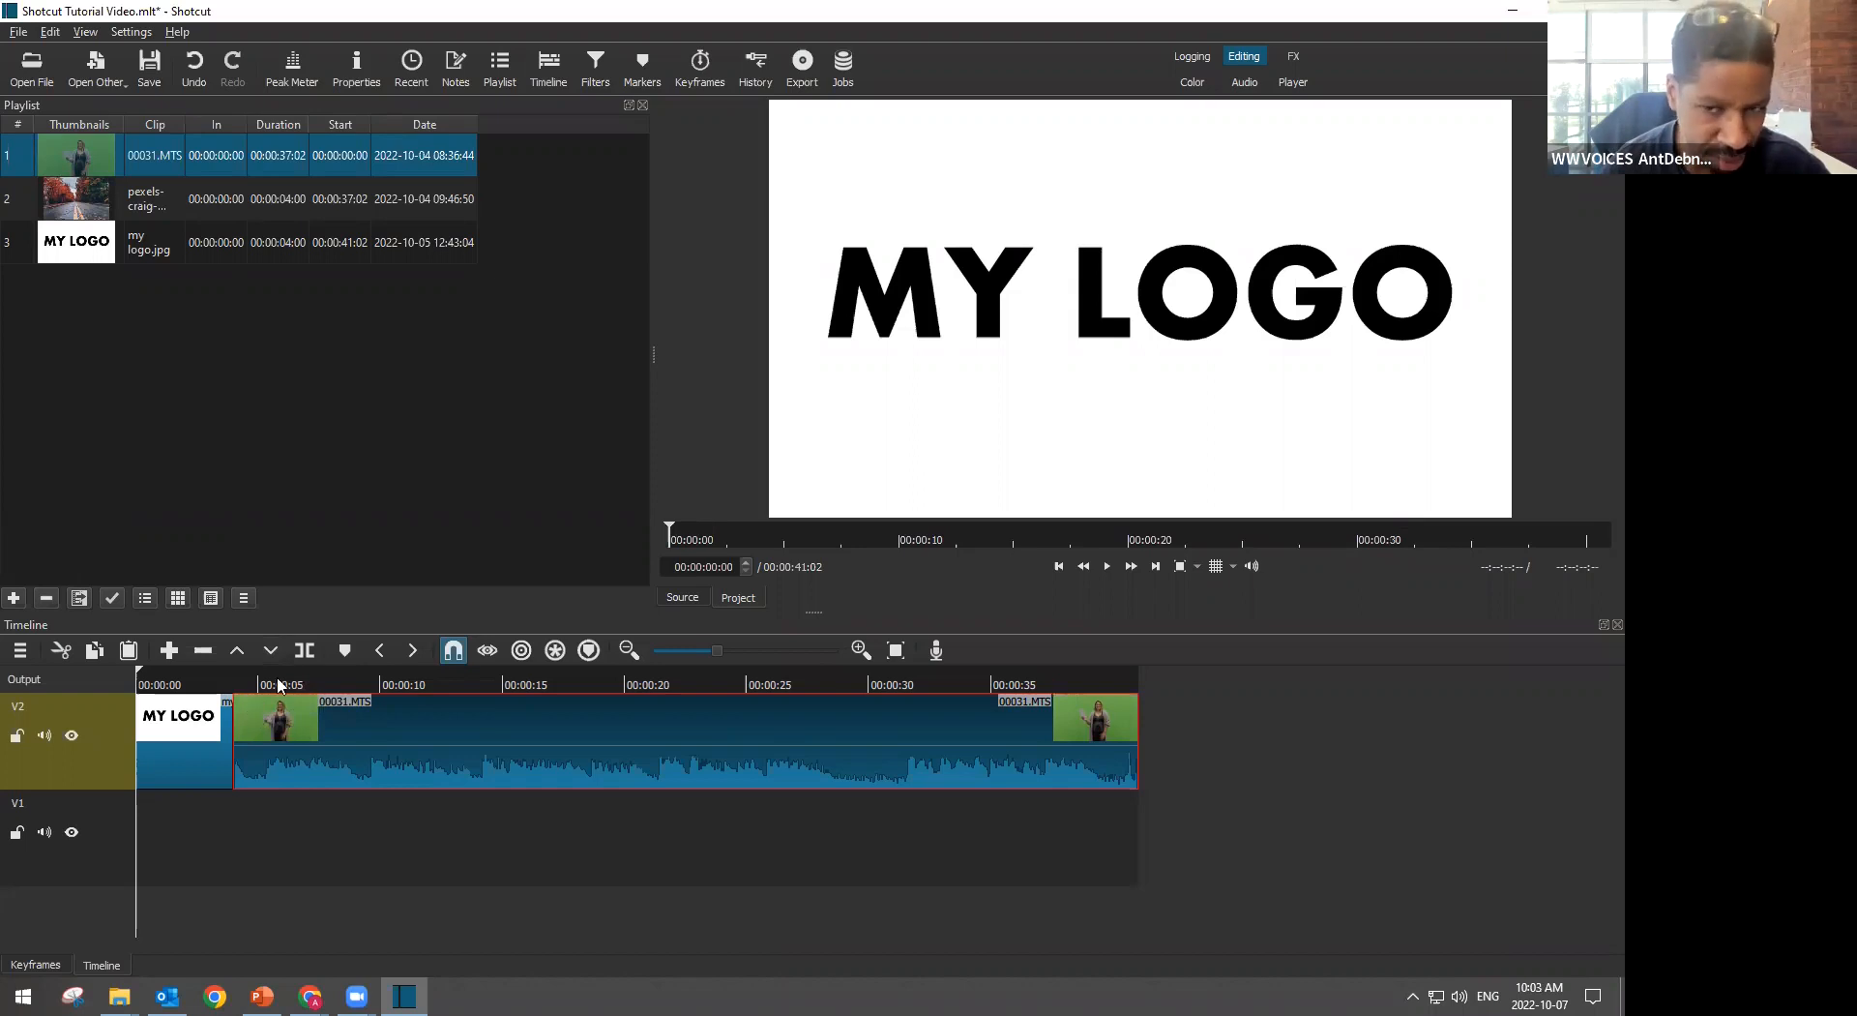
Play the beginning of the 00031.MTS clip on V2 to find the cut point and split the clip at 00:00:05:07
click(225, 684)
key(space)
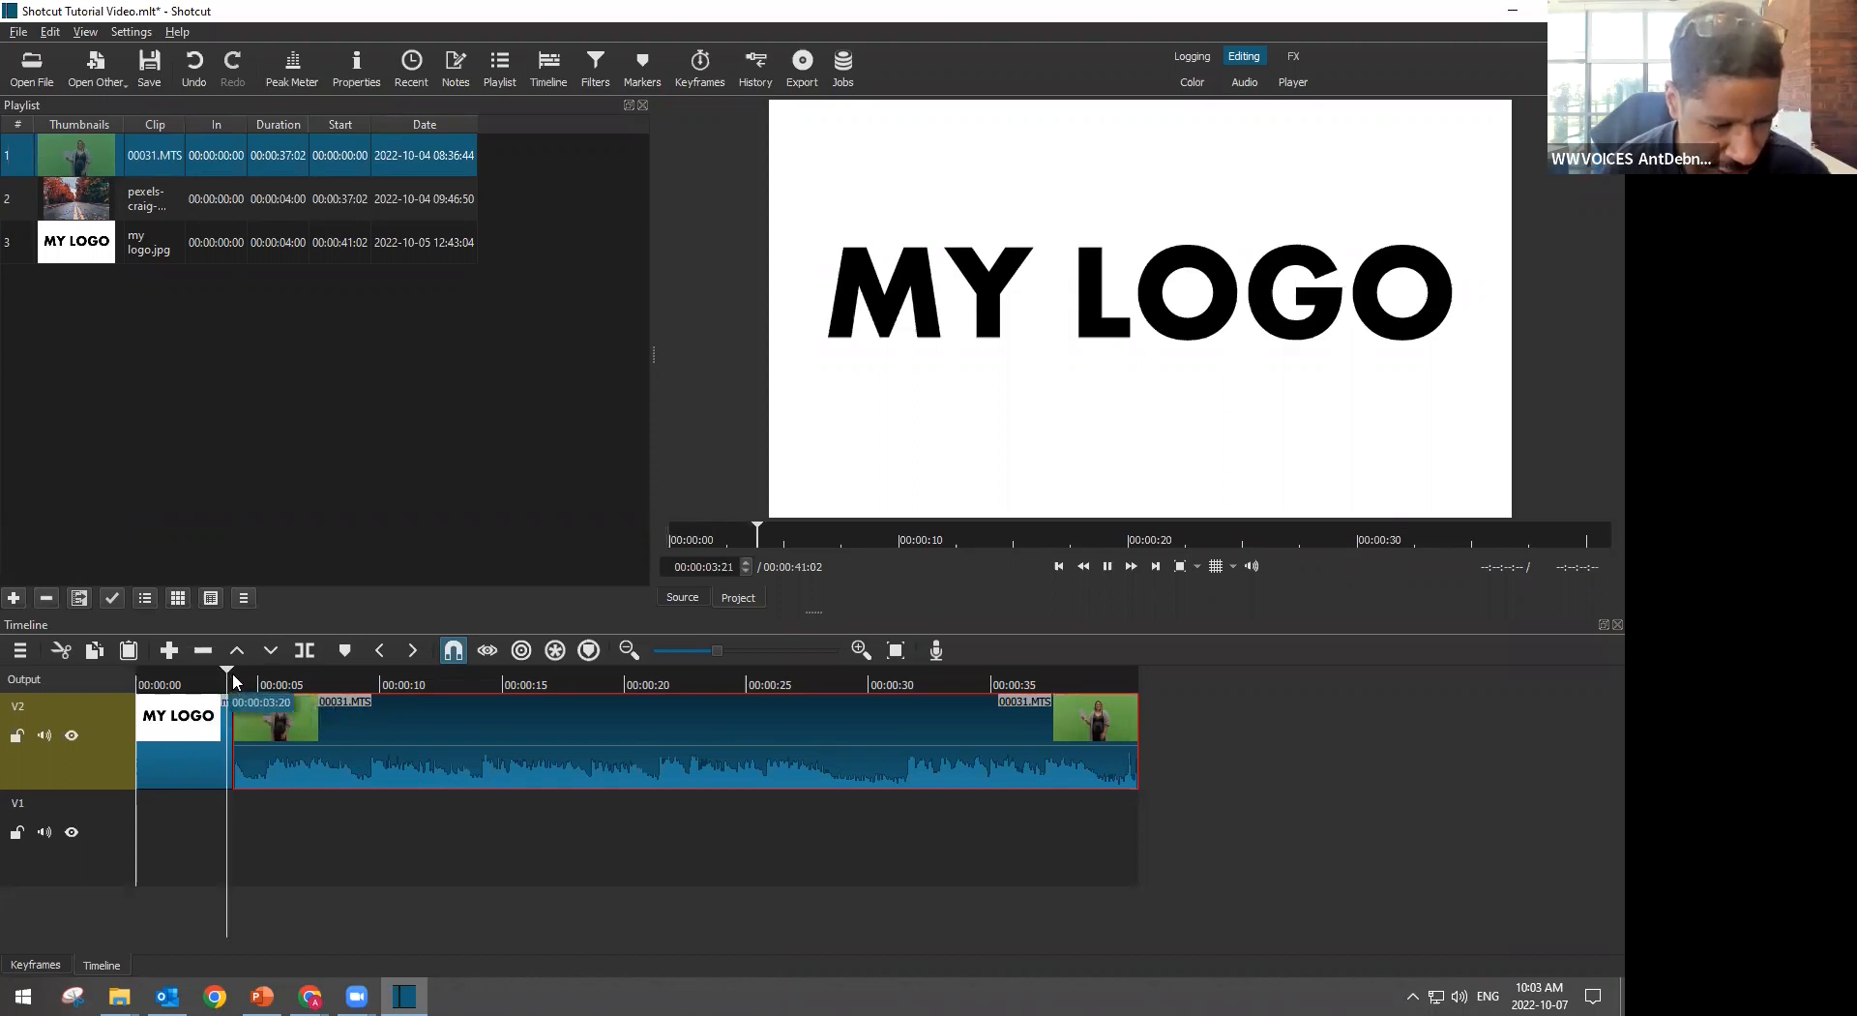
click(239, 671)
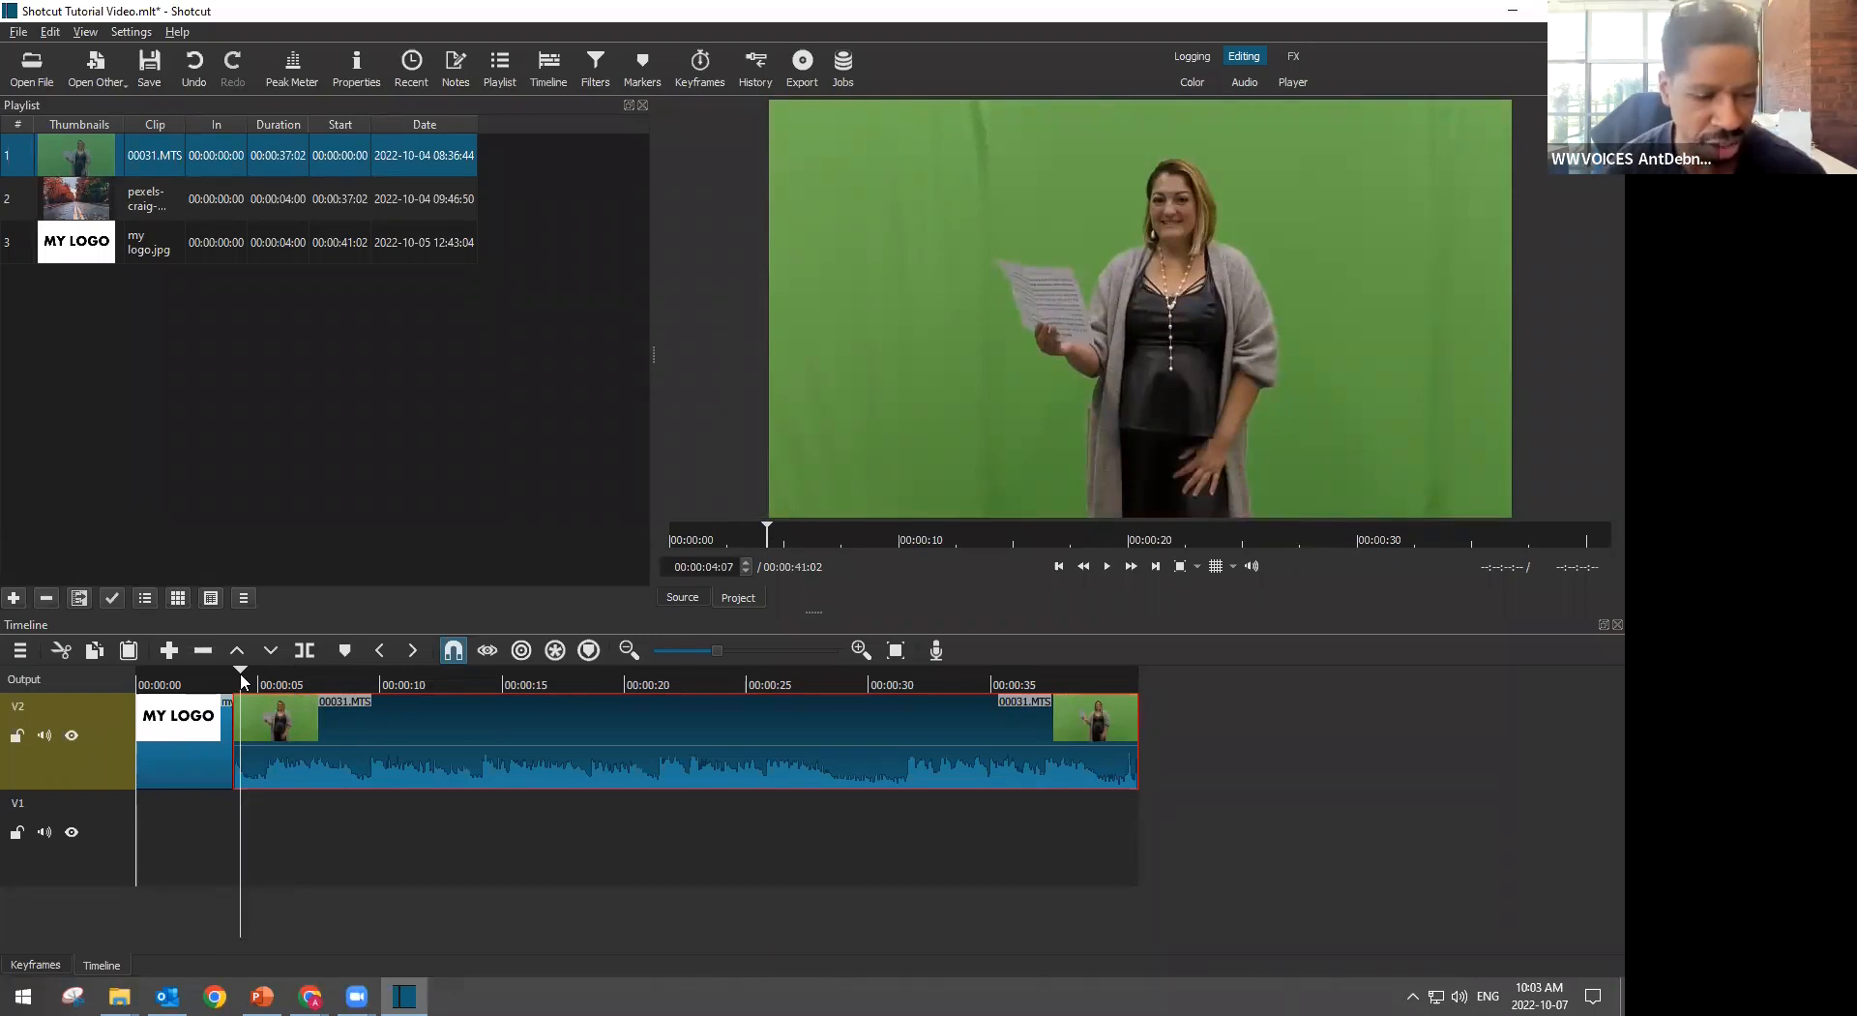
click(214, 679)
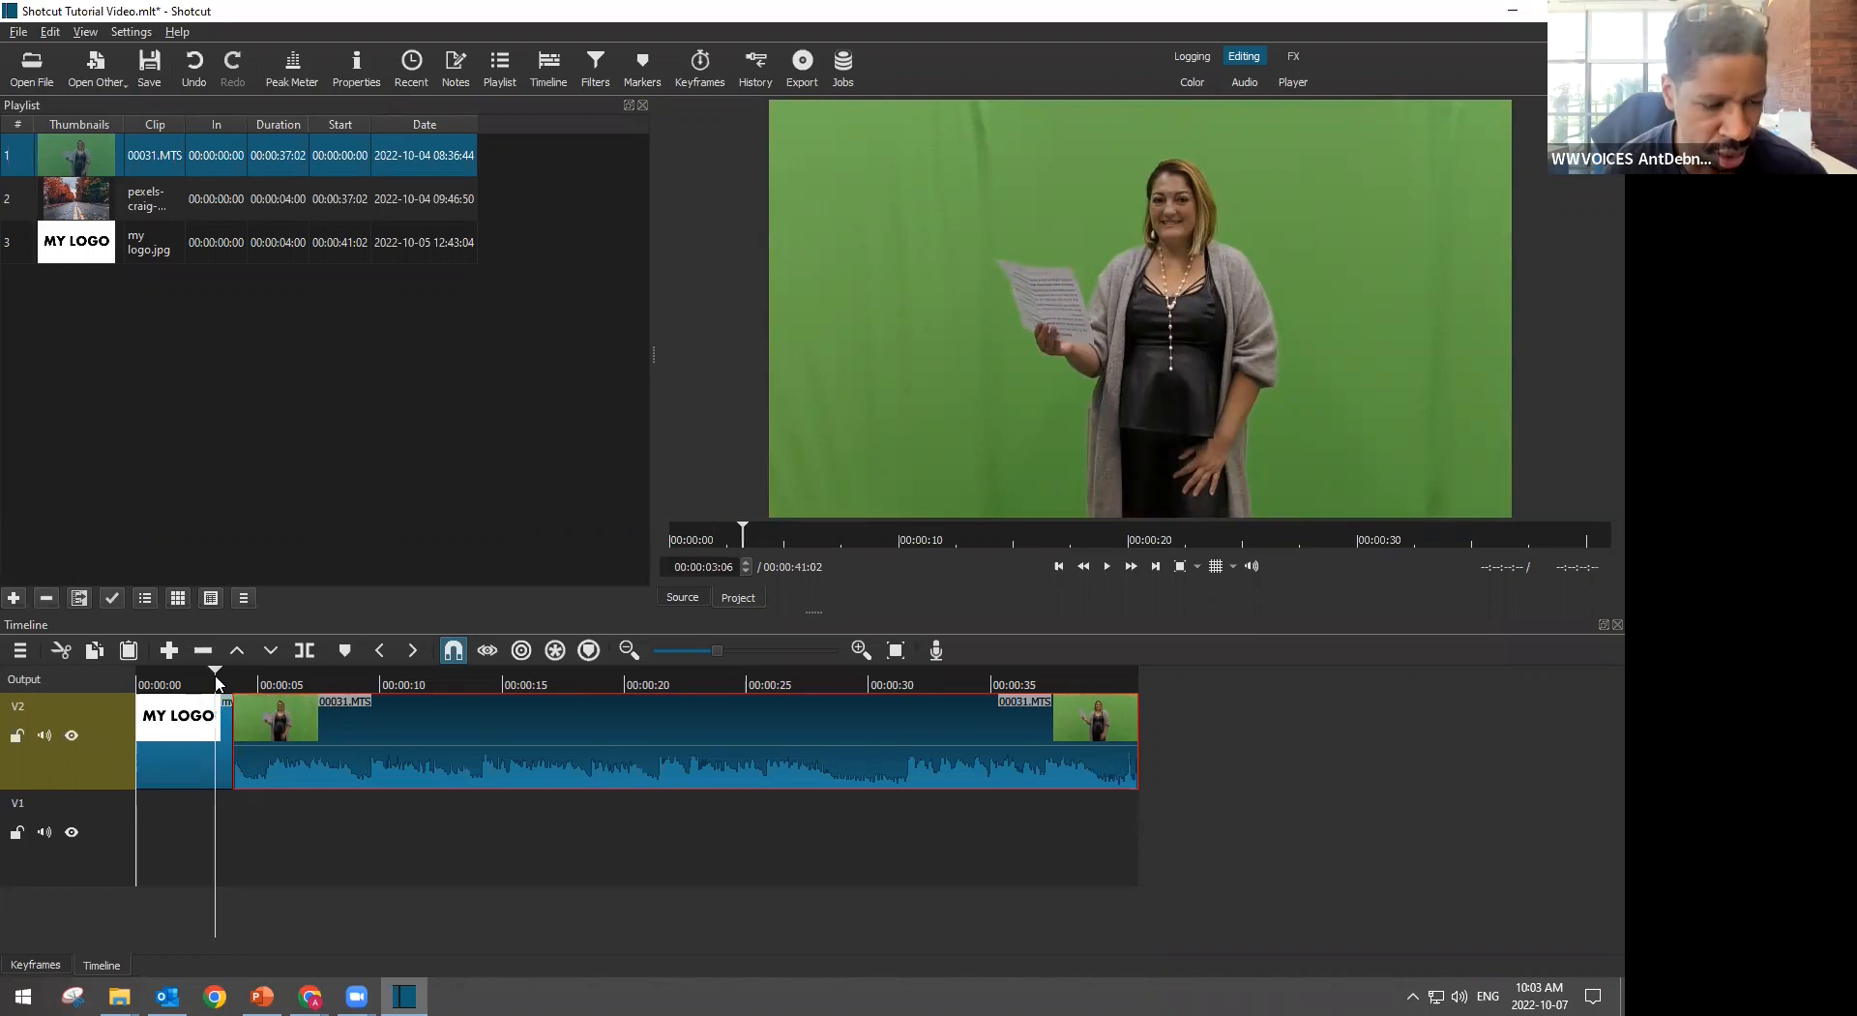
key(space)
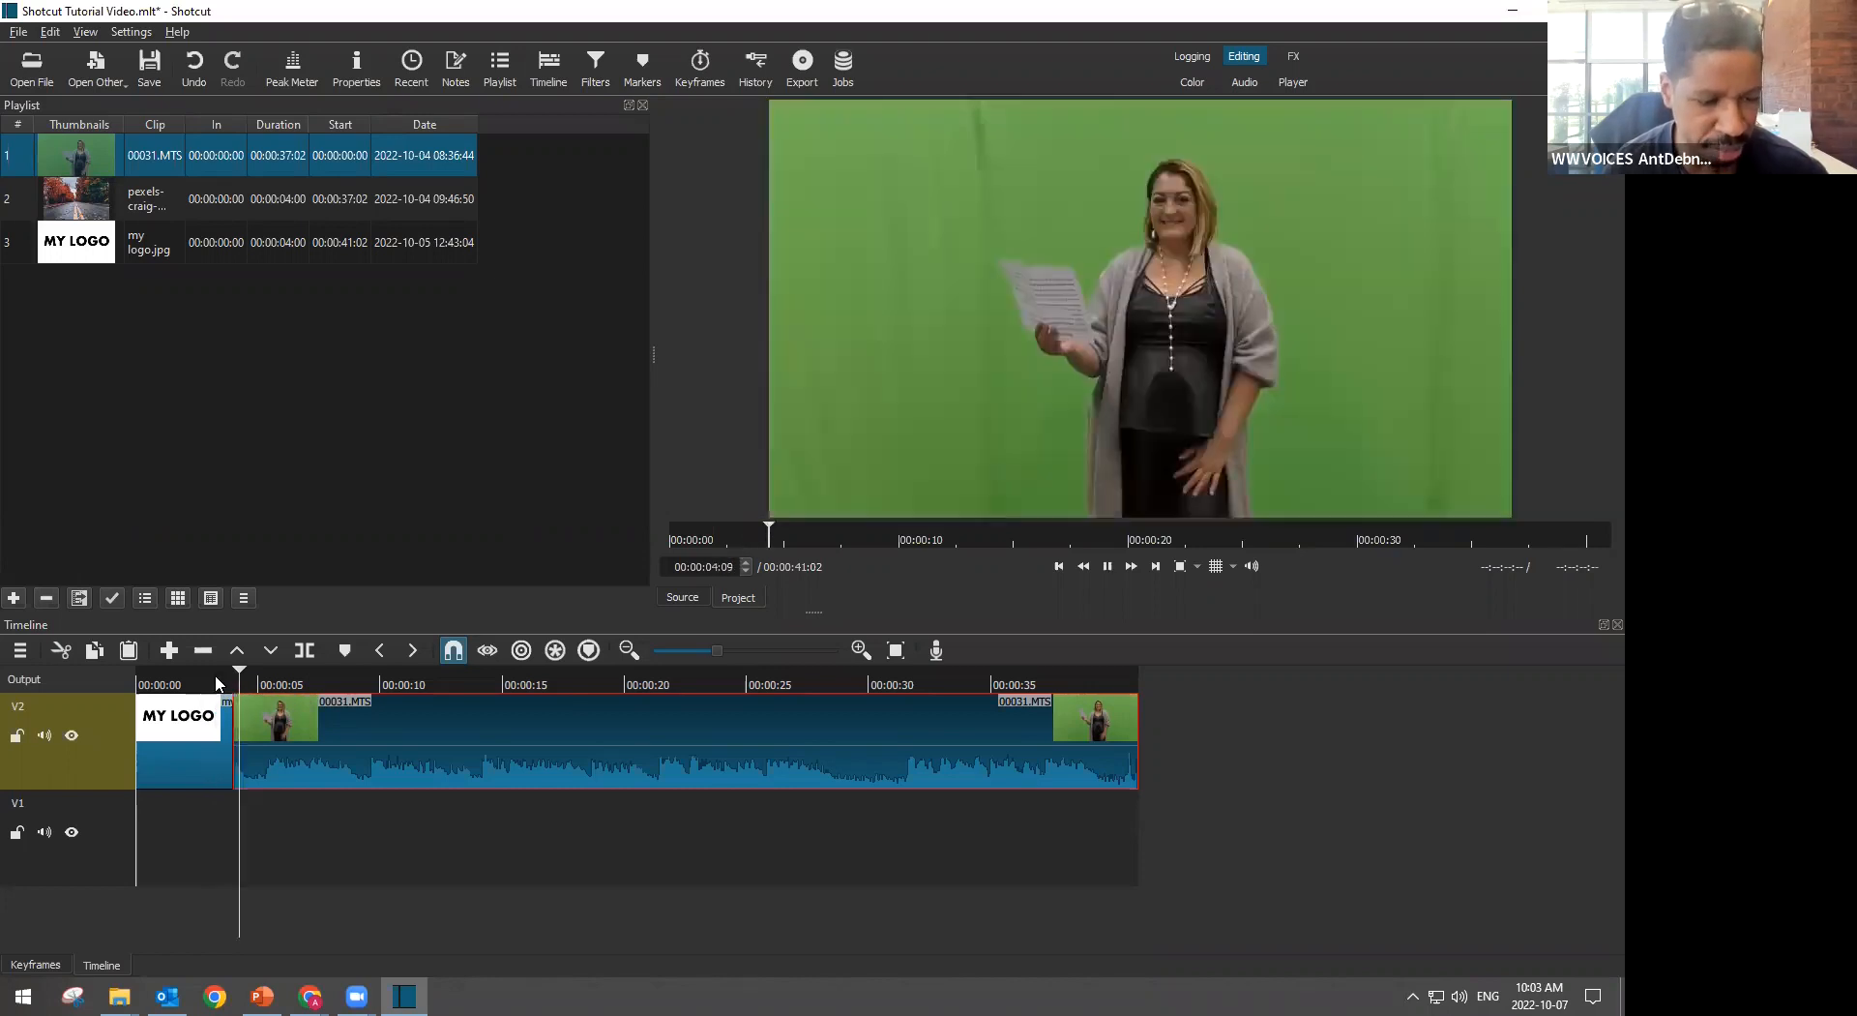
key(space)
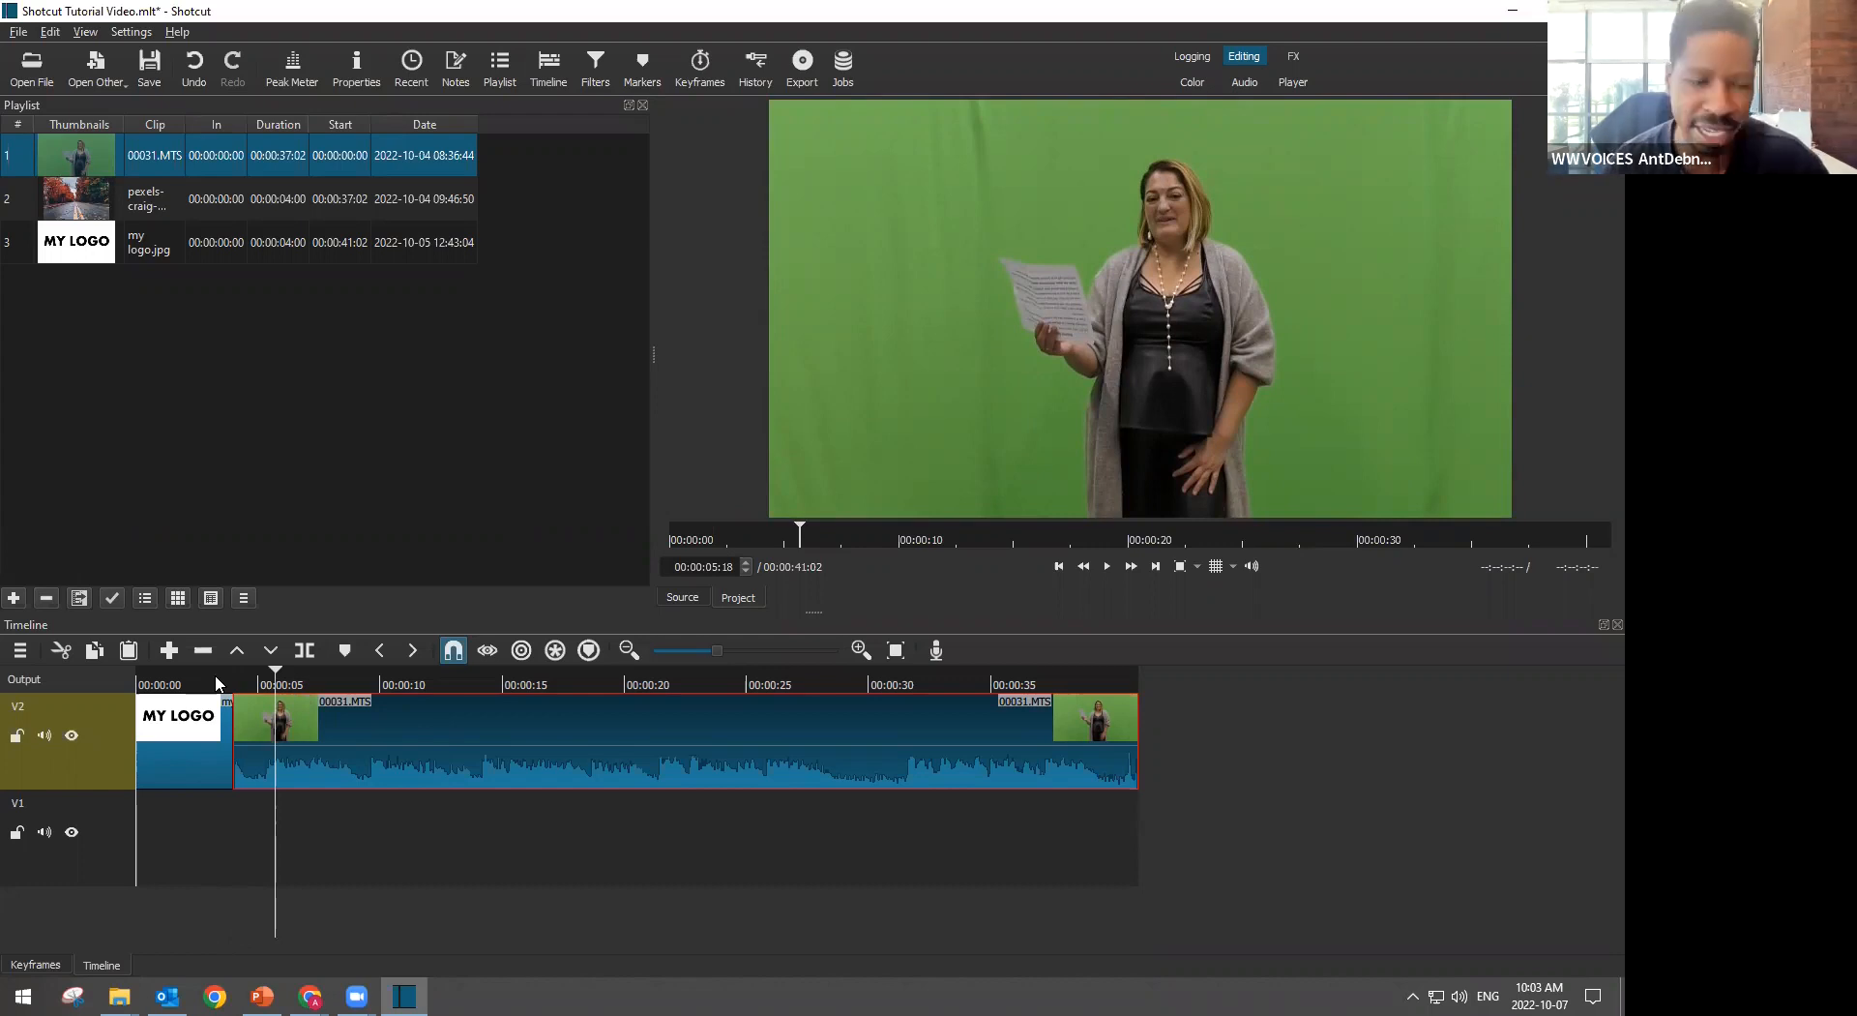
click(217, 683)
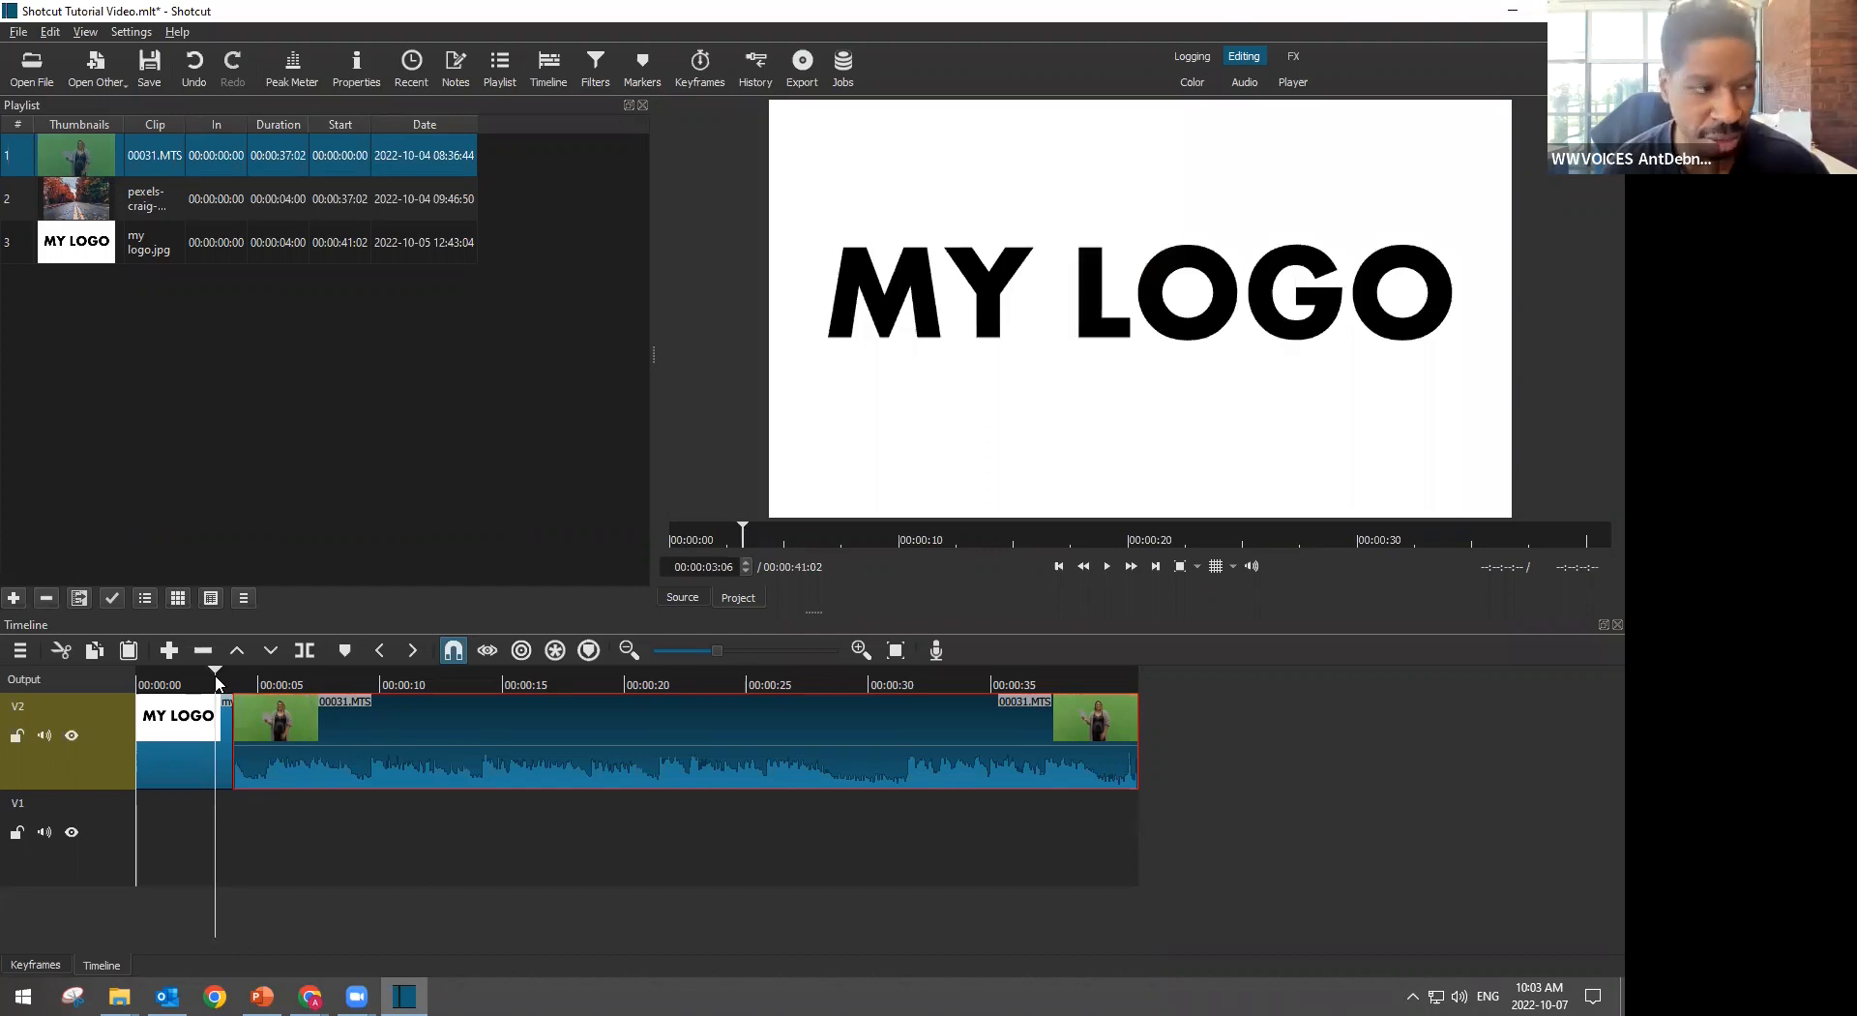
key(space)
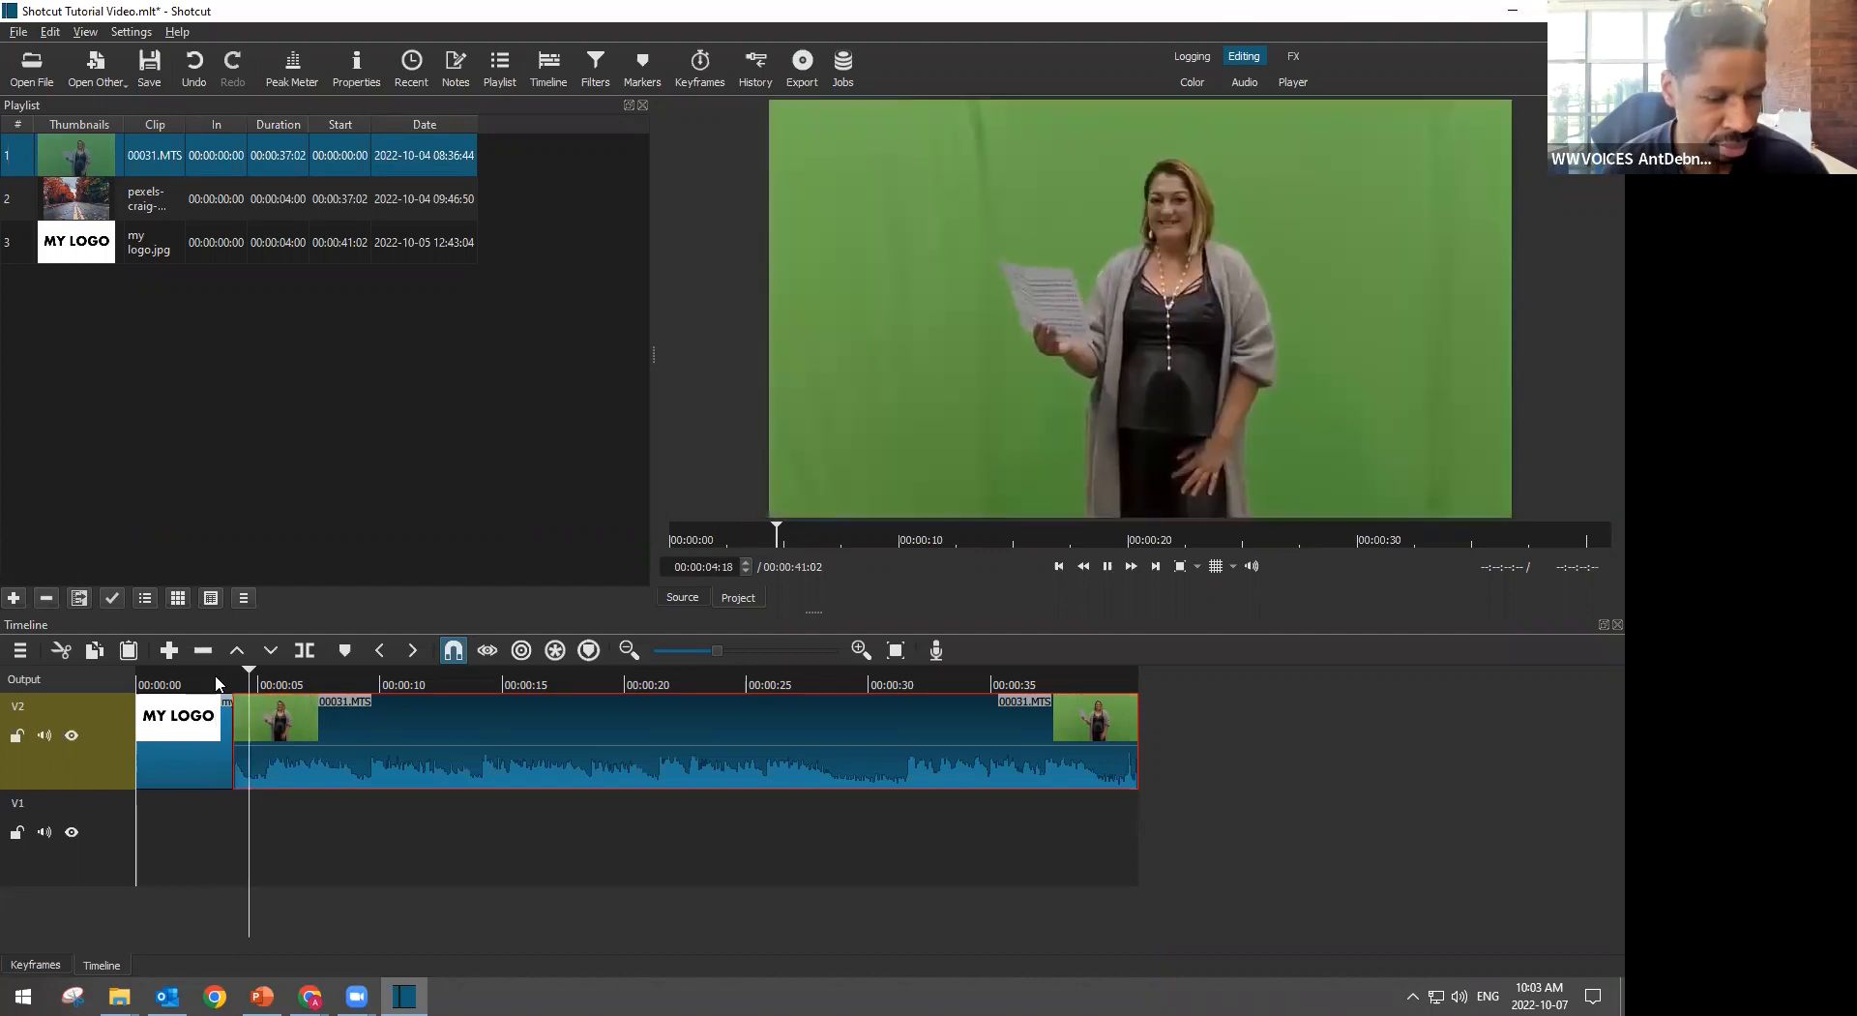
key(space)
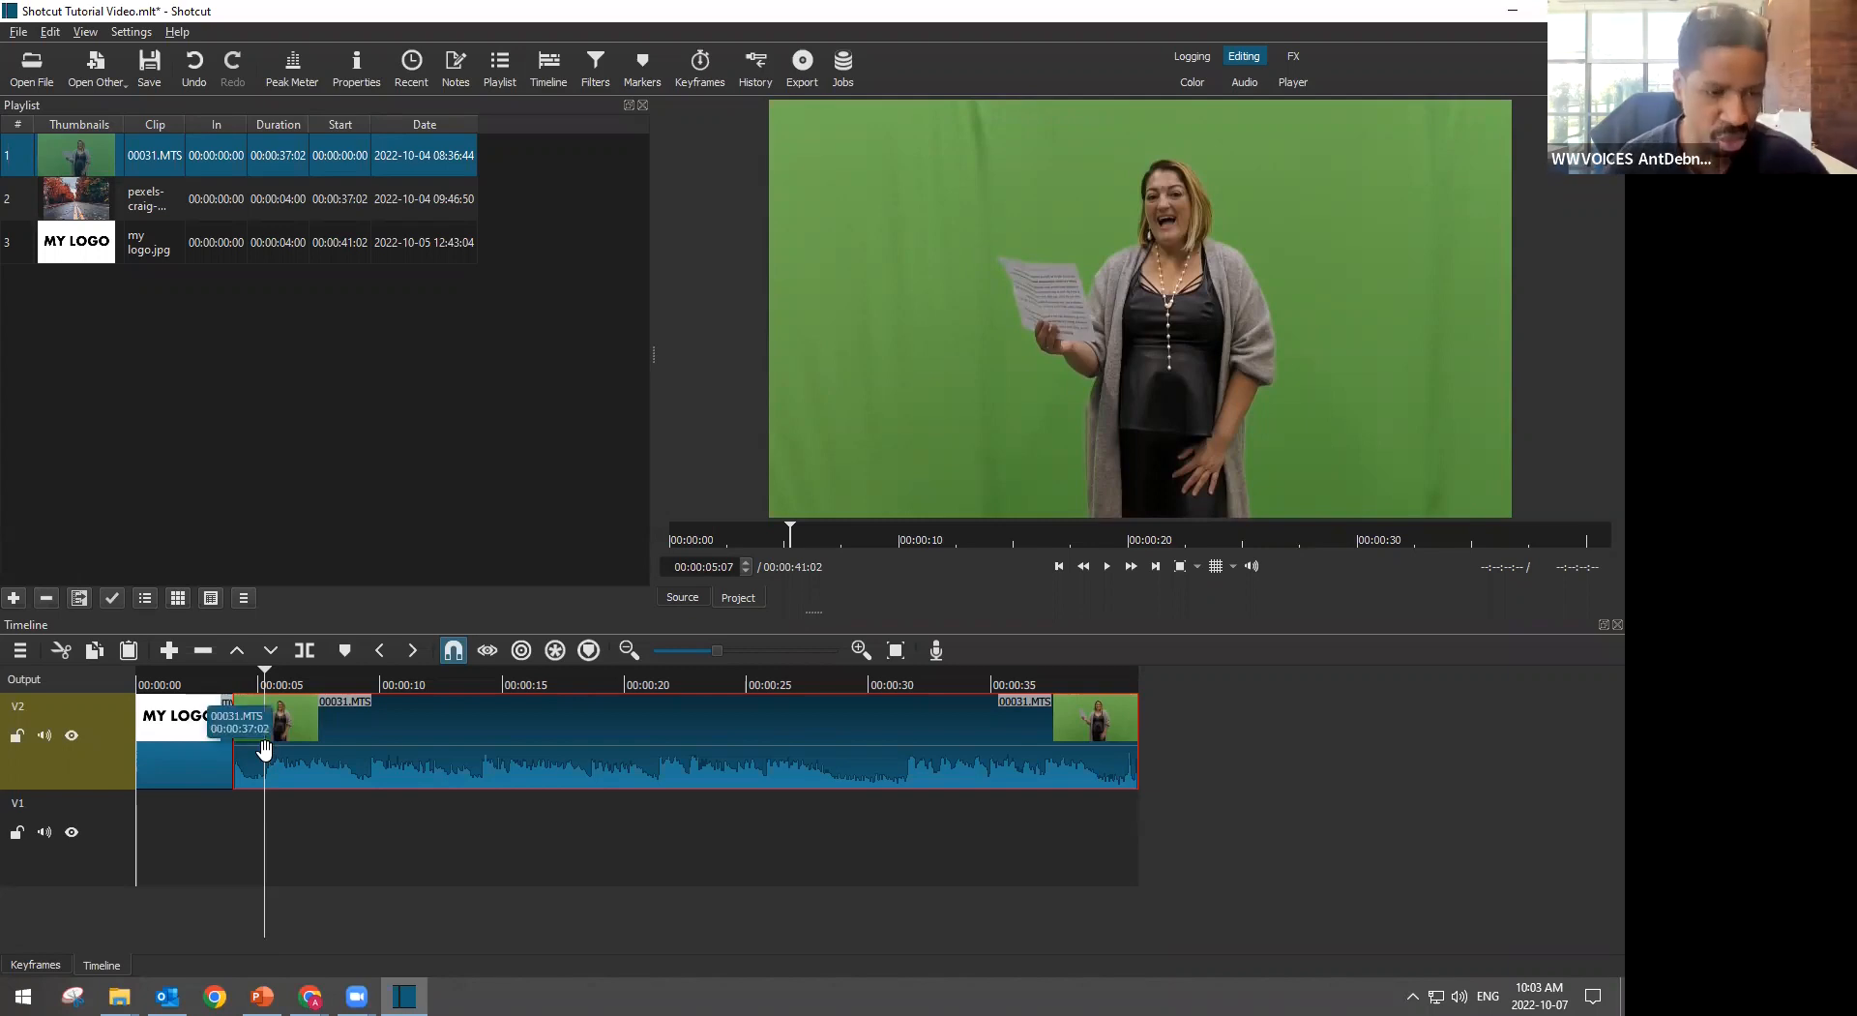
click(305, 655)
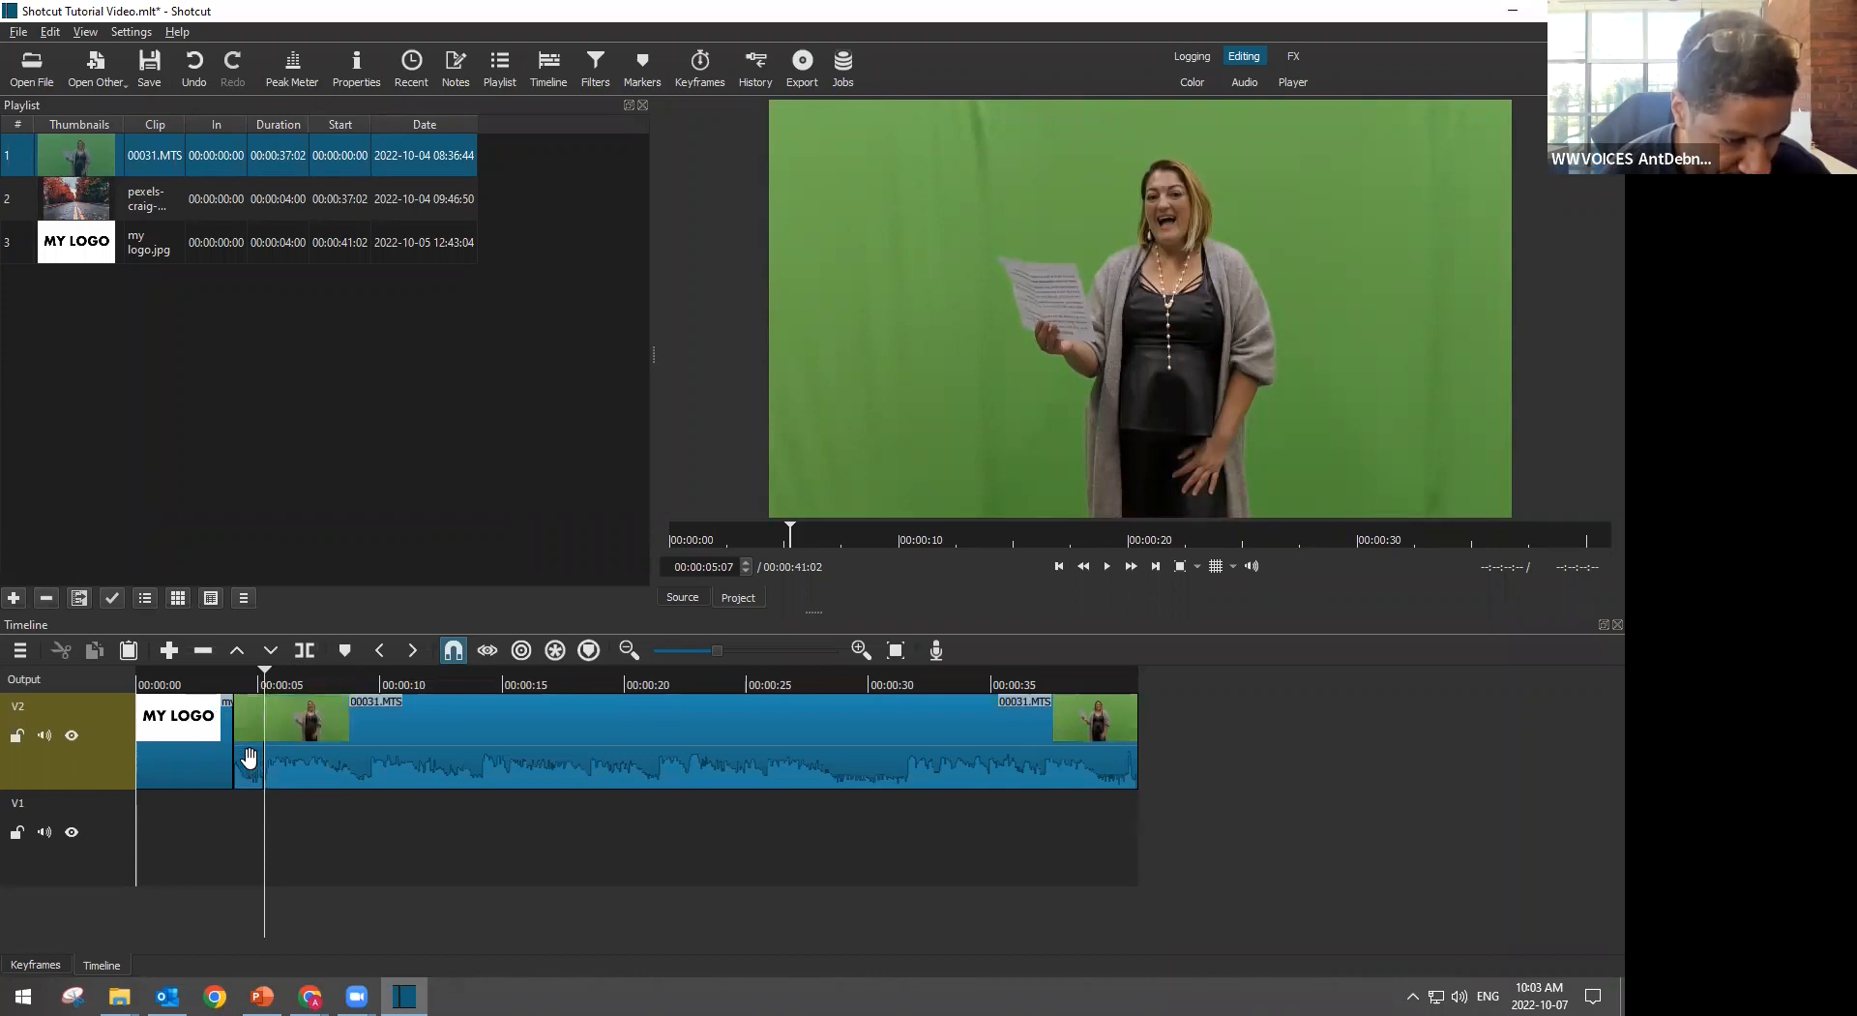
Lift the short opening segment of 00031.MTS out of track V2, leaving a gap after the logo
click(249, 757)
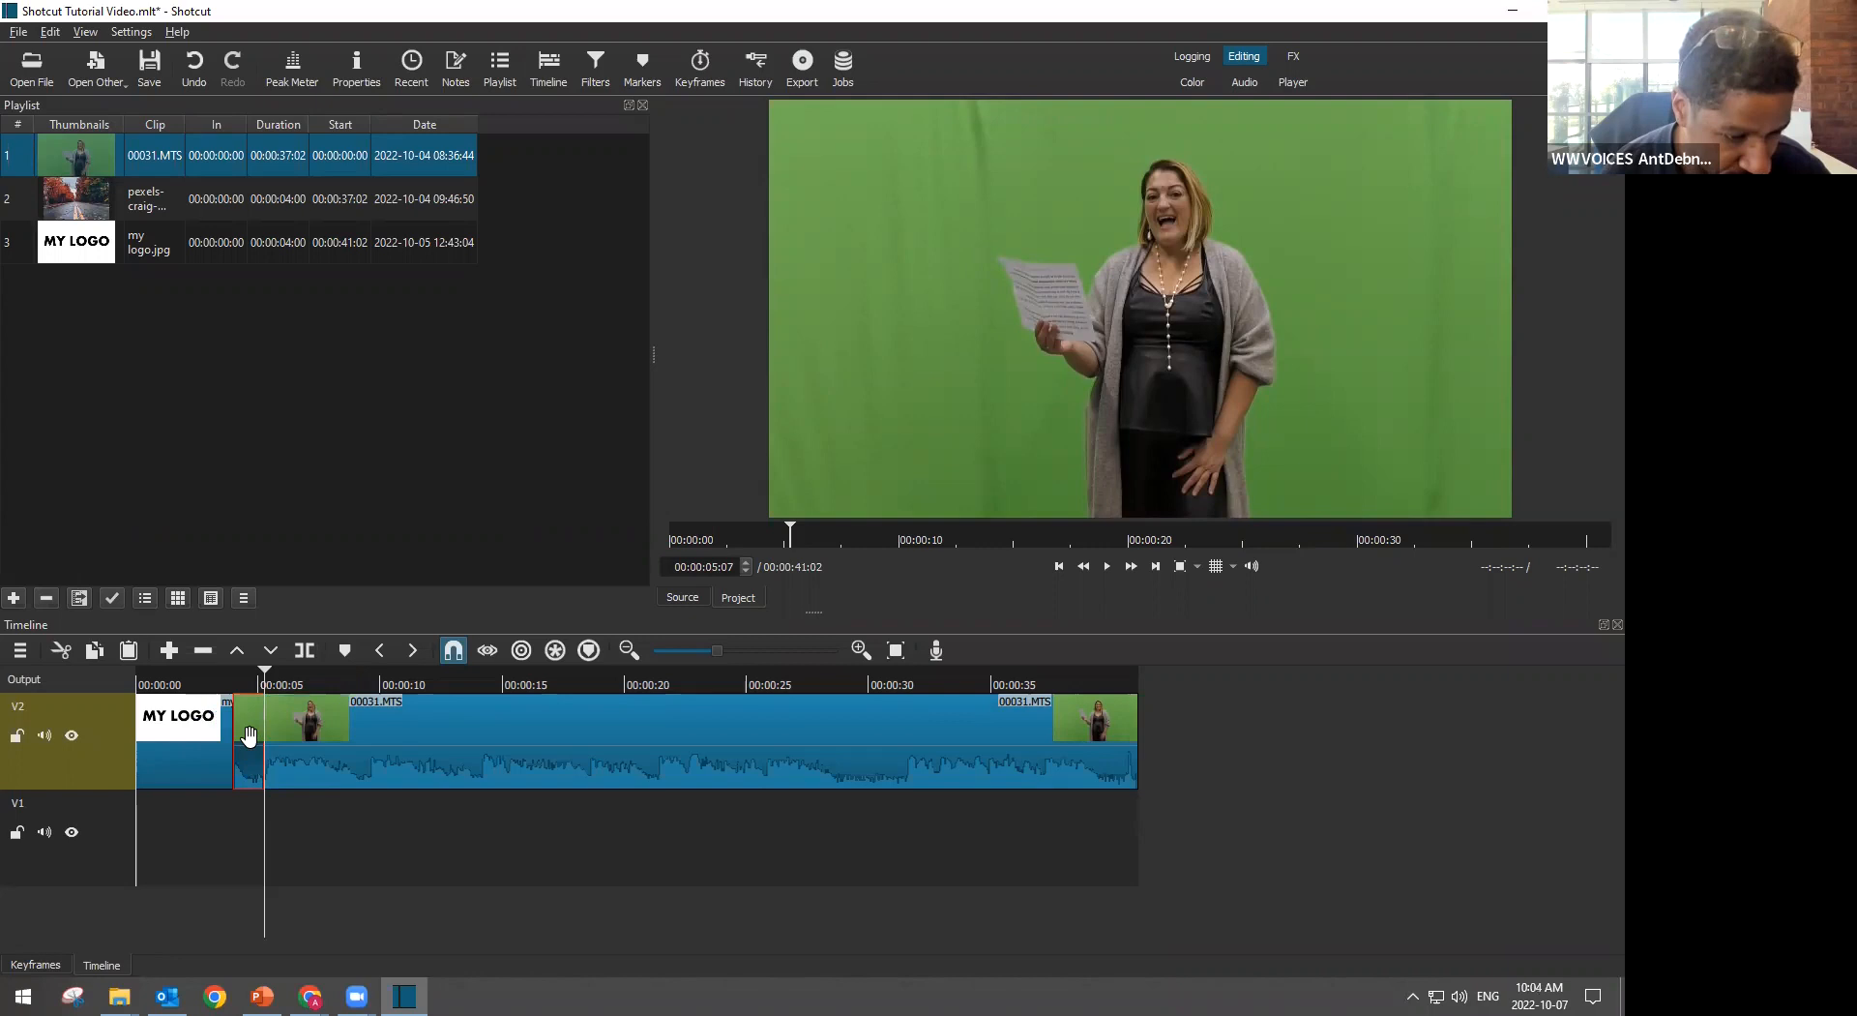
click(329, 737)
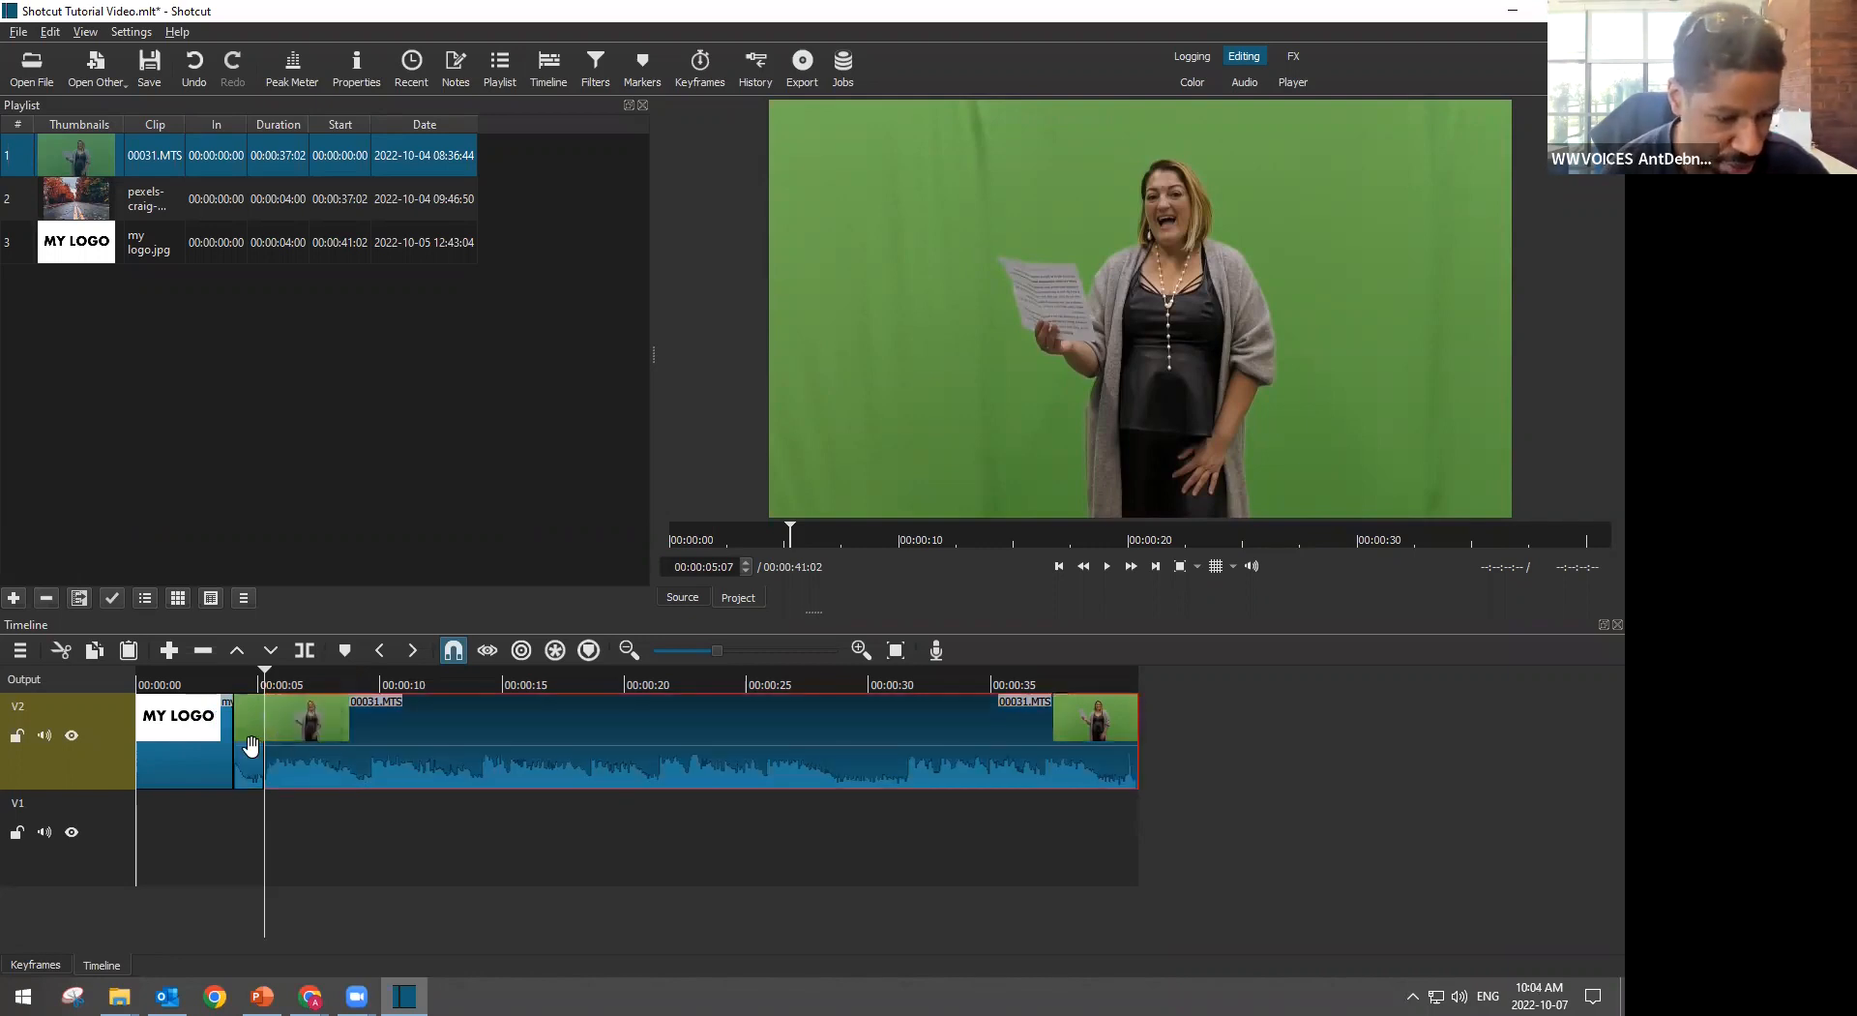
click(251, 745)
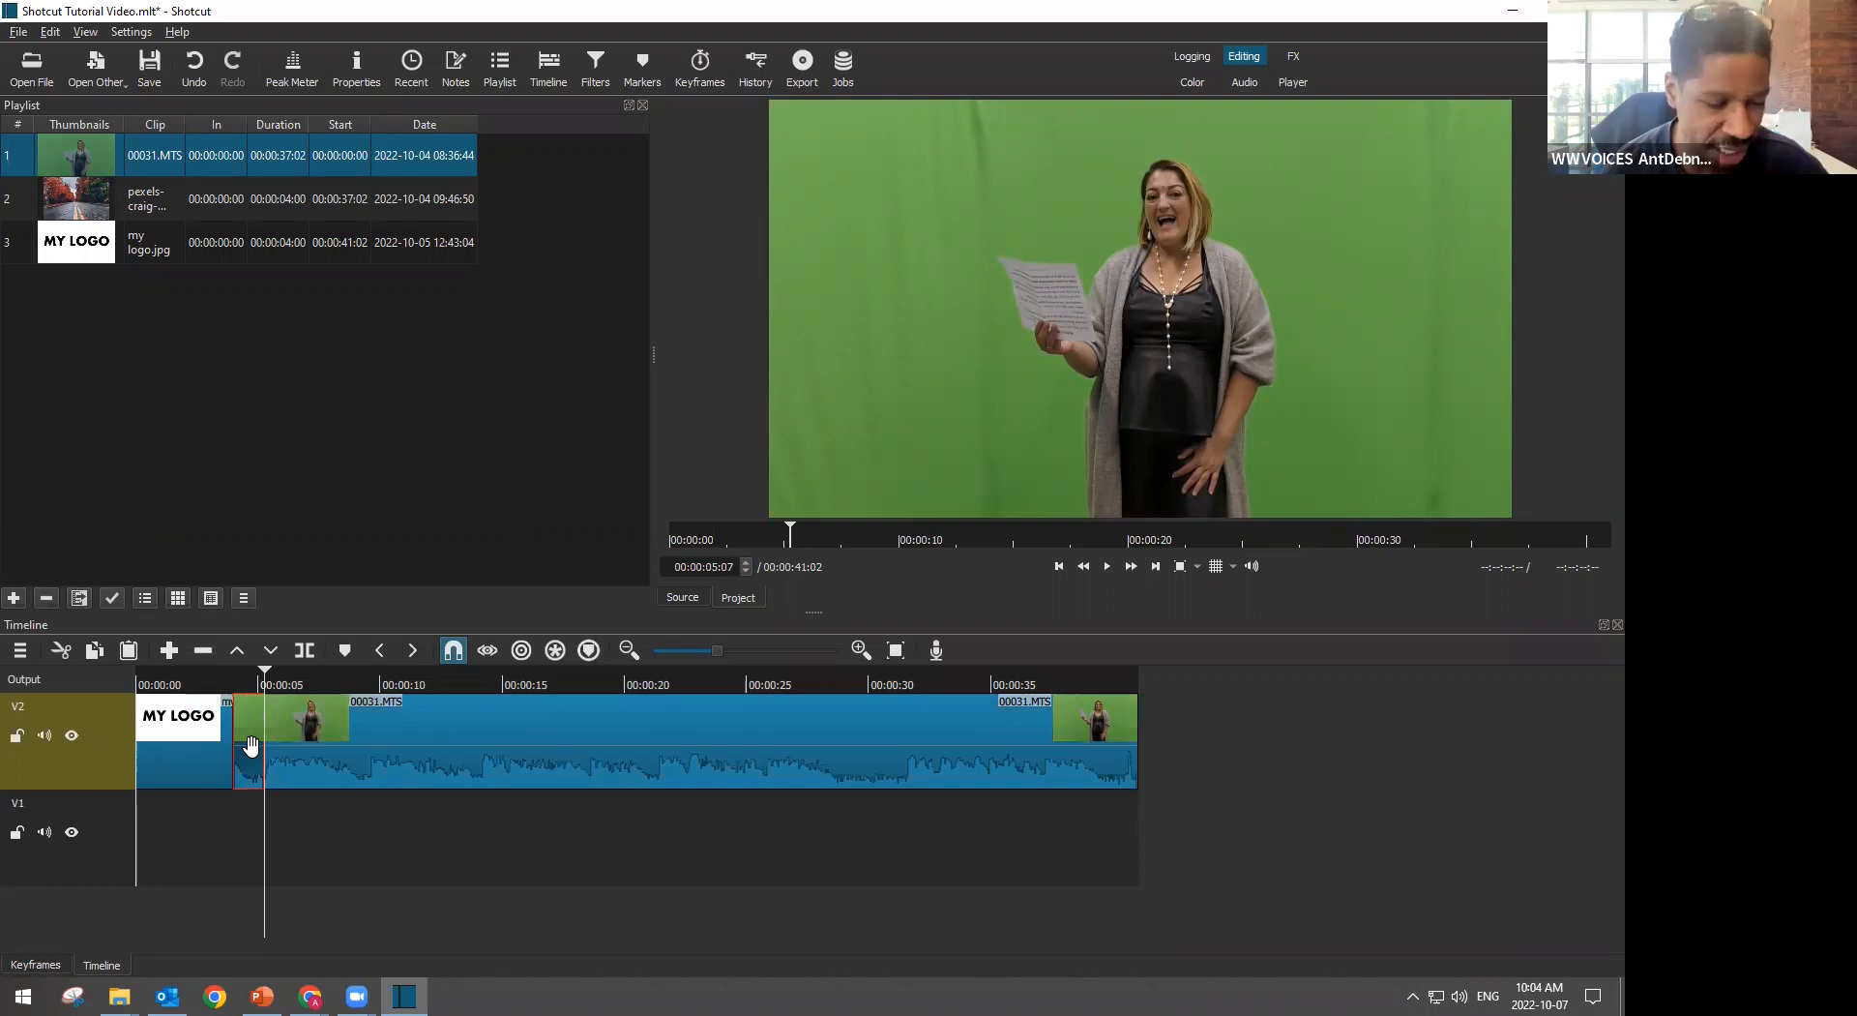
key(Delete)
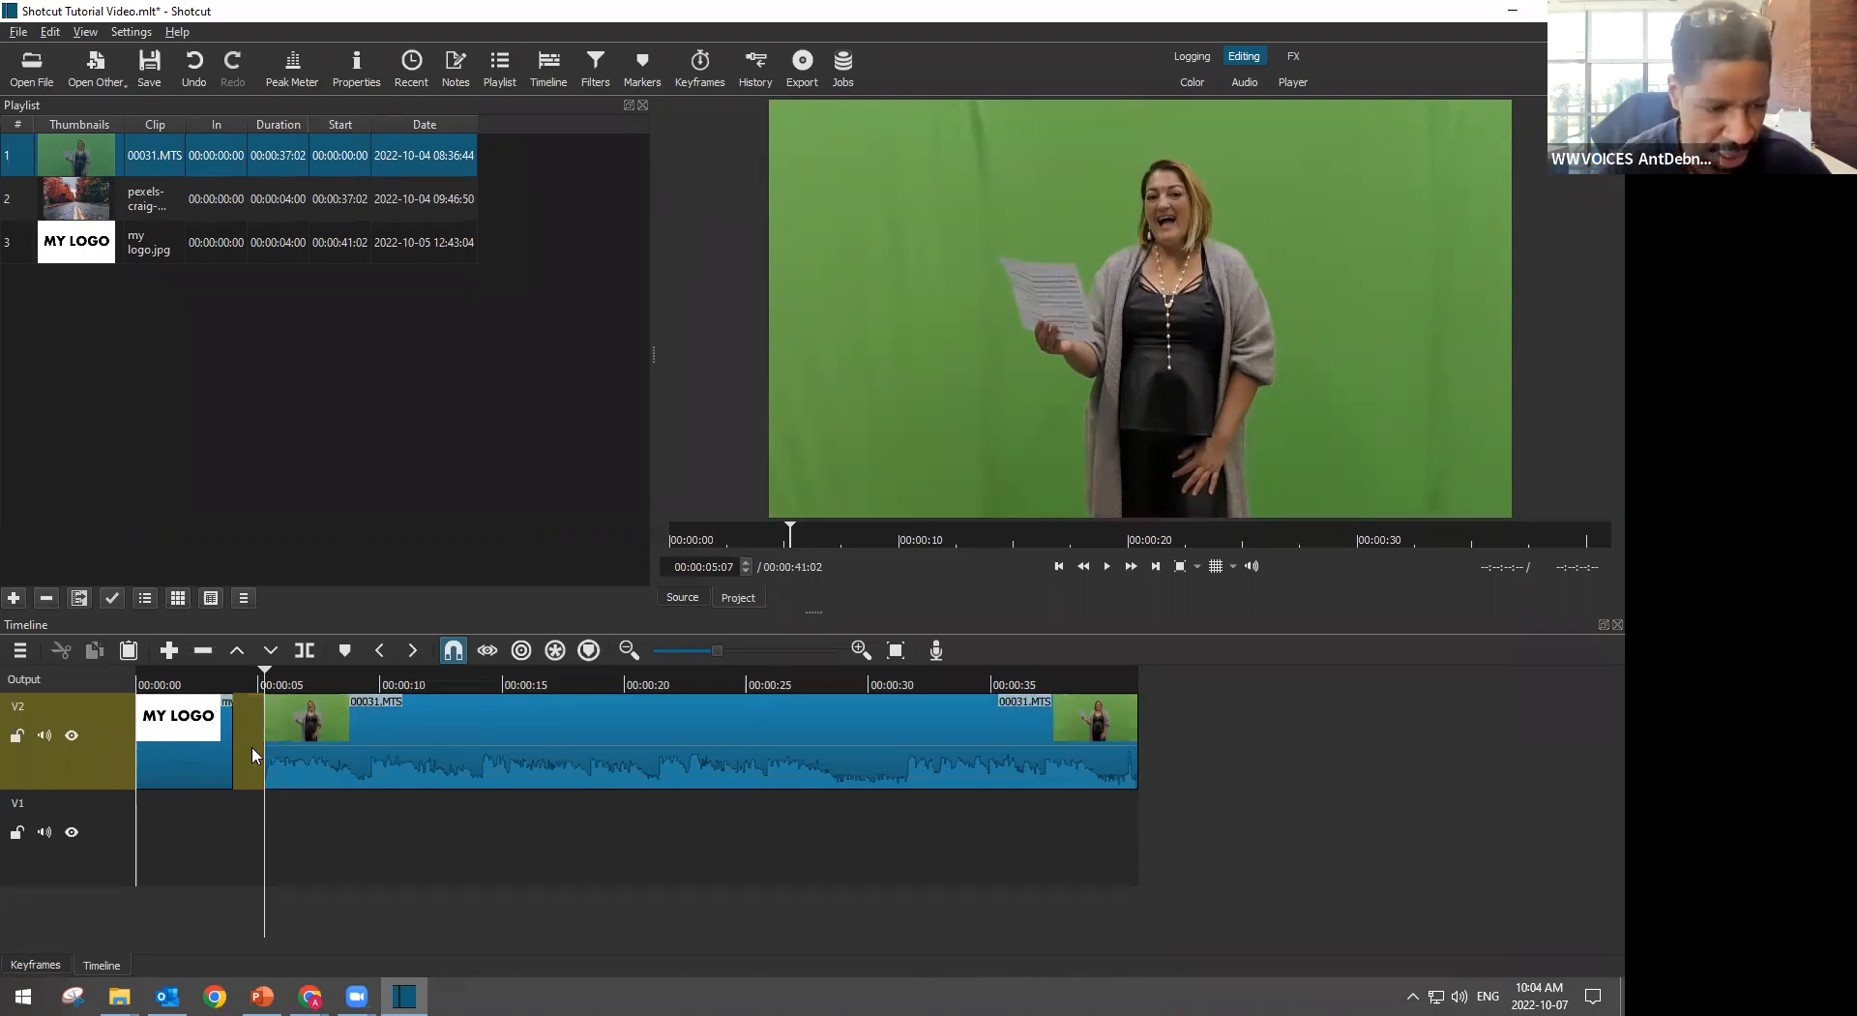
Play from the gap into the trimmed 00031.MTS clip and return the playhead to the end of the logo at 00:00:04:00
click(248, 680)
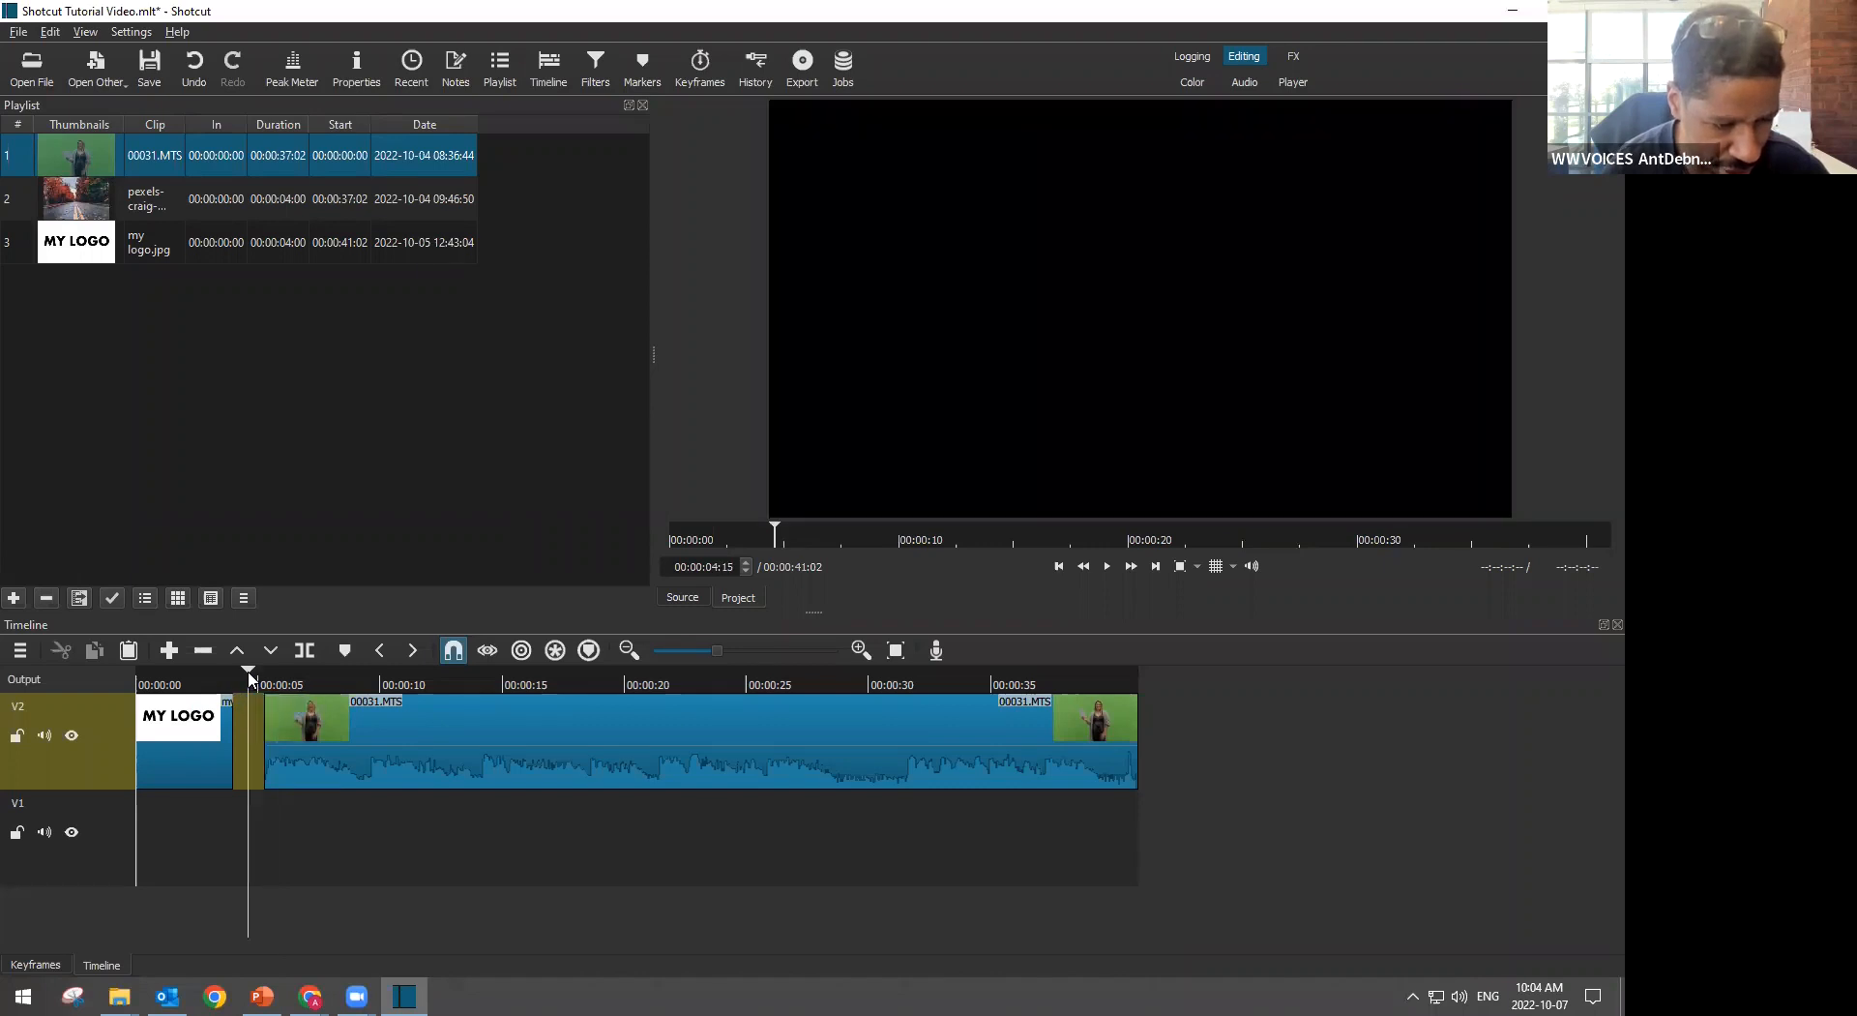
key(space)
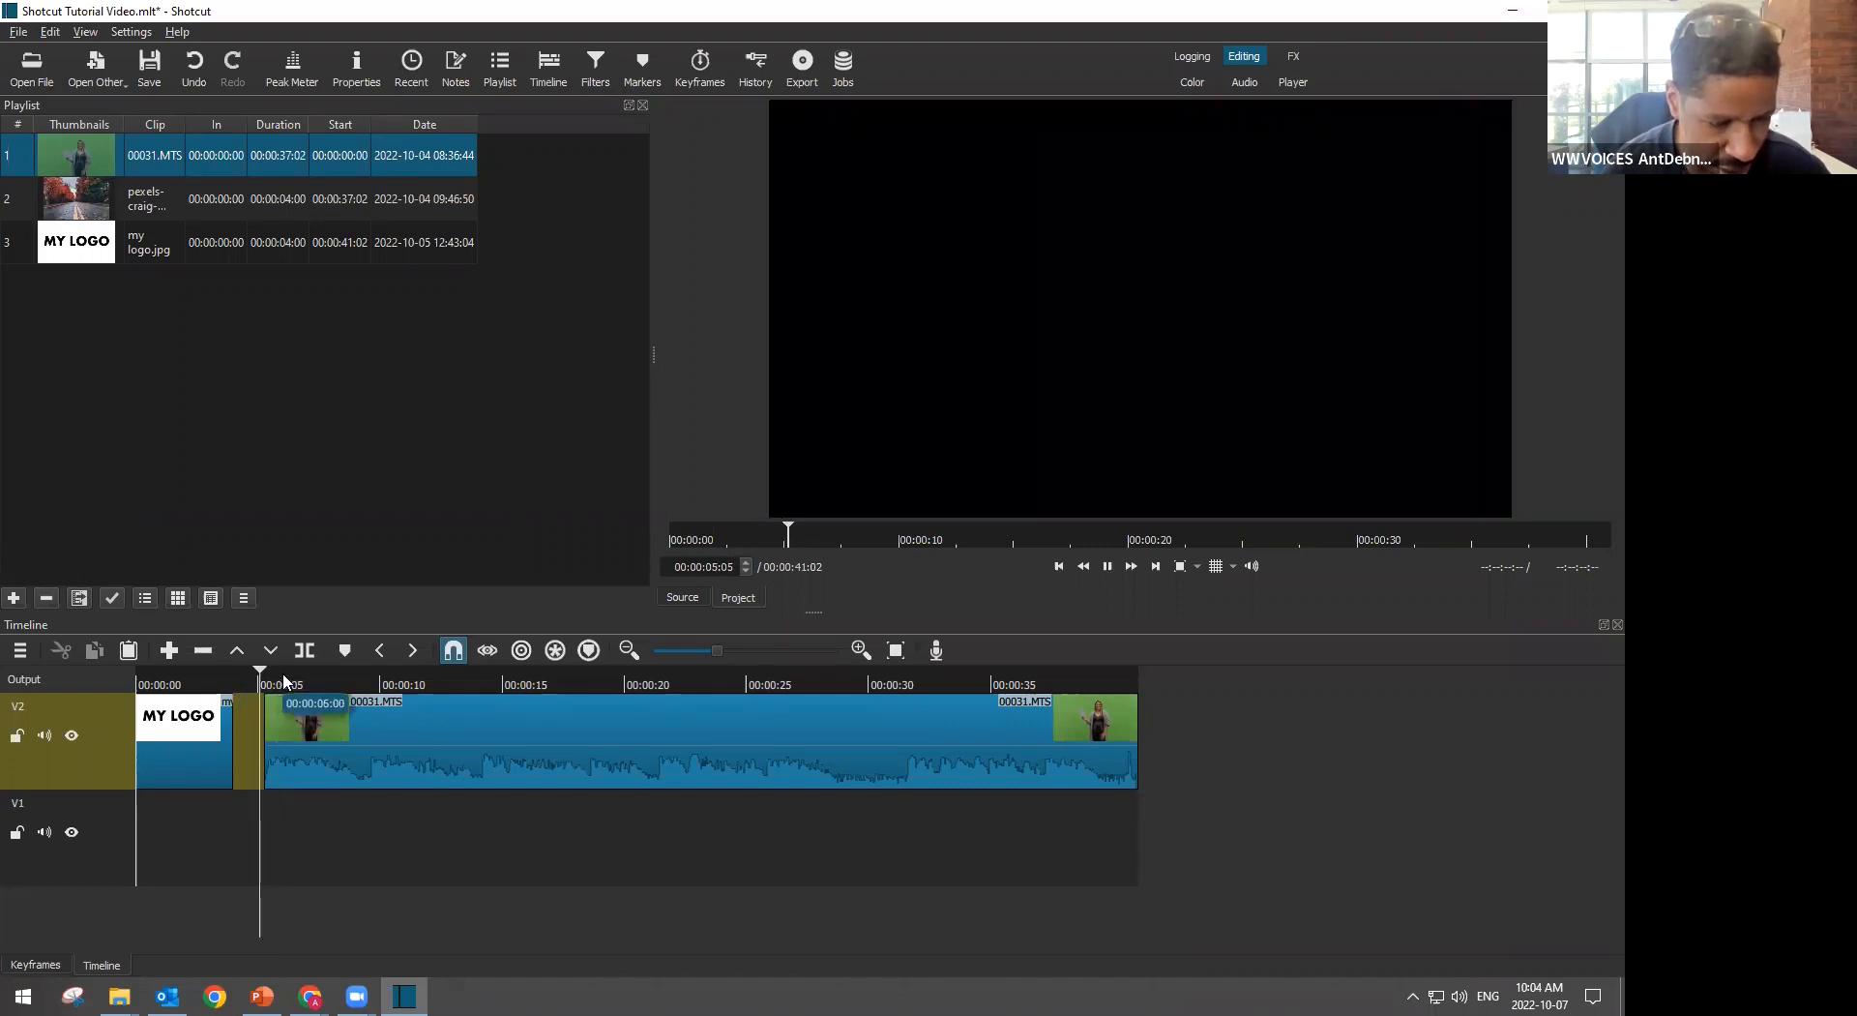
key(space)
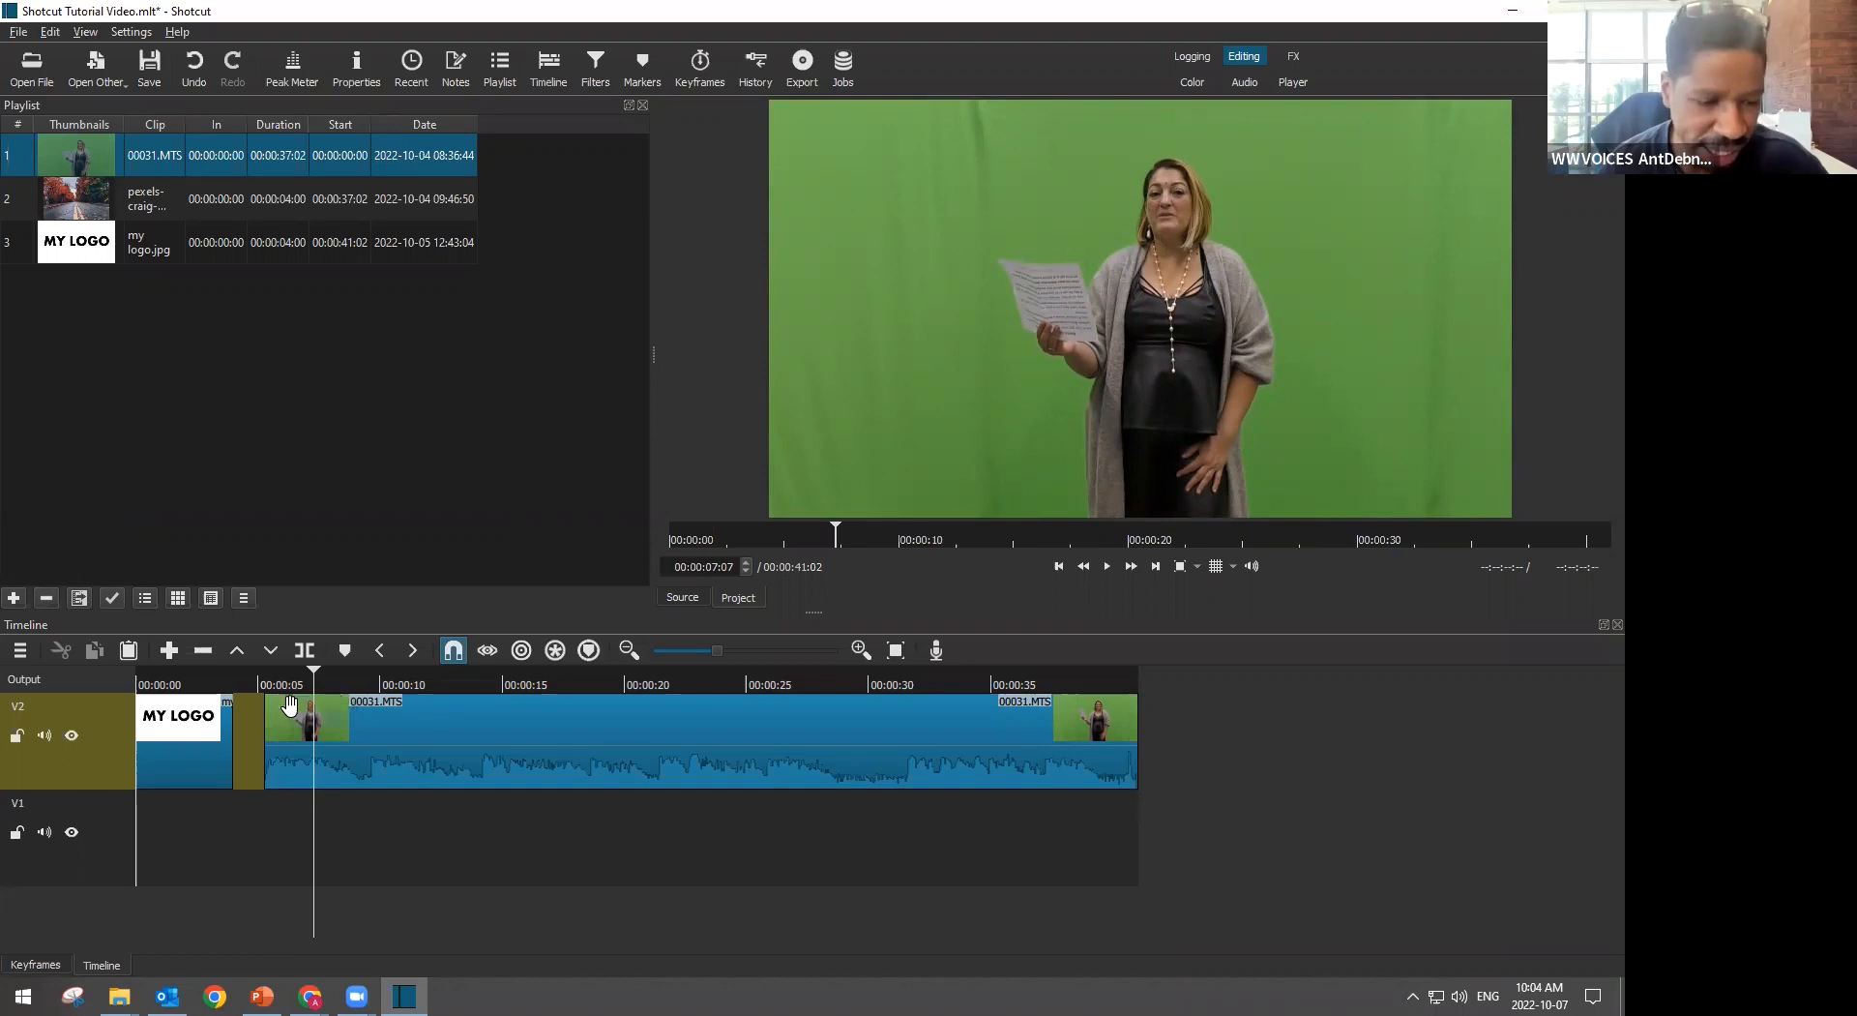
click(234, 674)
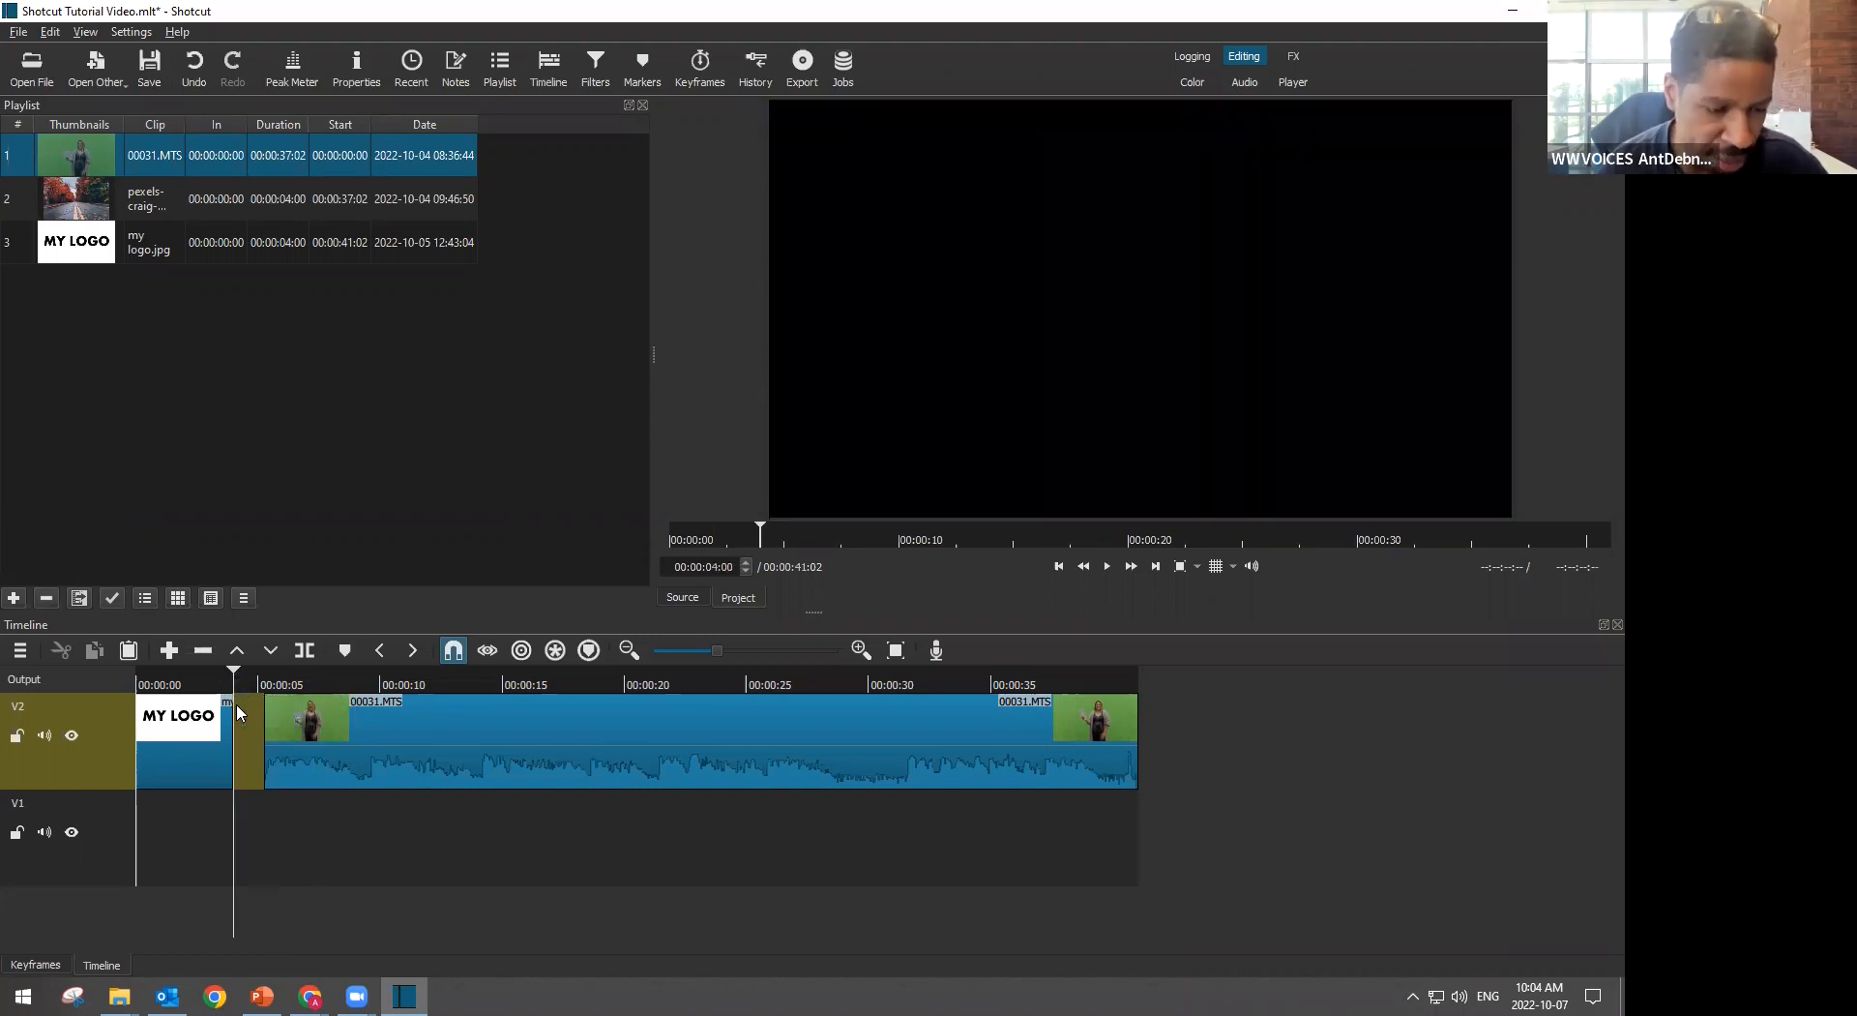
Move the trimmed 00031.MTS clip on V2 back against the end of the logo to close the gap
click(314, 686)
drag(285, 726, 252, 739)
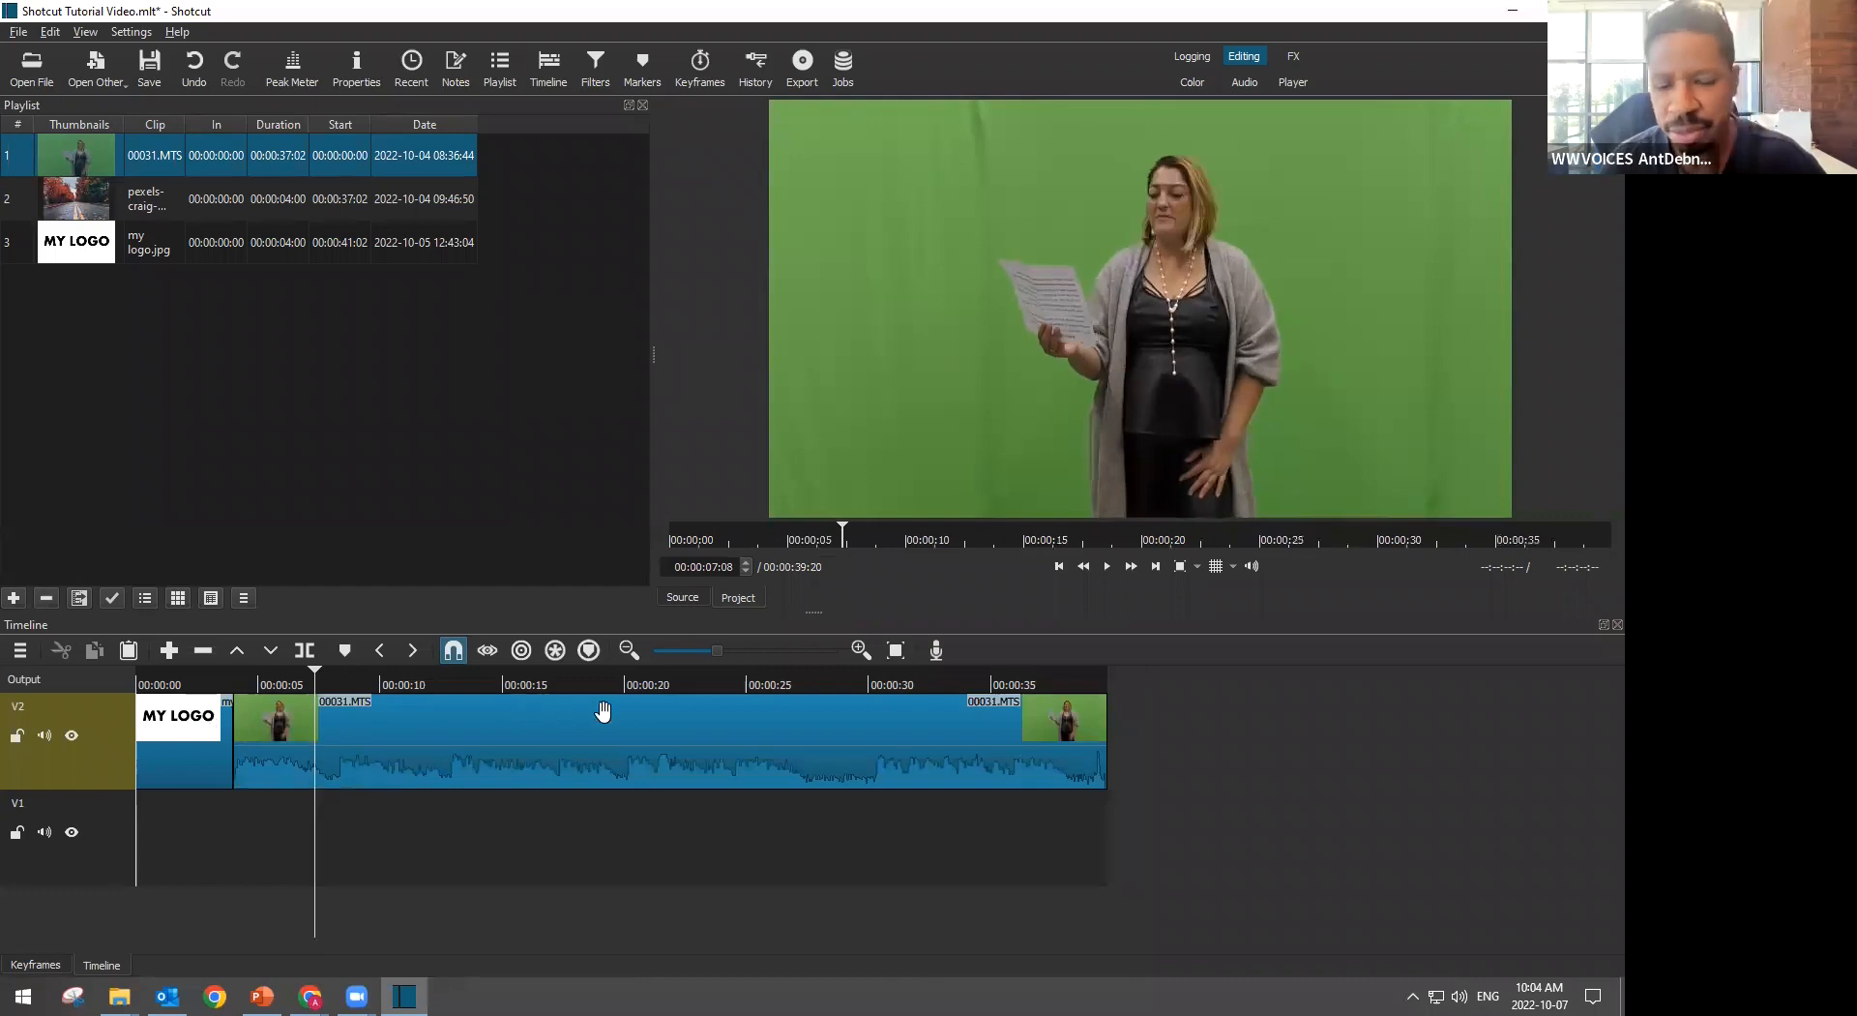
Play the ending of the 00031.MTS clip to find the cut point and split the clip at 00:00:38:21
click(1012, 683)
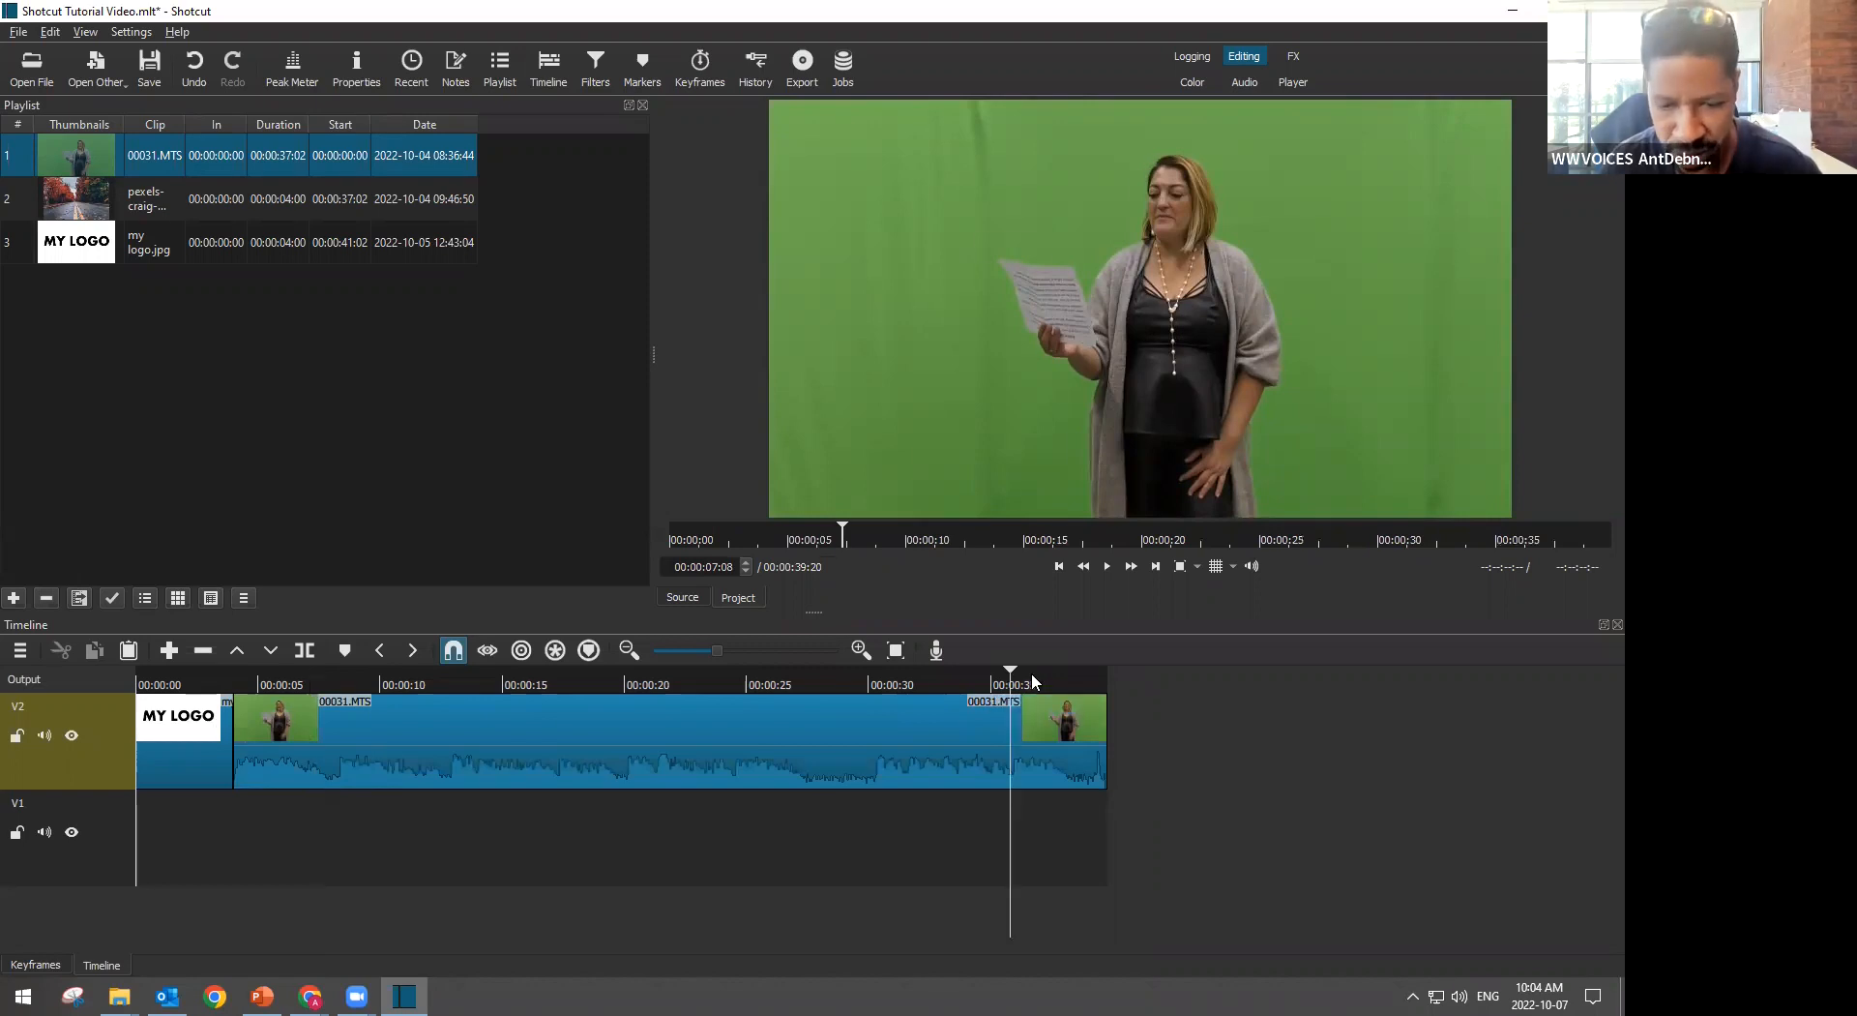
click(1045, 680)
key(space)
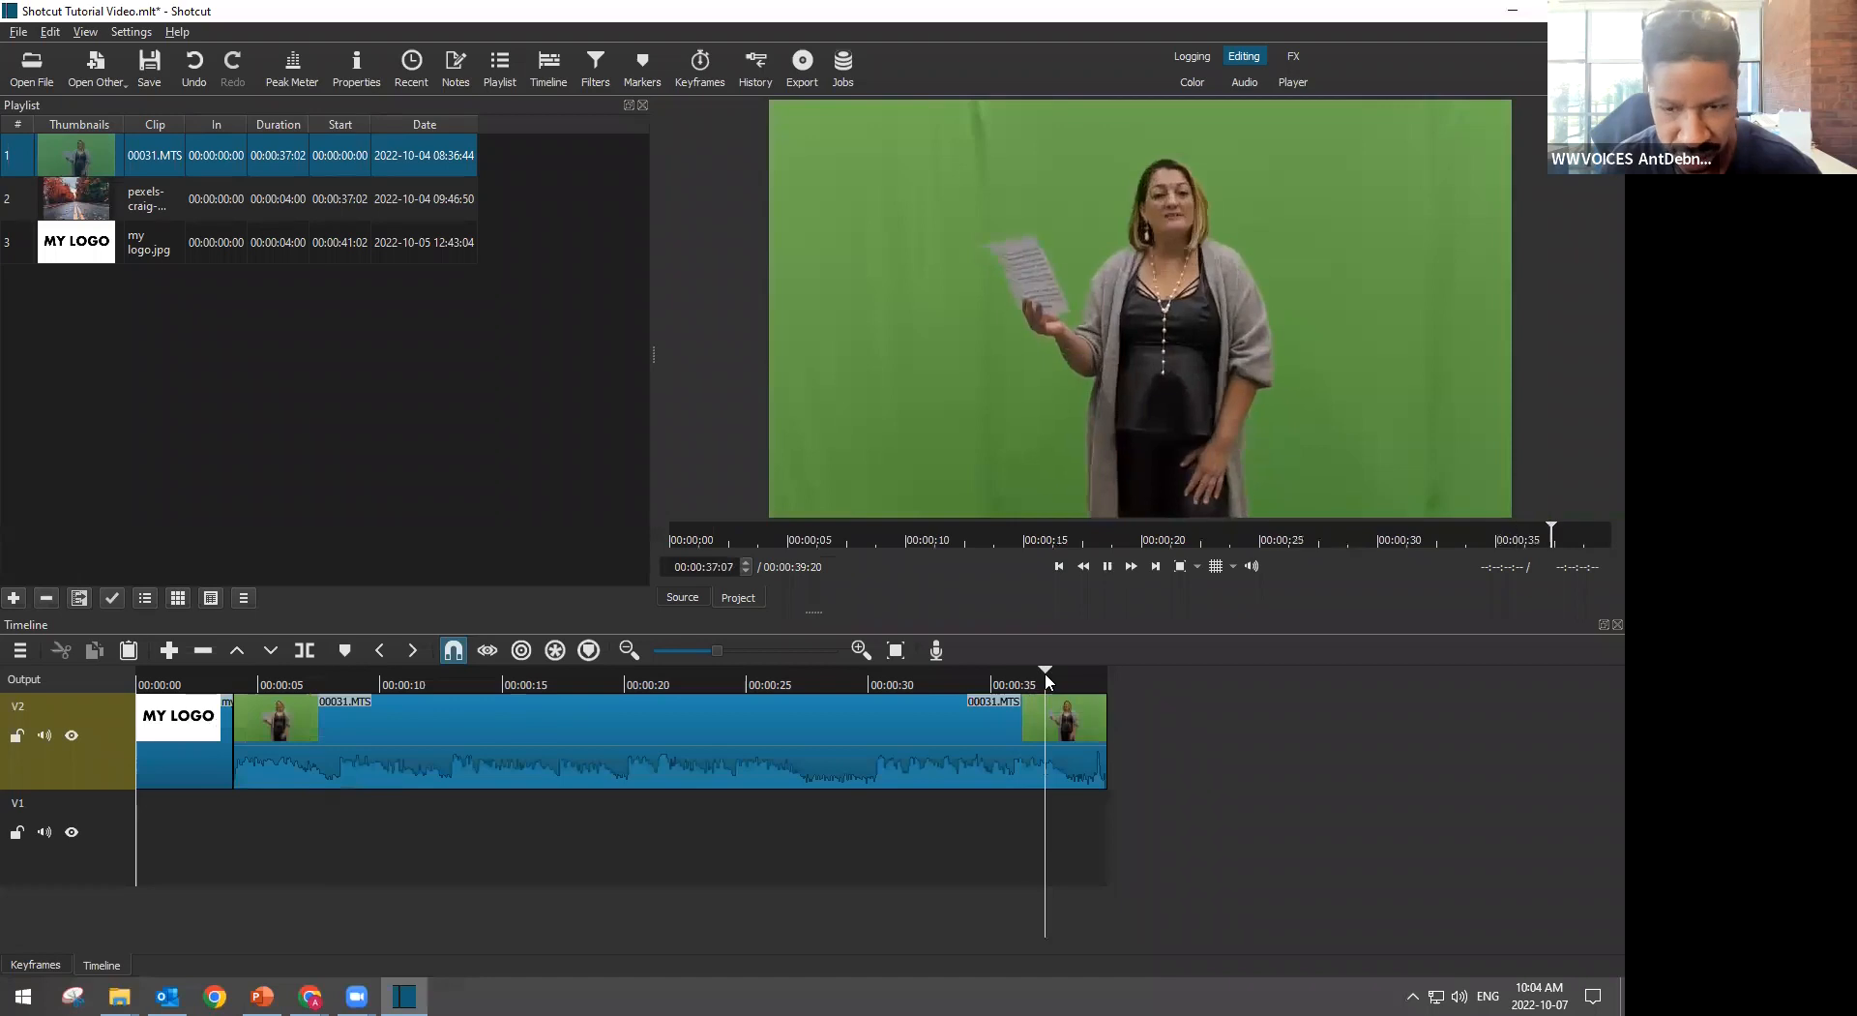
click(906, 683)
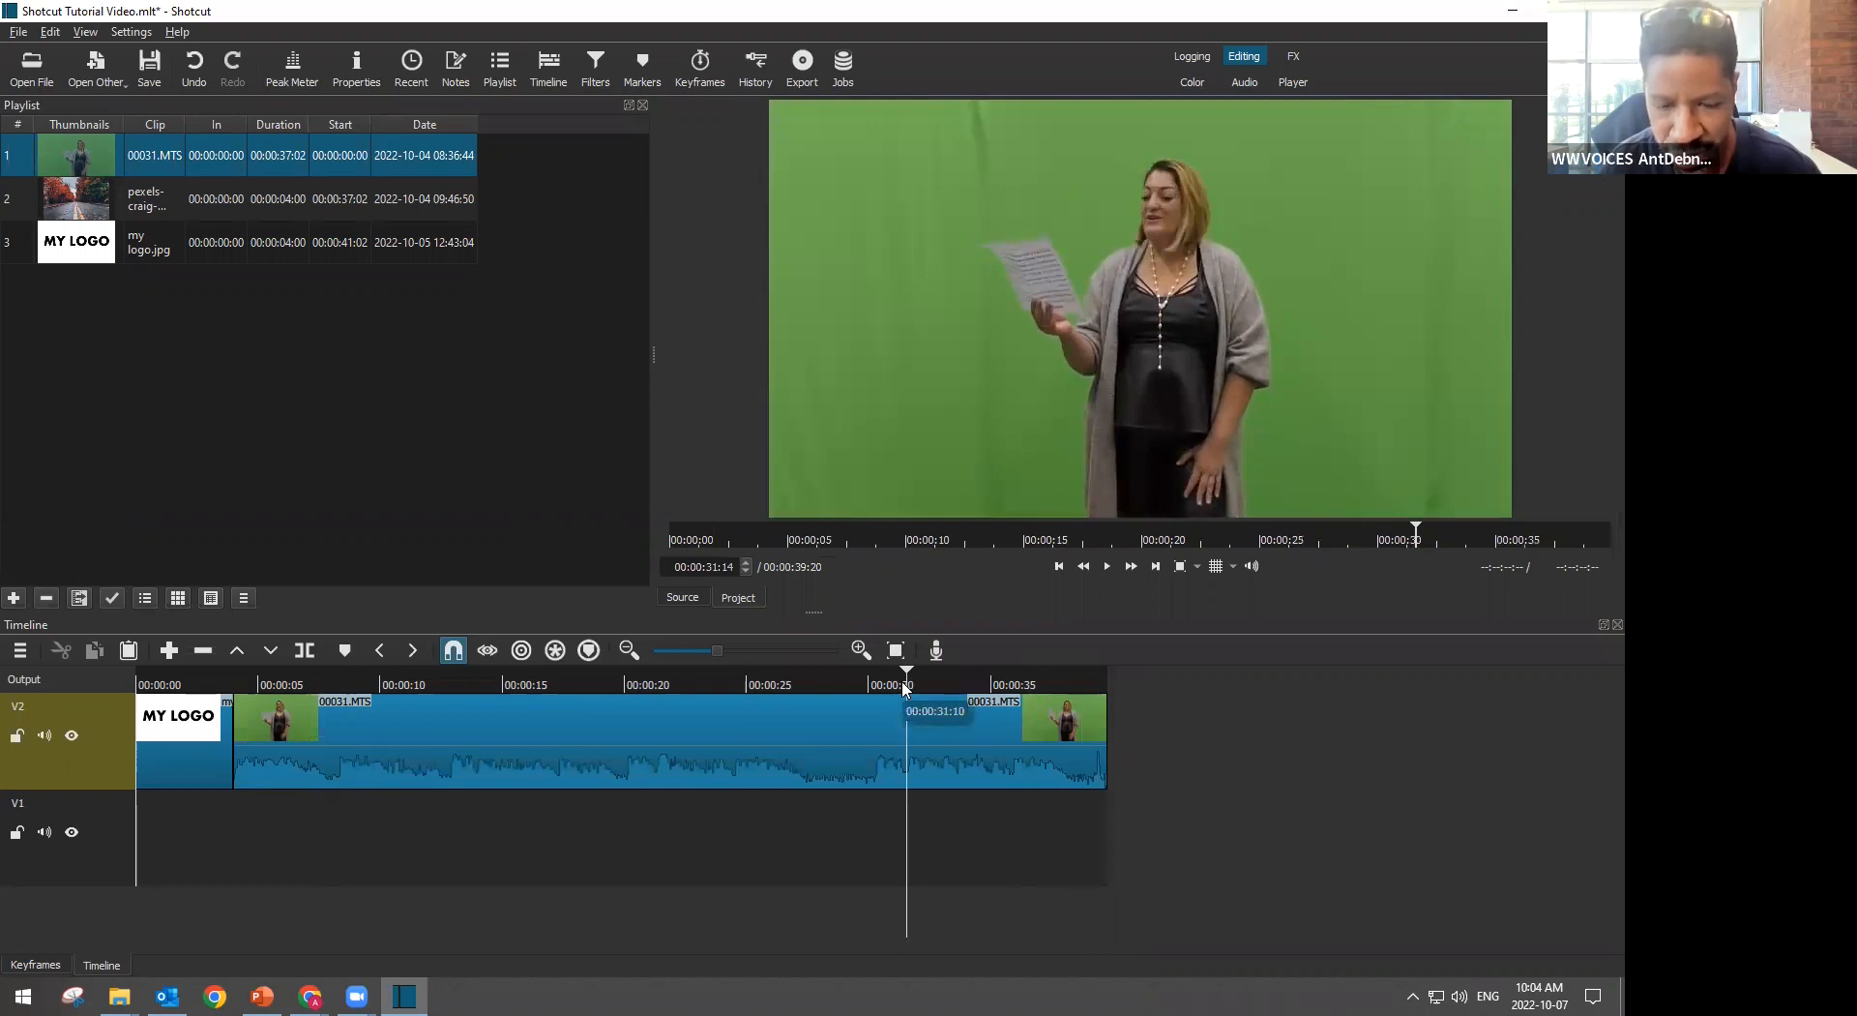
key(space)
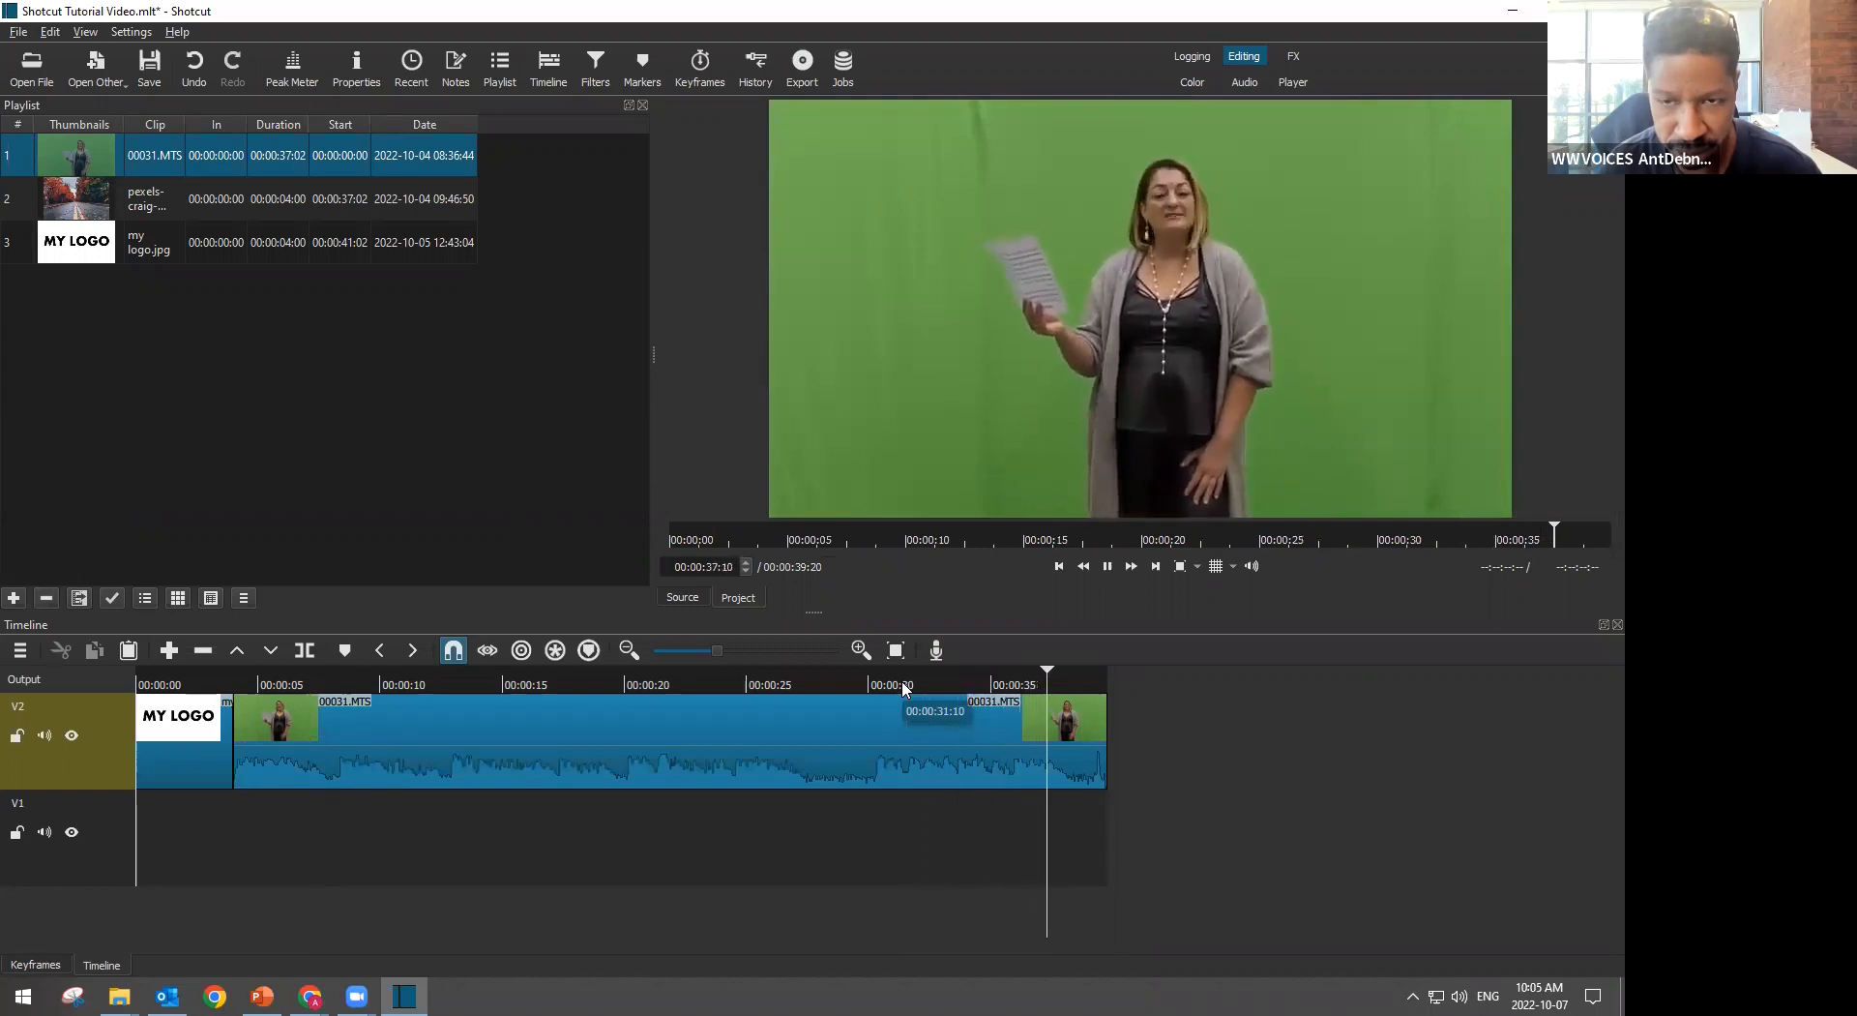
key(space)
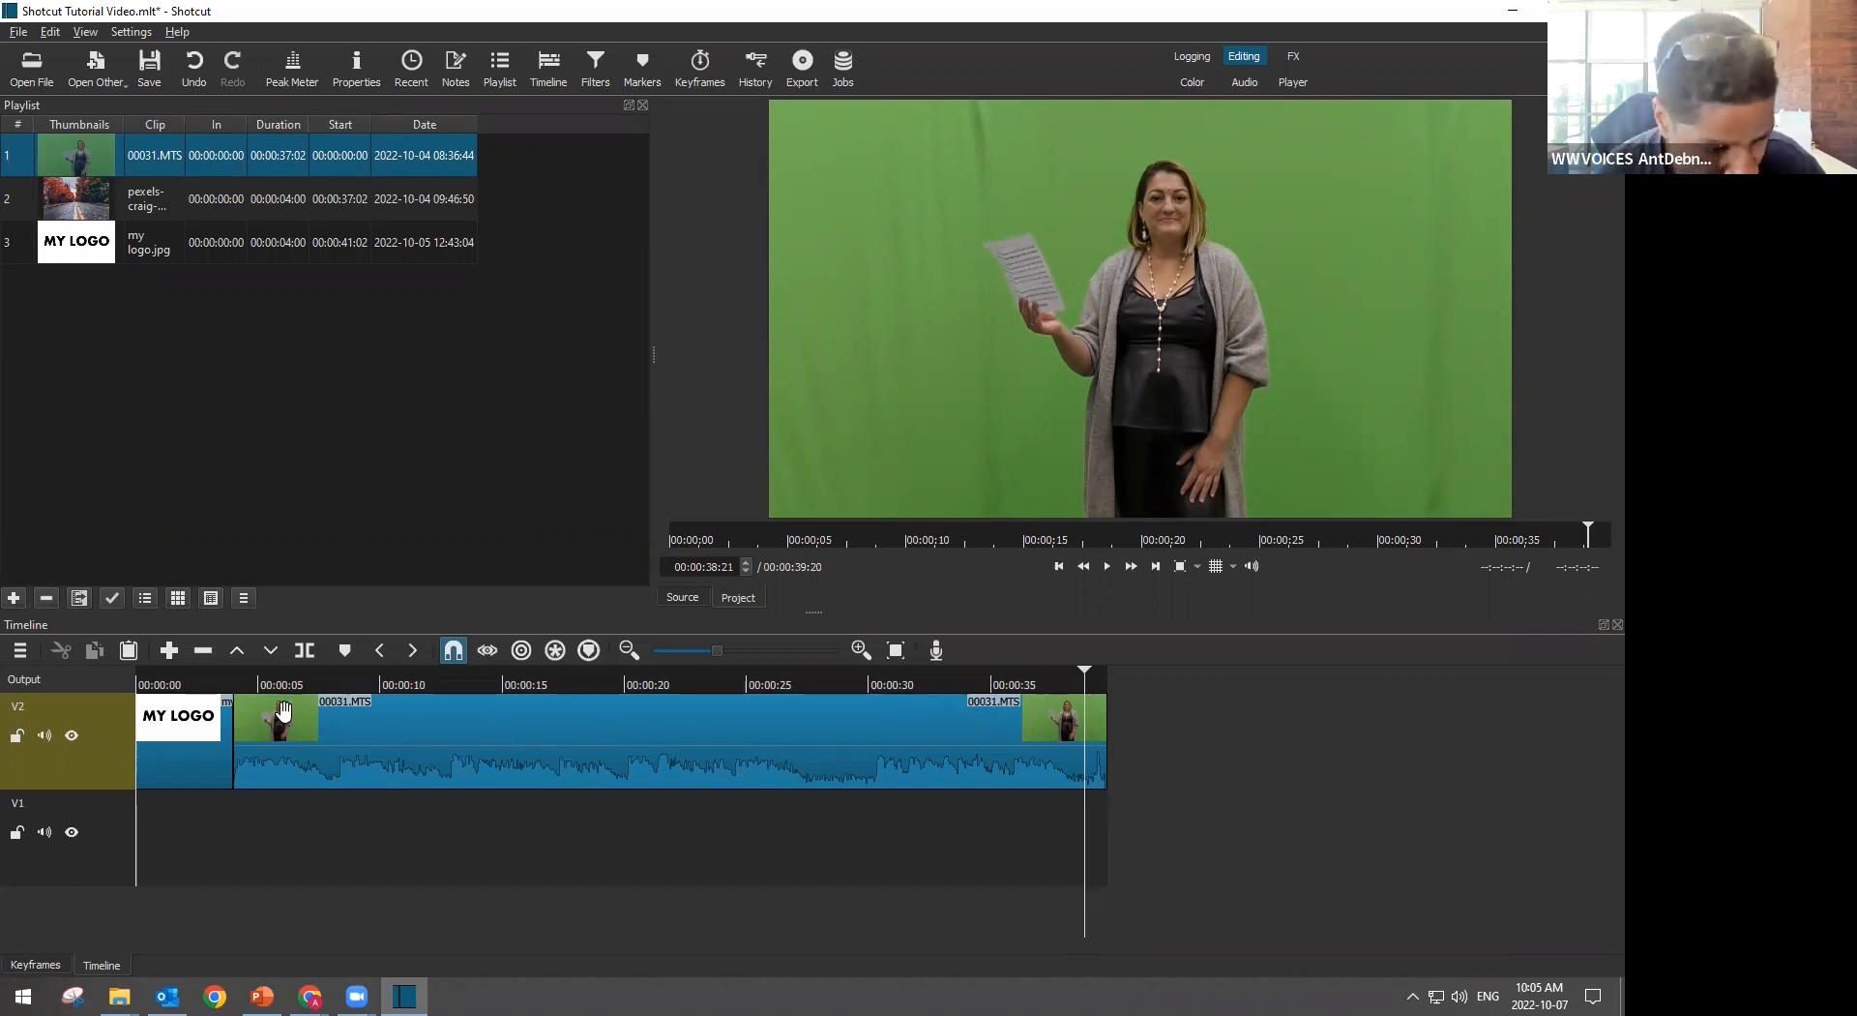
click(303, 658)
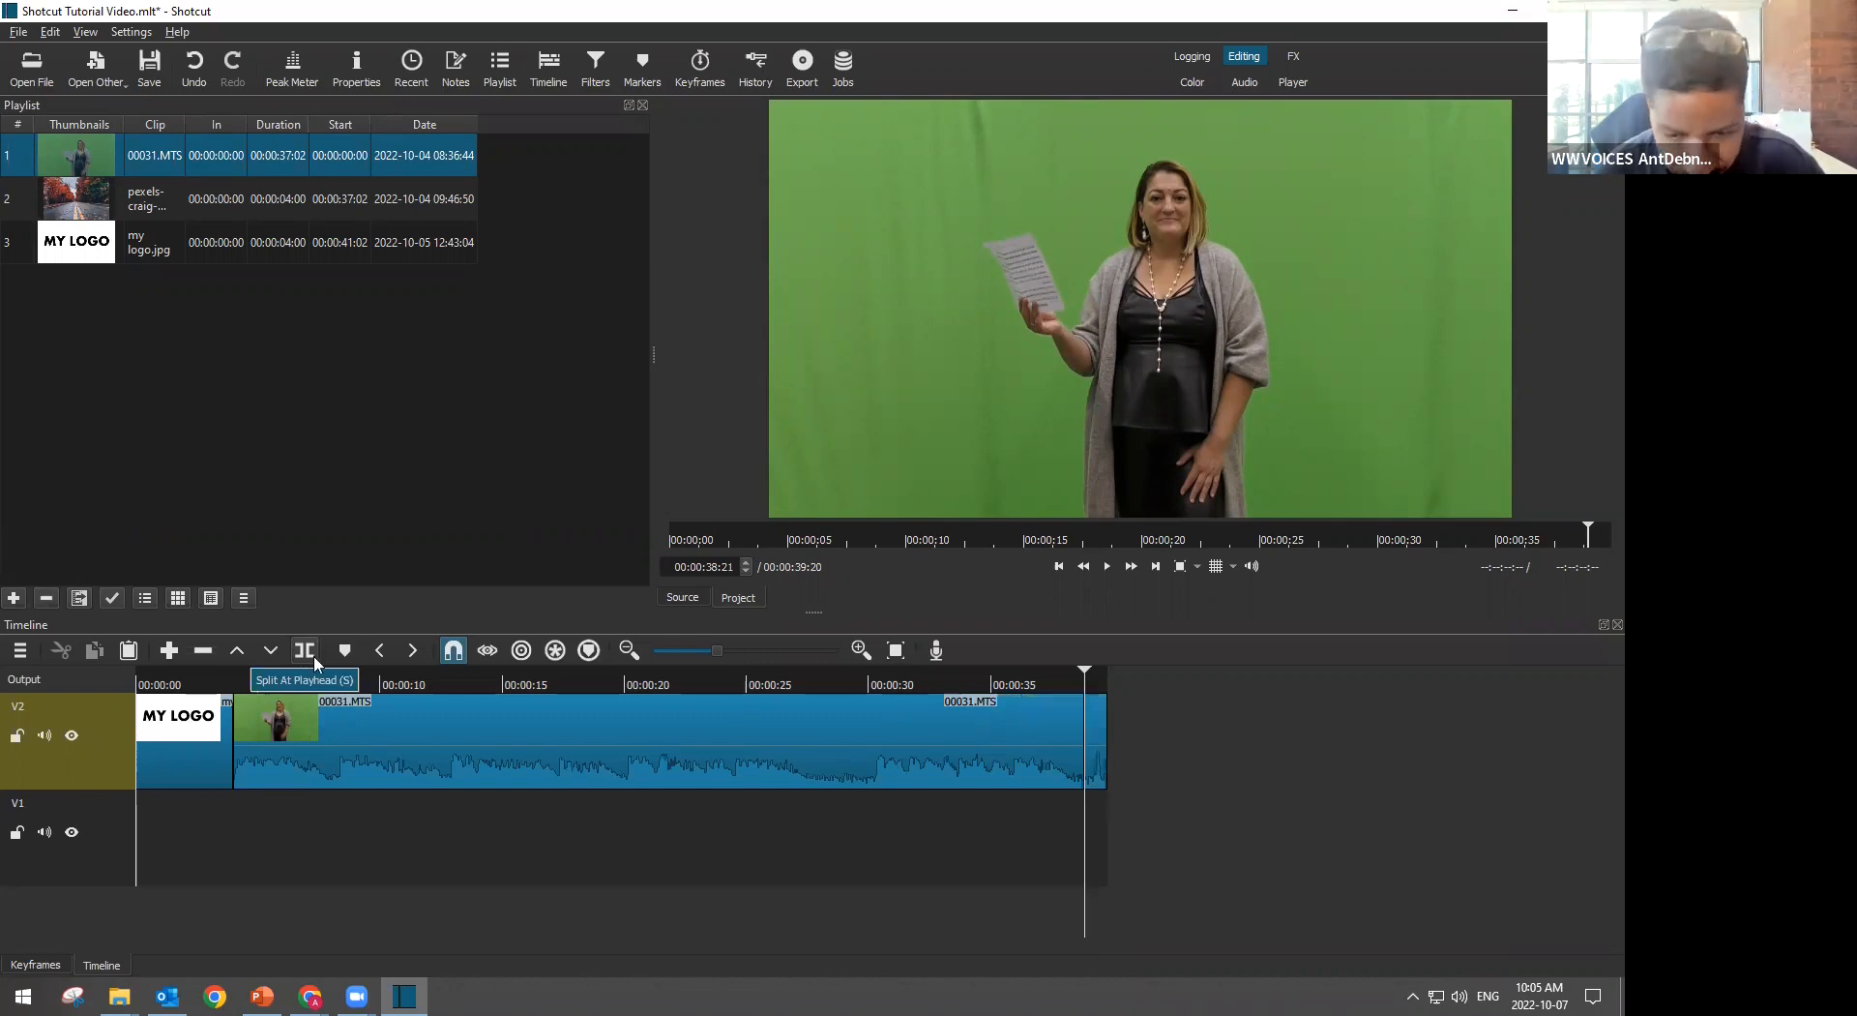
Delete the short leftover segment at the end of 00031.MTS and play the new ending
click(1100, 740)
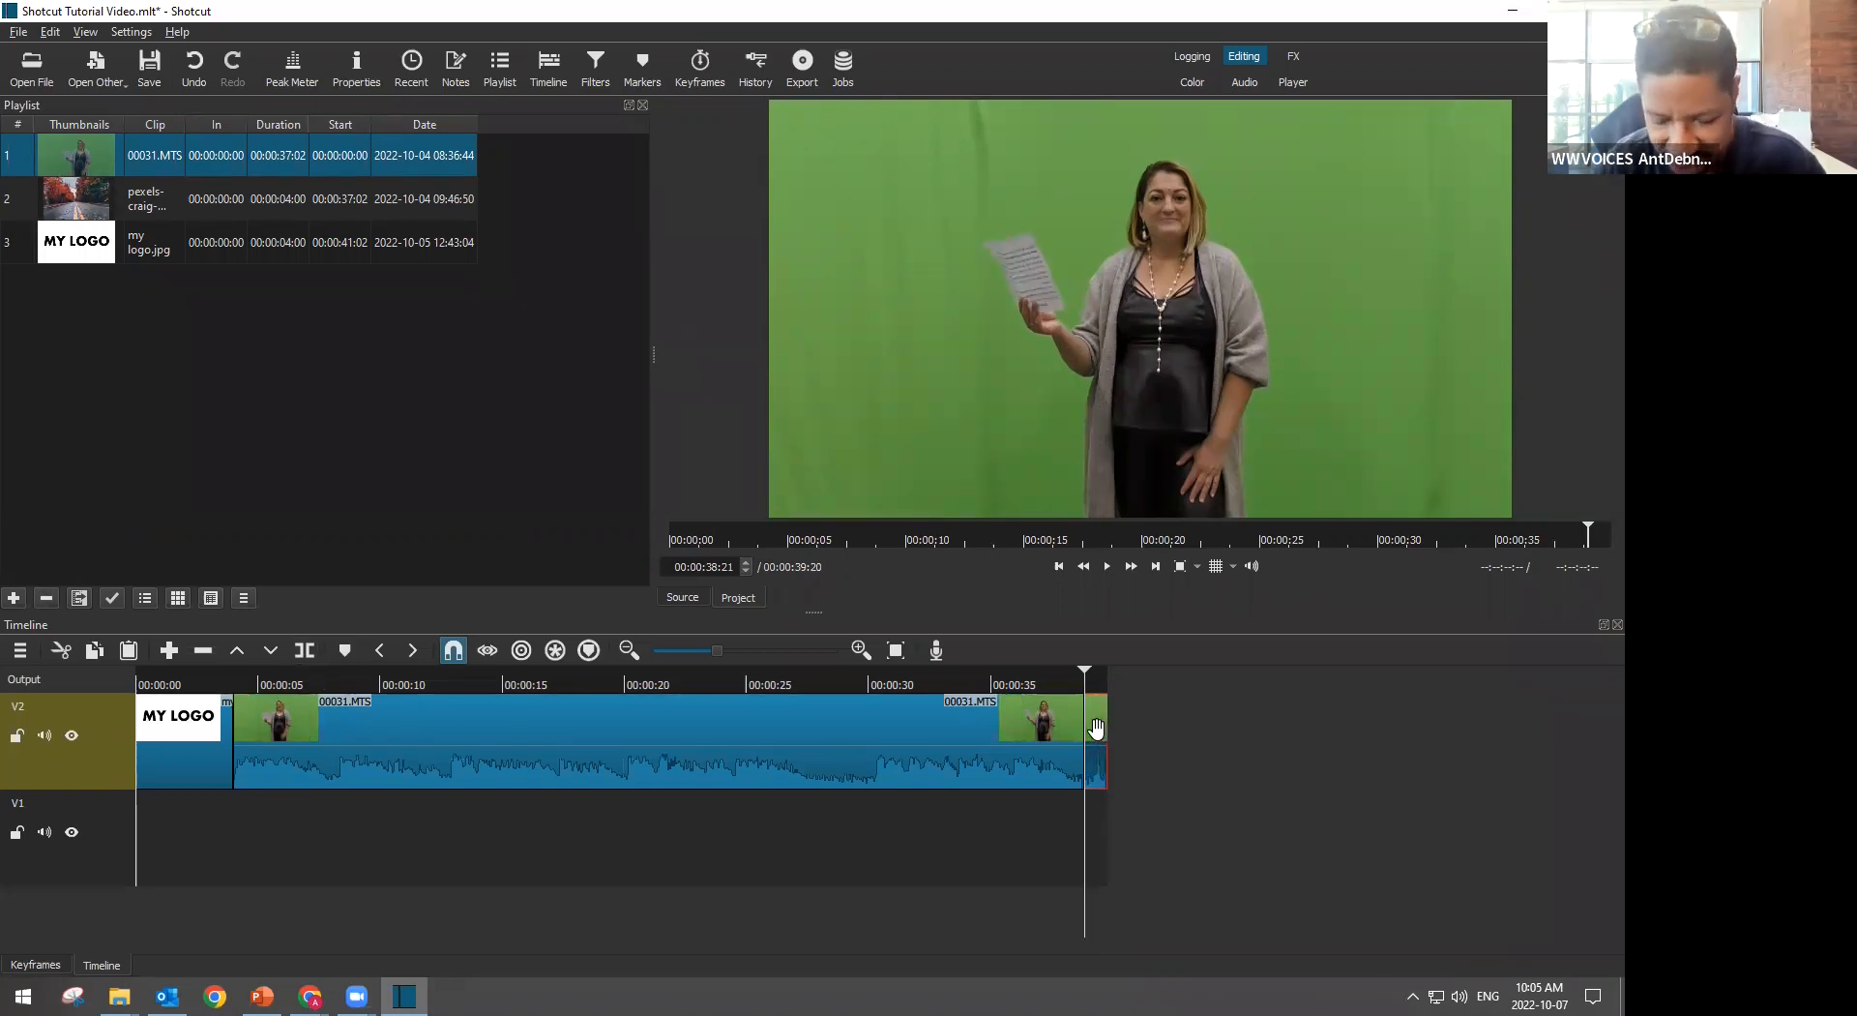
key(Delete)
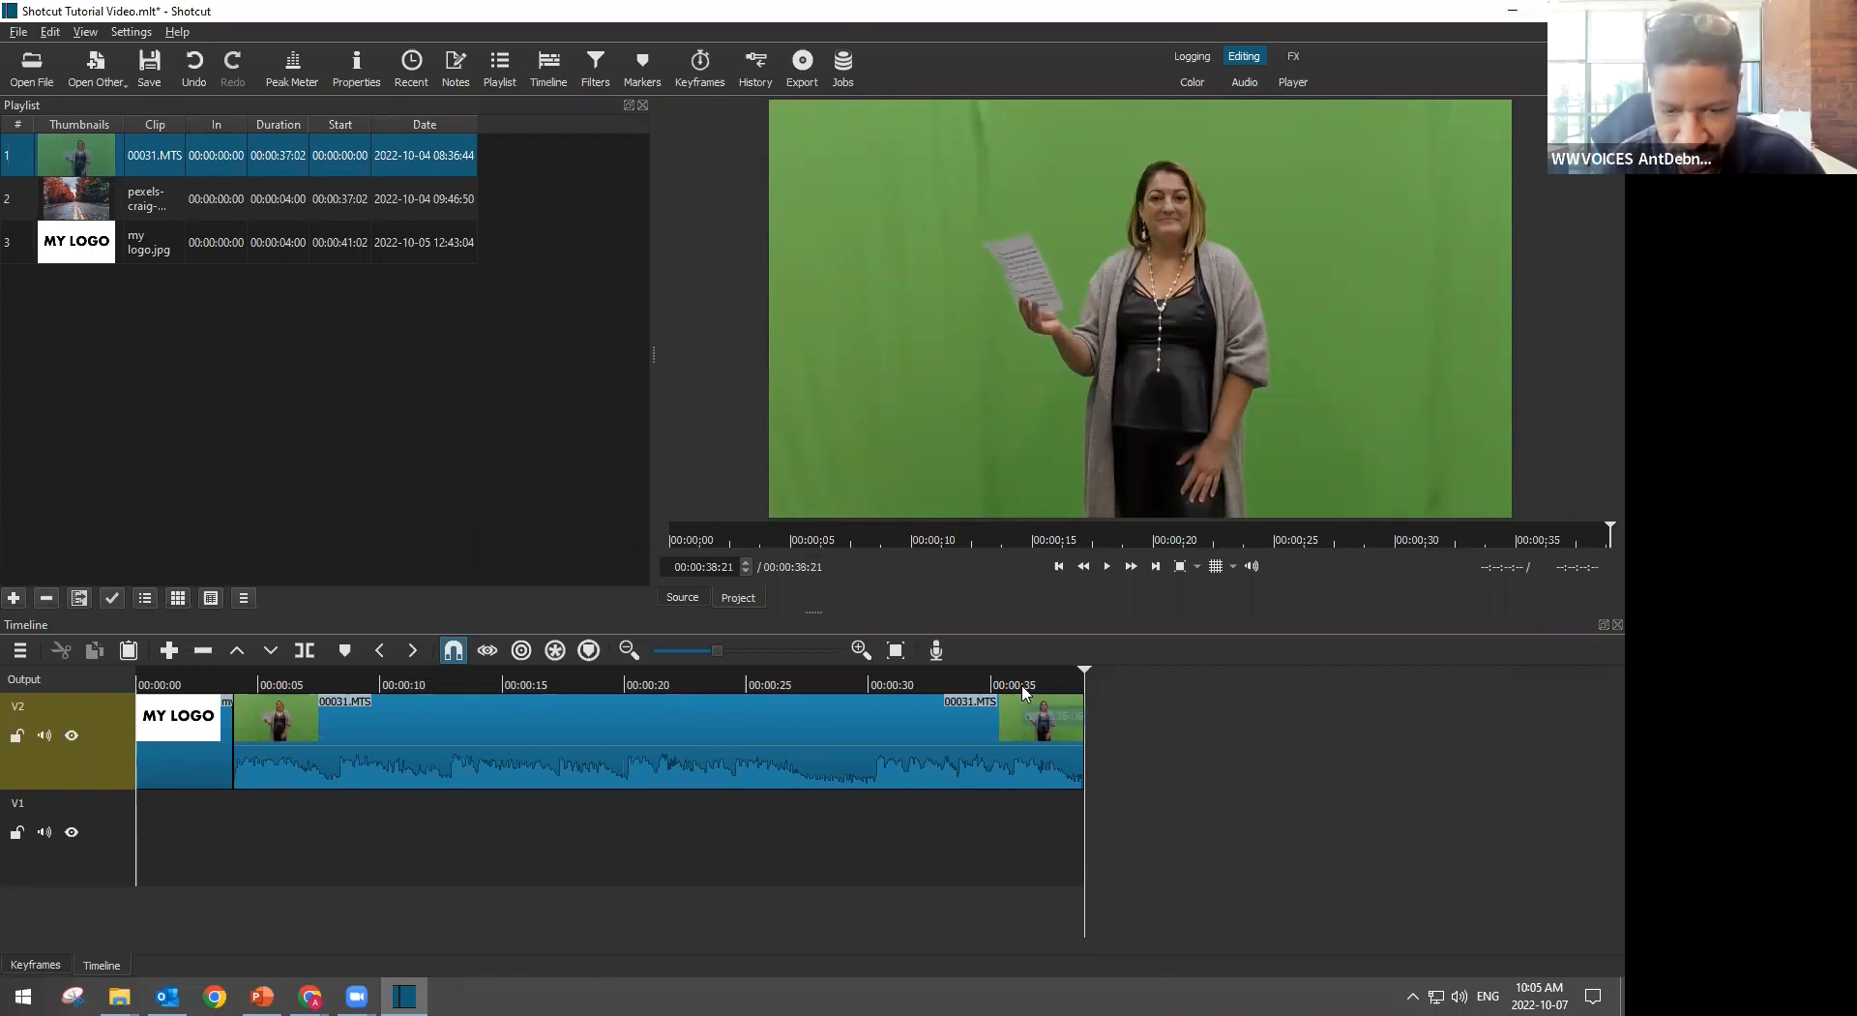
click(1006, 685)
key(space)
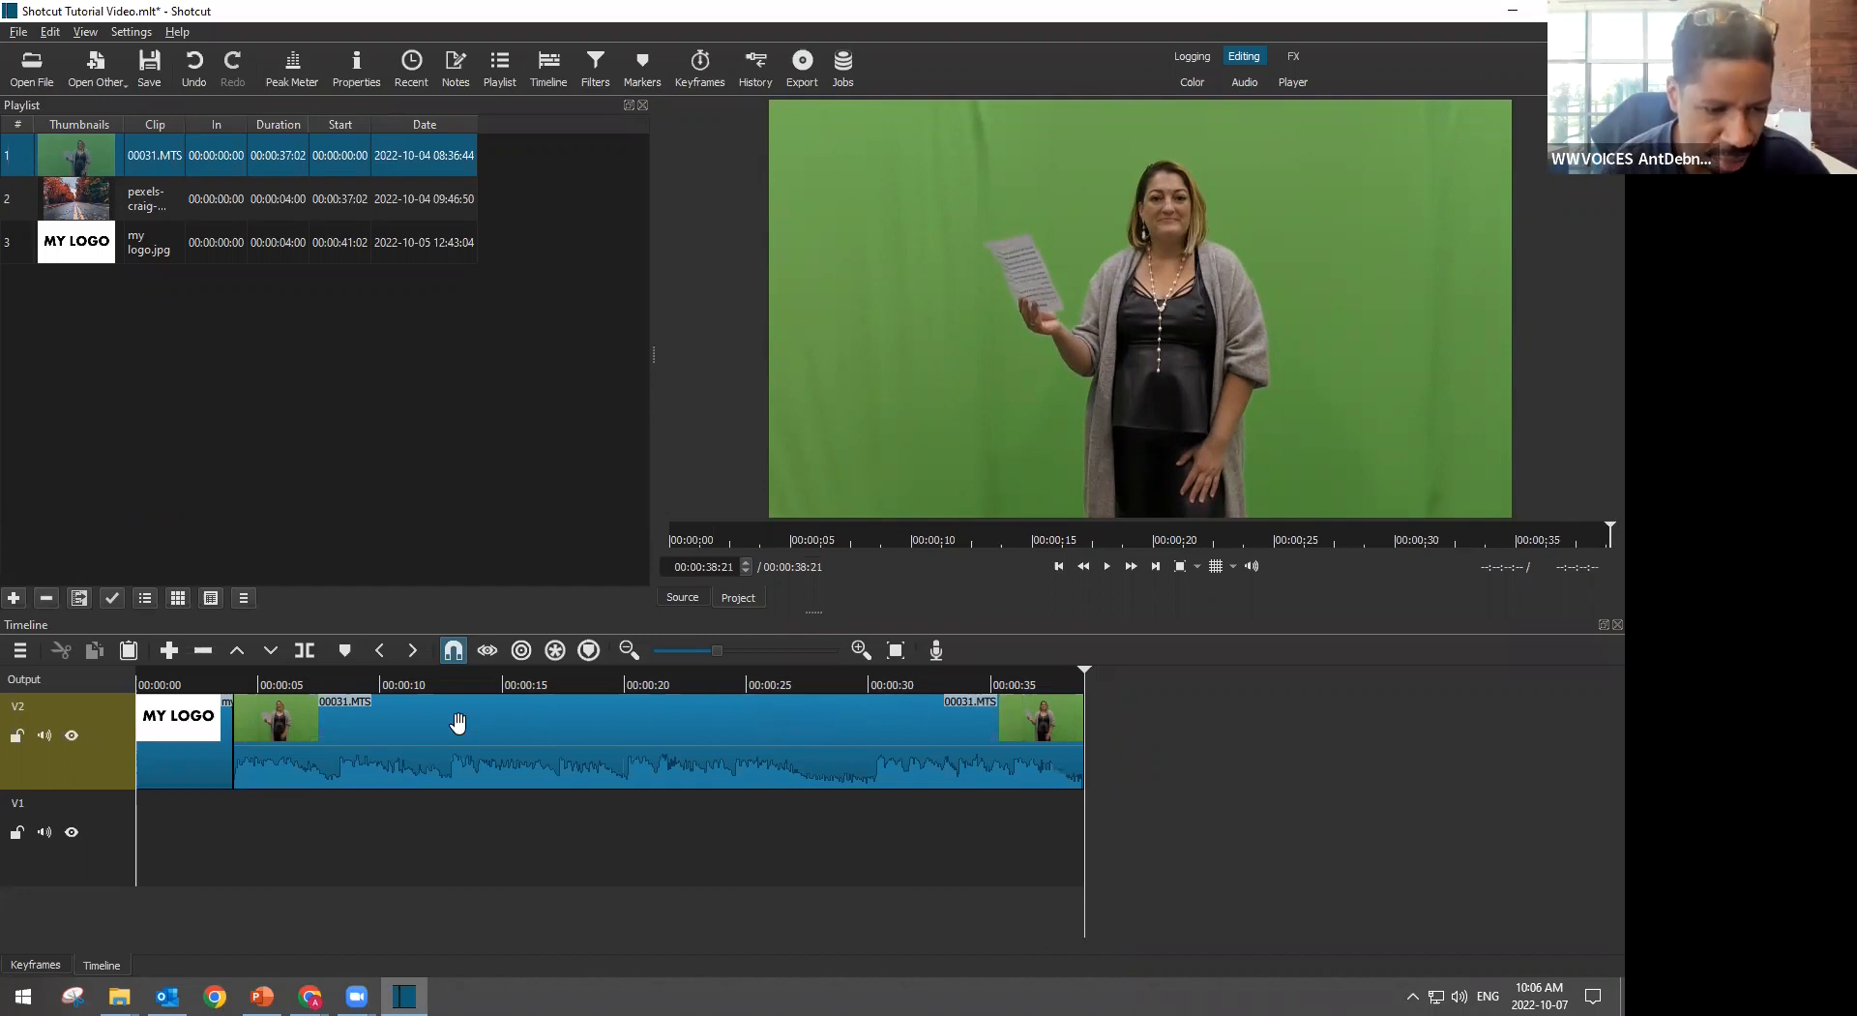
Add a Fade In Video filter to the 00031.MTS clip on V2
click(283, 732)
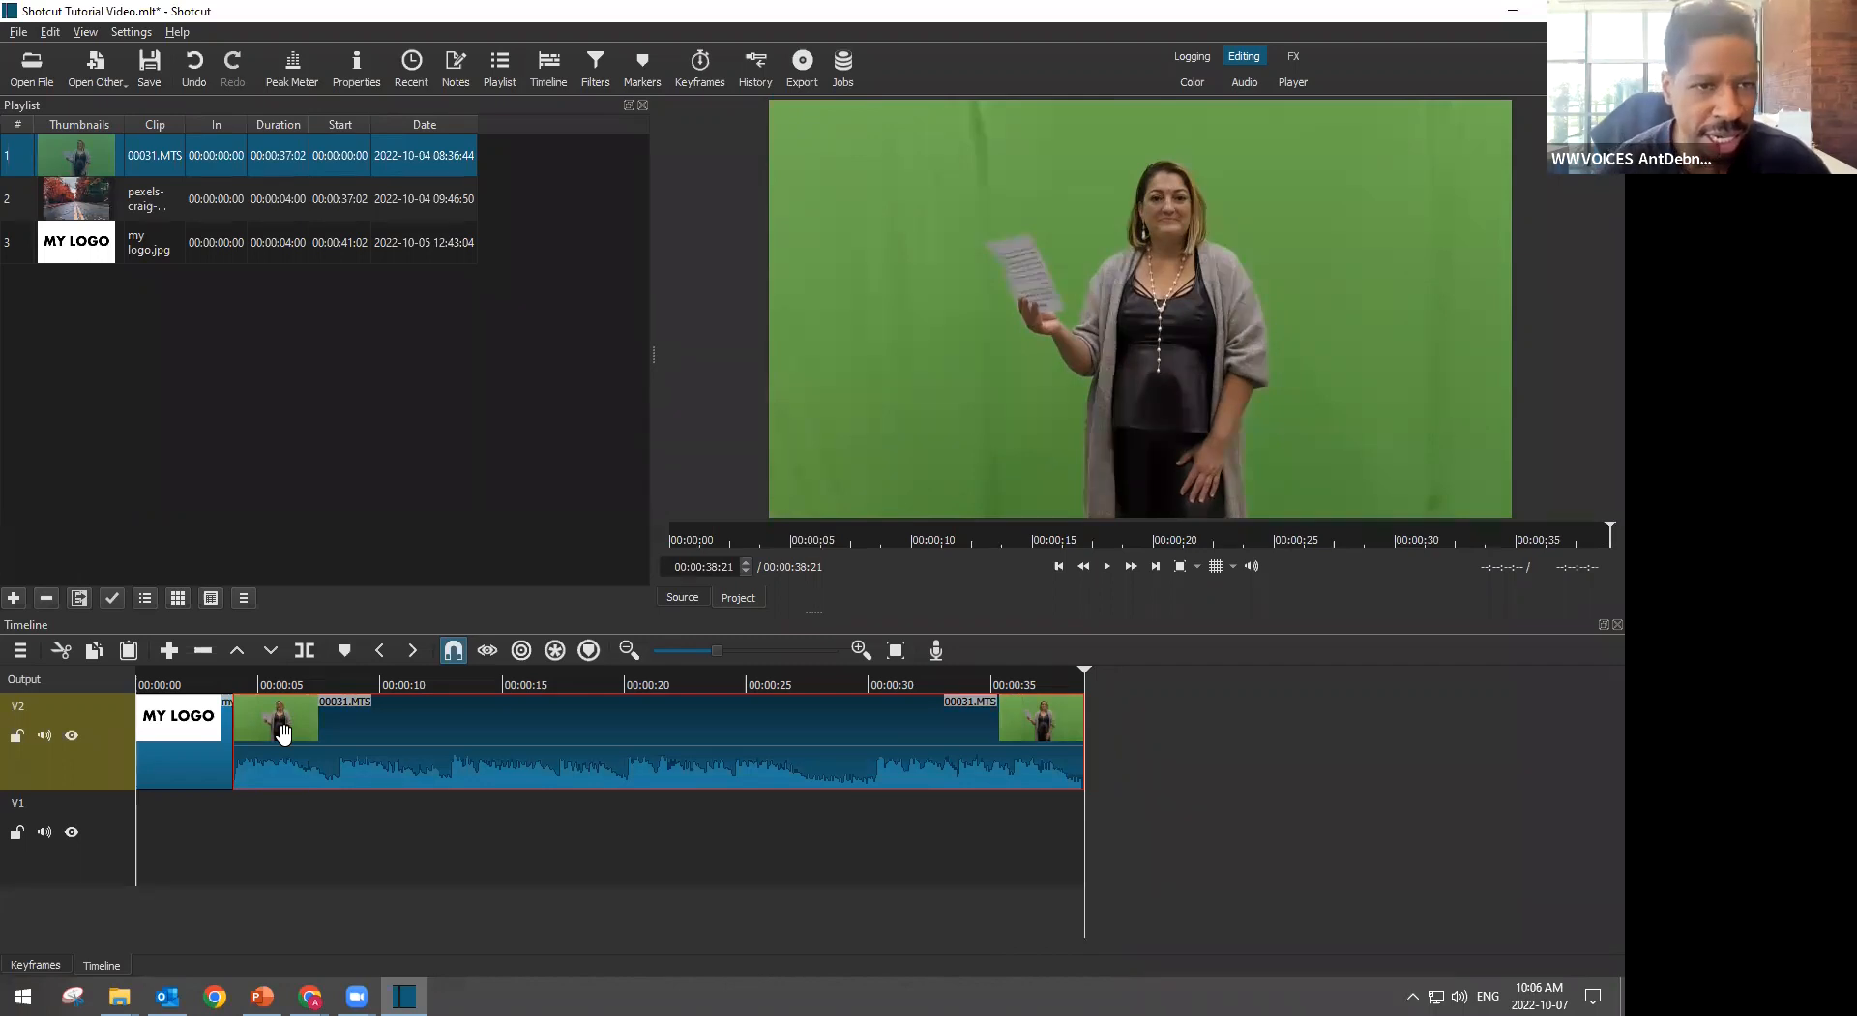
click(597, 83)
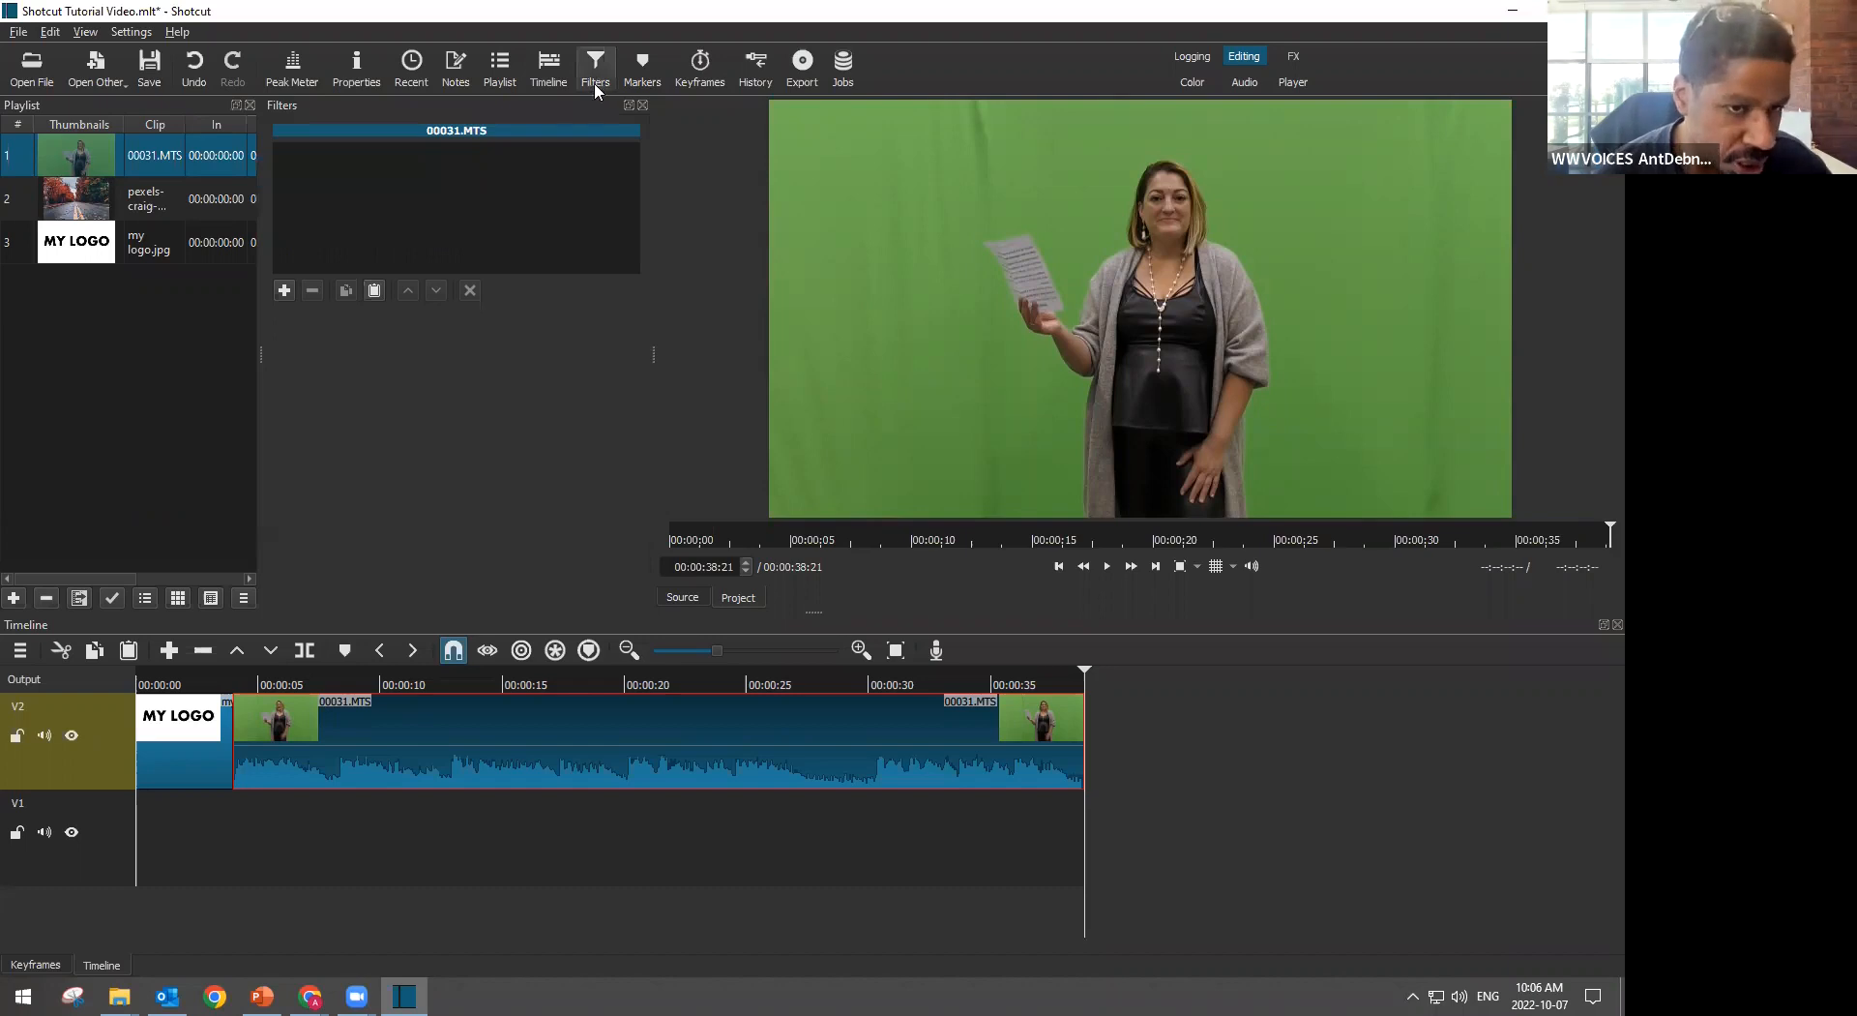
click(280, 293)
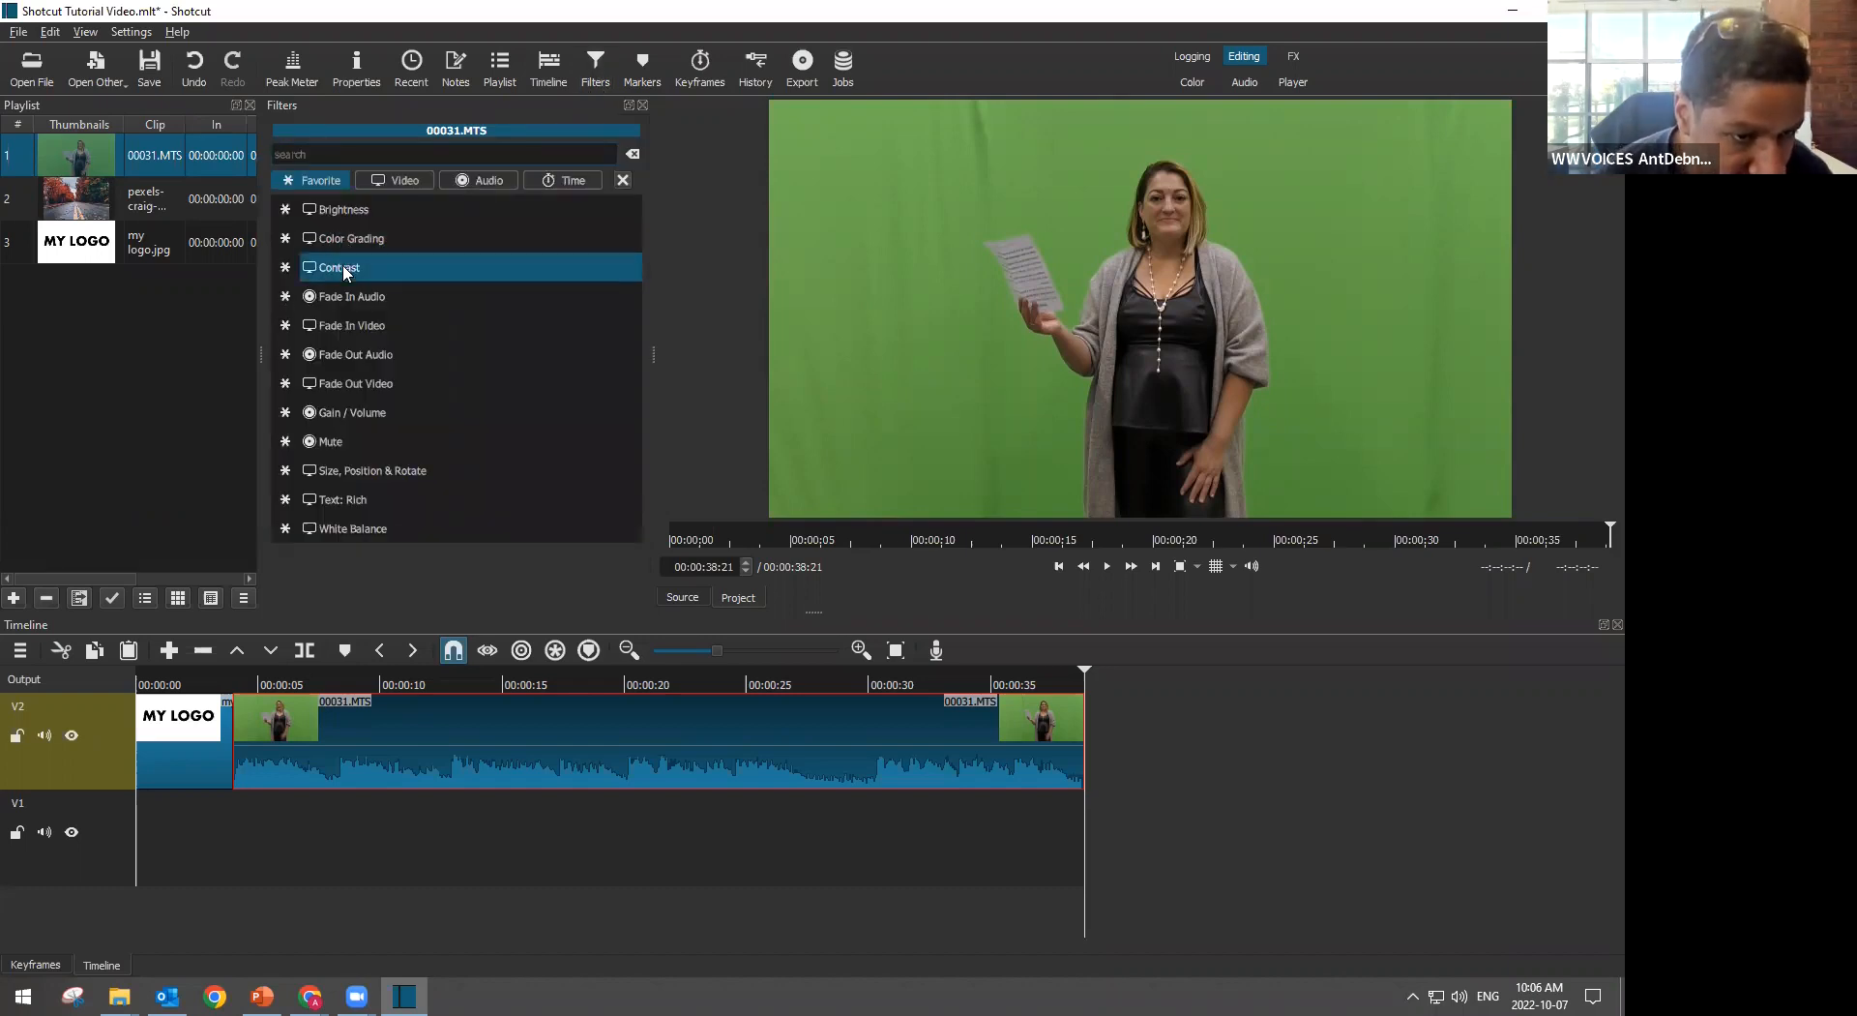
click(351, 327)
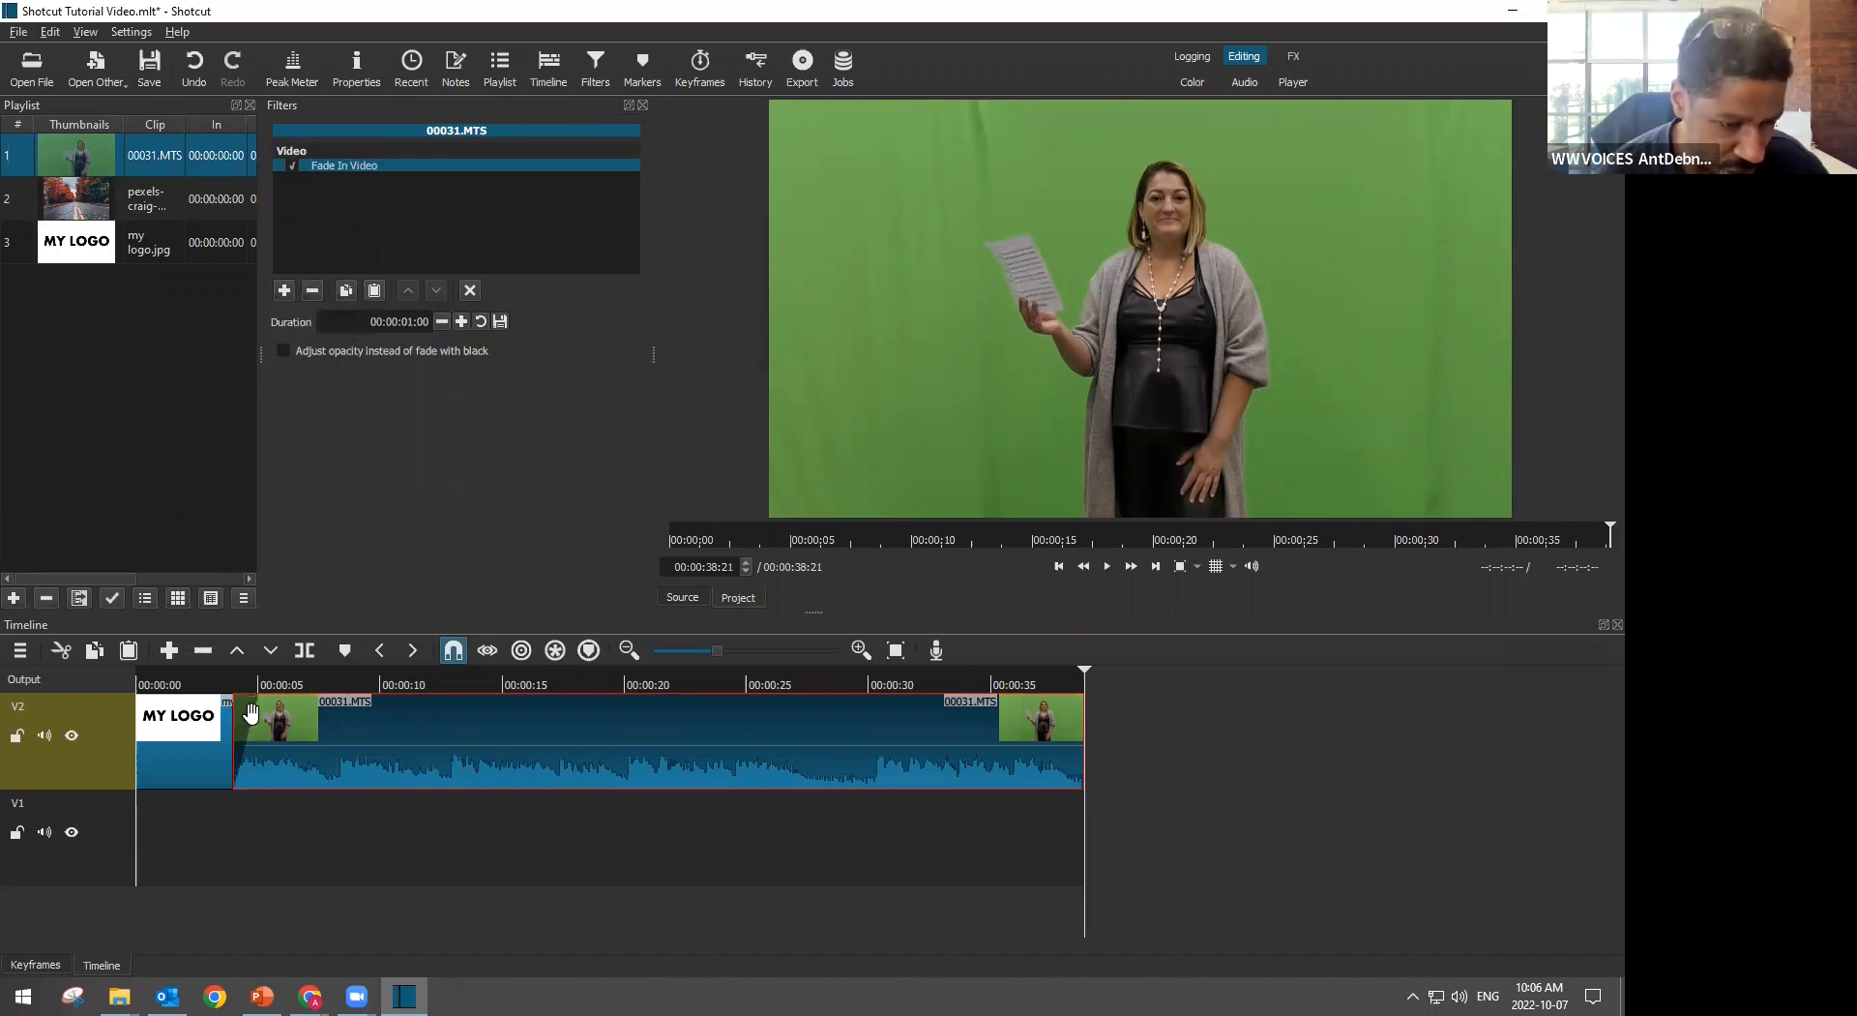
Play from about 00:00:03:01 in the logo into the 00031.MTS clip to check the fade-in
drag(249, 724, 211, 685)
click(211, 685)
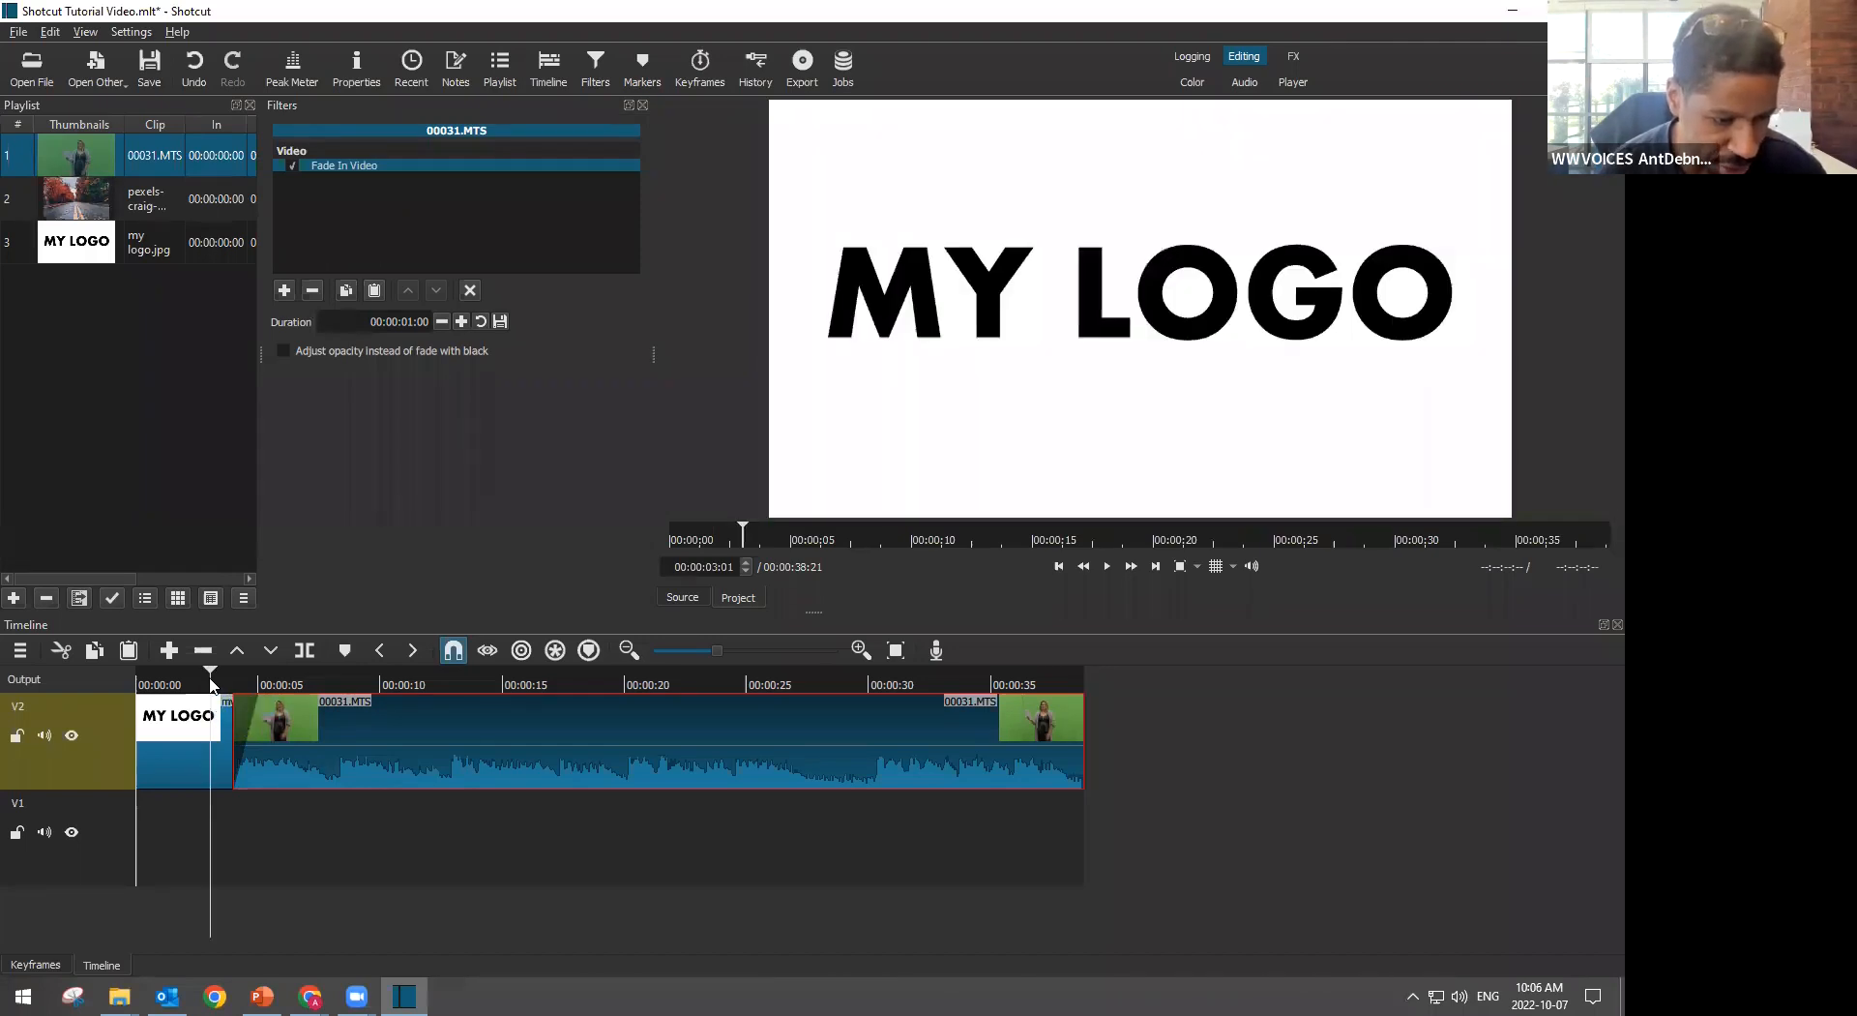
key(space)
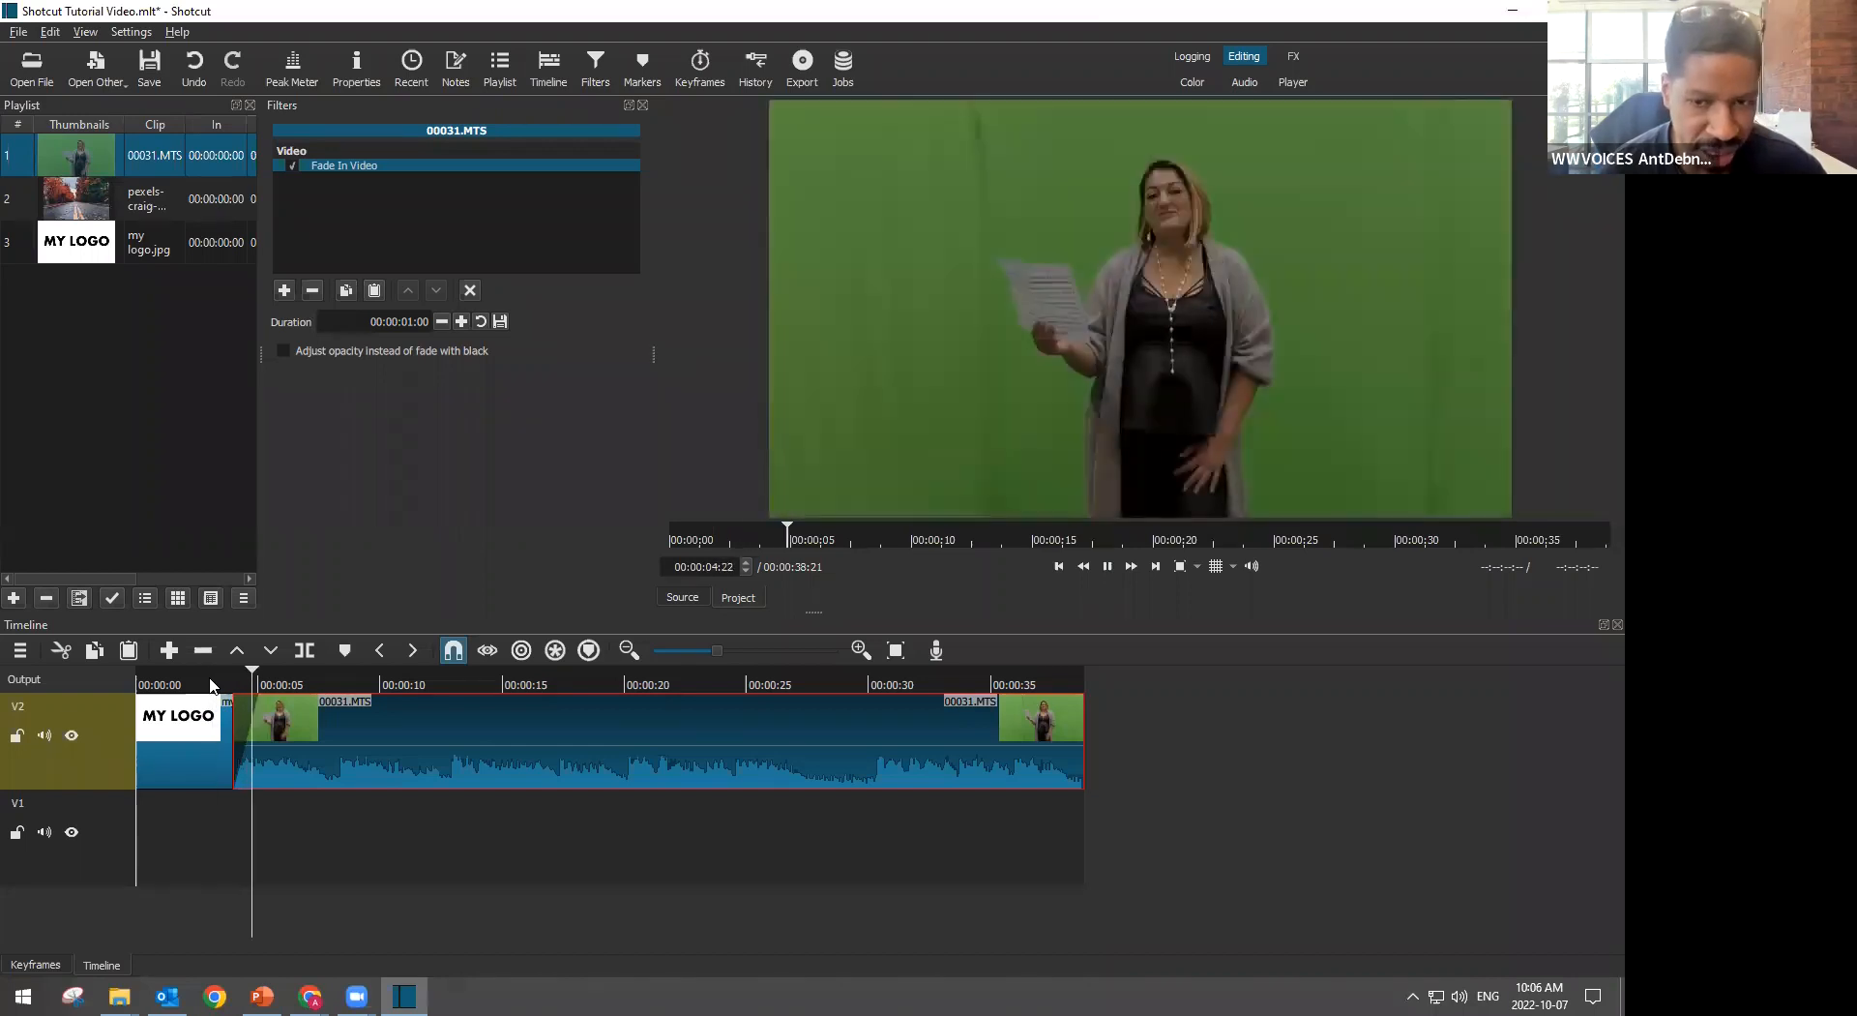
key(space)
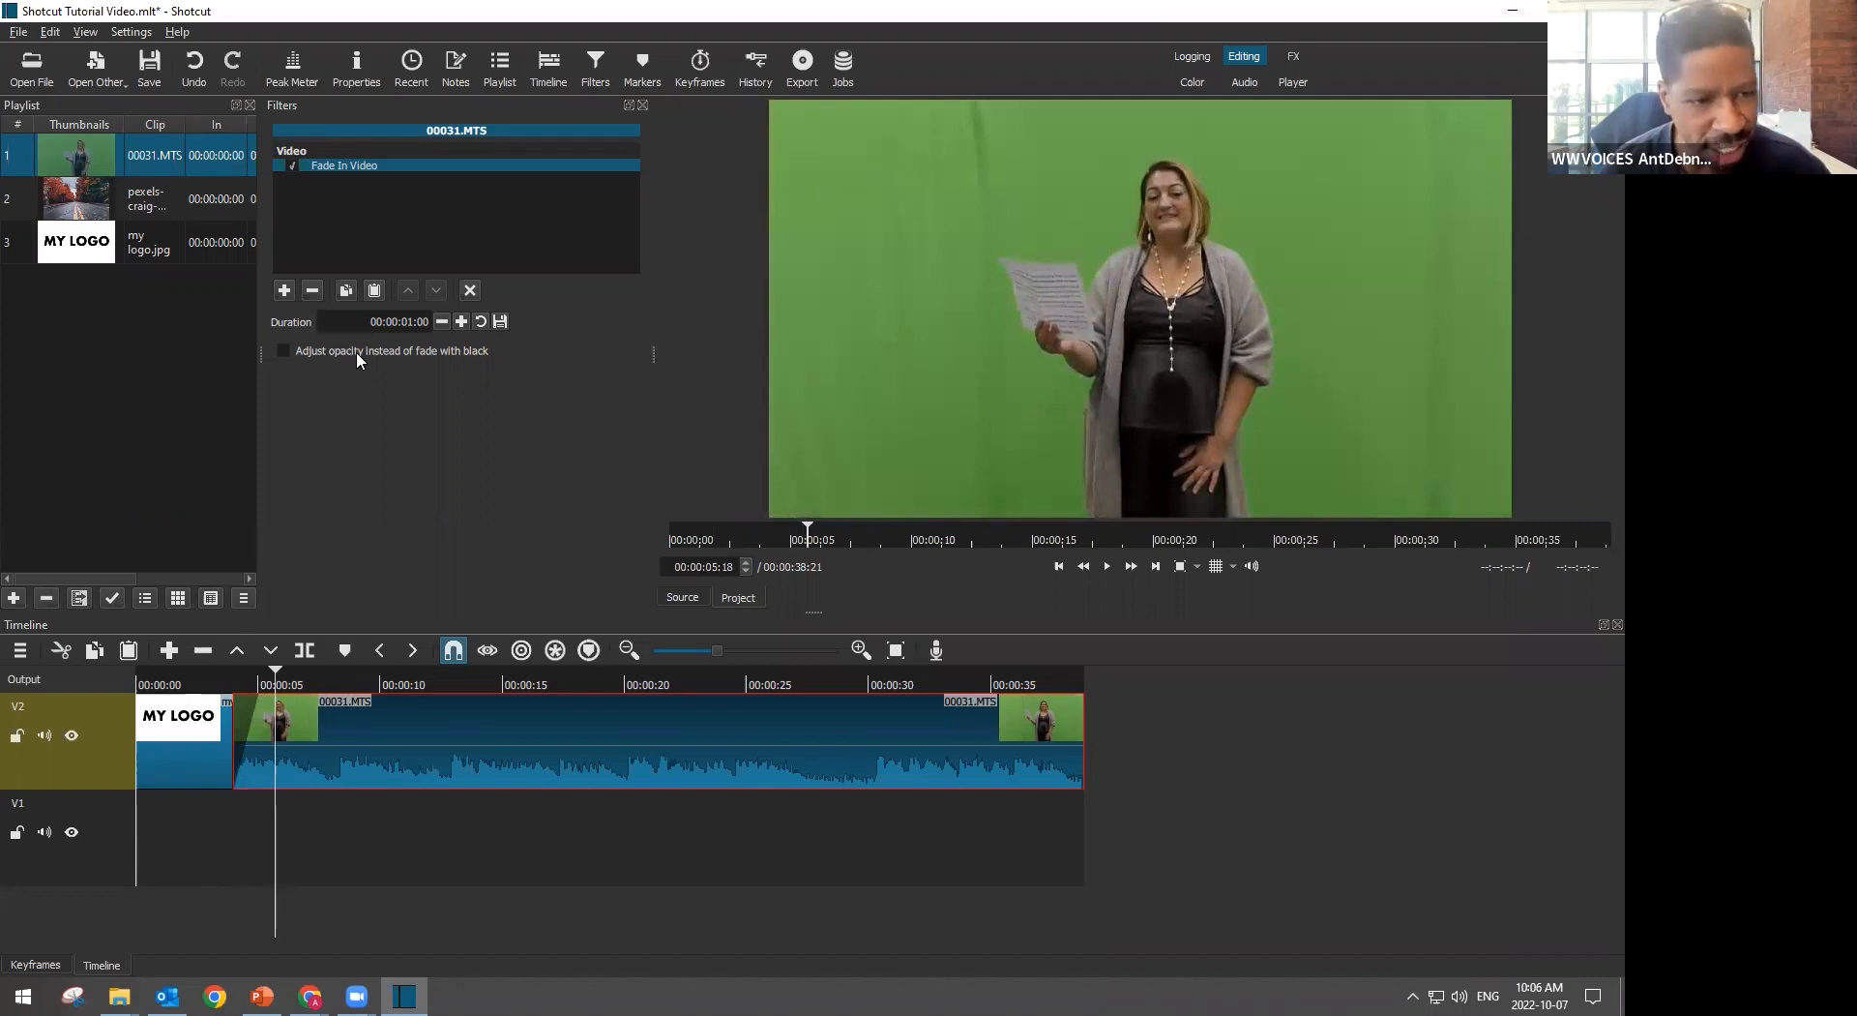
Set the Fade In Video duration to 00:00:02:00 and play the change from the logo to the footage
double_click(408, 323)
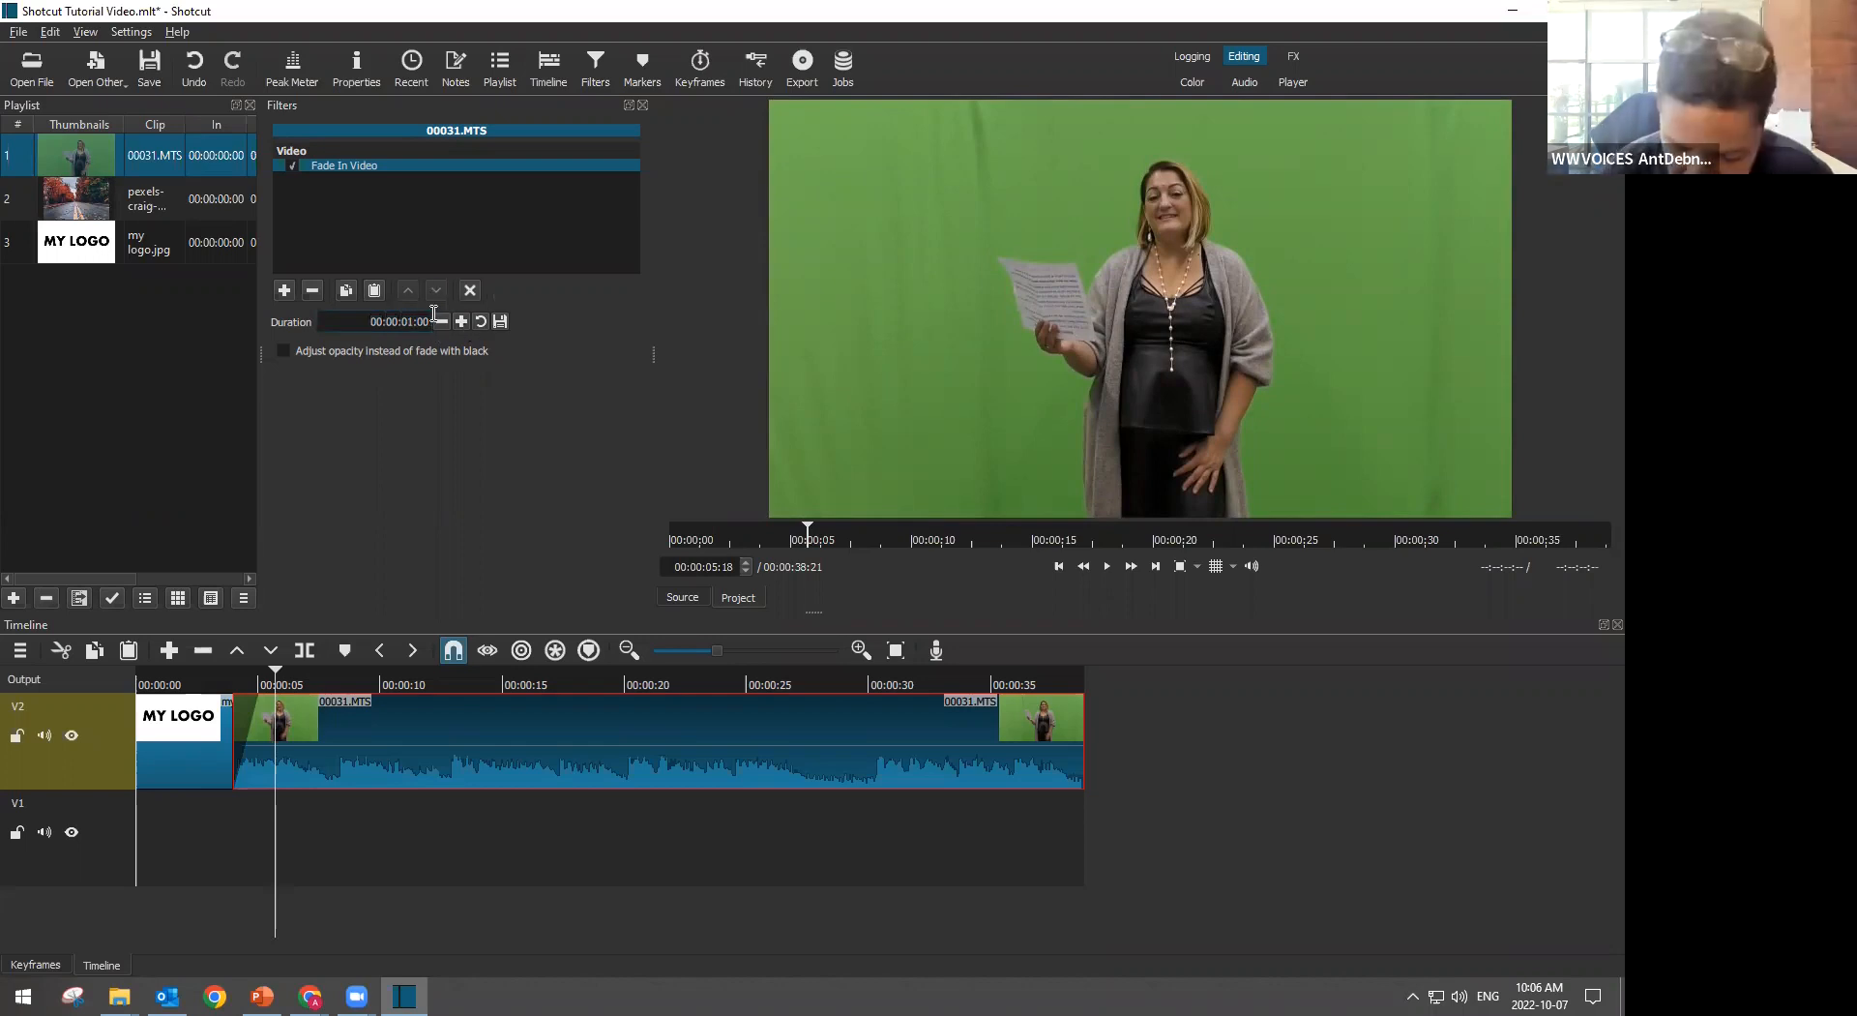
key(BackSpace)
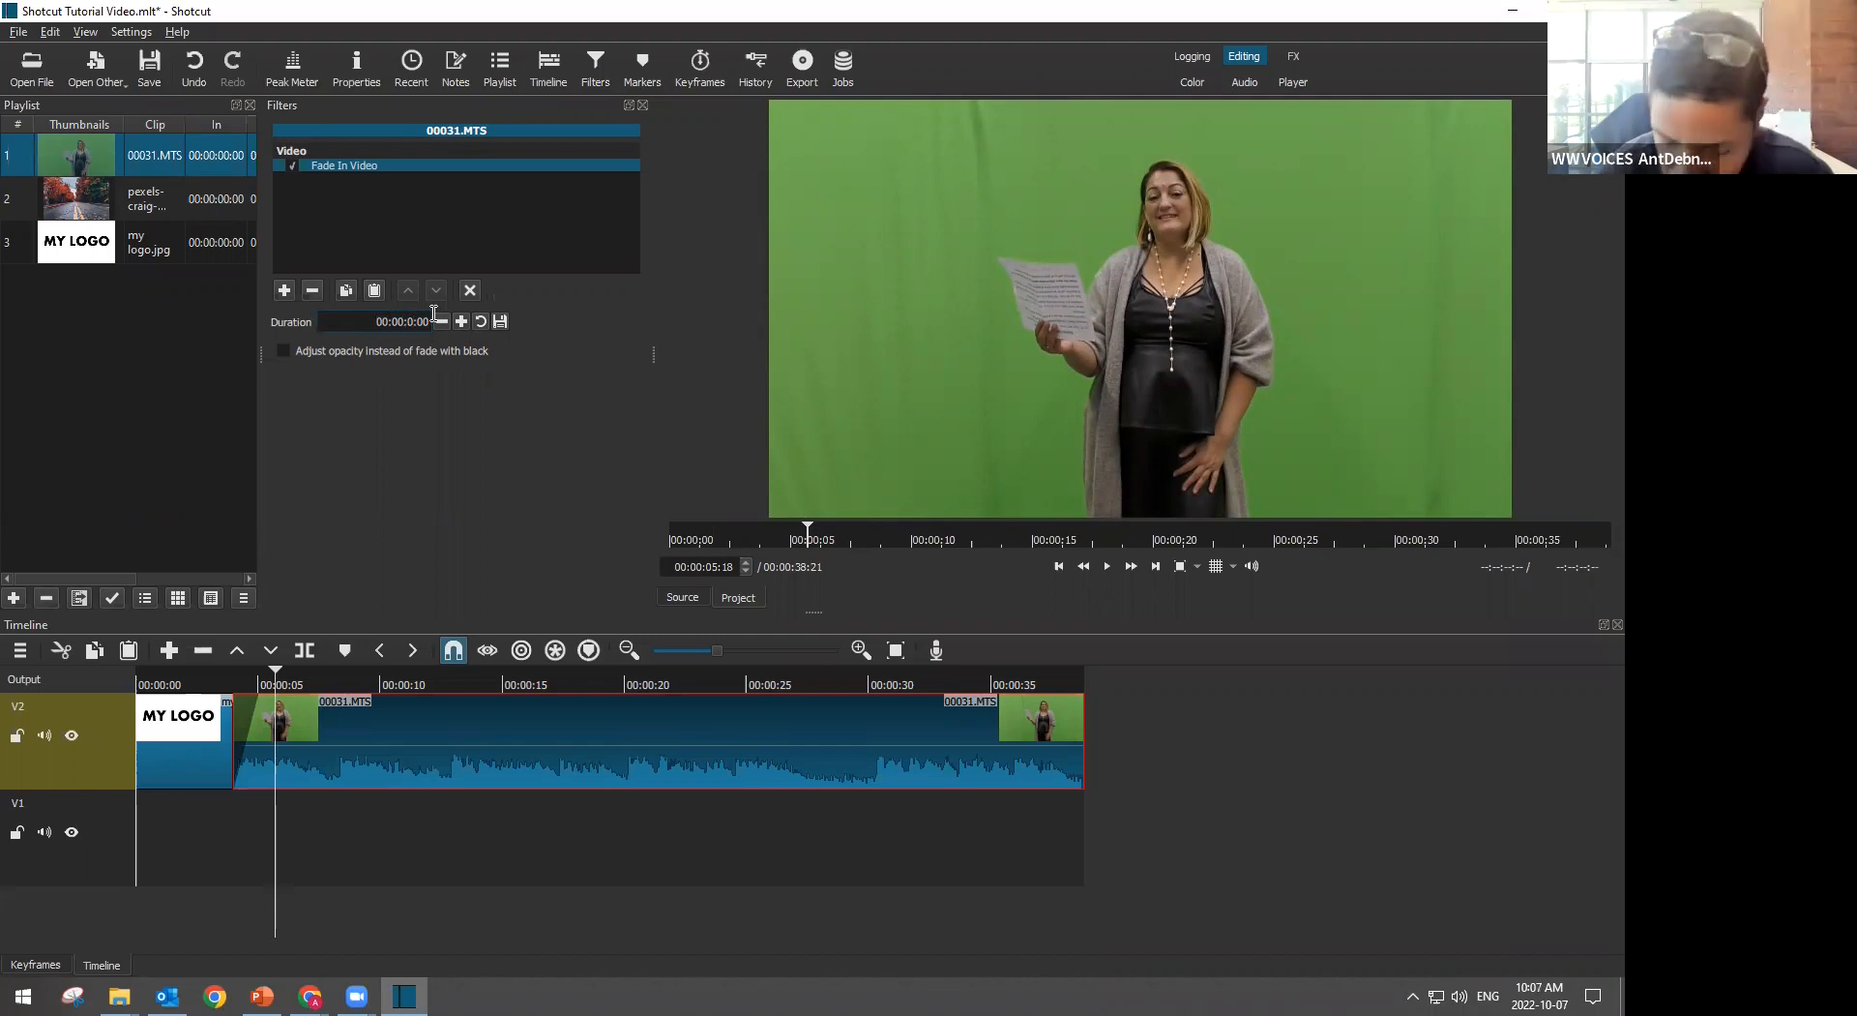
text(2)
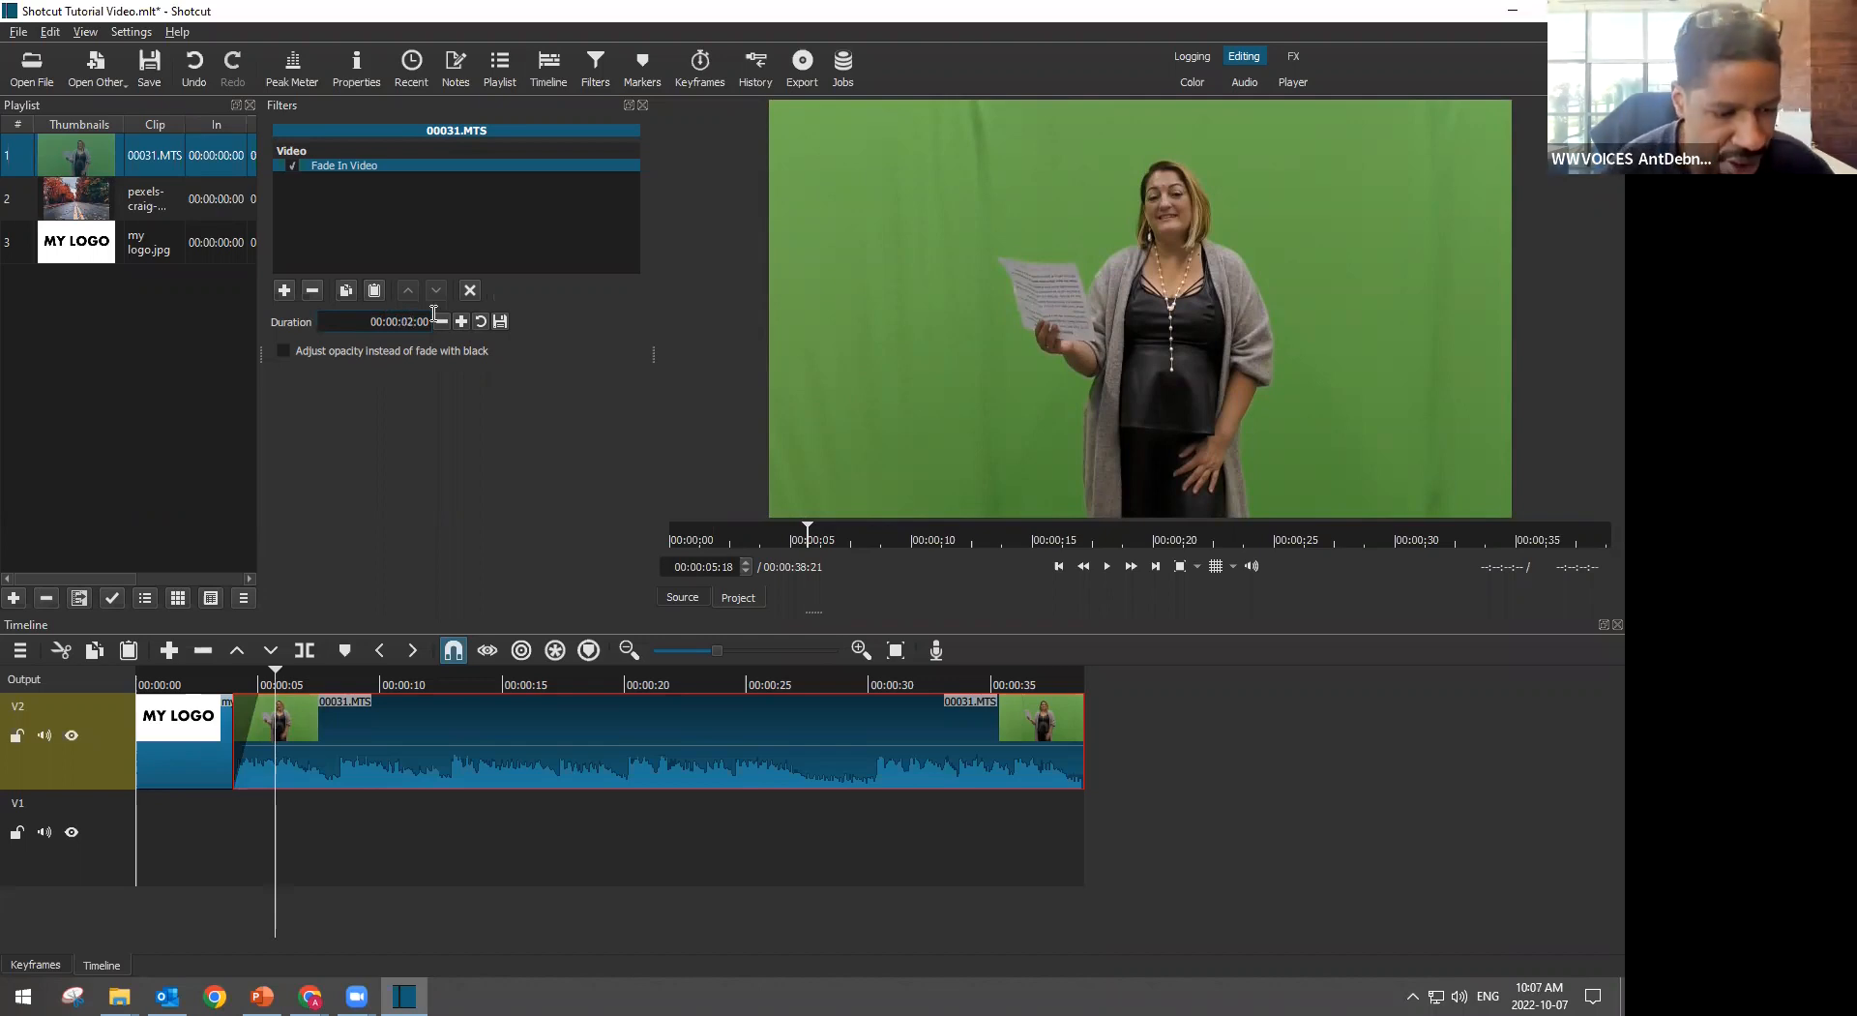
key(Return)
click(196, 681)
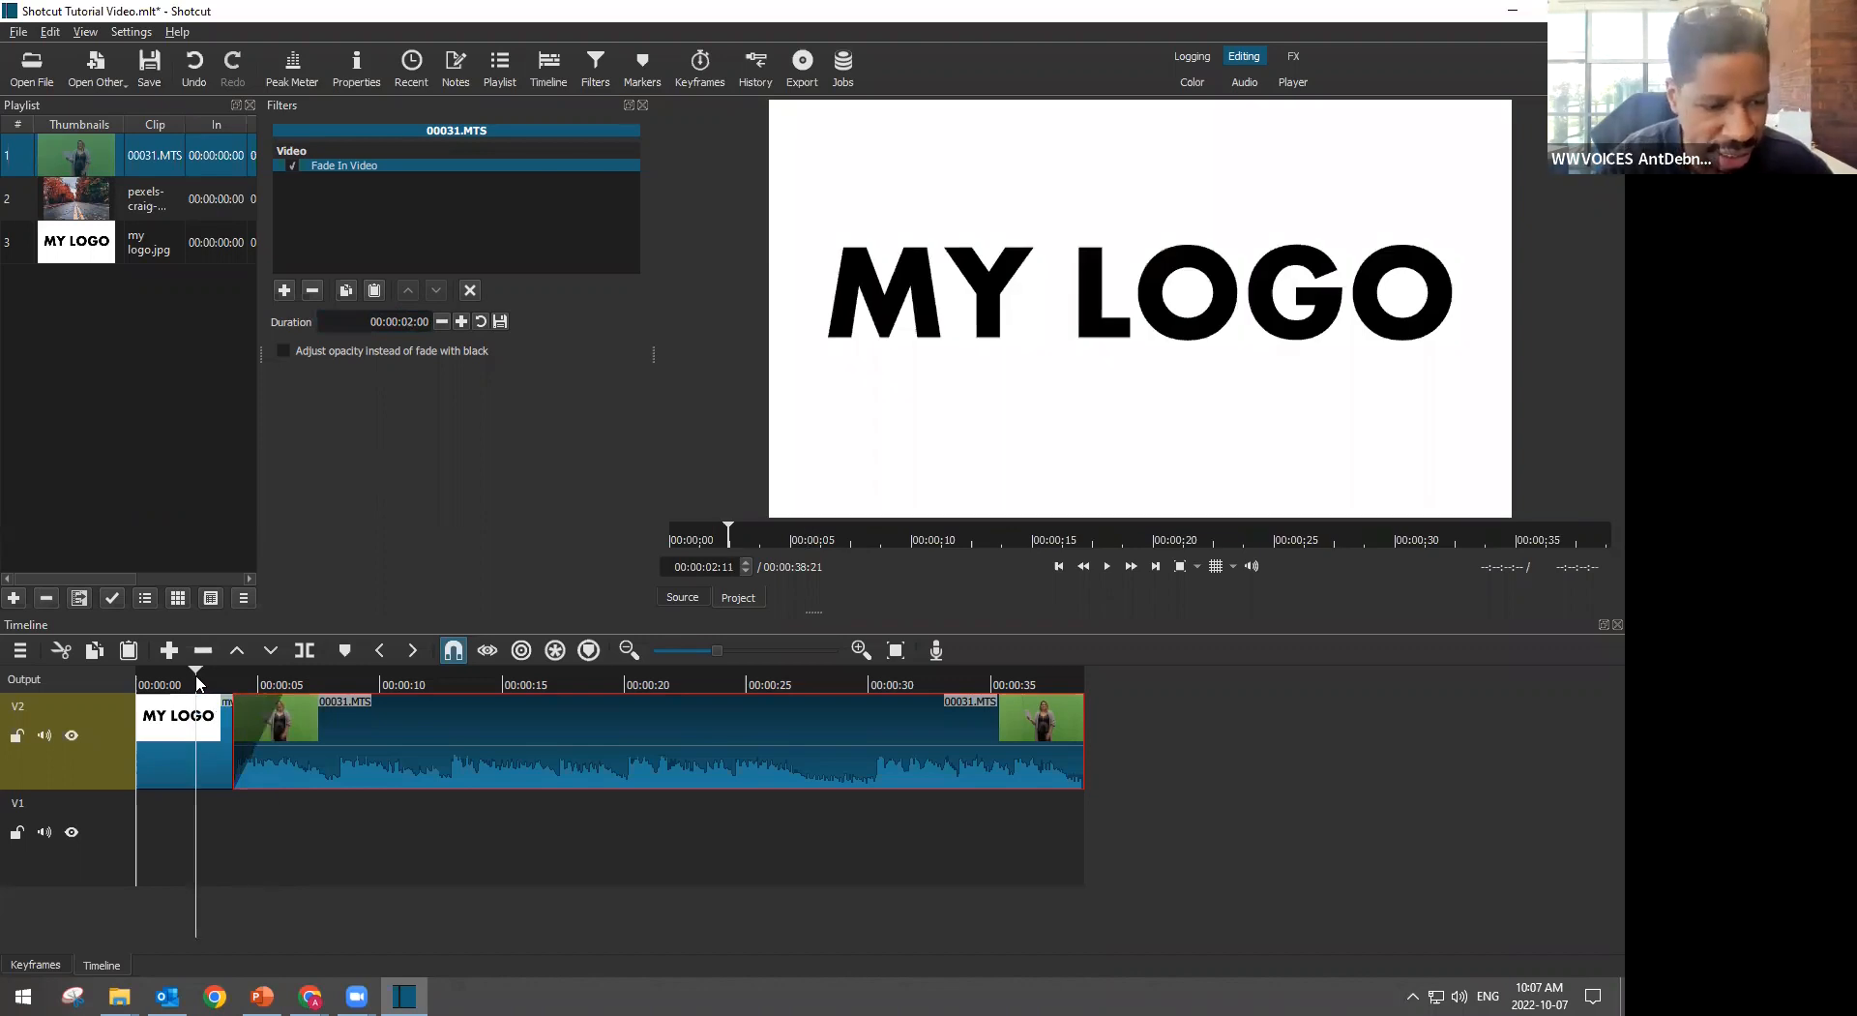
key(space)
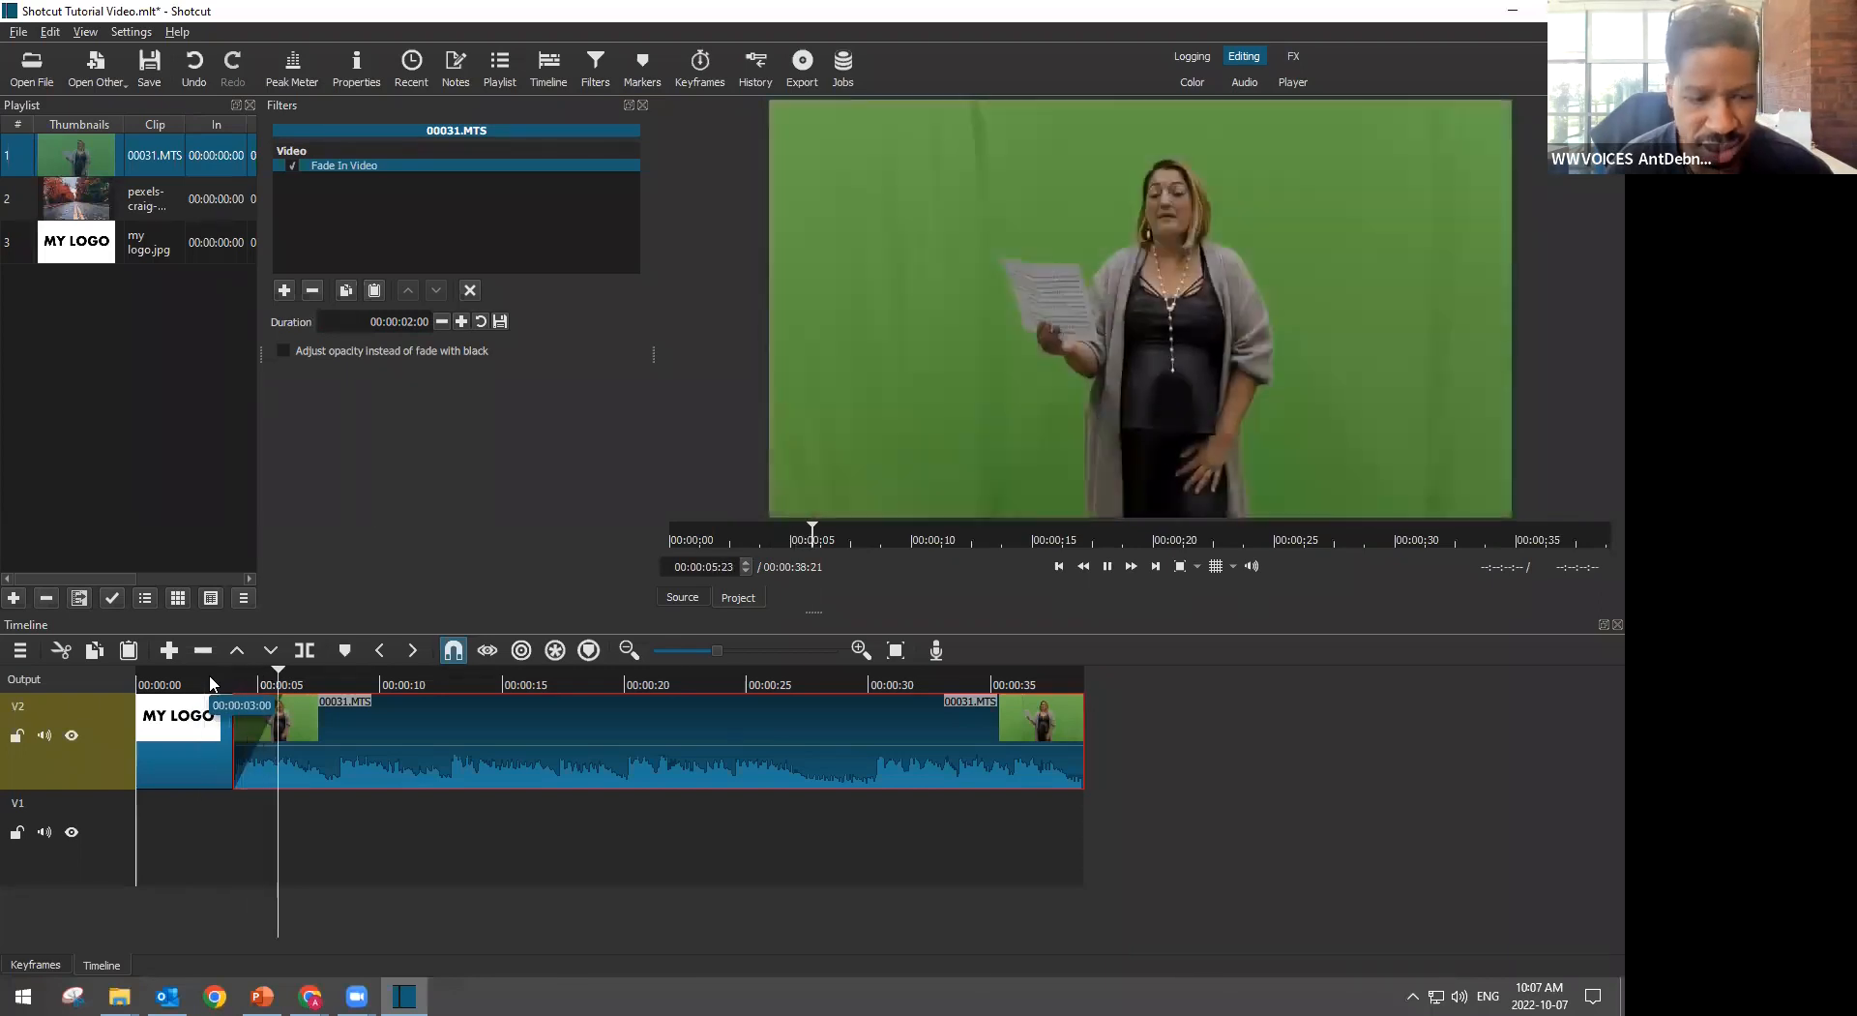
key(space)
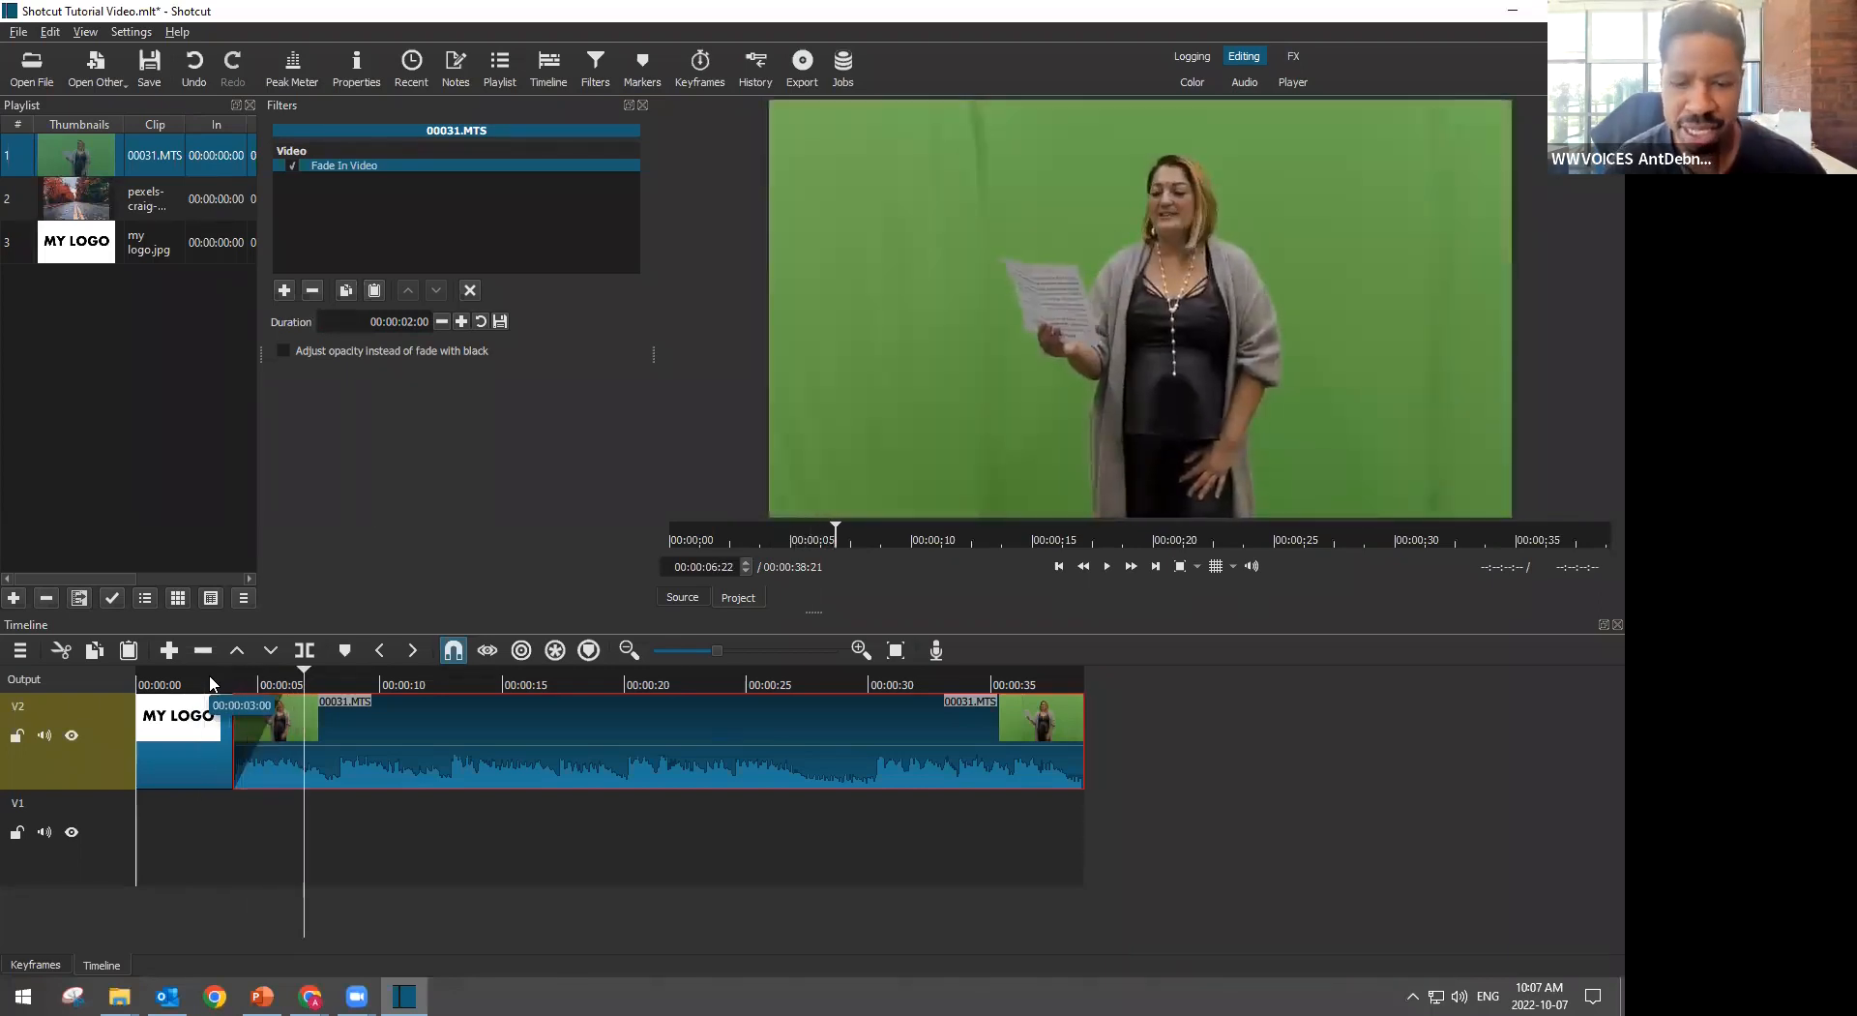
Add a Fade Out Video filter to the 00031.MTS clip and play its ending from 00:00:34:00
click(1035, 674)
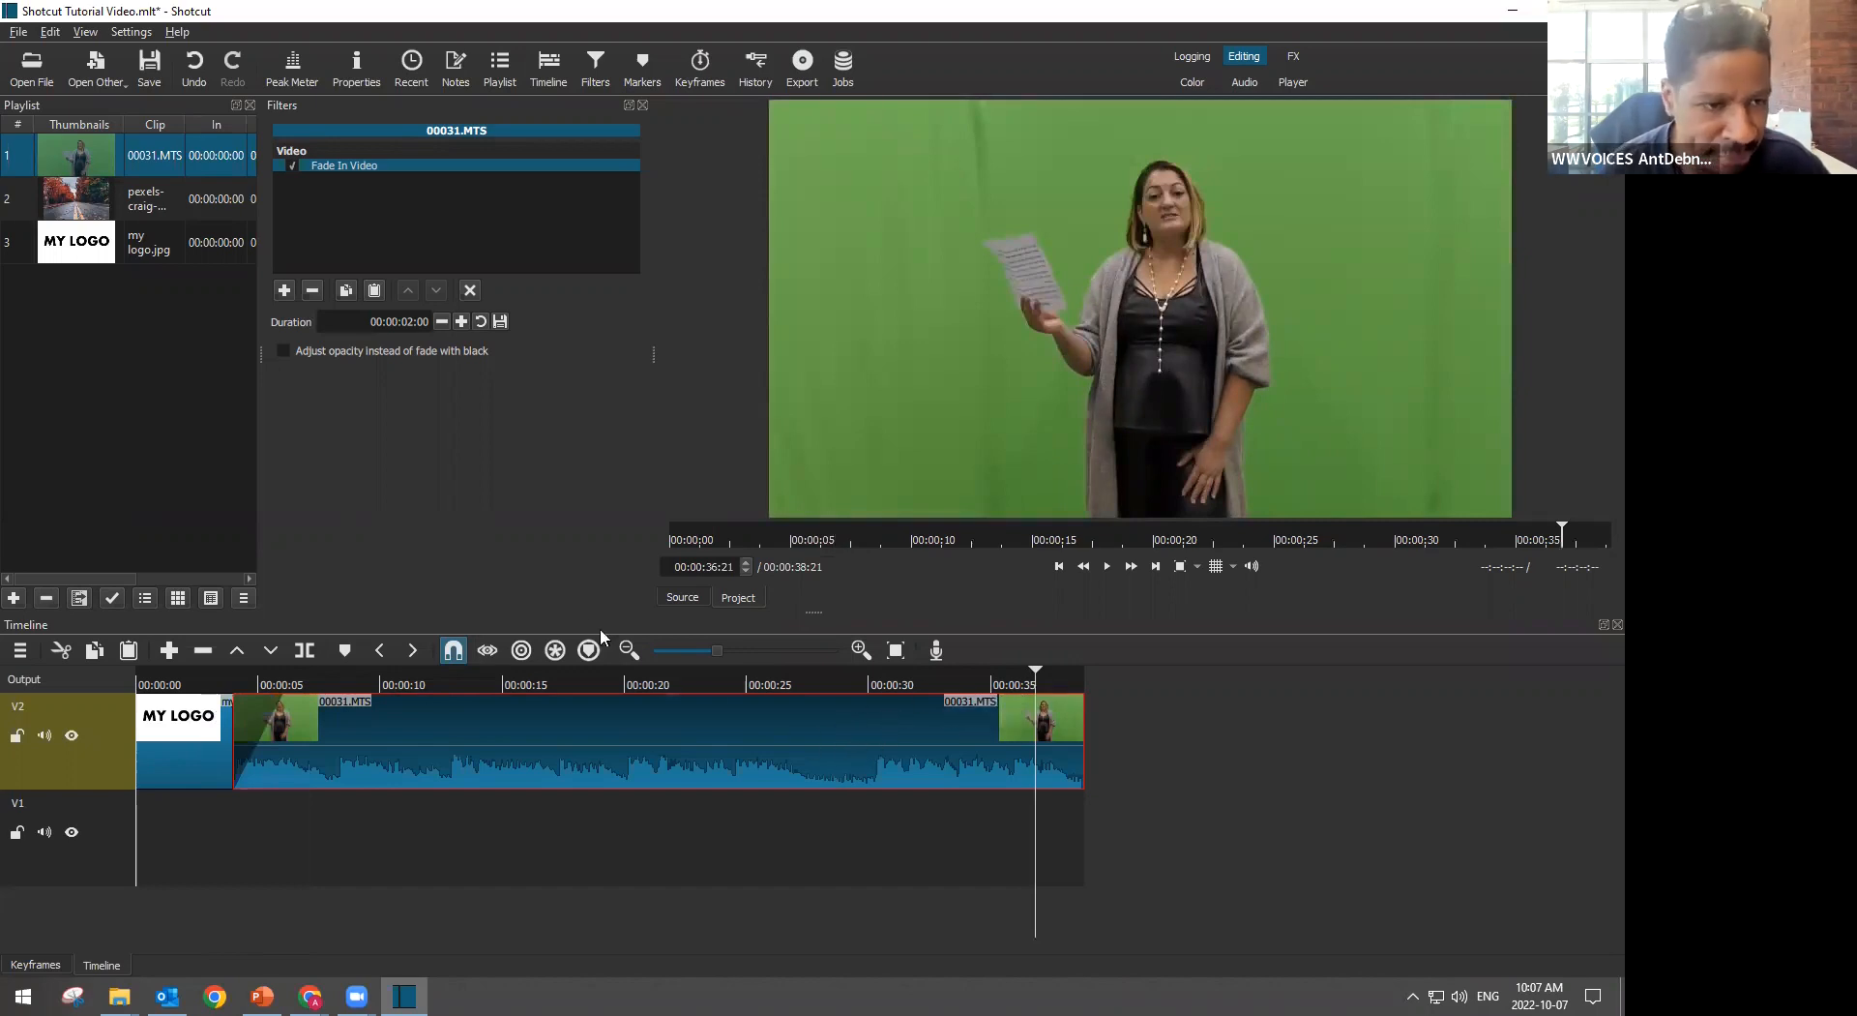
click(285, 293)
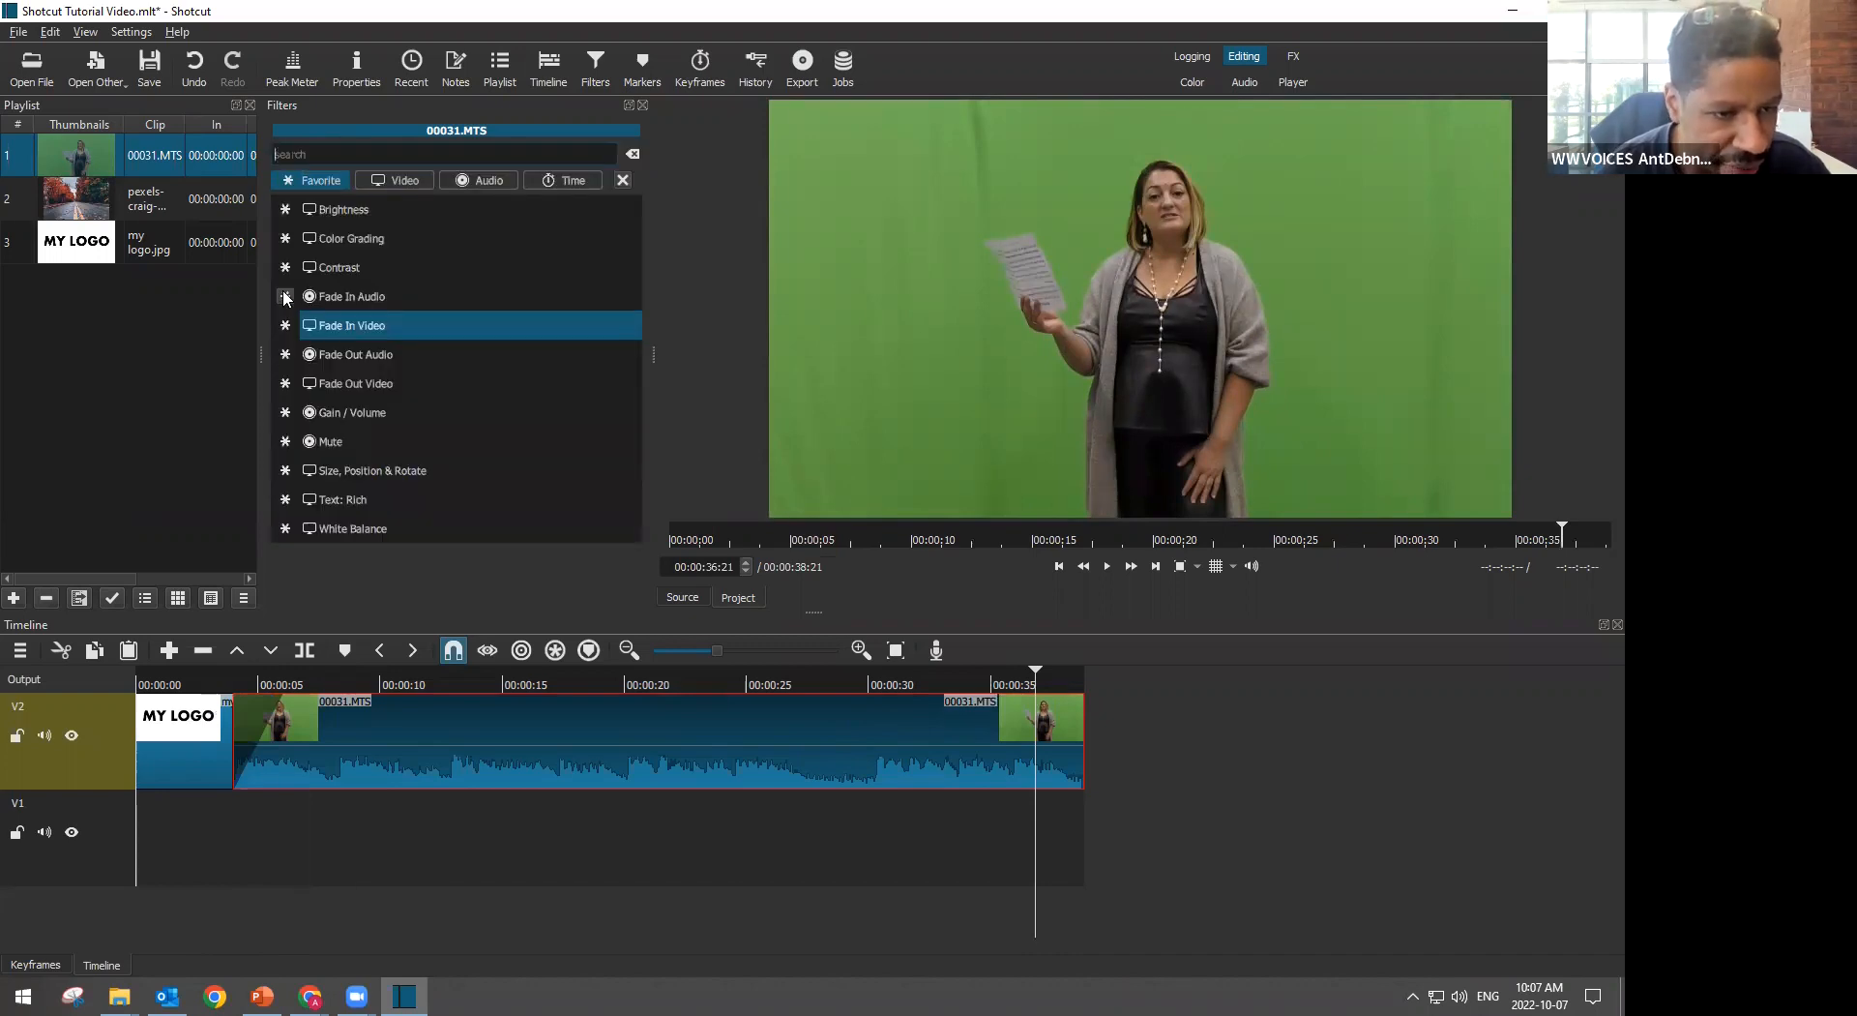
click(342, 385)
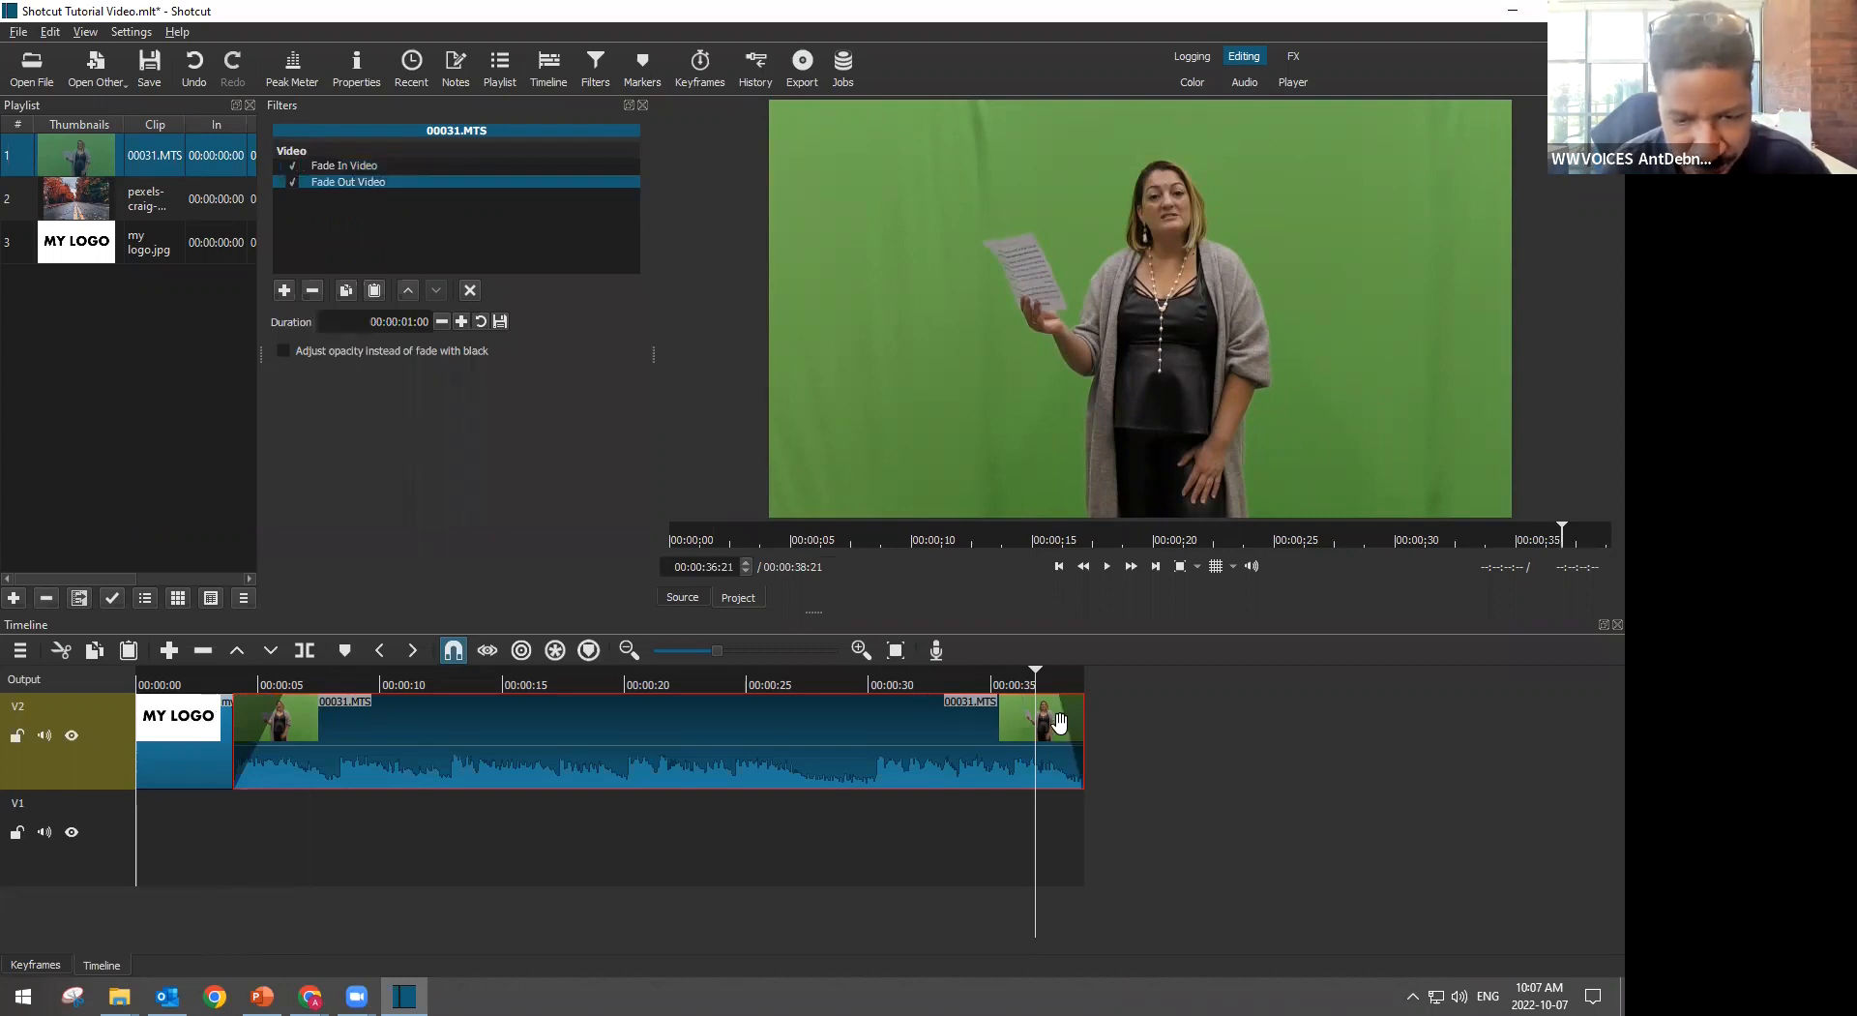
click(966, 684)
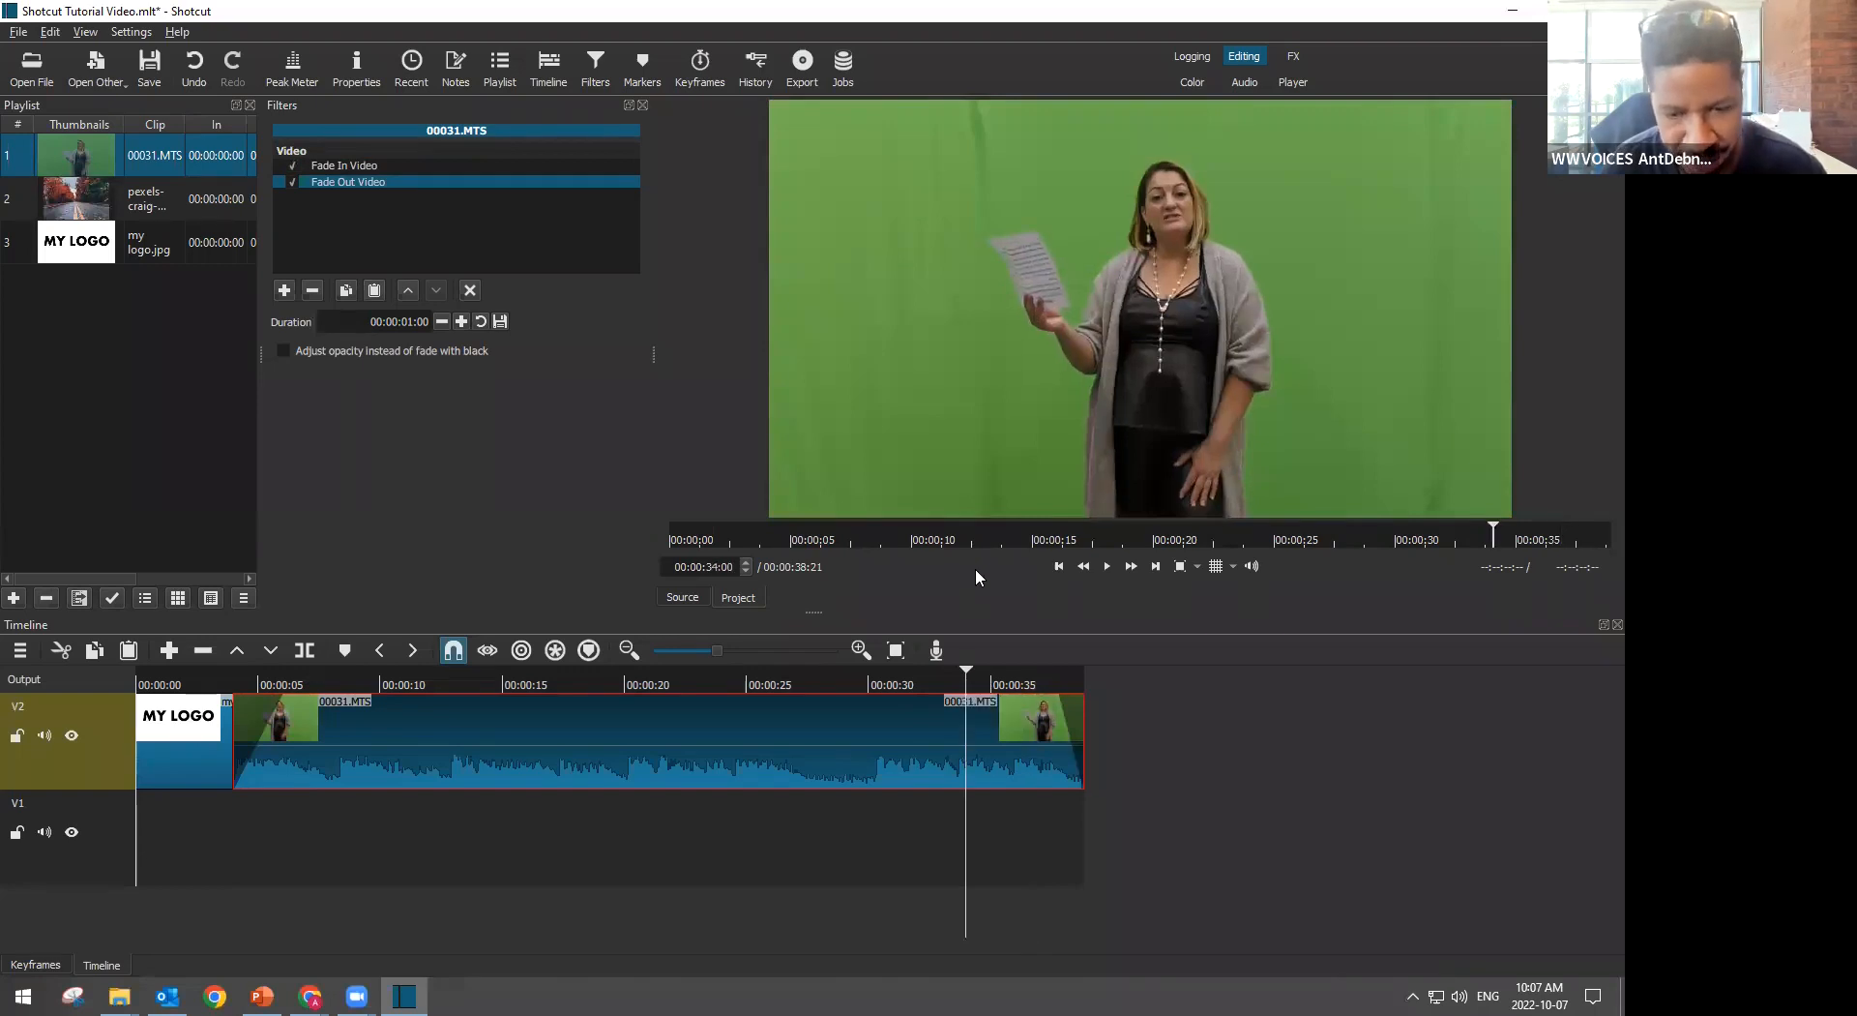
key(space)
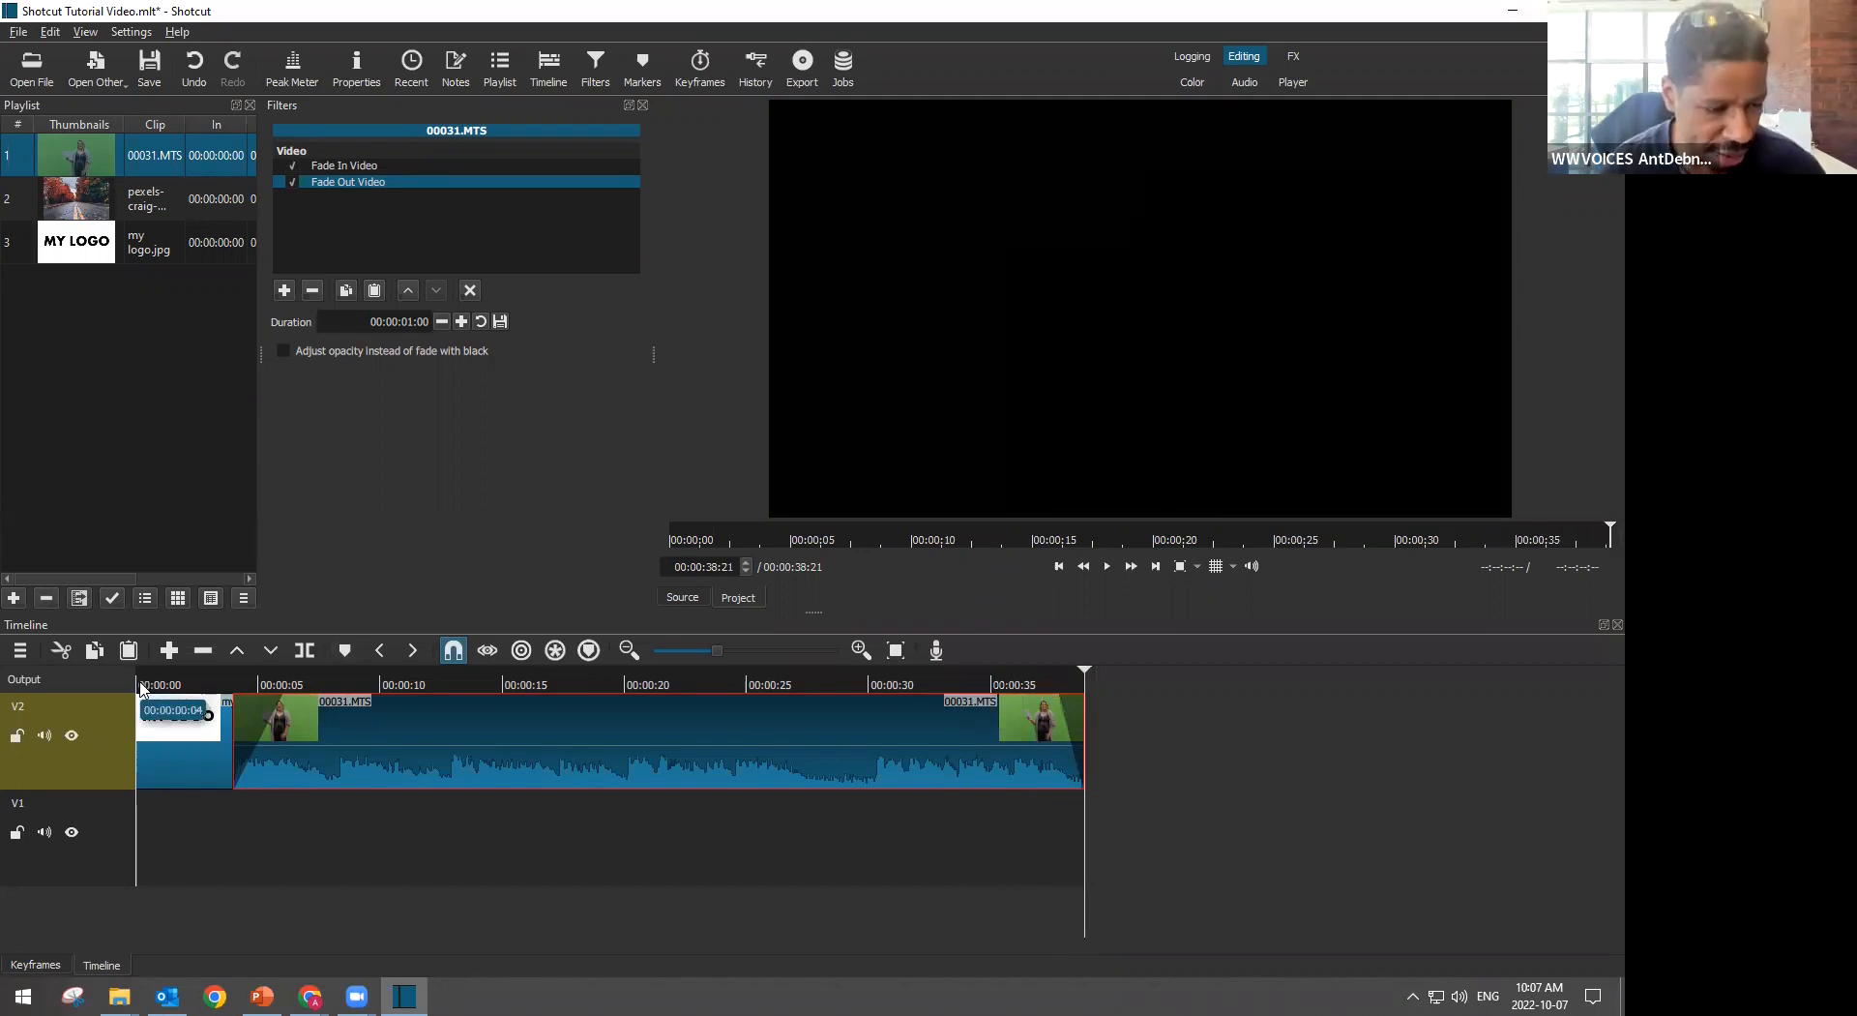
Play the opening with the logo and fade-in, and replay the end of the footage to check the fade-out
click(1059, 566)
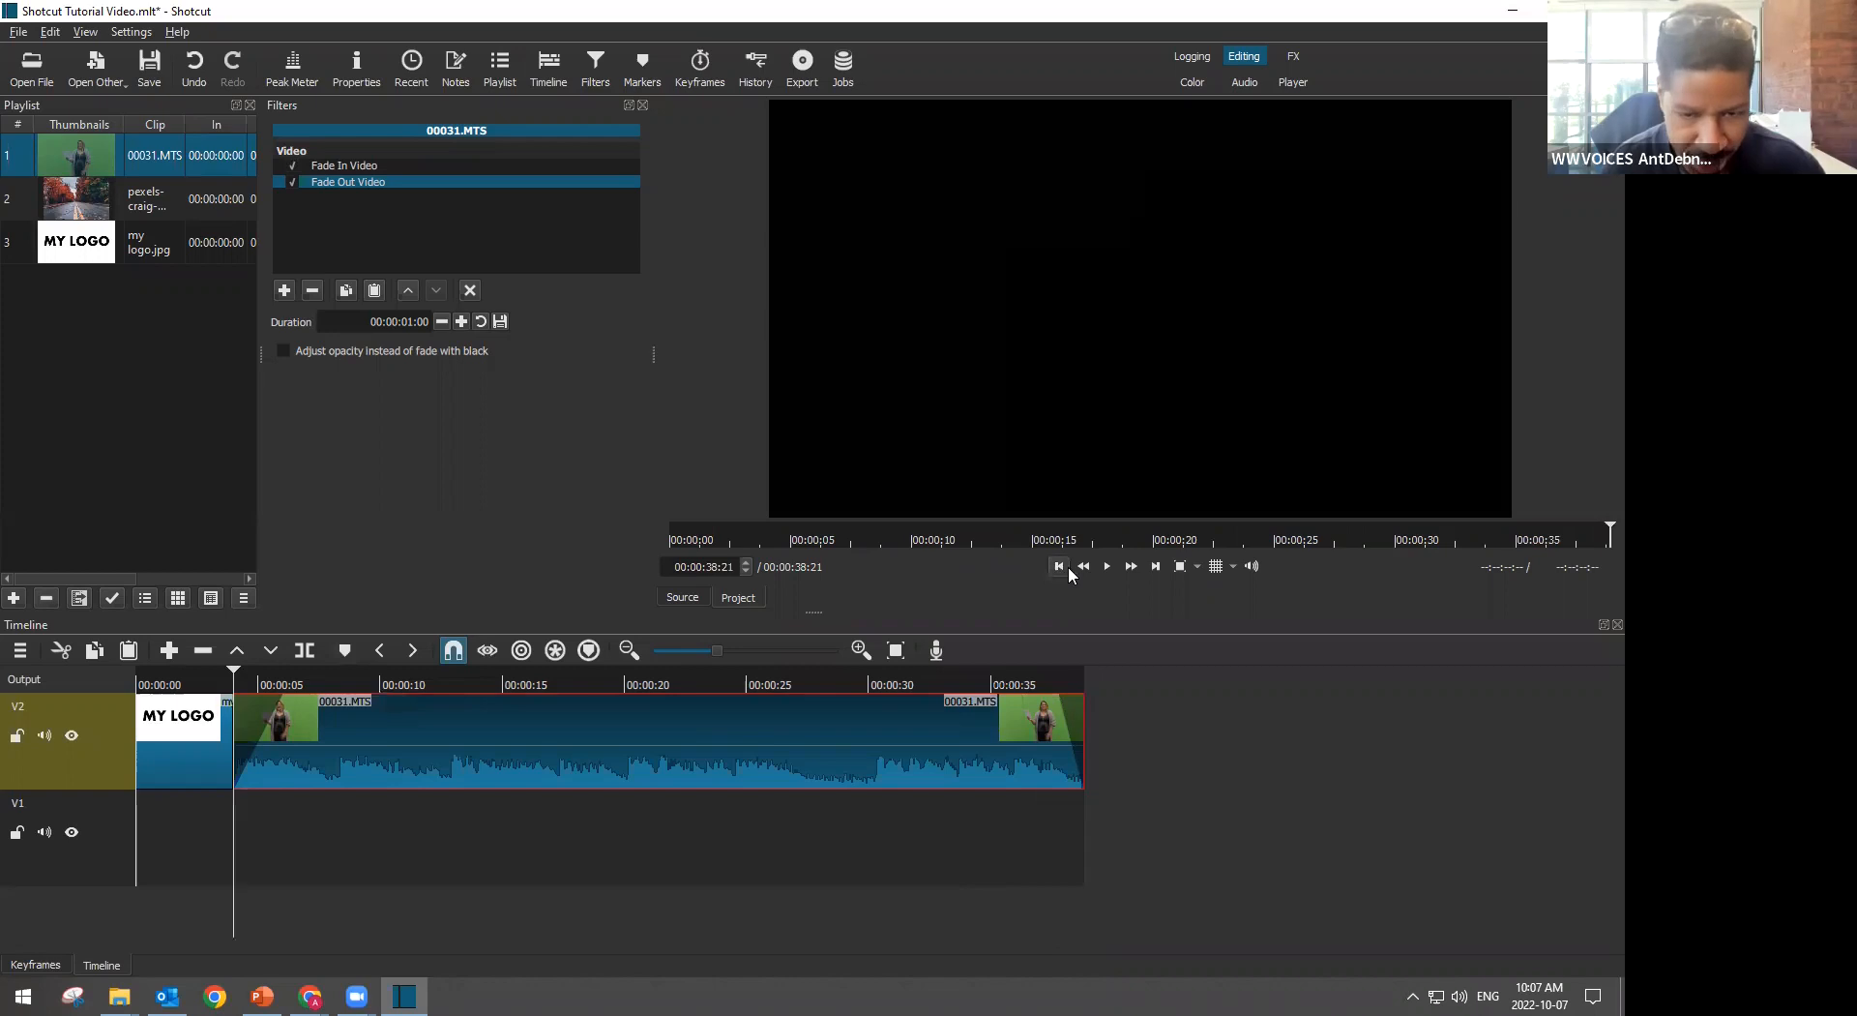
click(1059, 567)
key(space)
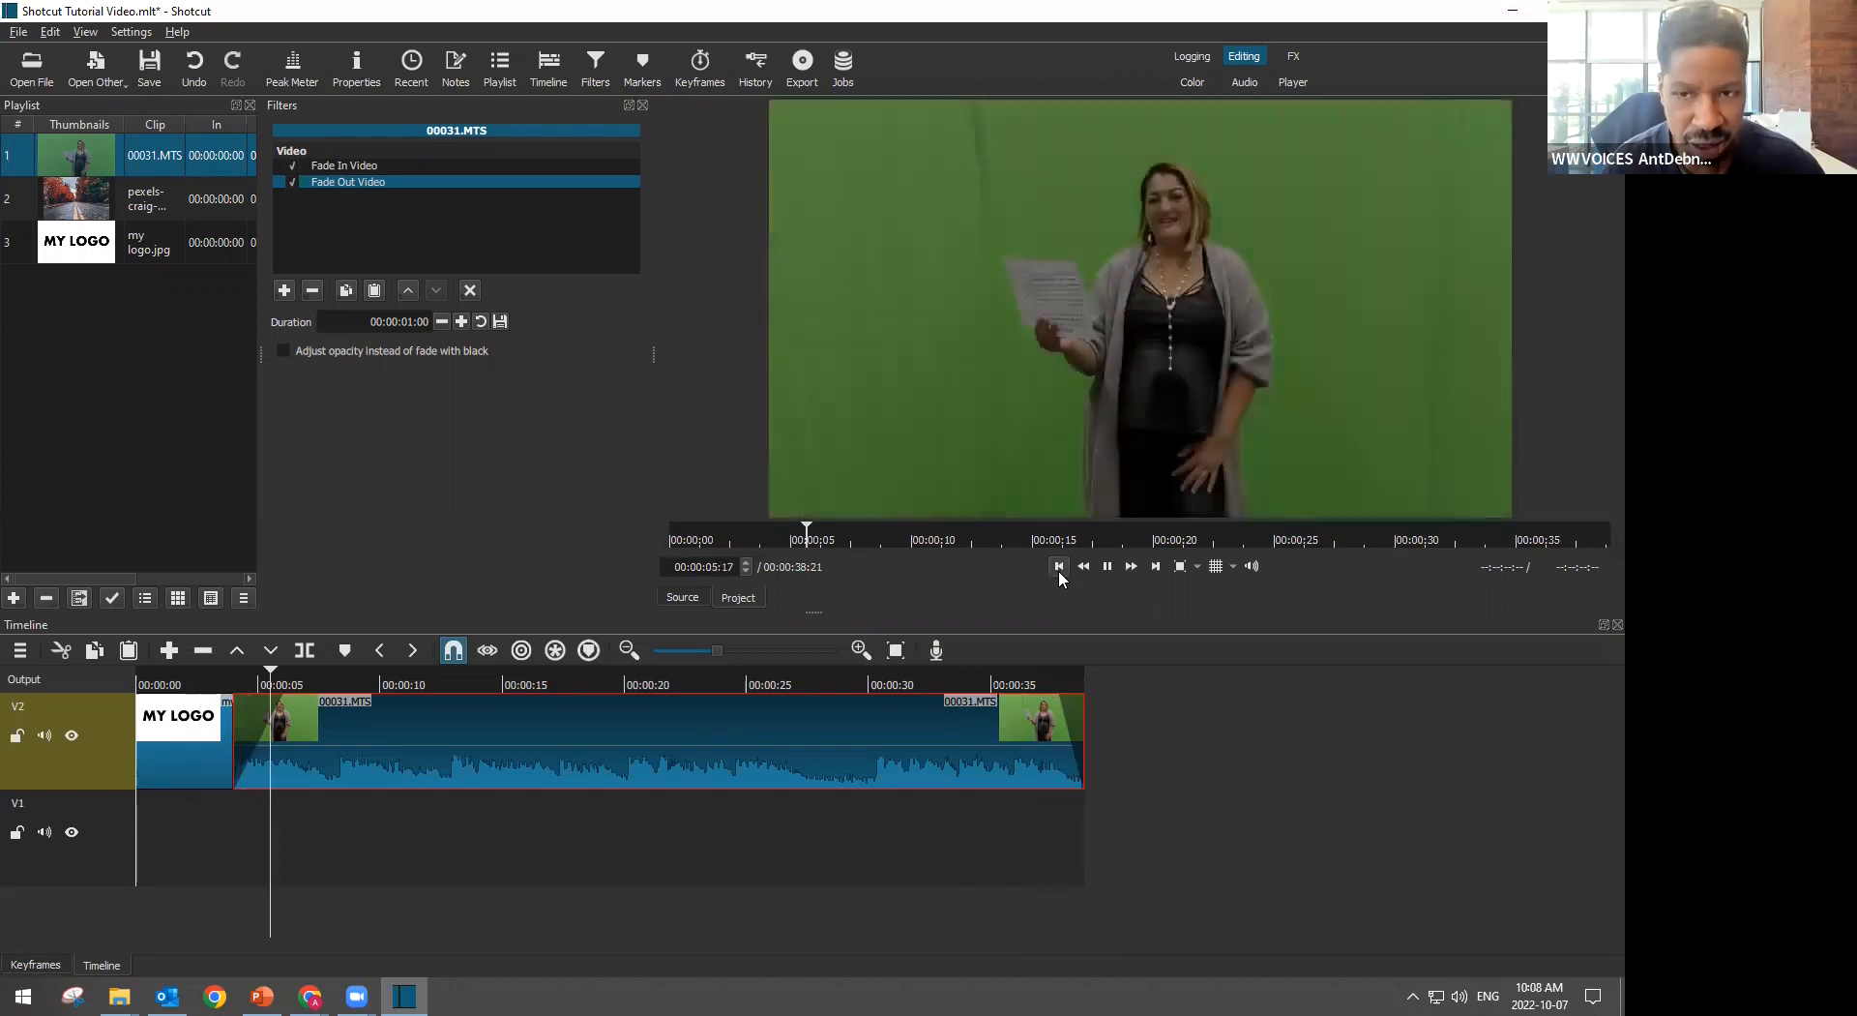
key(space)
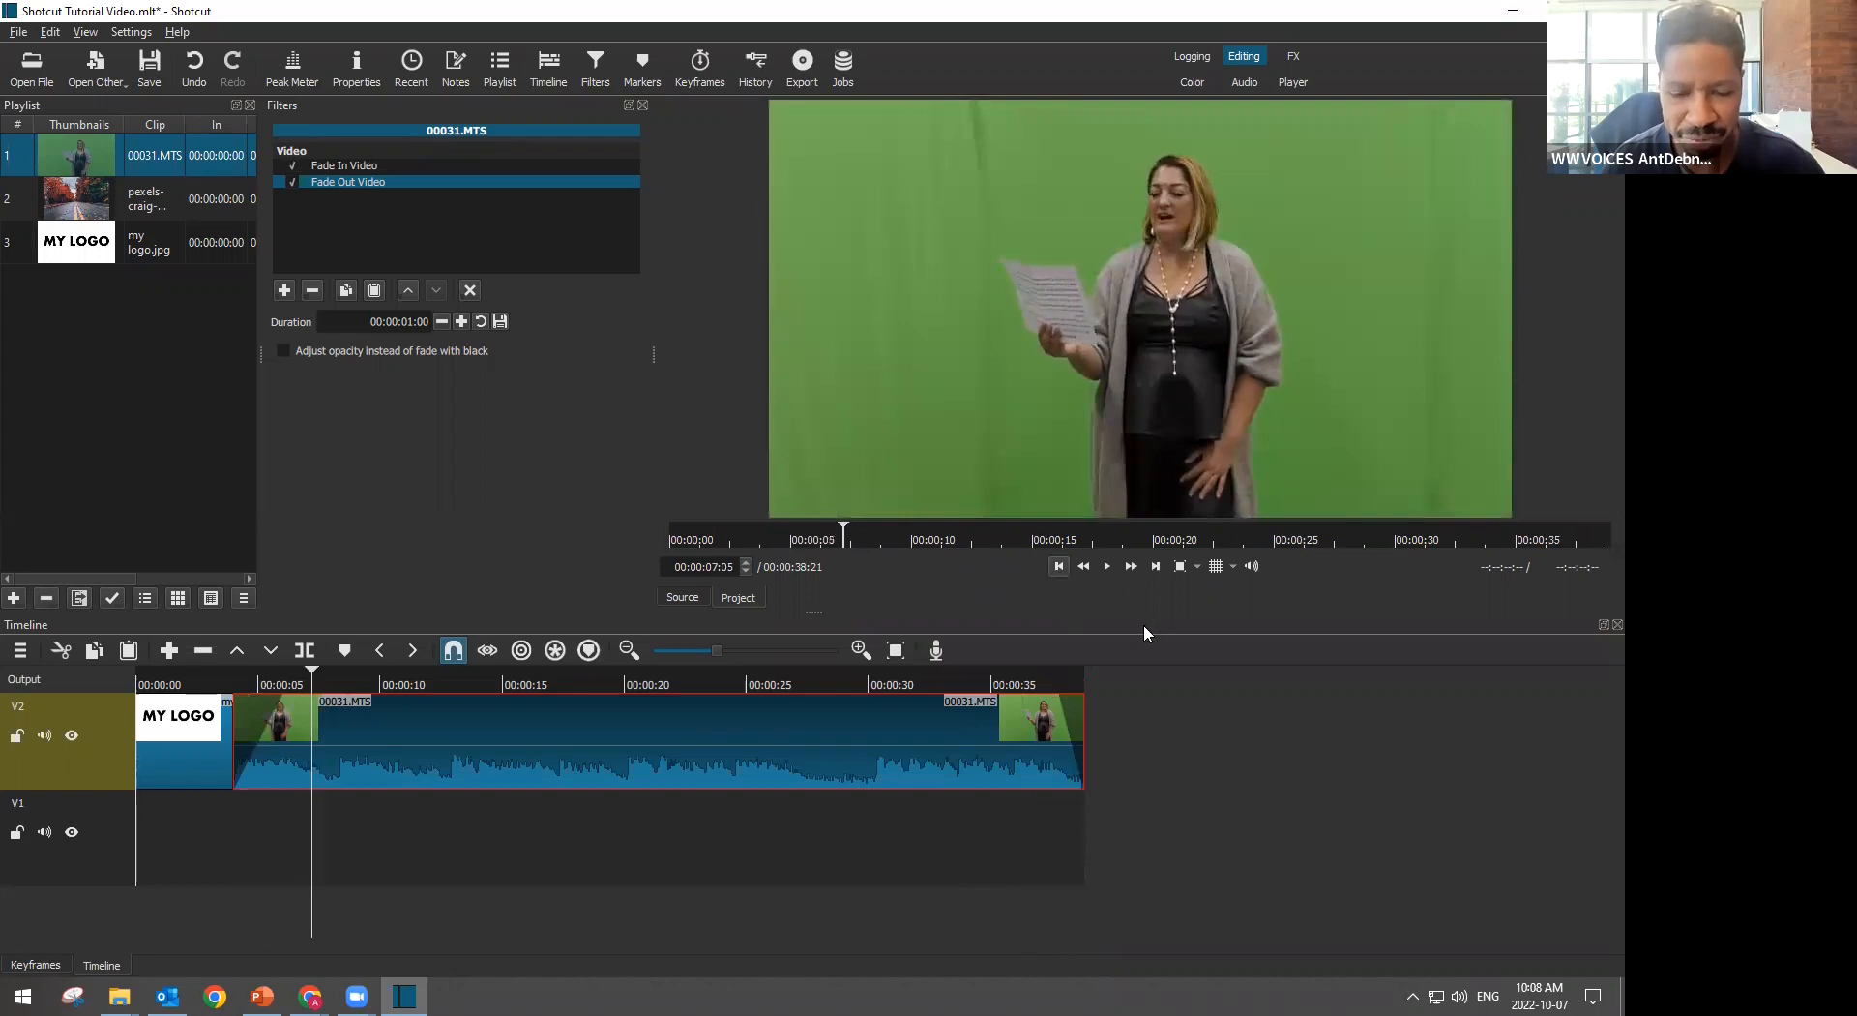
click(1007, 677)
key(space)
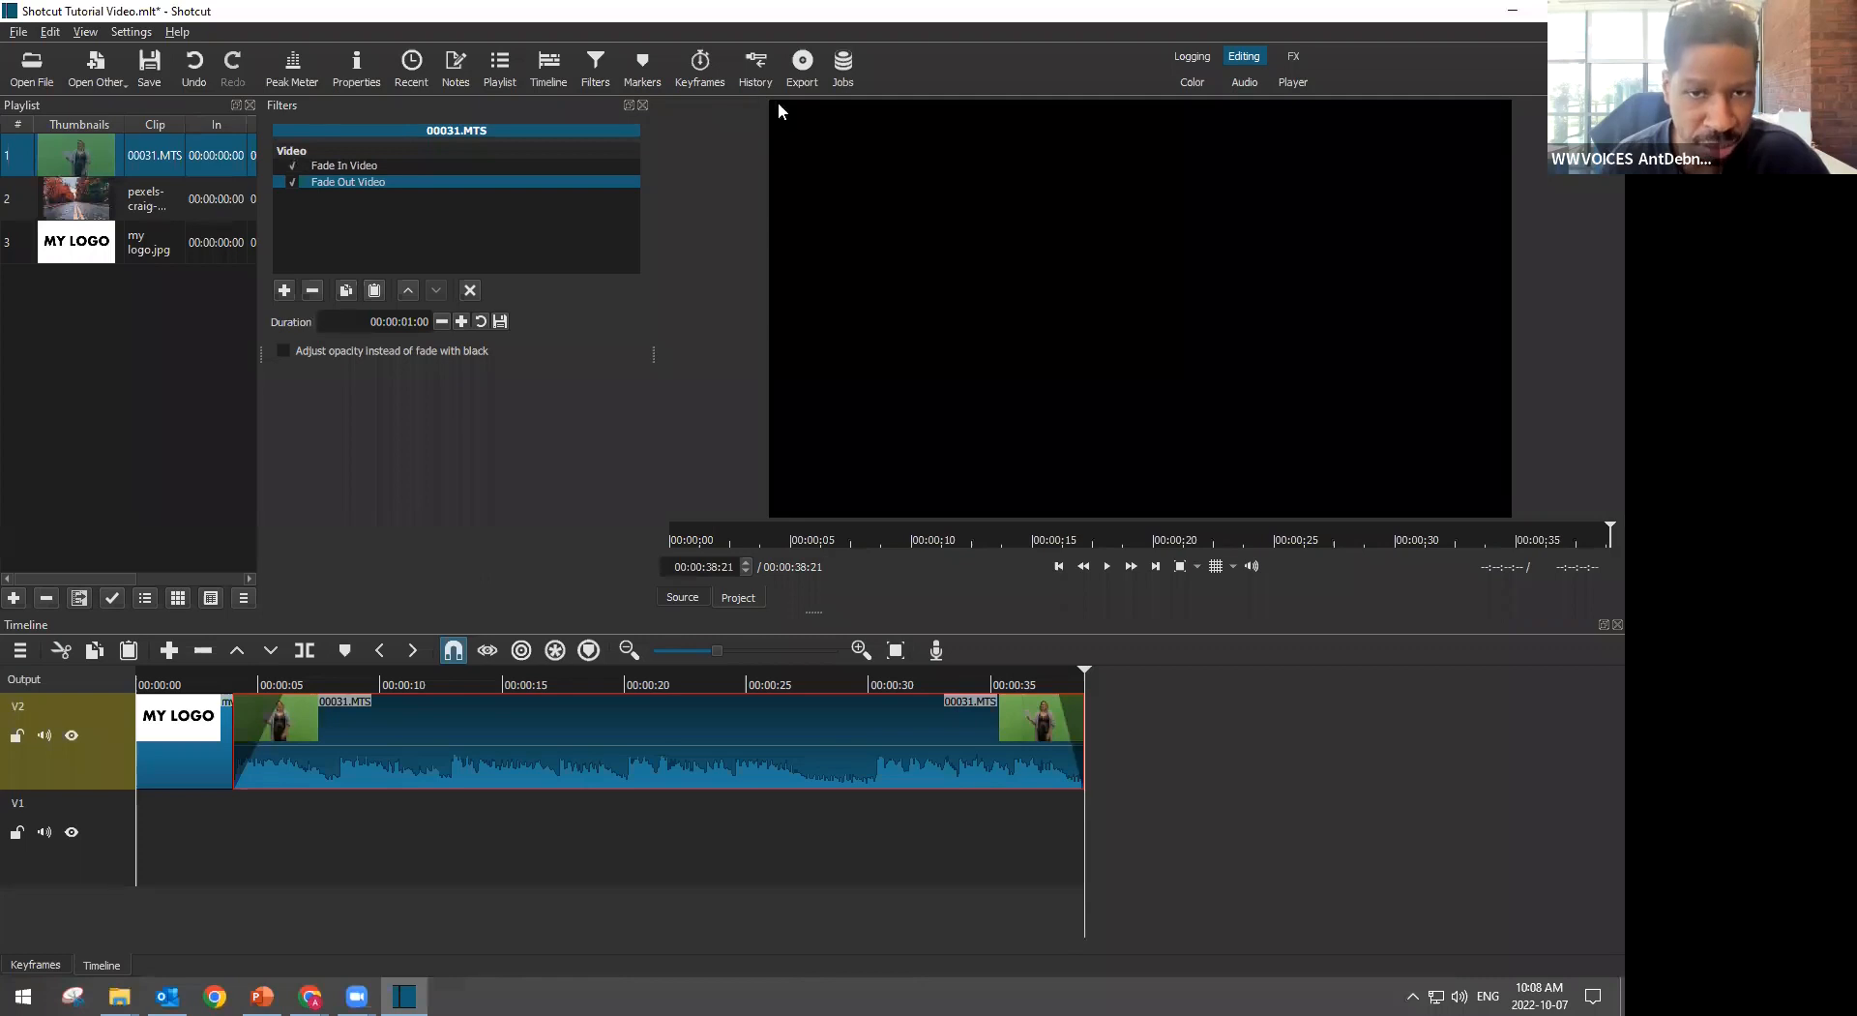
Close the filter settings, look over the export options for the timeline and close them again
click(643, 106)
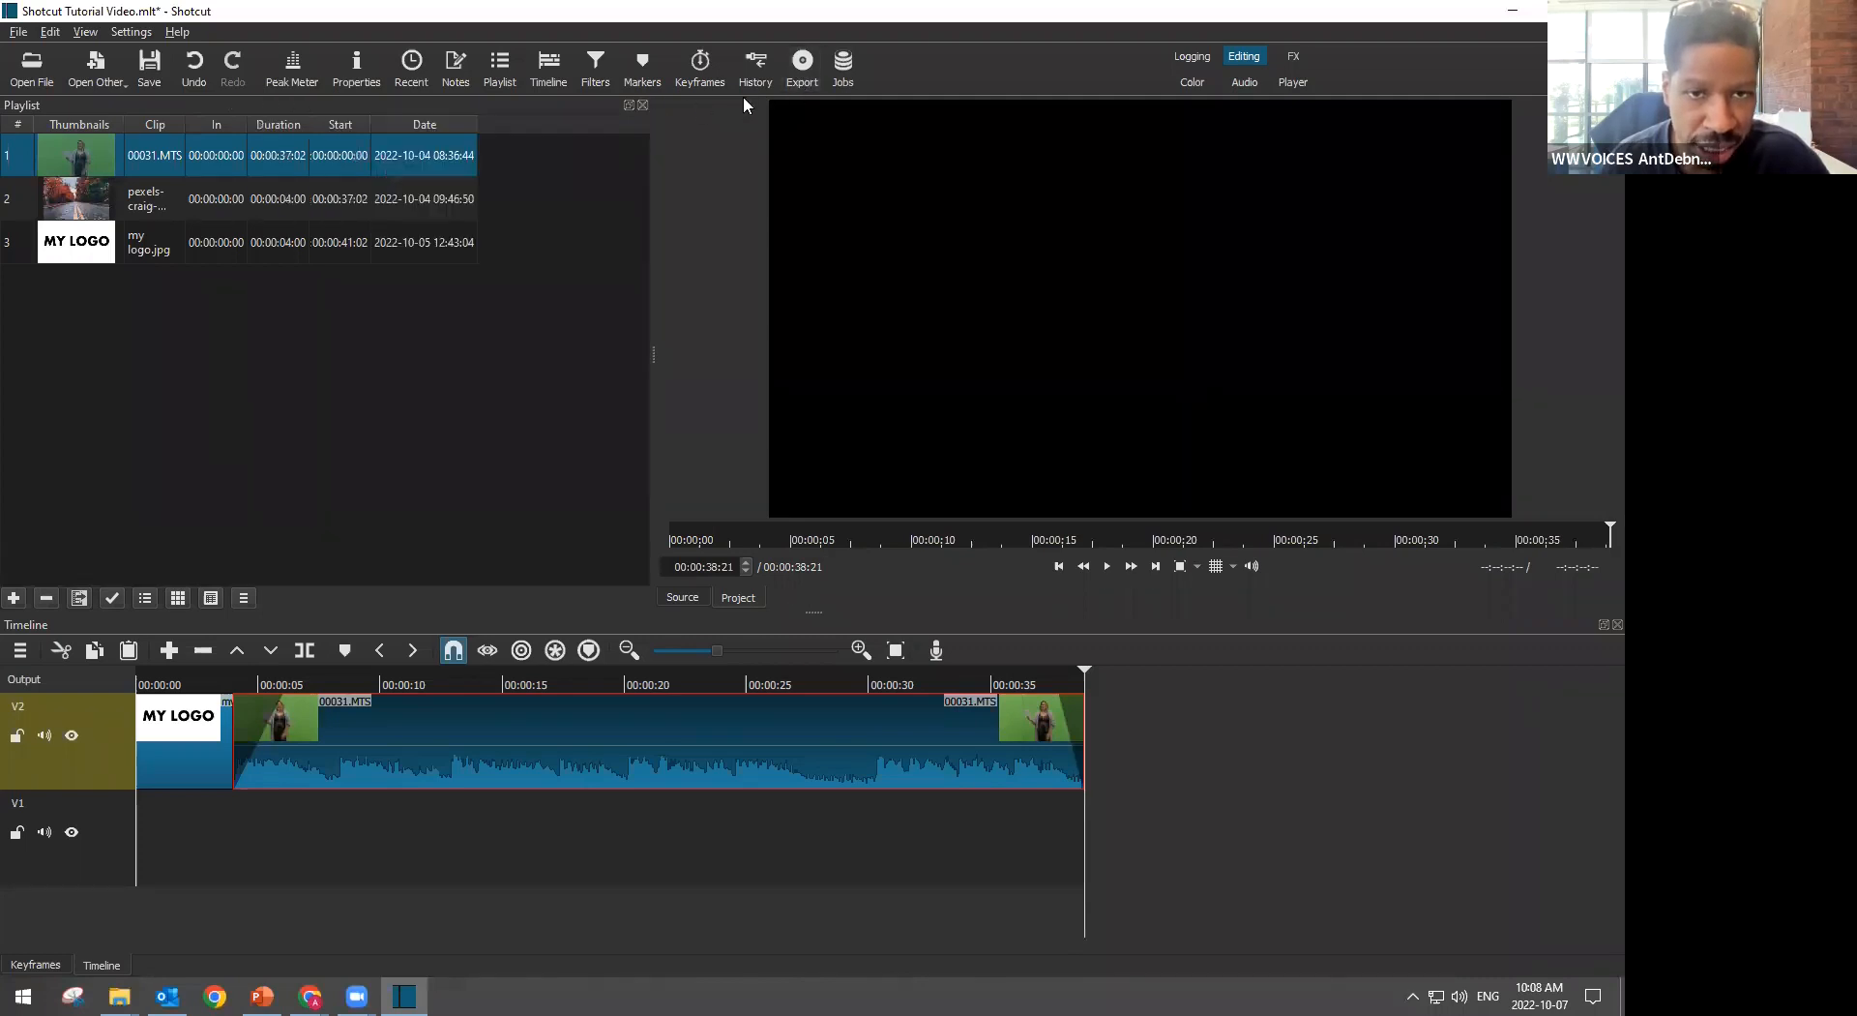
click(802, 69)
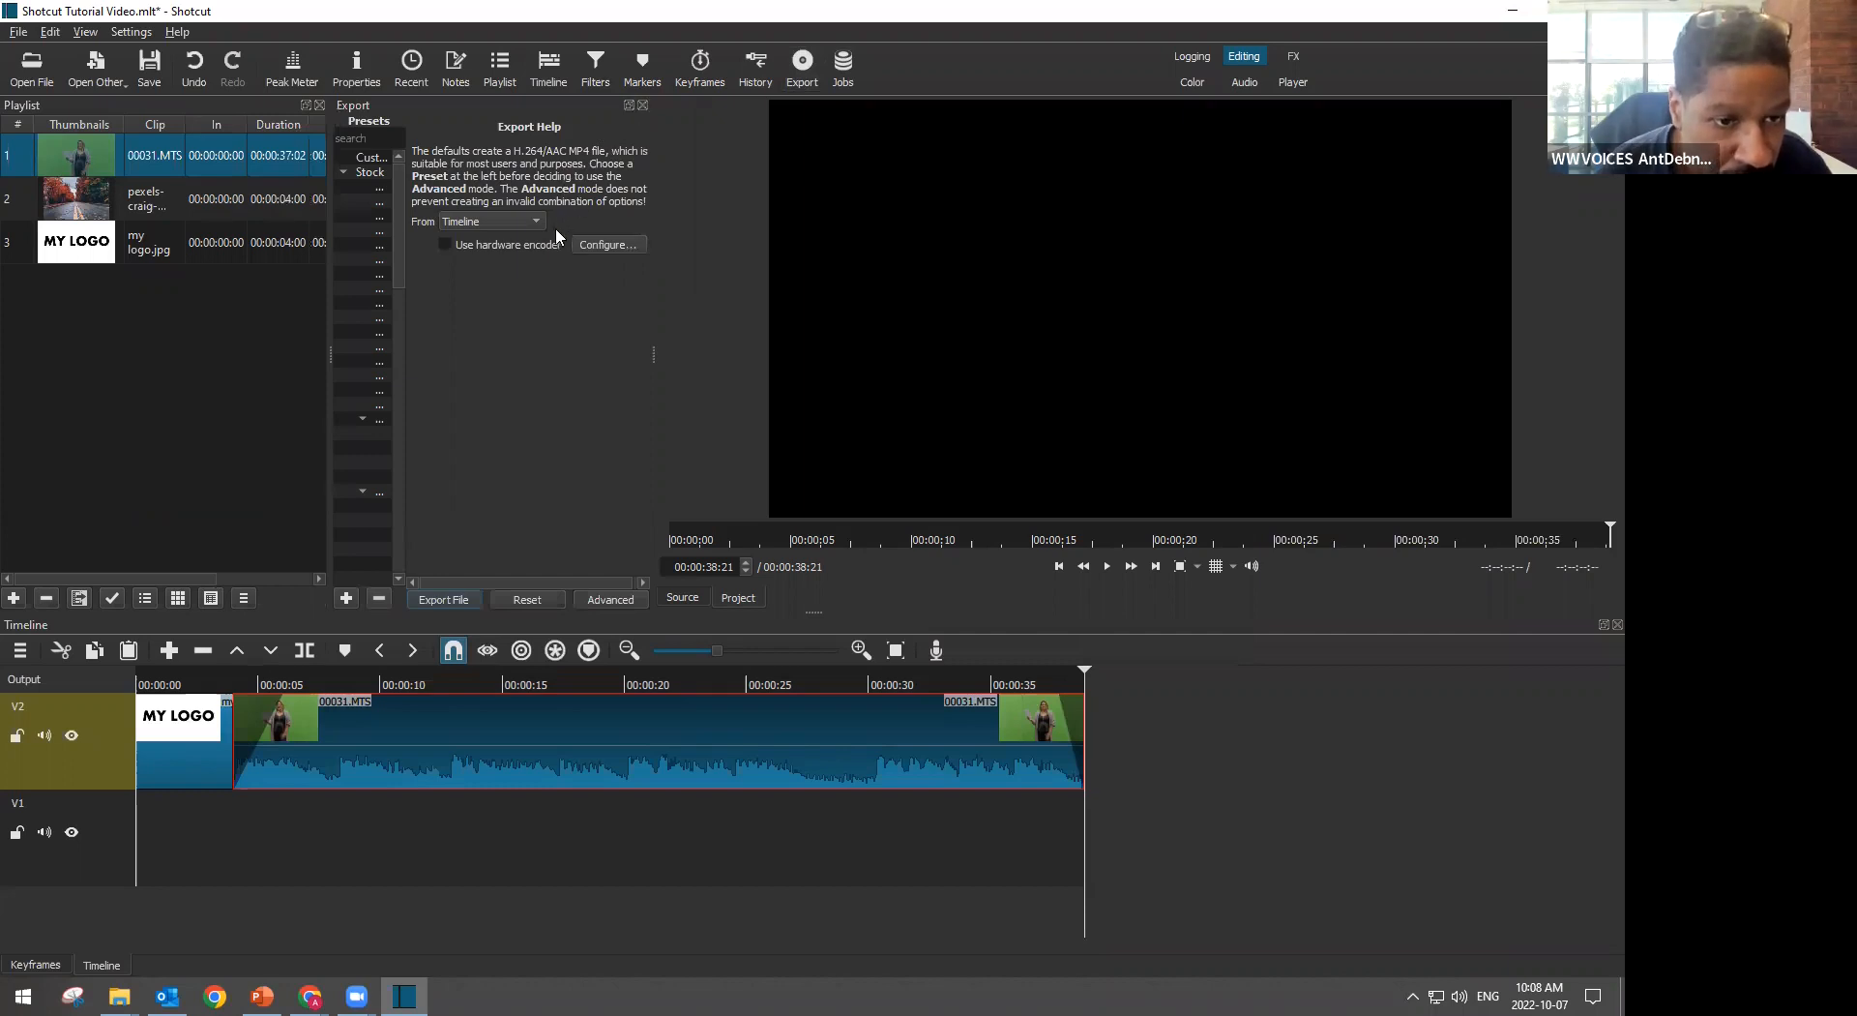
click(642, 106)
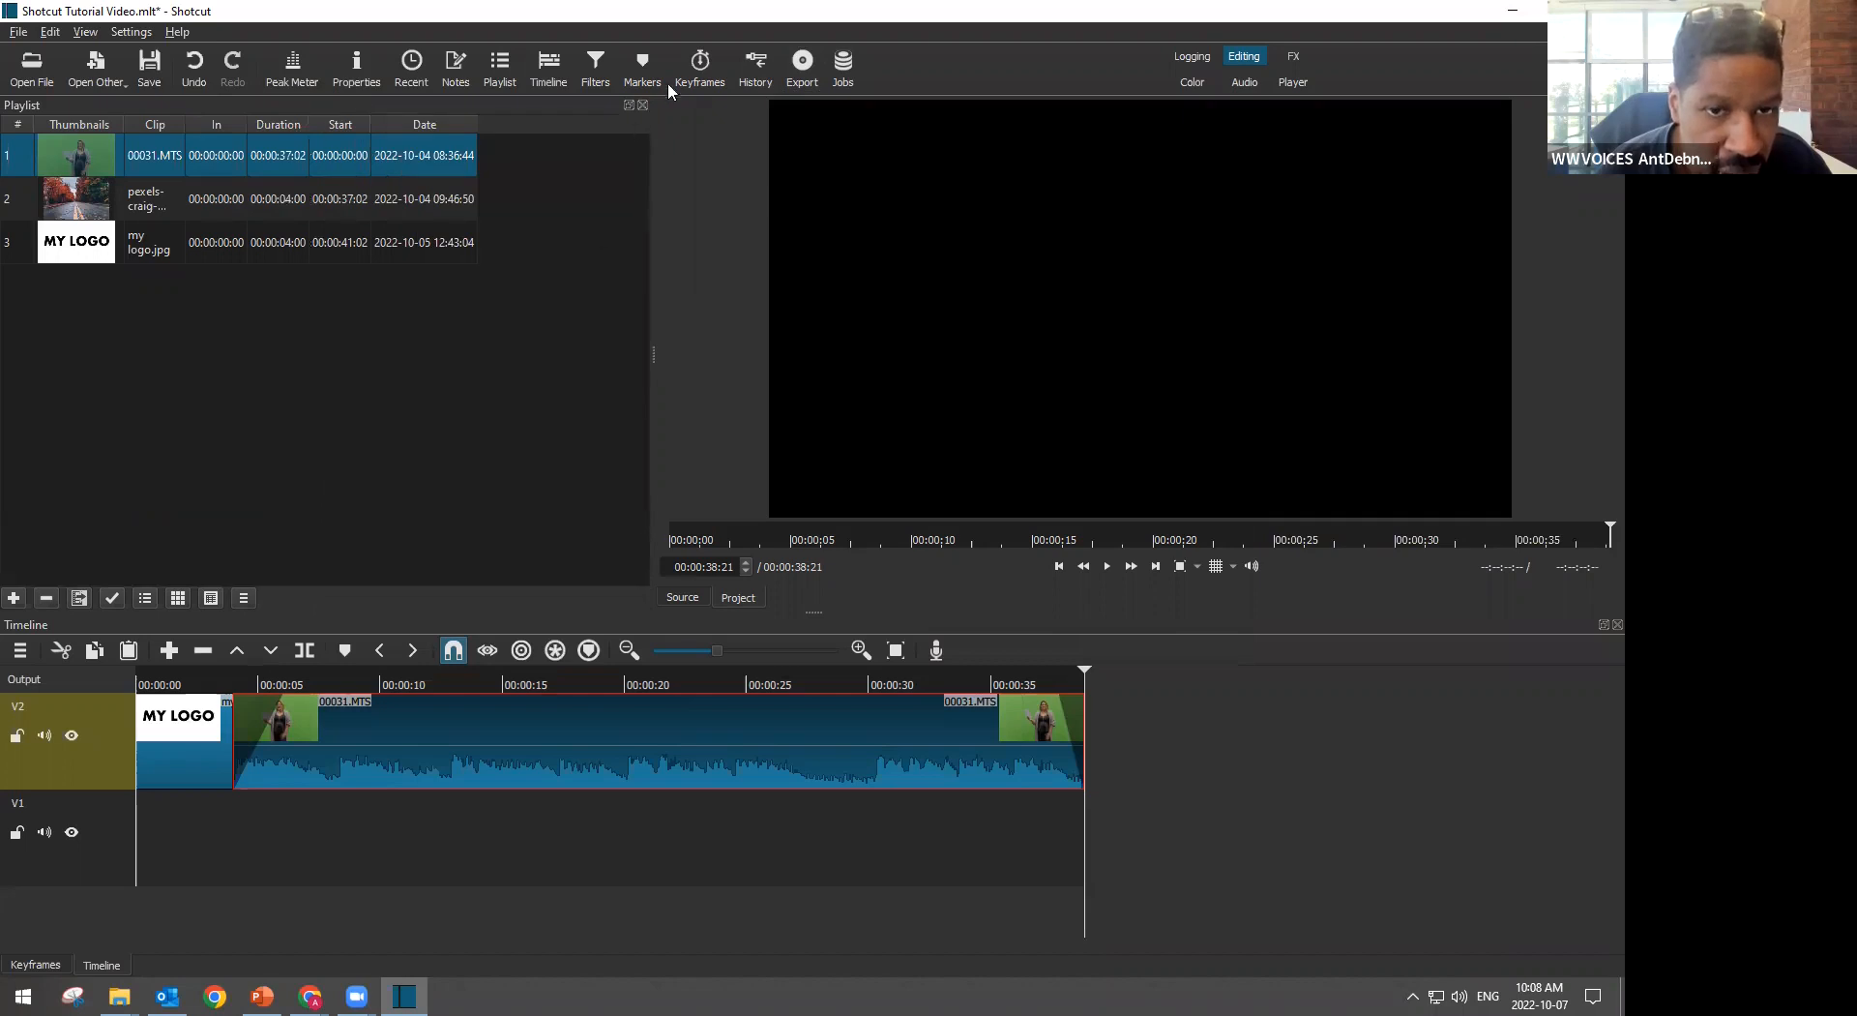
Open the export settings for the timeline, widen them and choose the H.264 High Profile preset
click(801, 70)
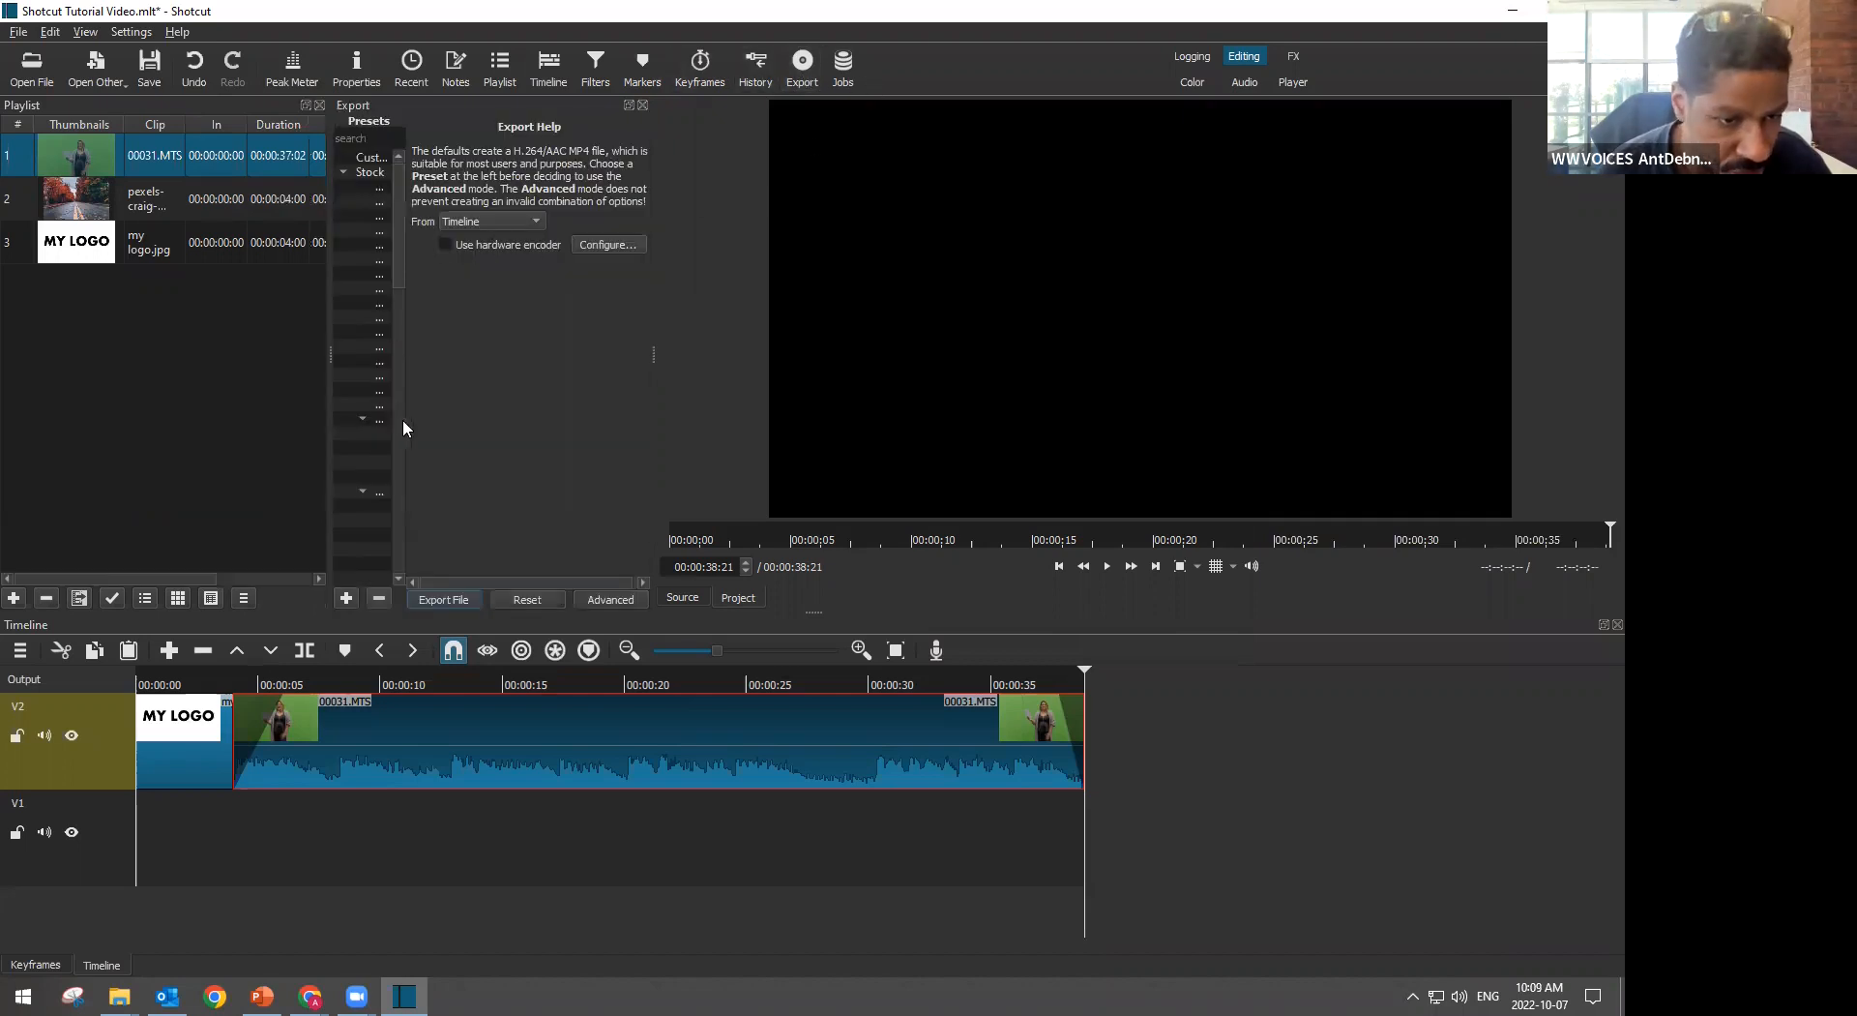
drag(653, 354, 849, 363)
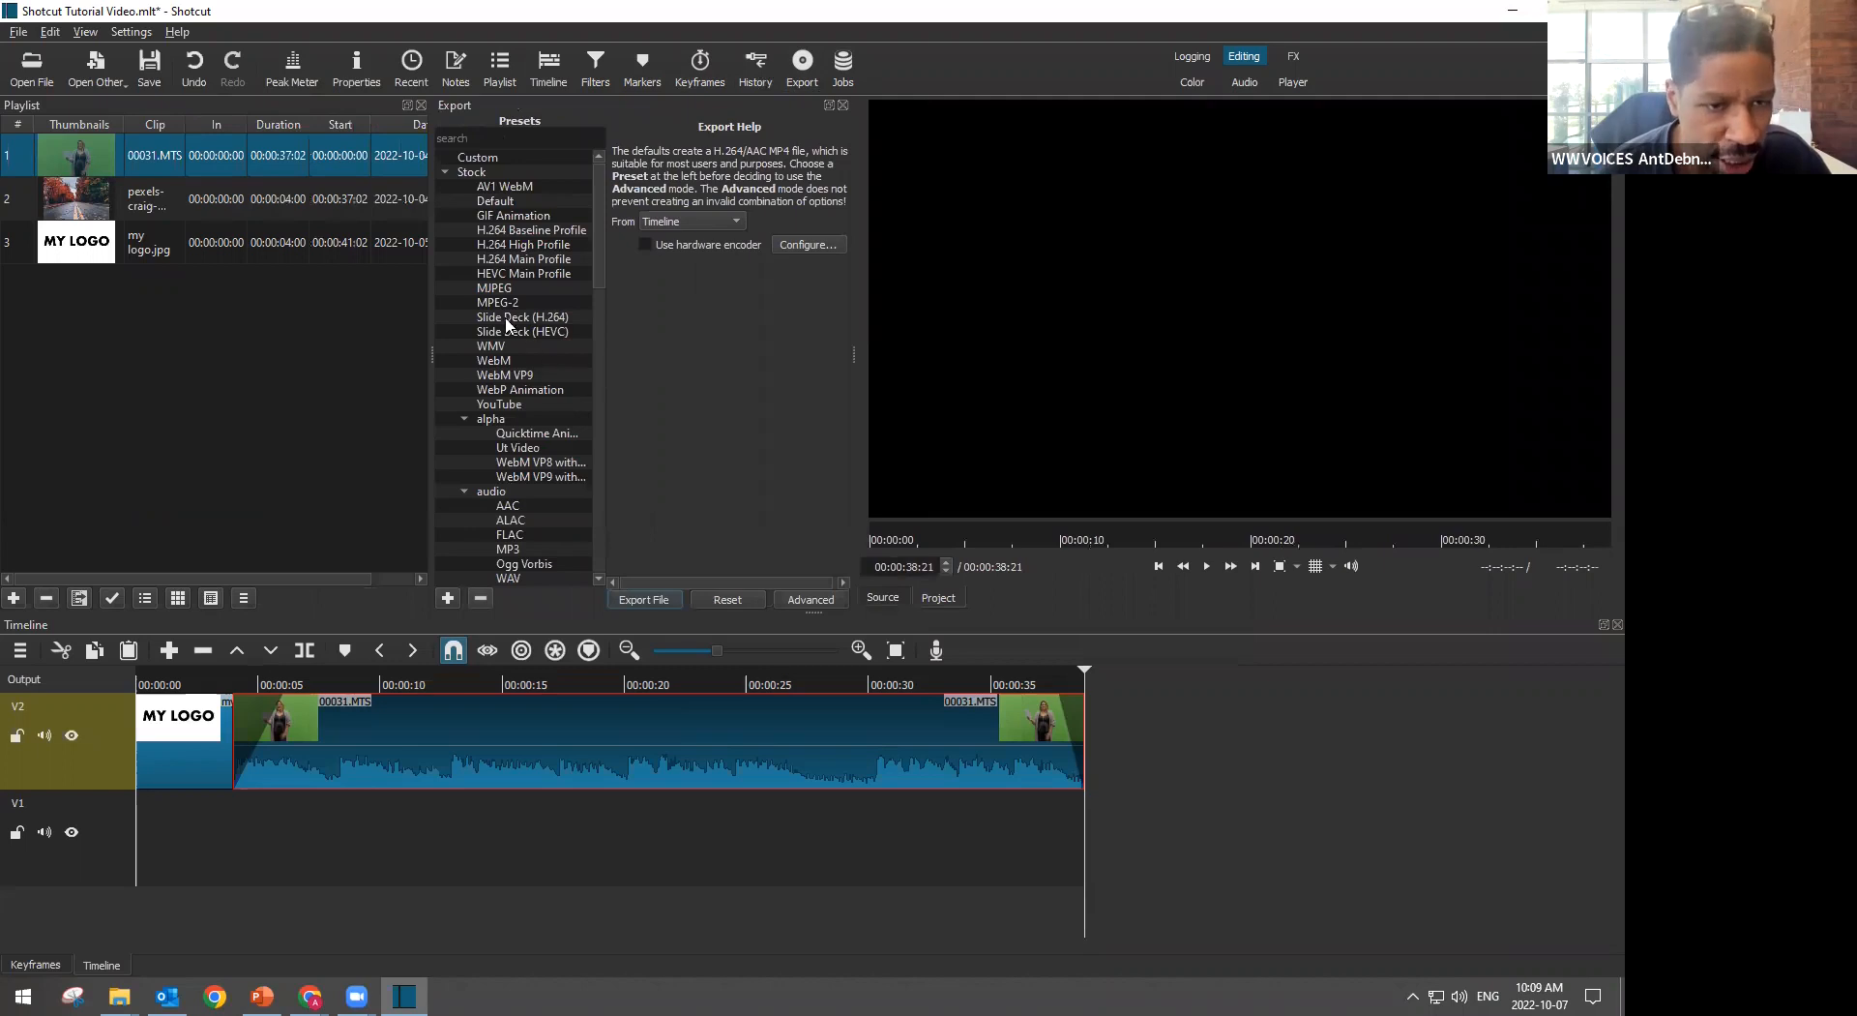
click(523, 247)
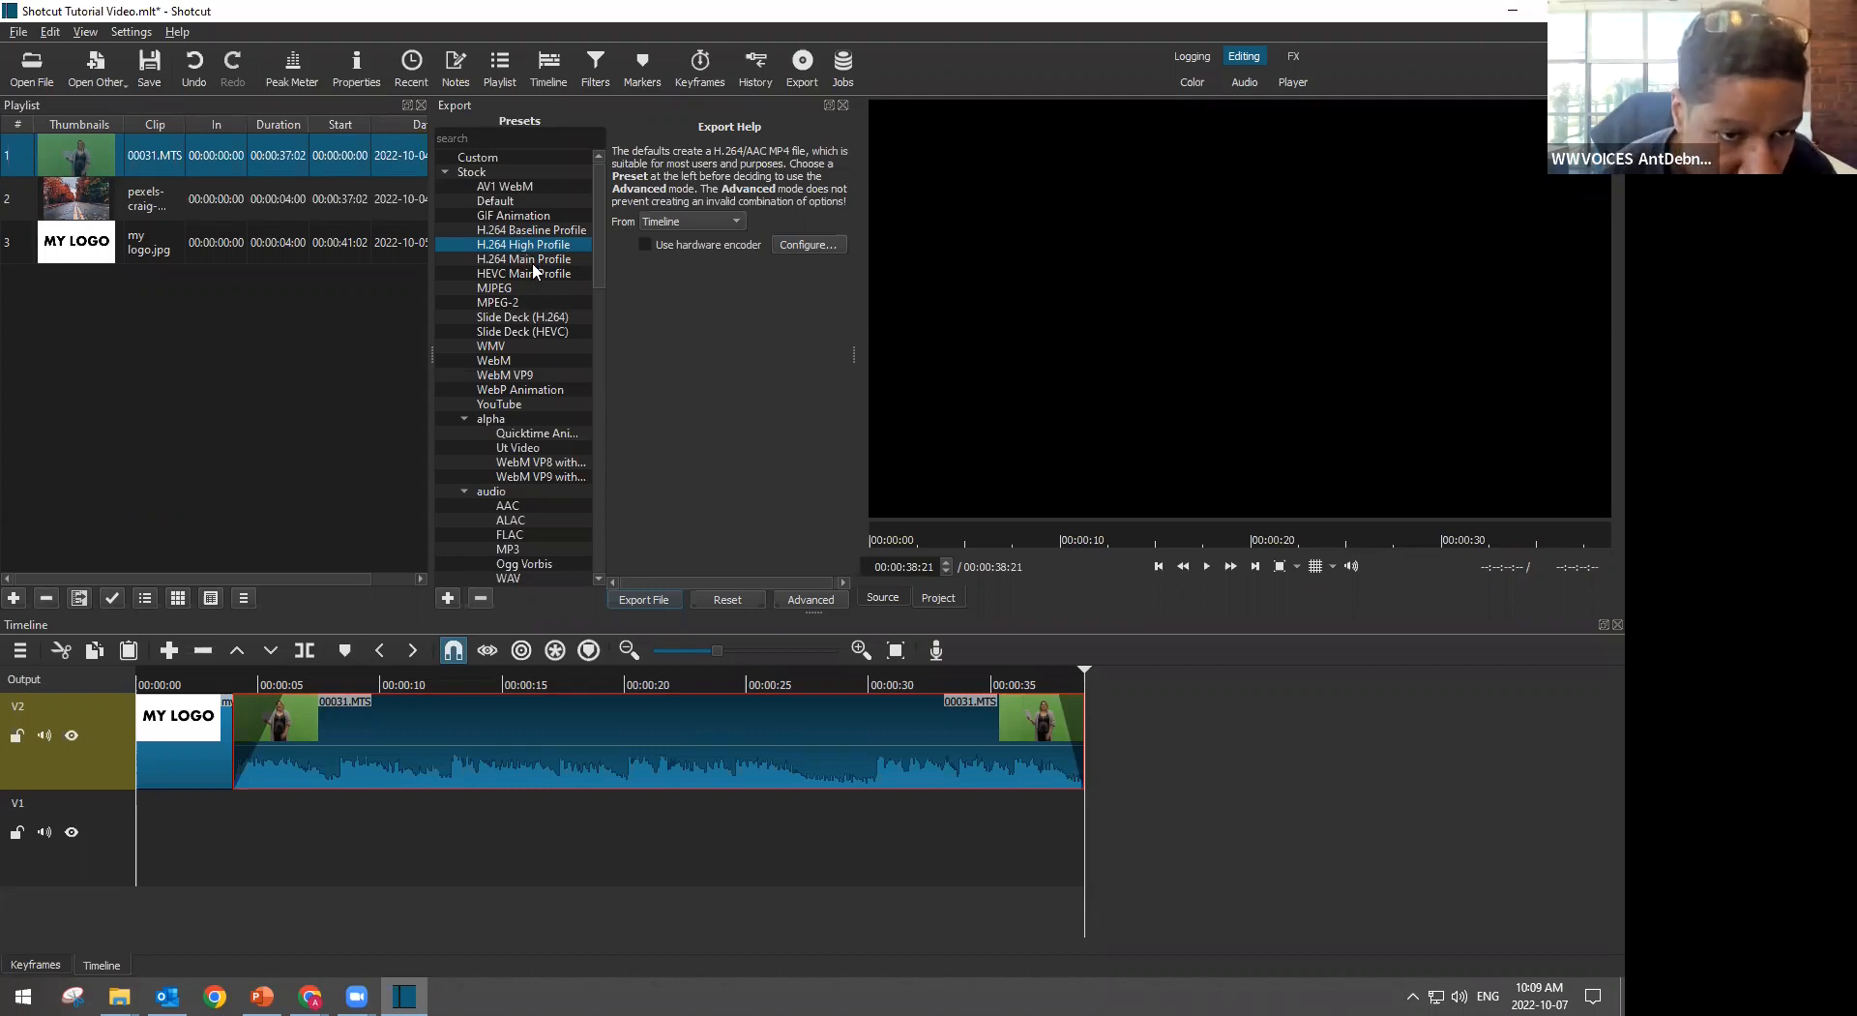
click(537, 232)
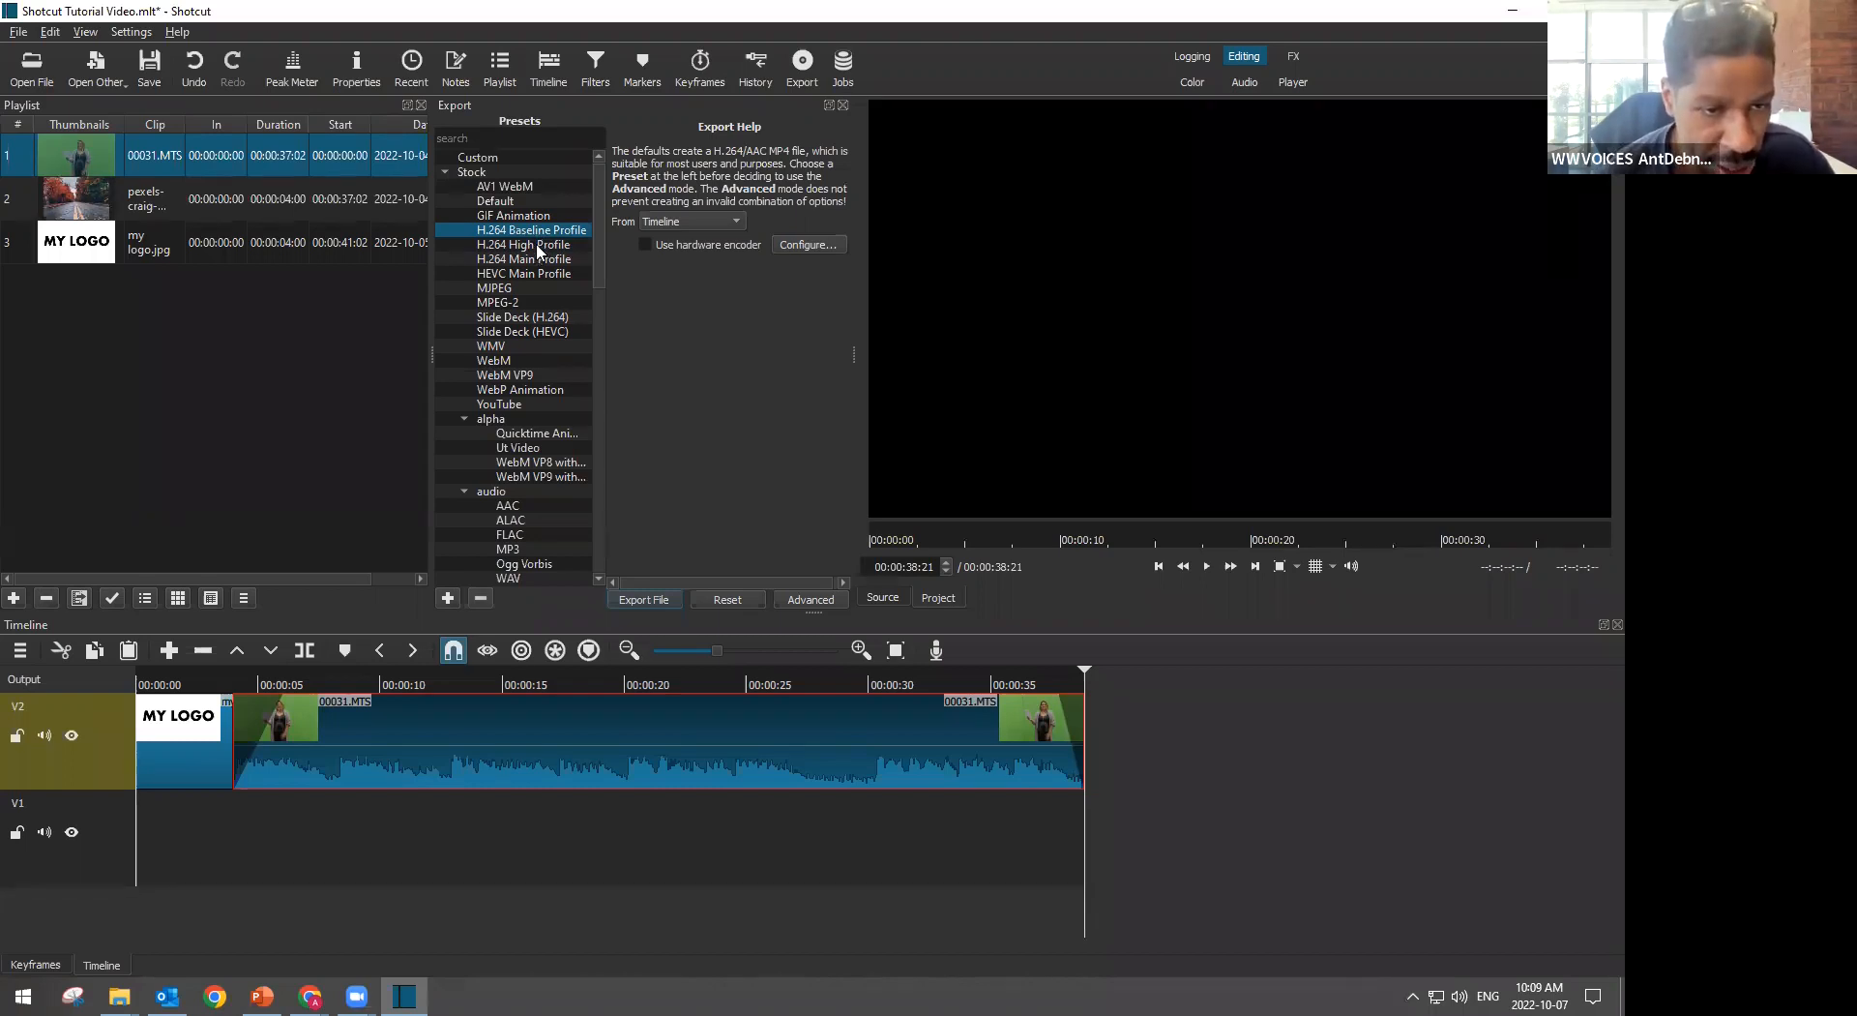
click(538, 246)
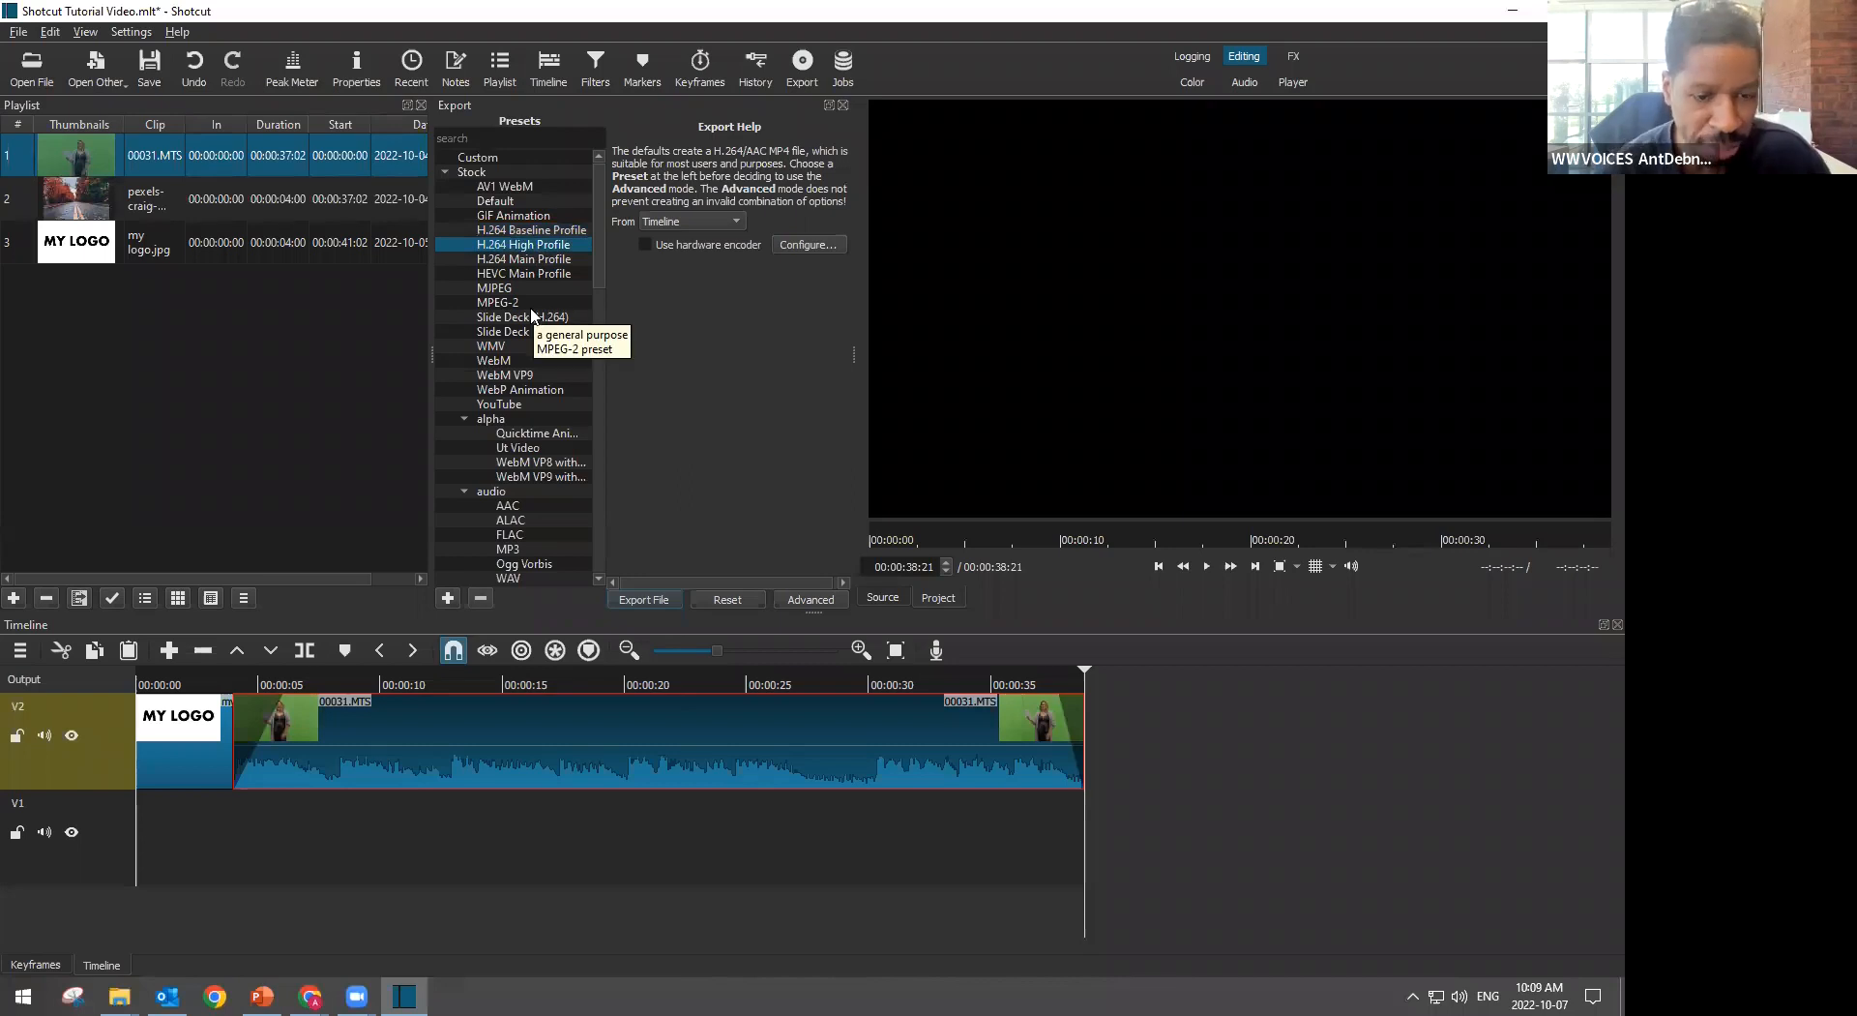
Export the timeline as the mp4 file Shotcut Tutorial Video in the Shotcut Tutorial - Practice Edit folder, and close the job list
click(643, 600)
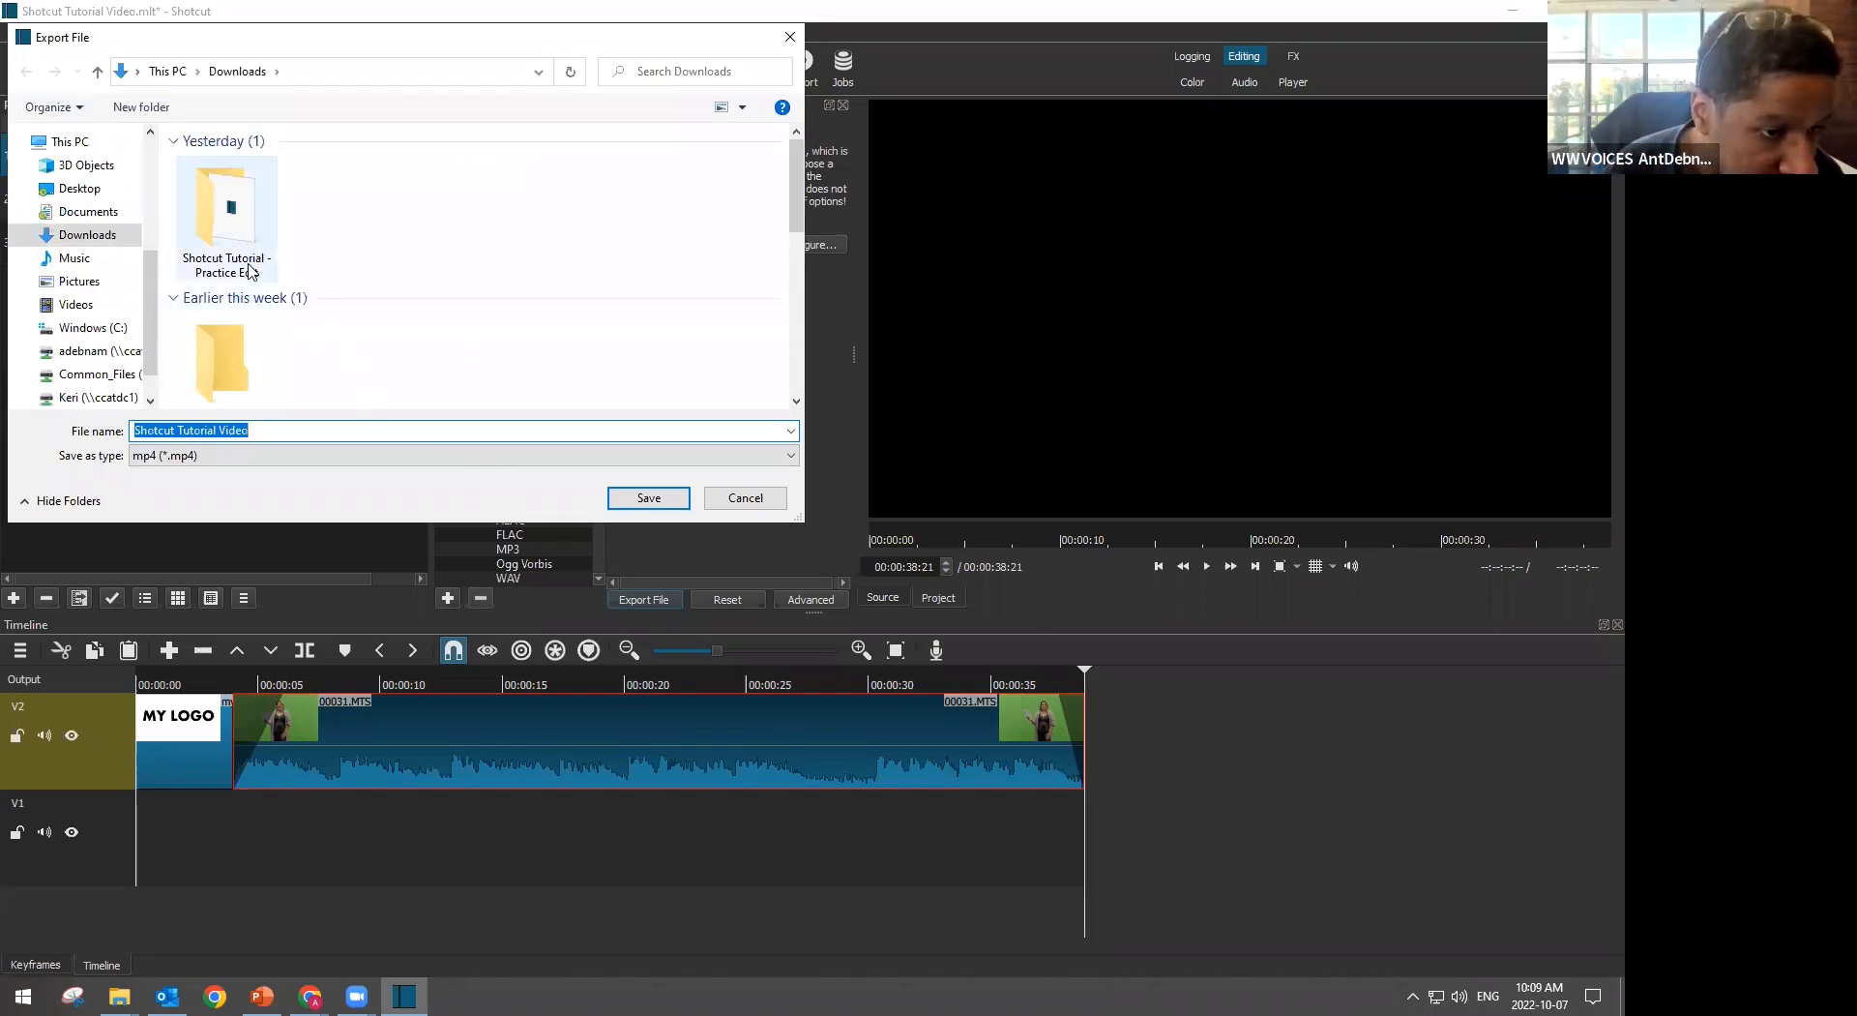
scroll(263, 281, down, 3)
scroll(261, 319, up, 3)
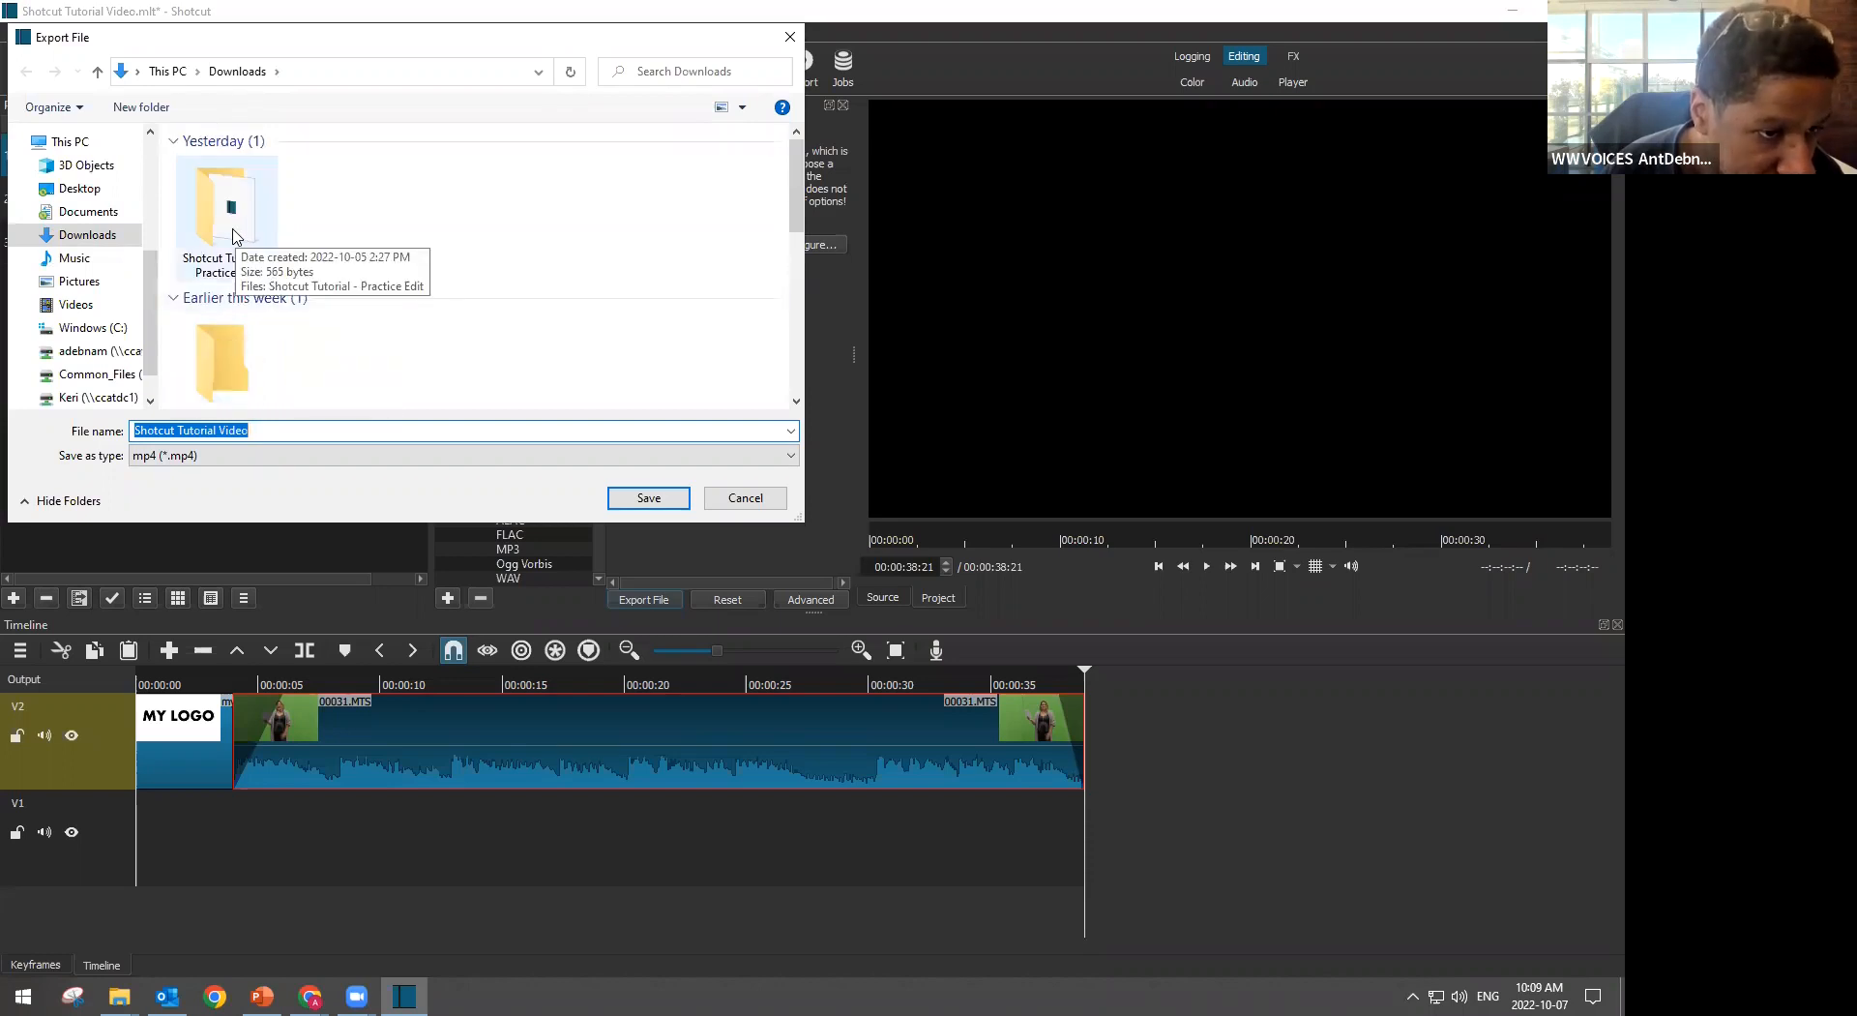
double_click(233, 236)
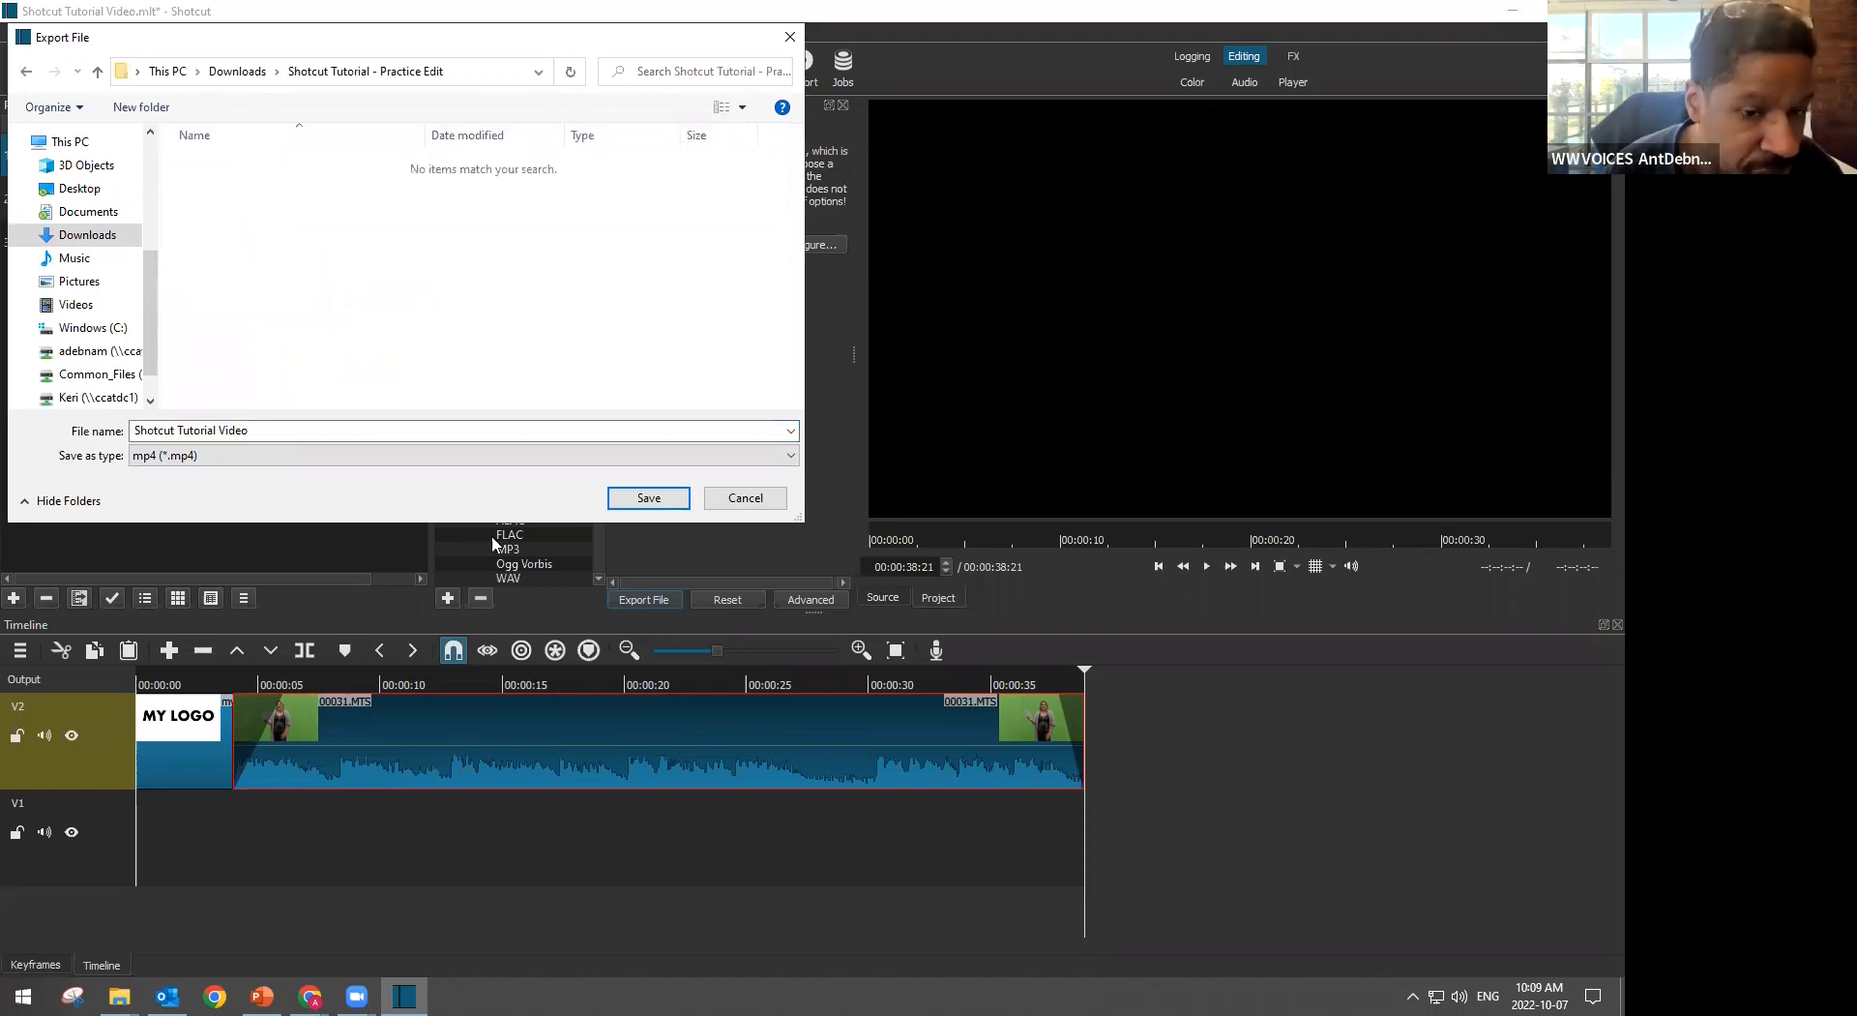
click(649, 497)
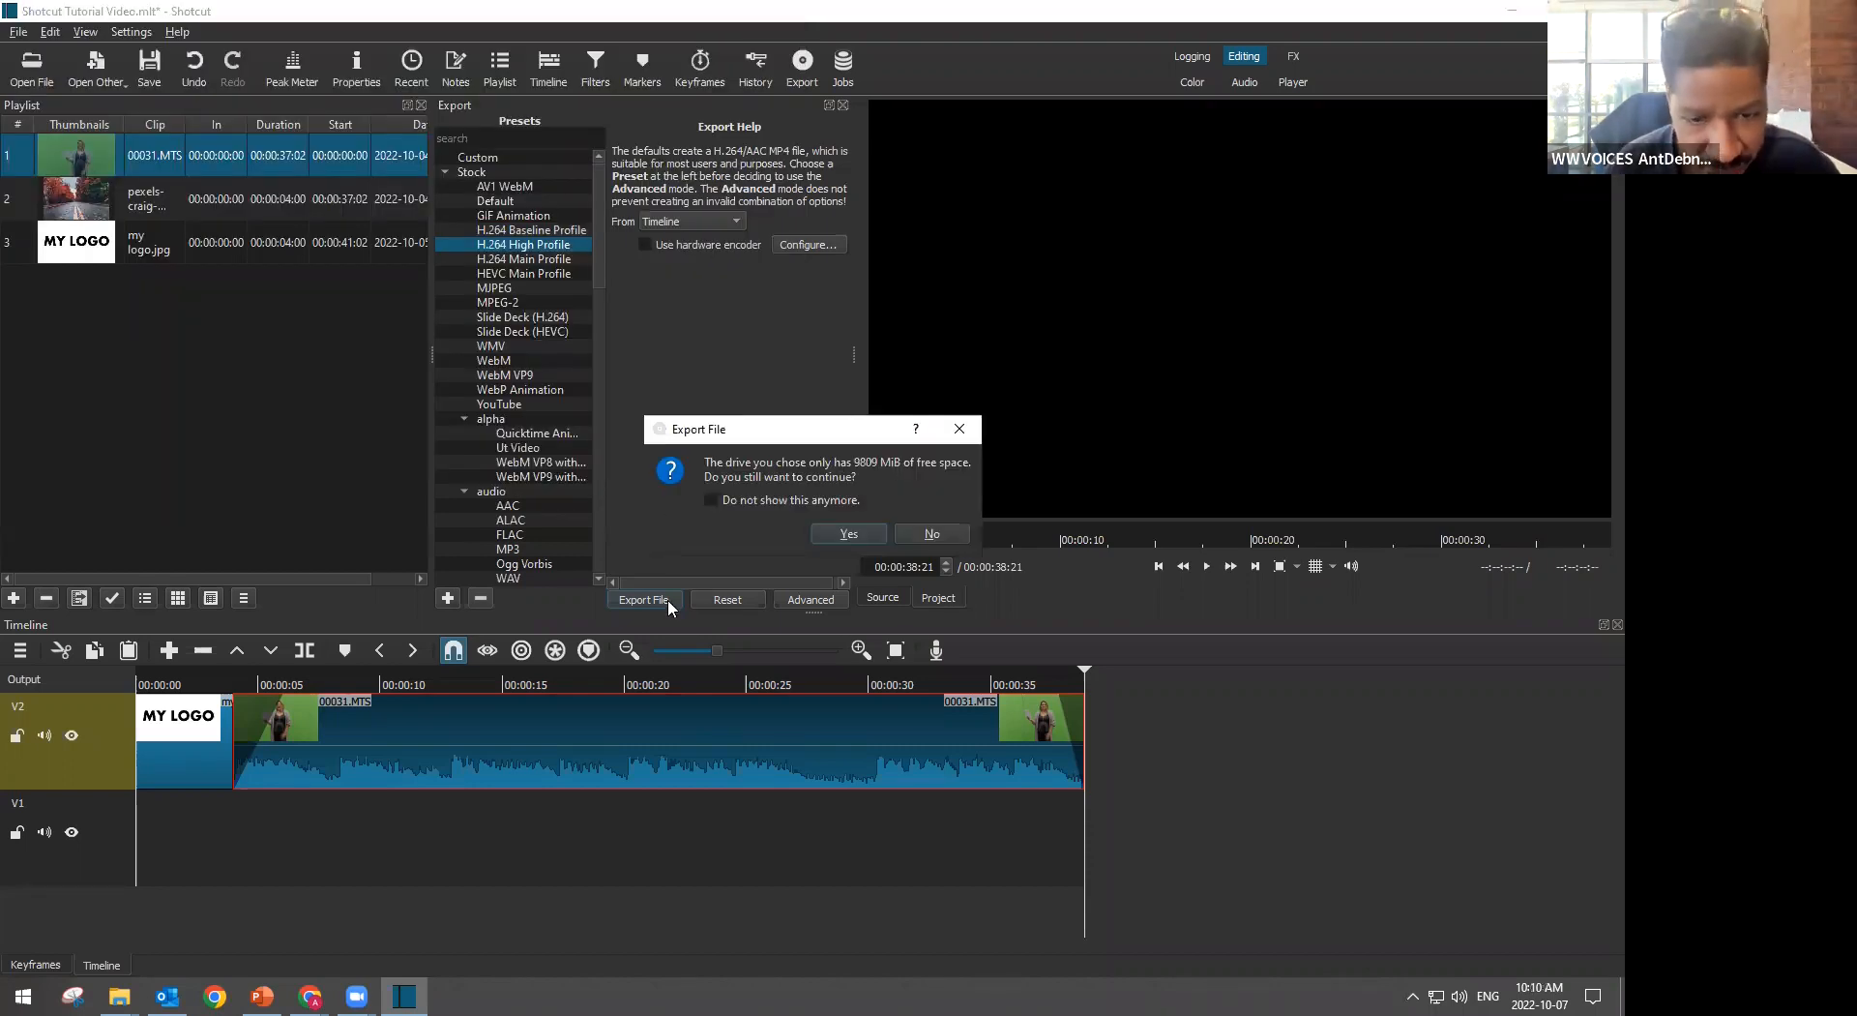
click(834, 532)
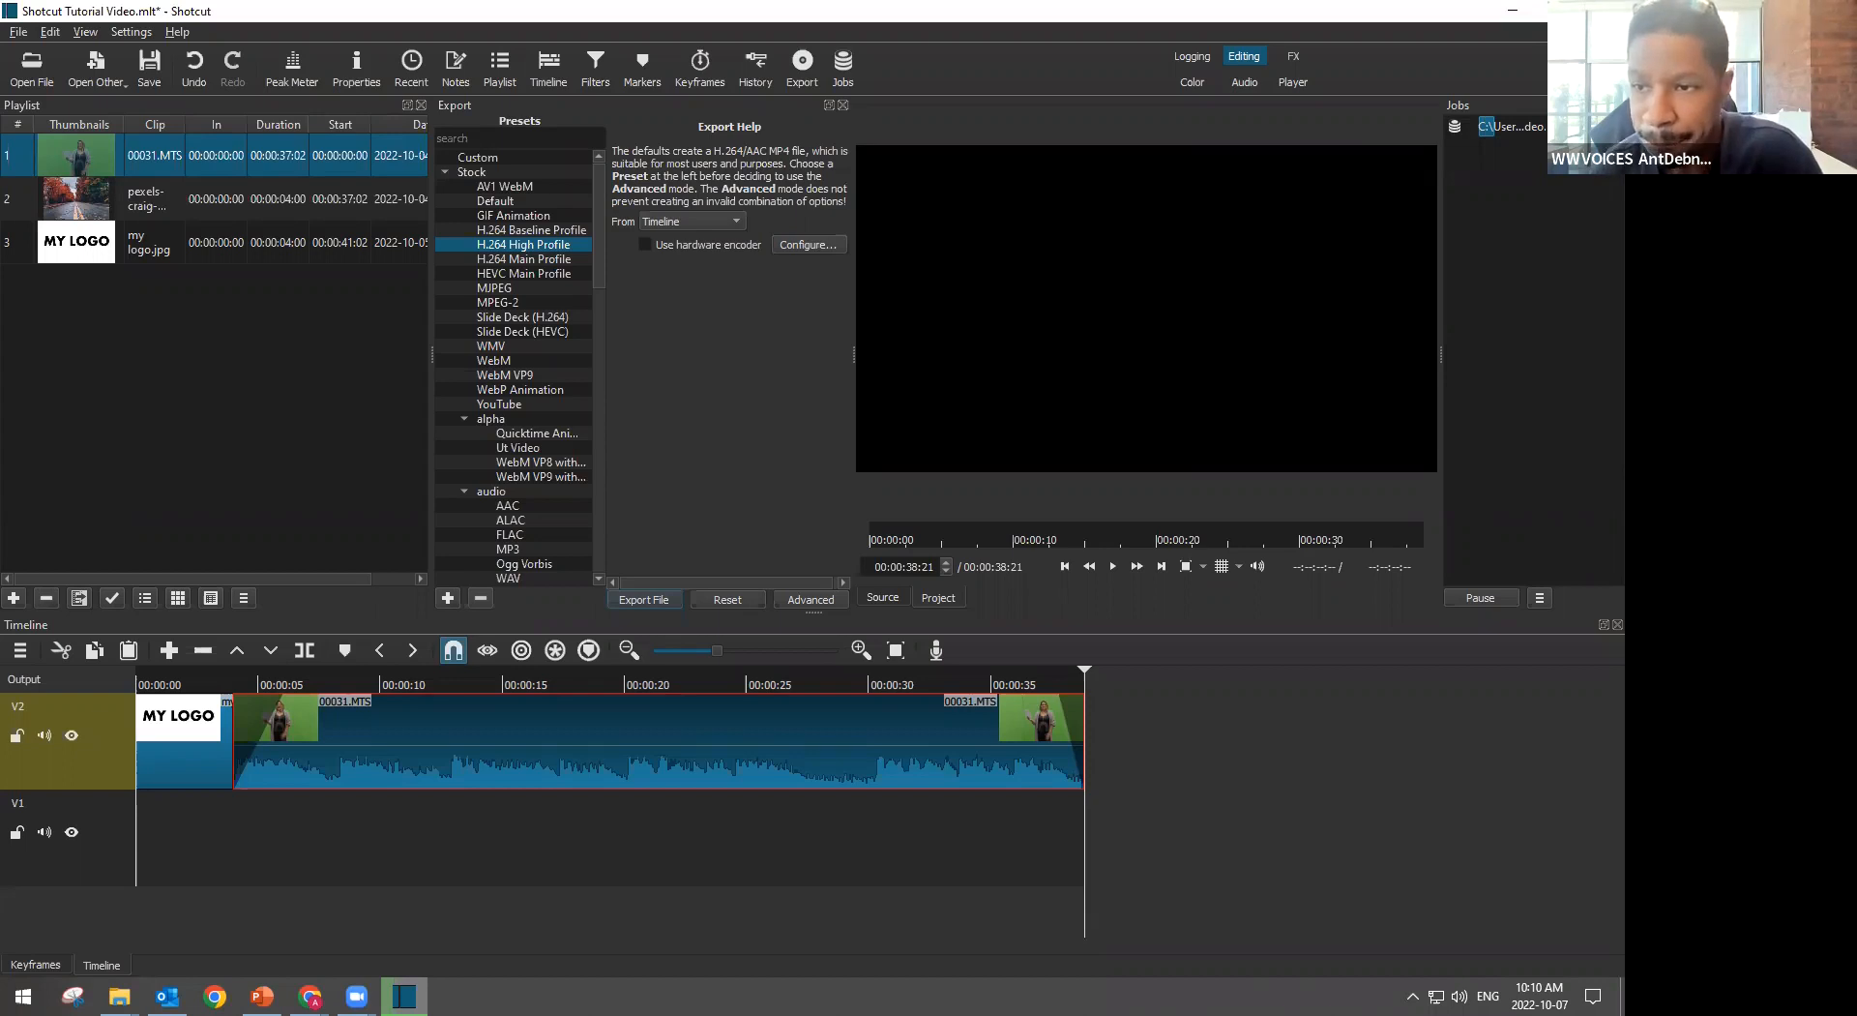
click(1618, 104)
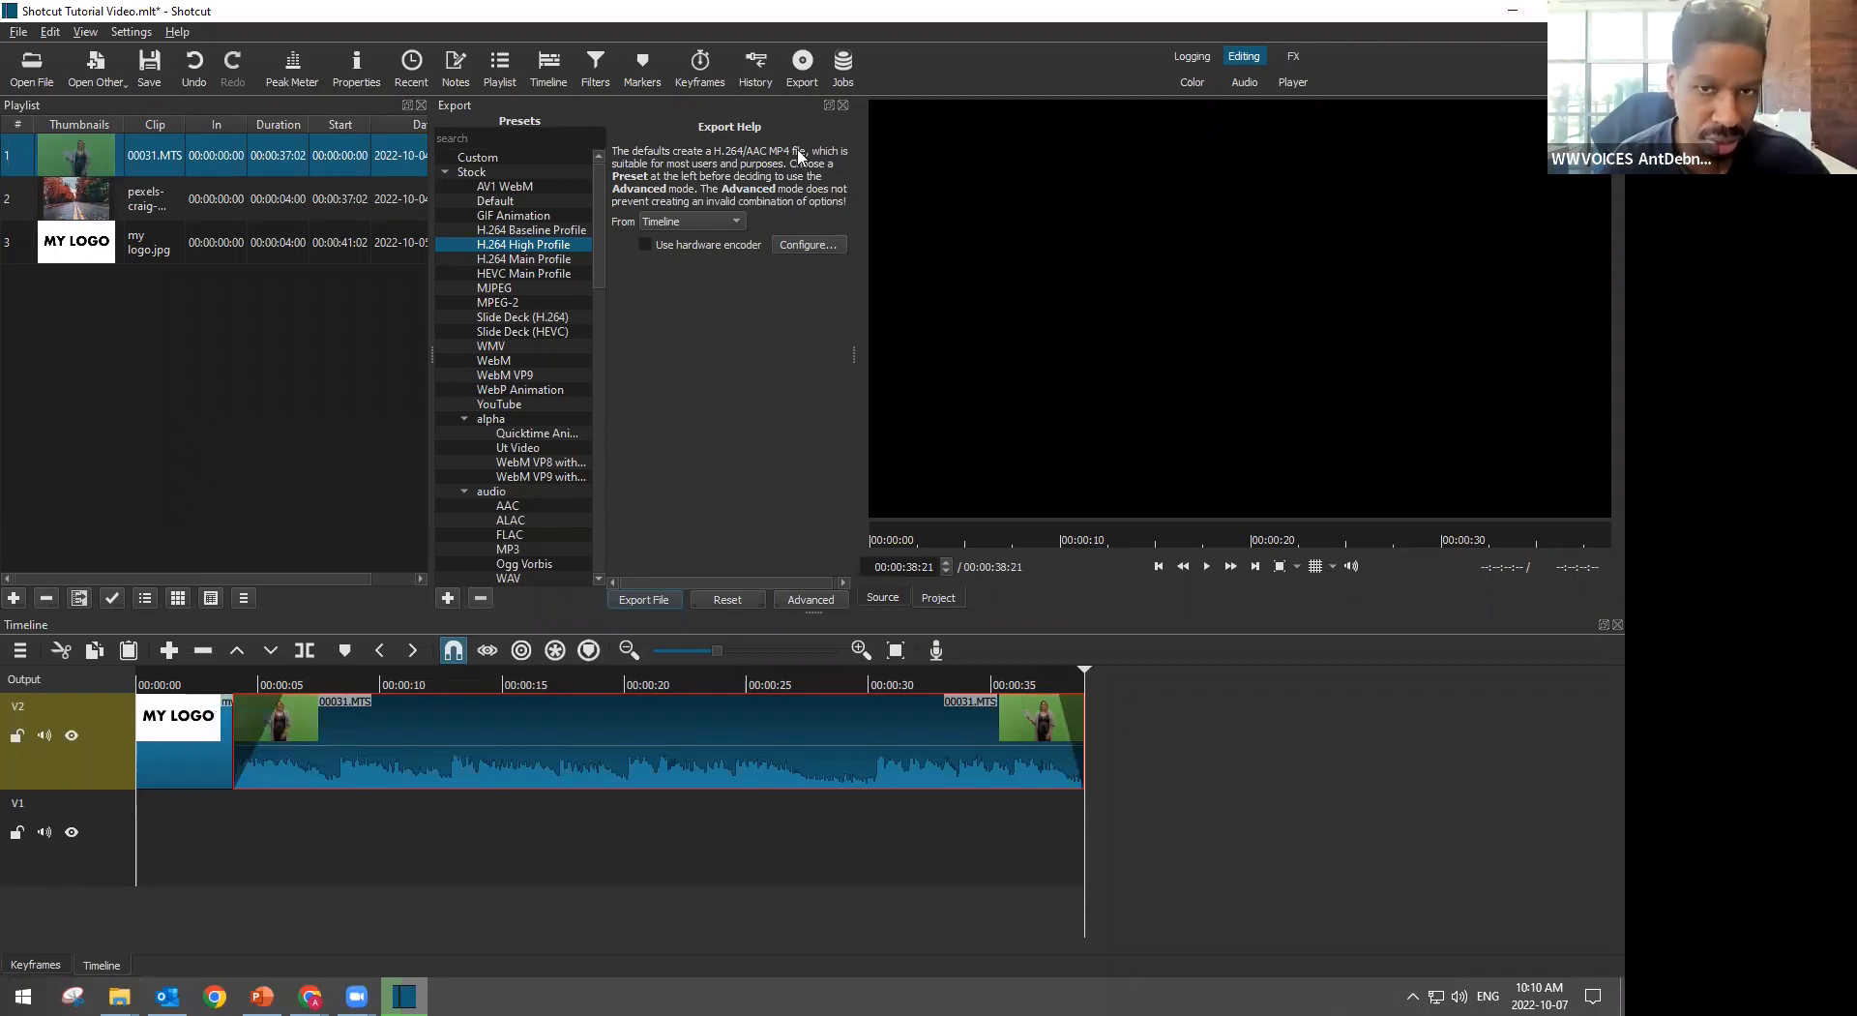
Close the export settings and remove the Fade In Video and Fade Out Video filters from the 00031.MTS clip
click(842, 105)
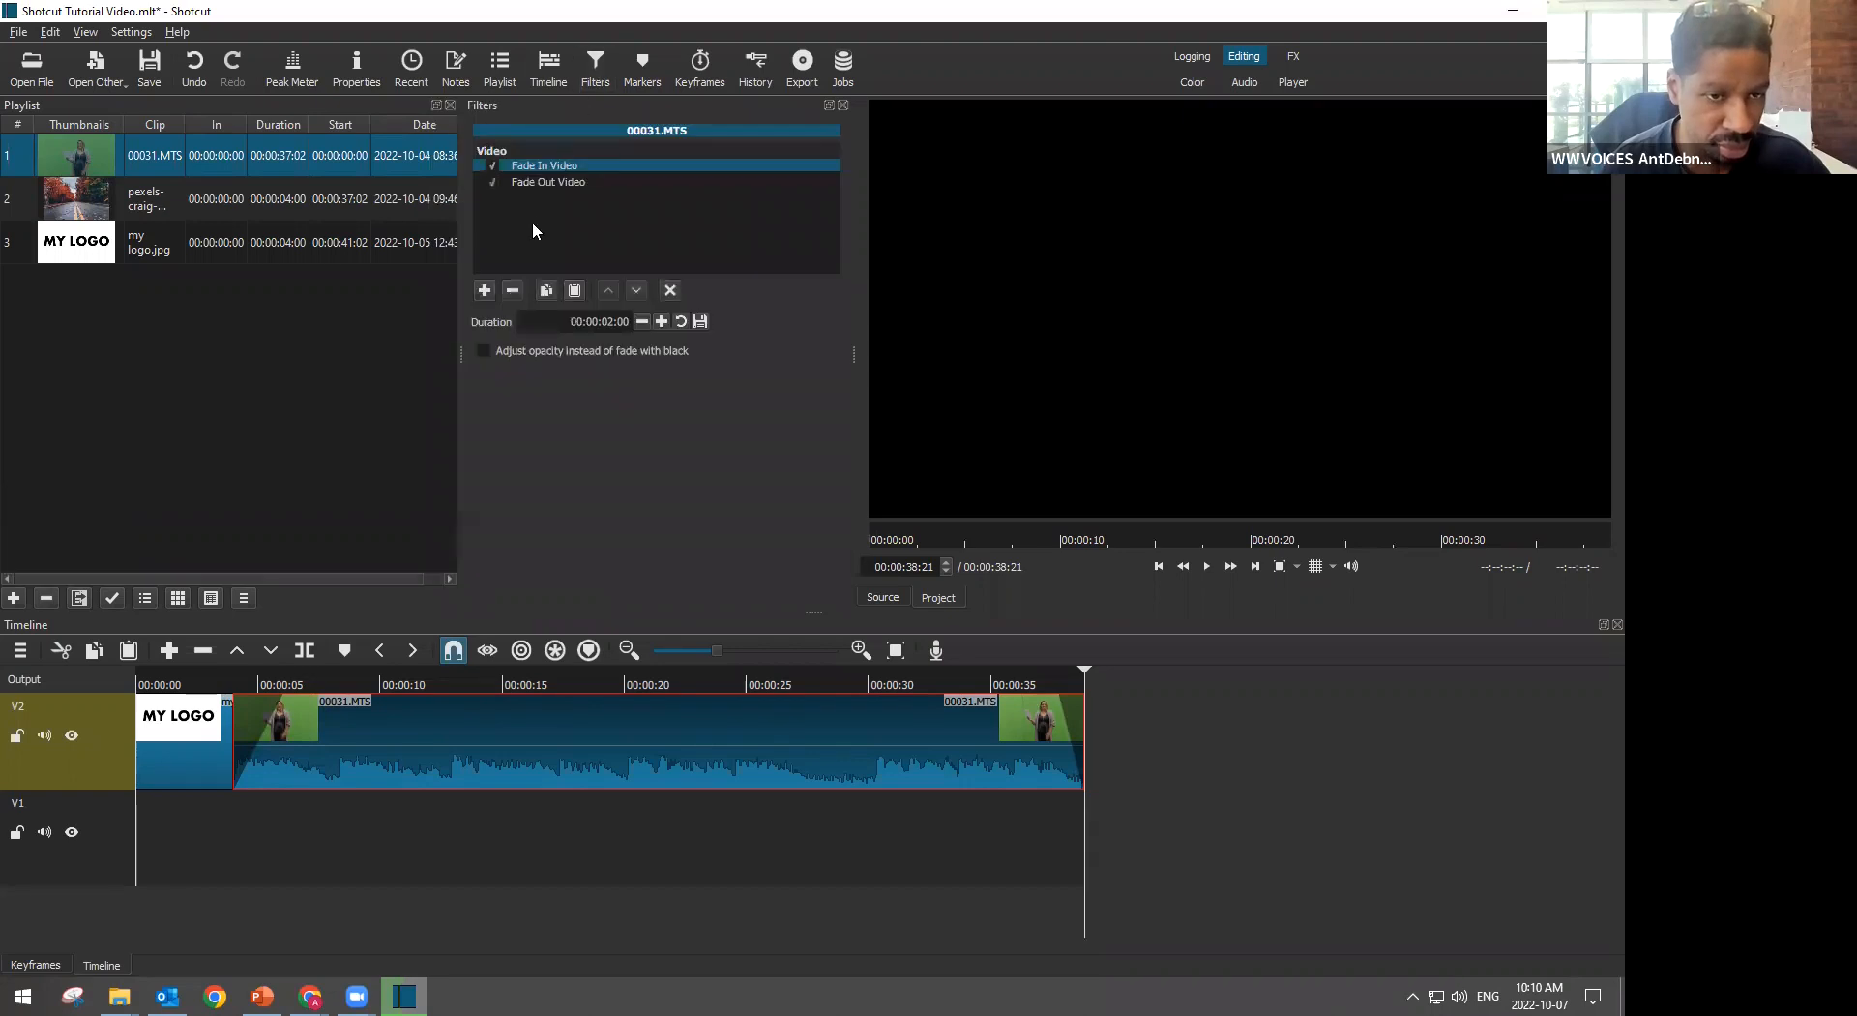
click(513, 289)
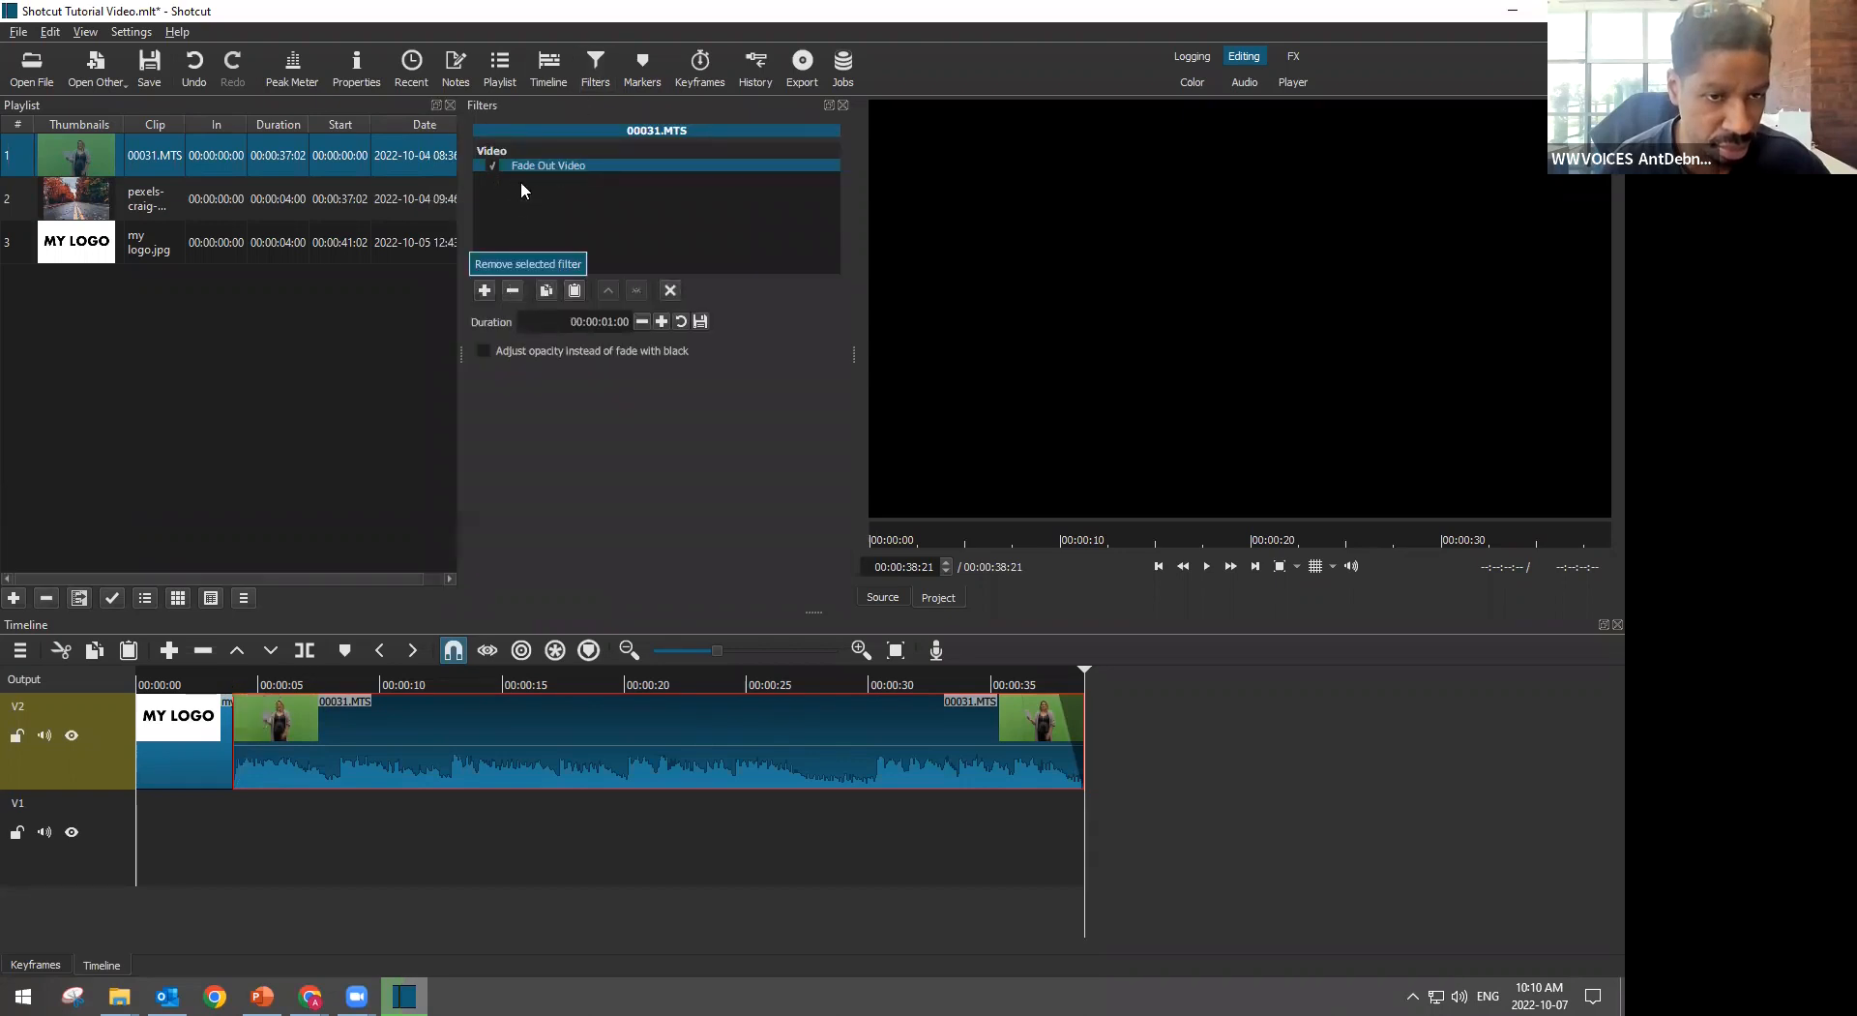
click(514, 291)
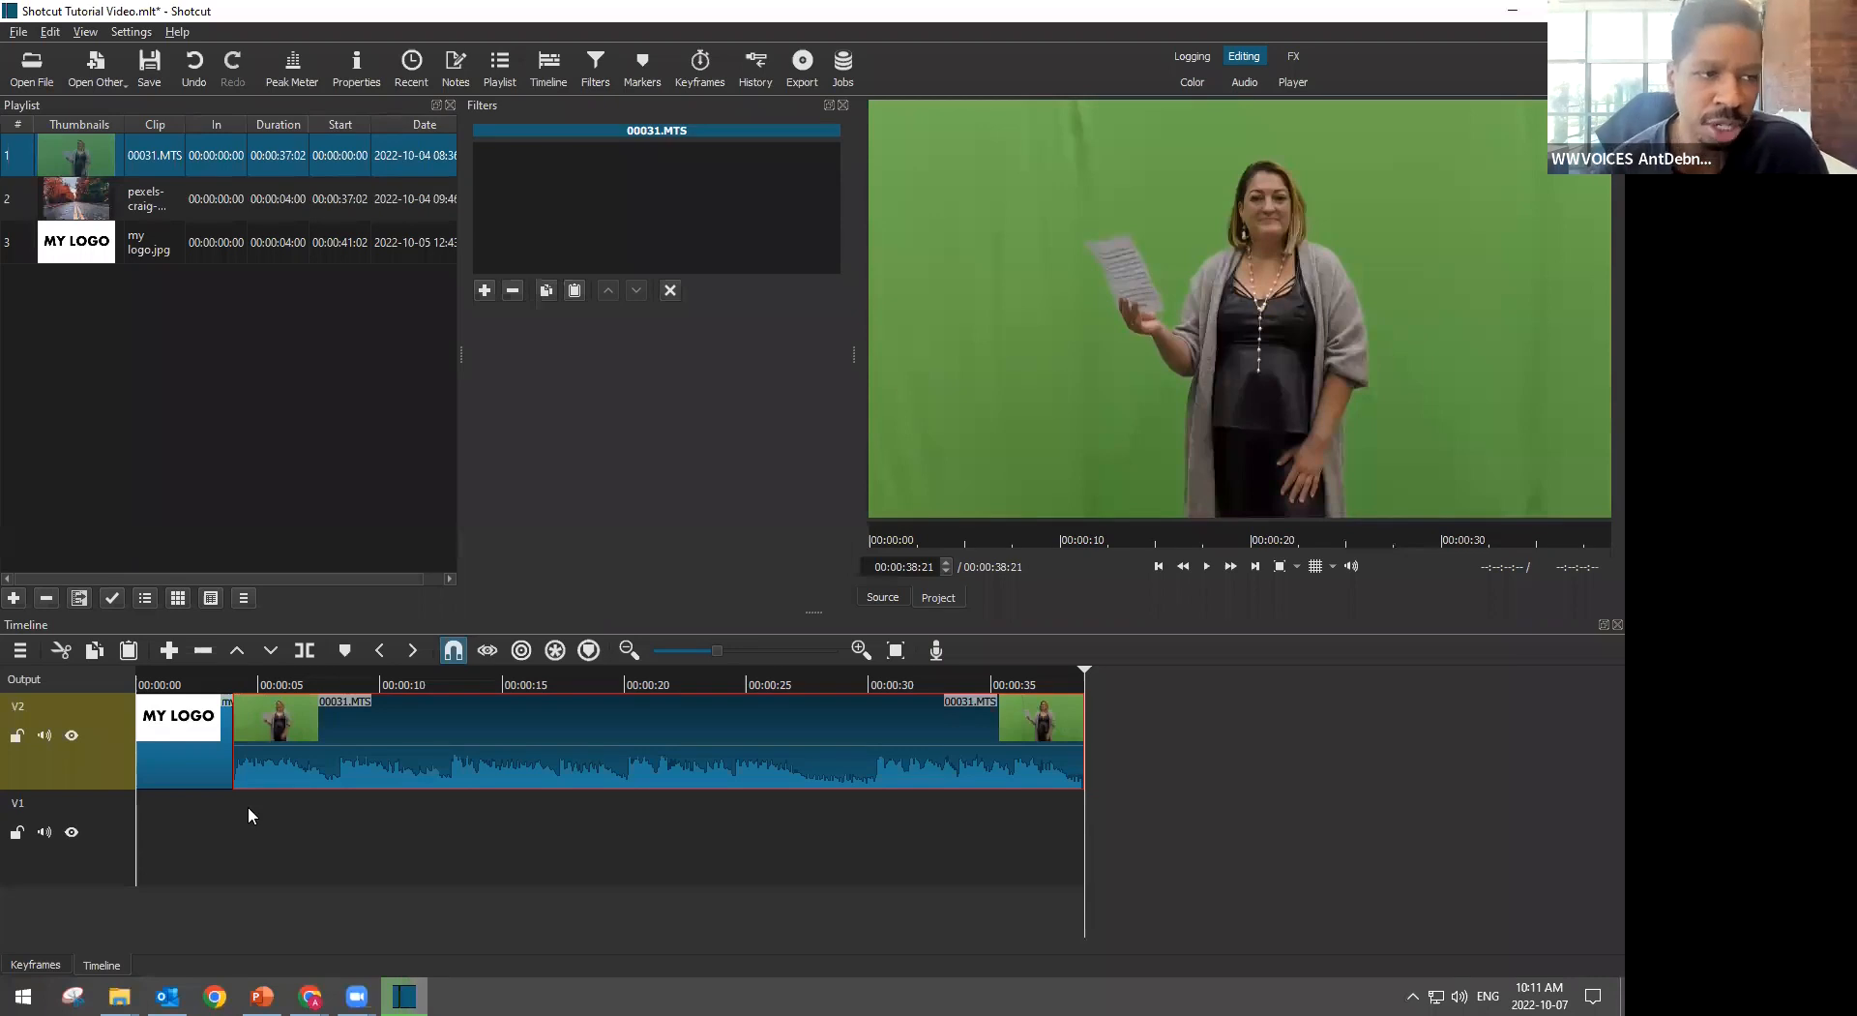
Place the autumn road image on track V1 at the start of the 00031.MTS footage and extend it to the footage's end
click(80, 211)
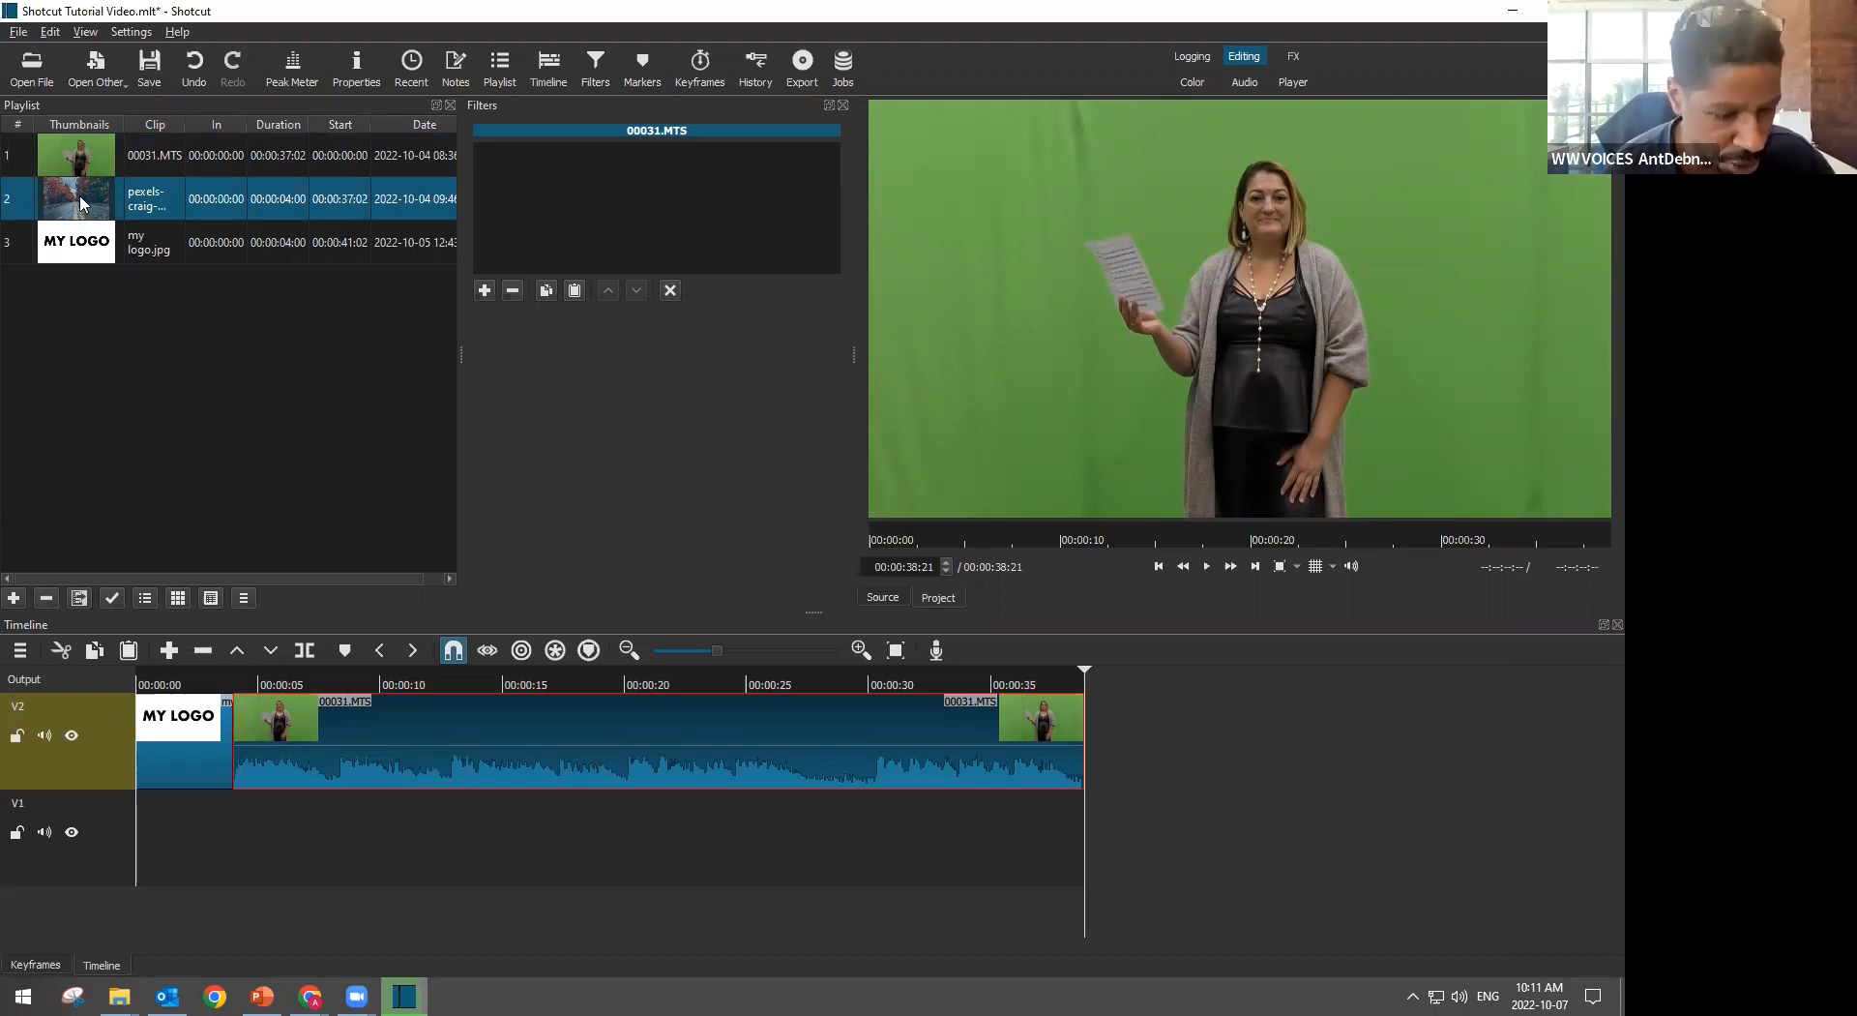
drag(175, 823, 213, 845)
drag(220, 846, 300, 740)
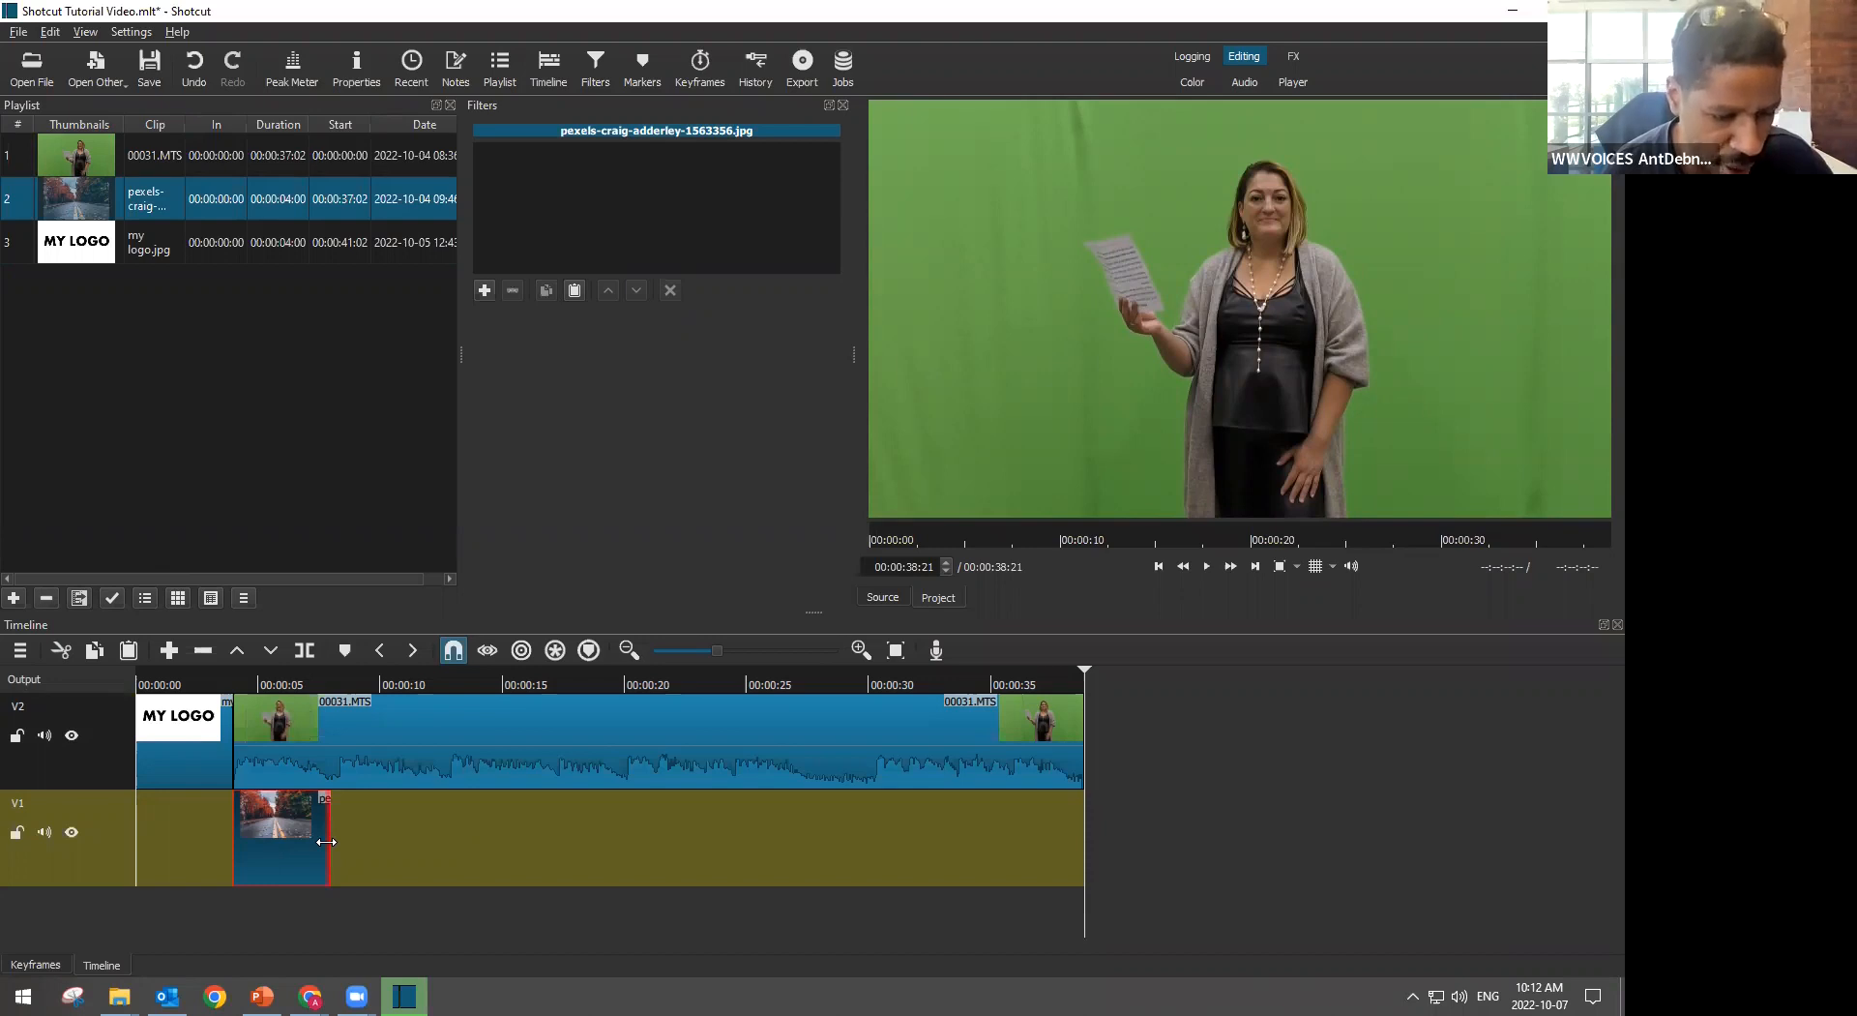
drag(326, 843, 1087, 839)
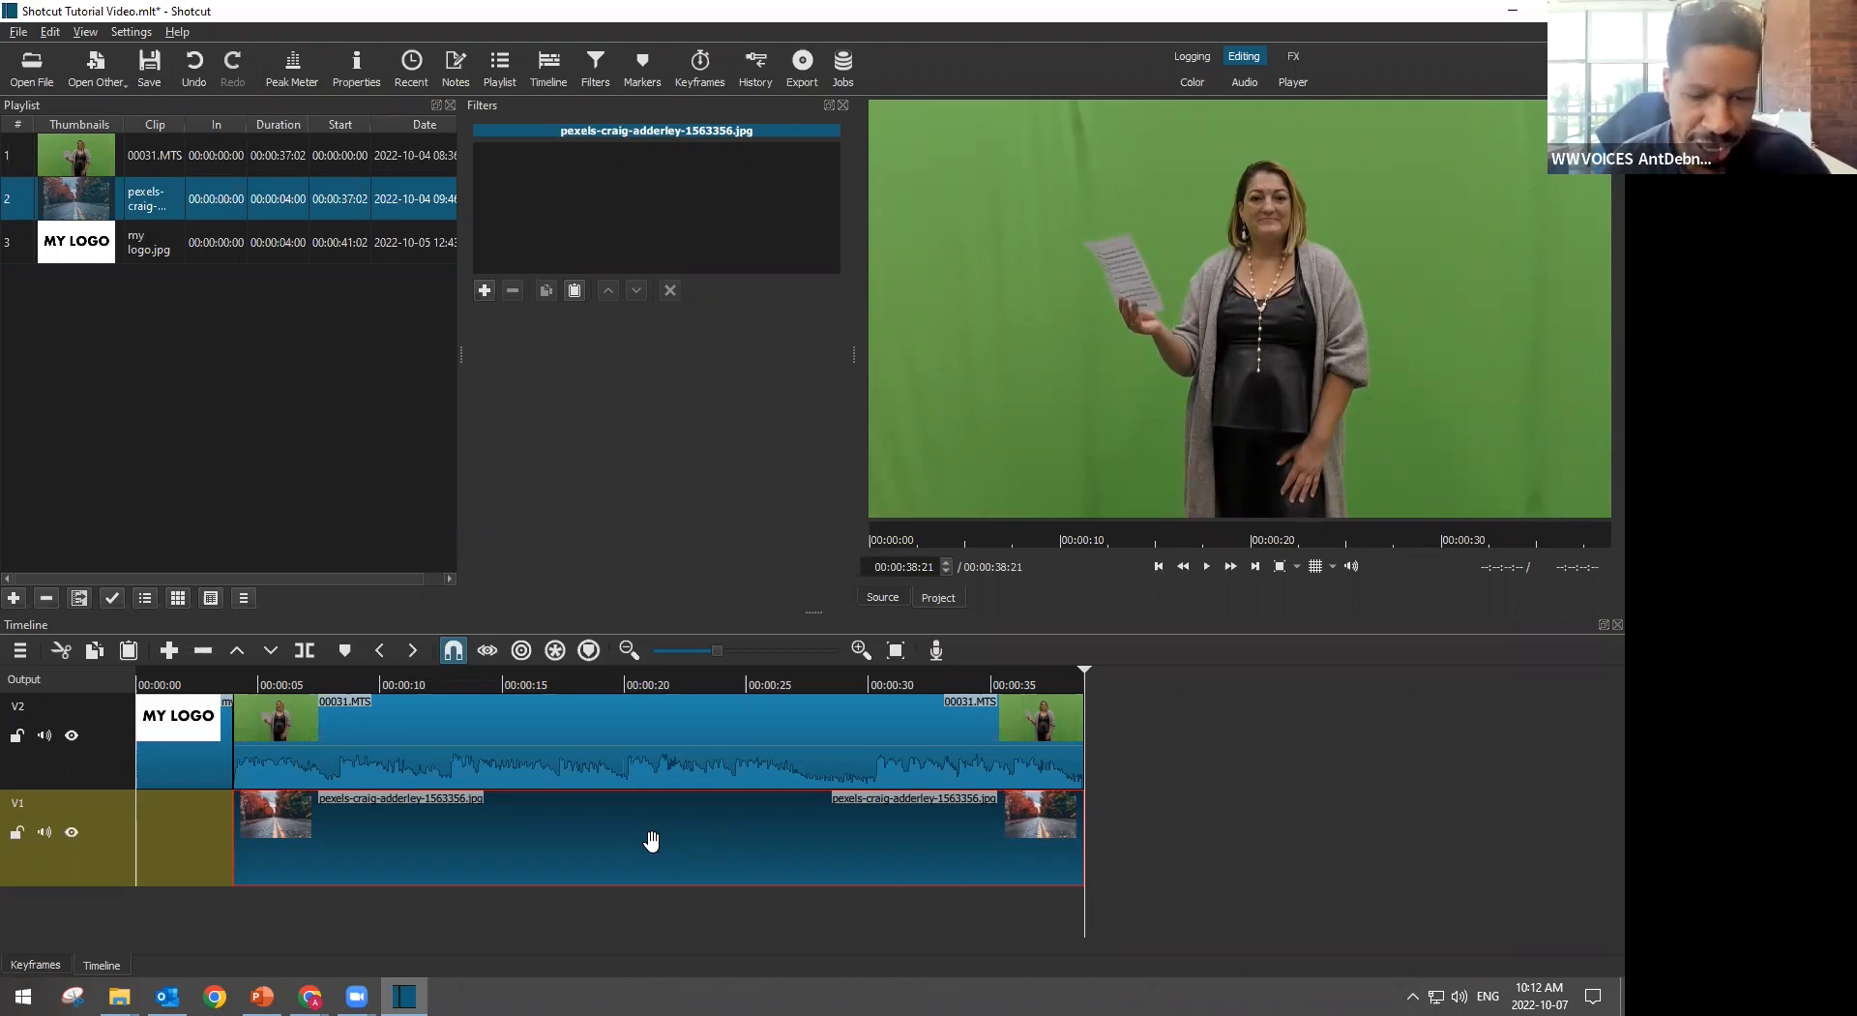
Search the filters for chroma and add Chroma Key: Simple to the 00031.MTS clip on track V2
click(618, 743)
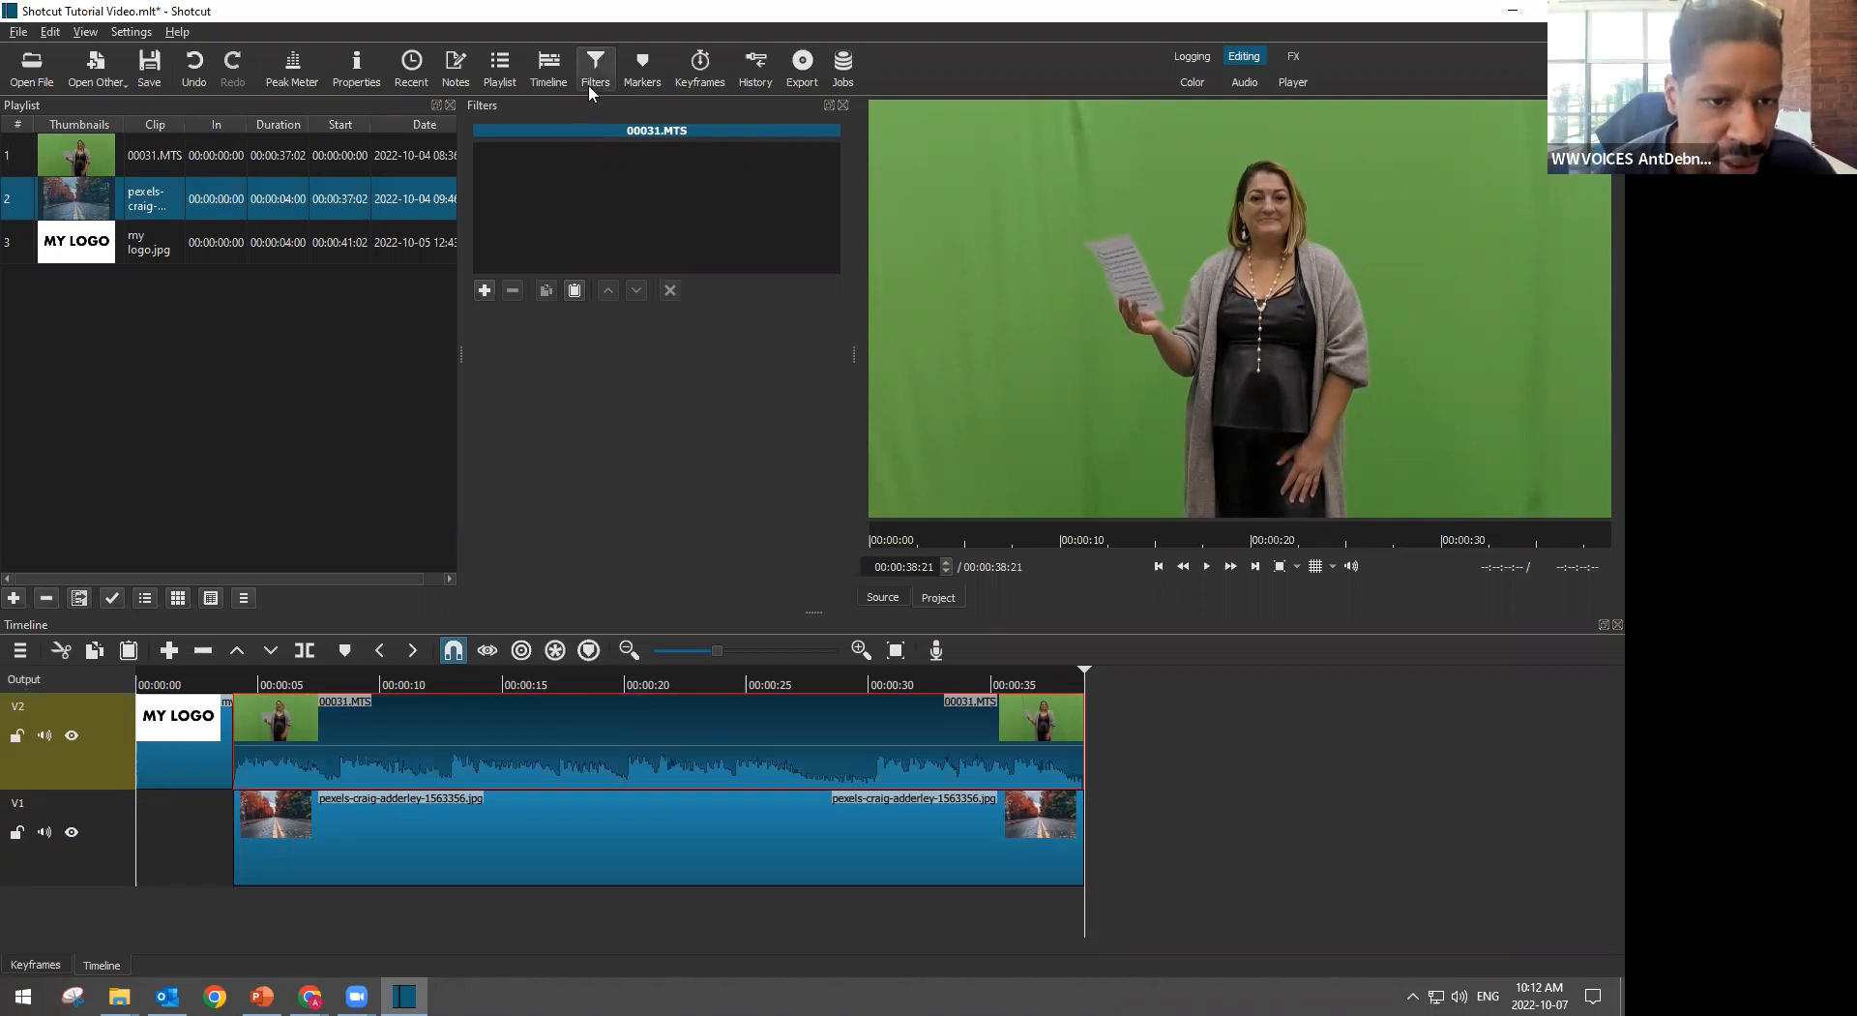
click(486, 290)
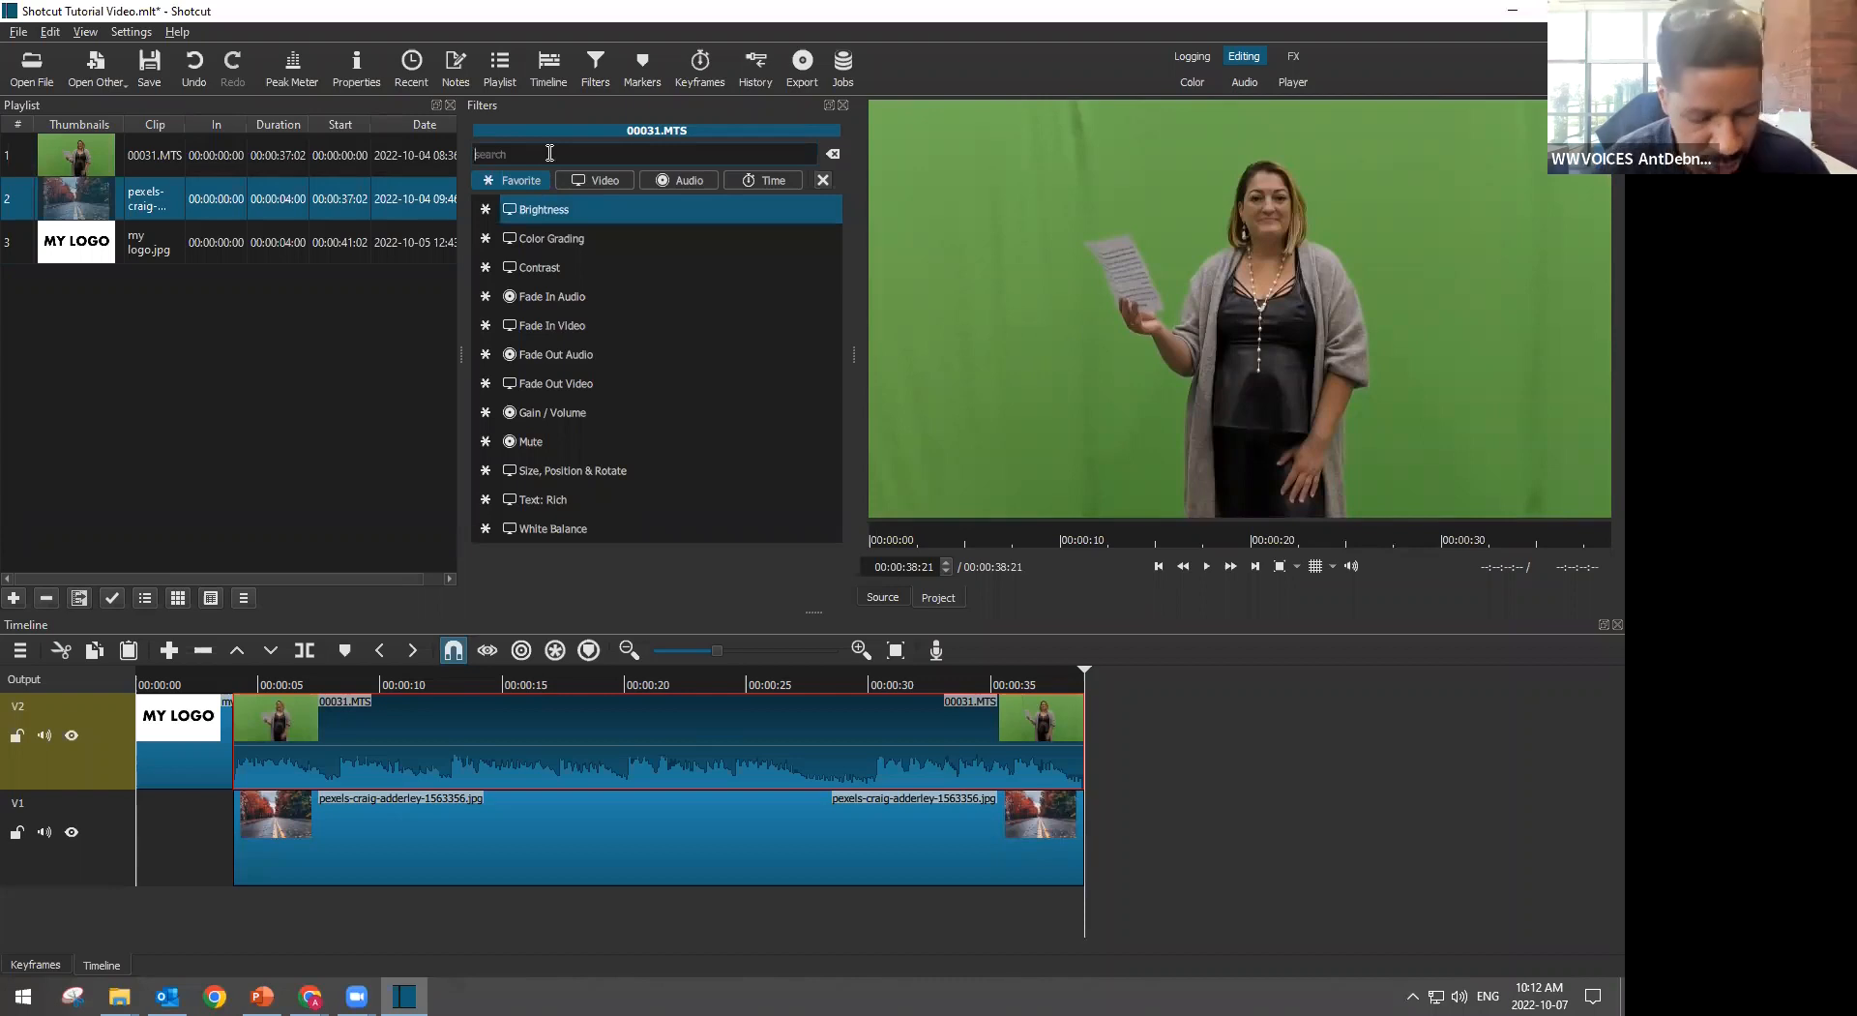
text(chroma)
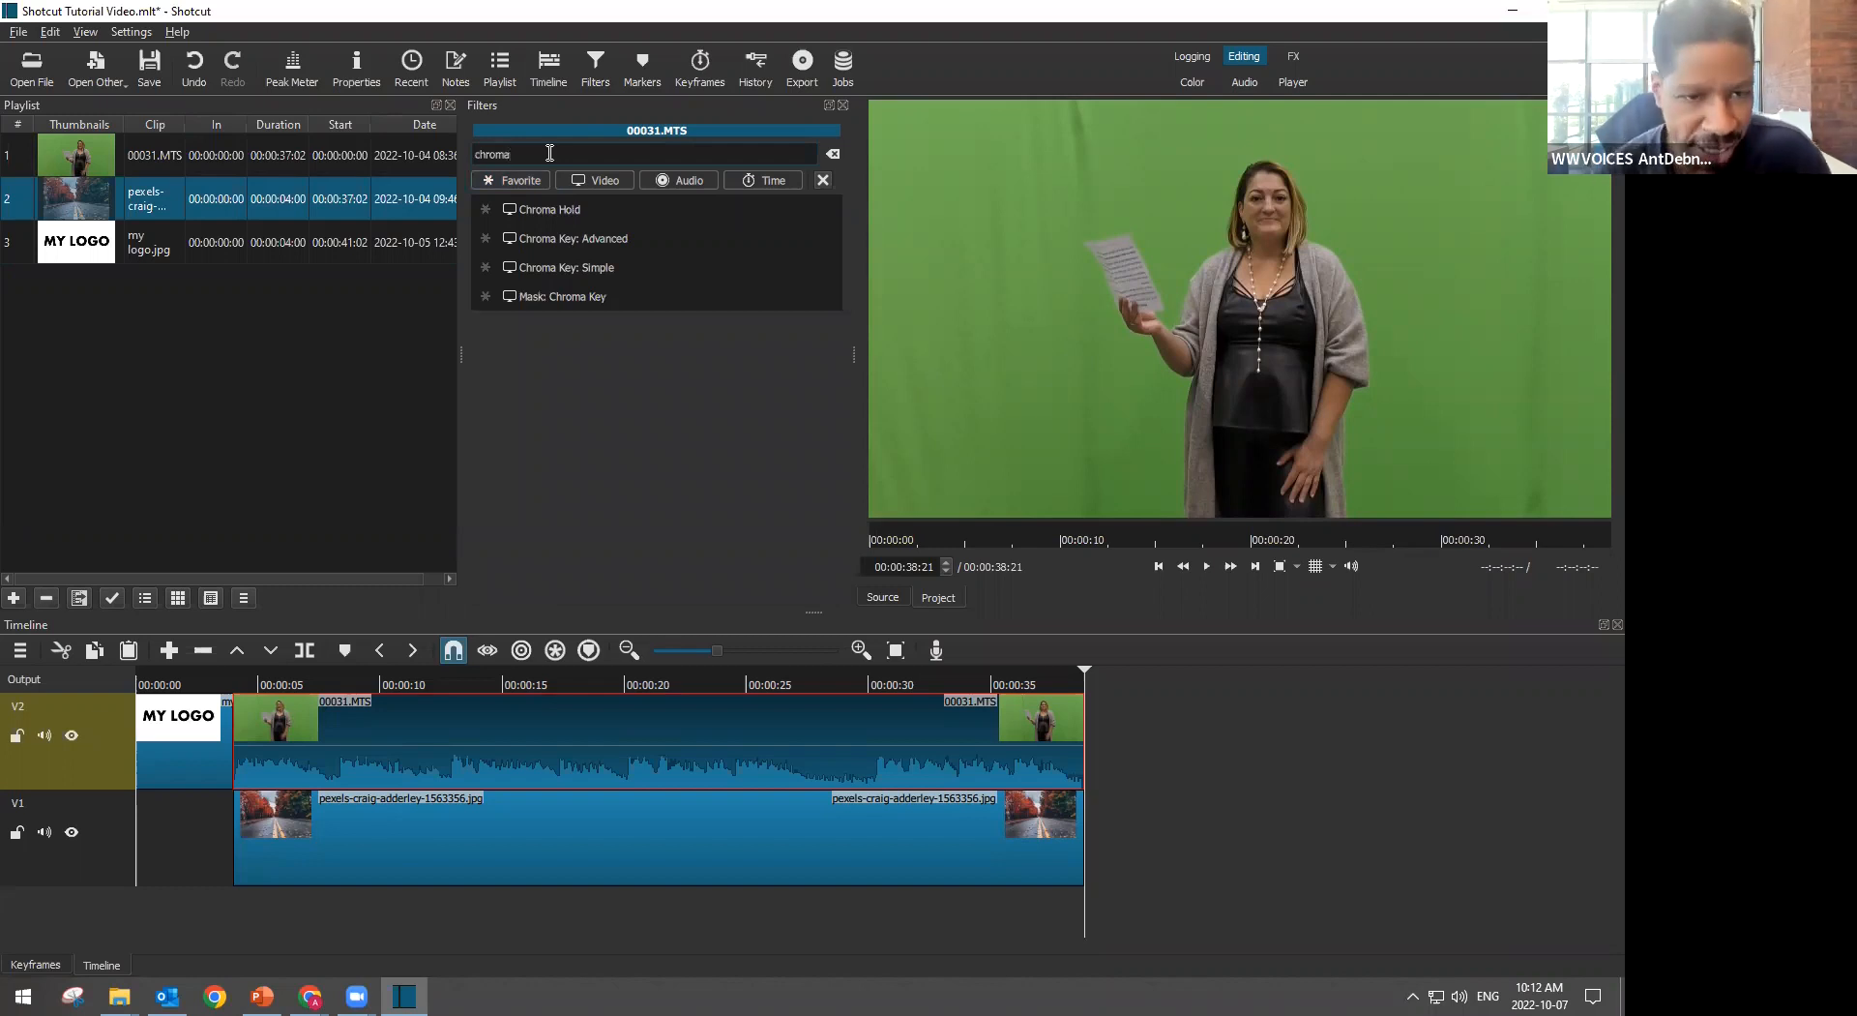
click(574, 275)
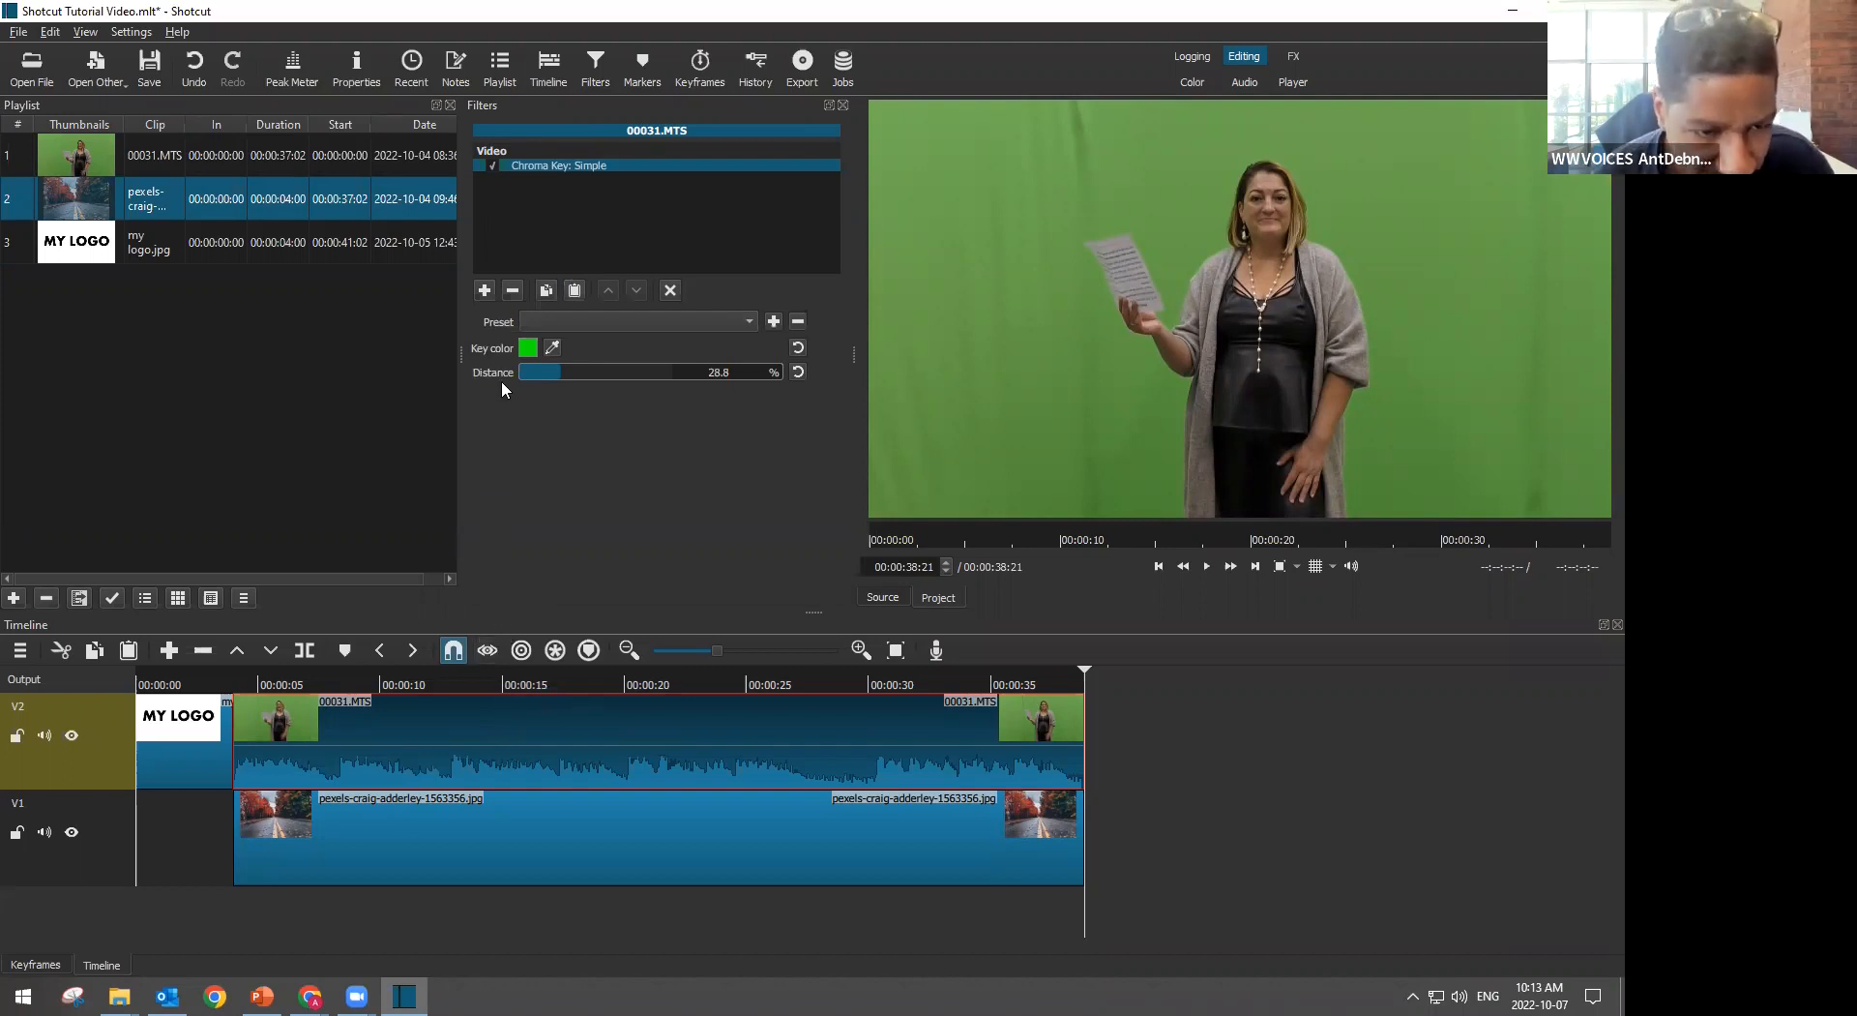
Set the chroma key distance to 44.7% and check the logo and the keyed footage at 00:00:08:01
drag(557, 372, 596, 371)
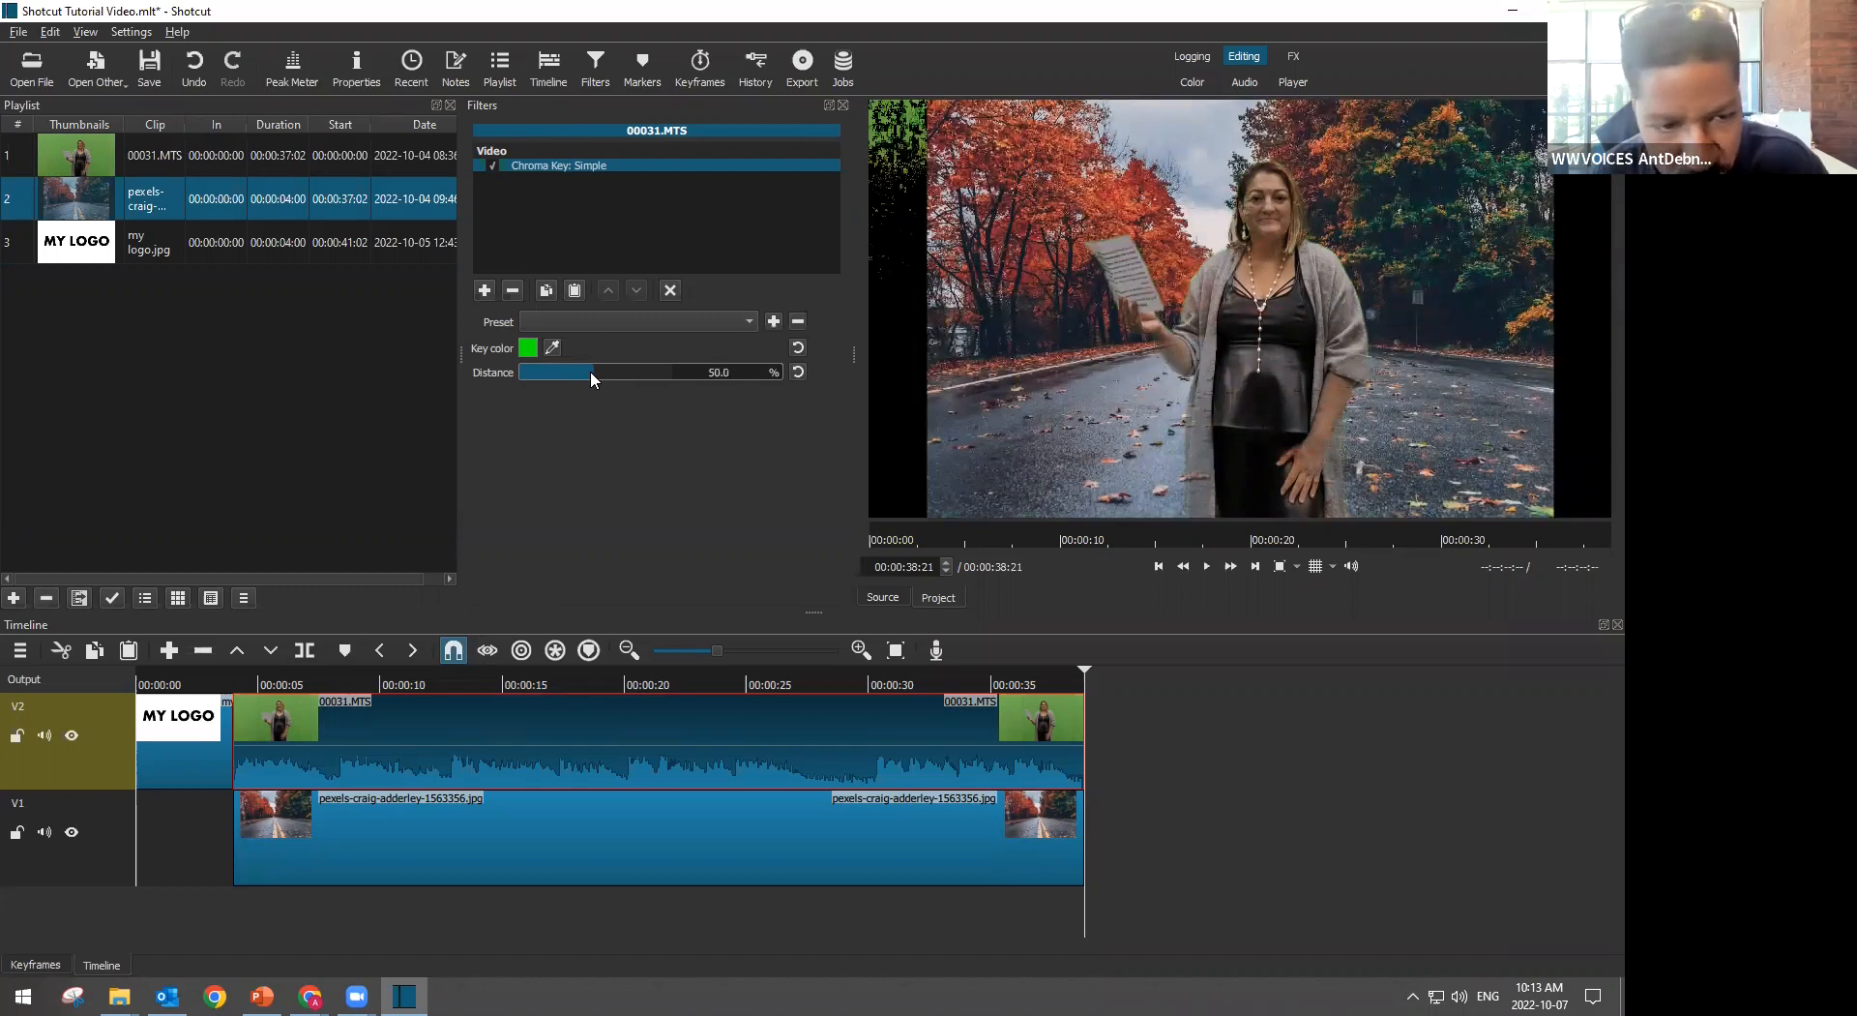
click(588, 371)
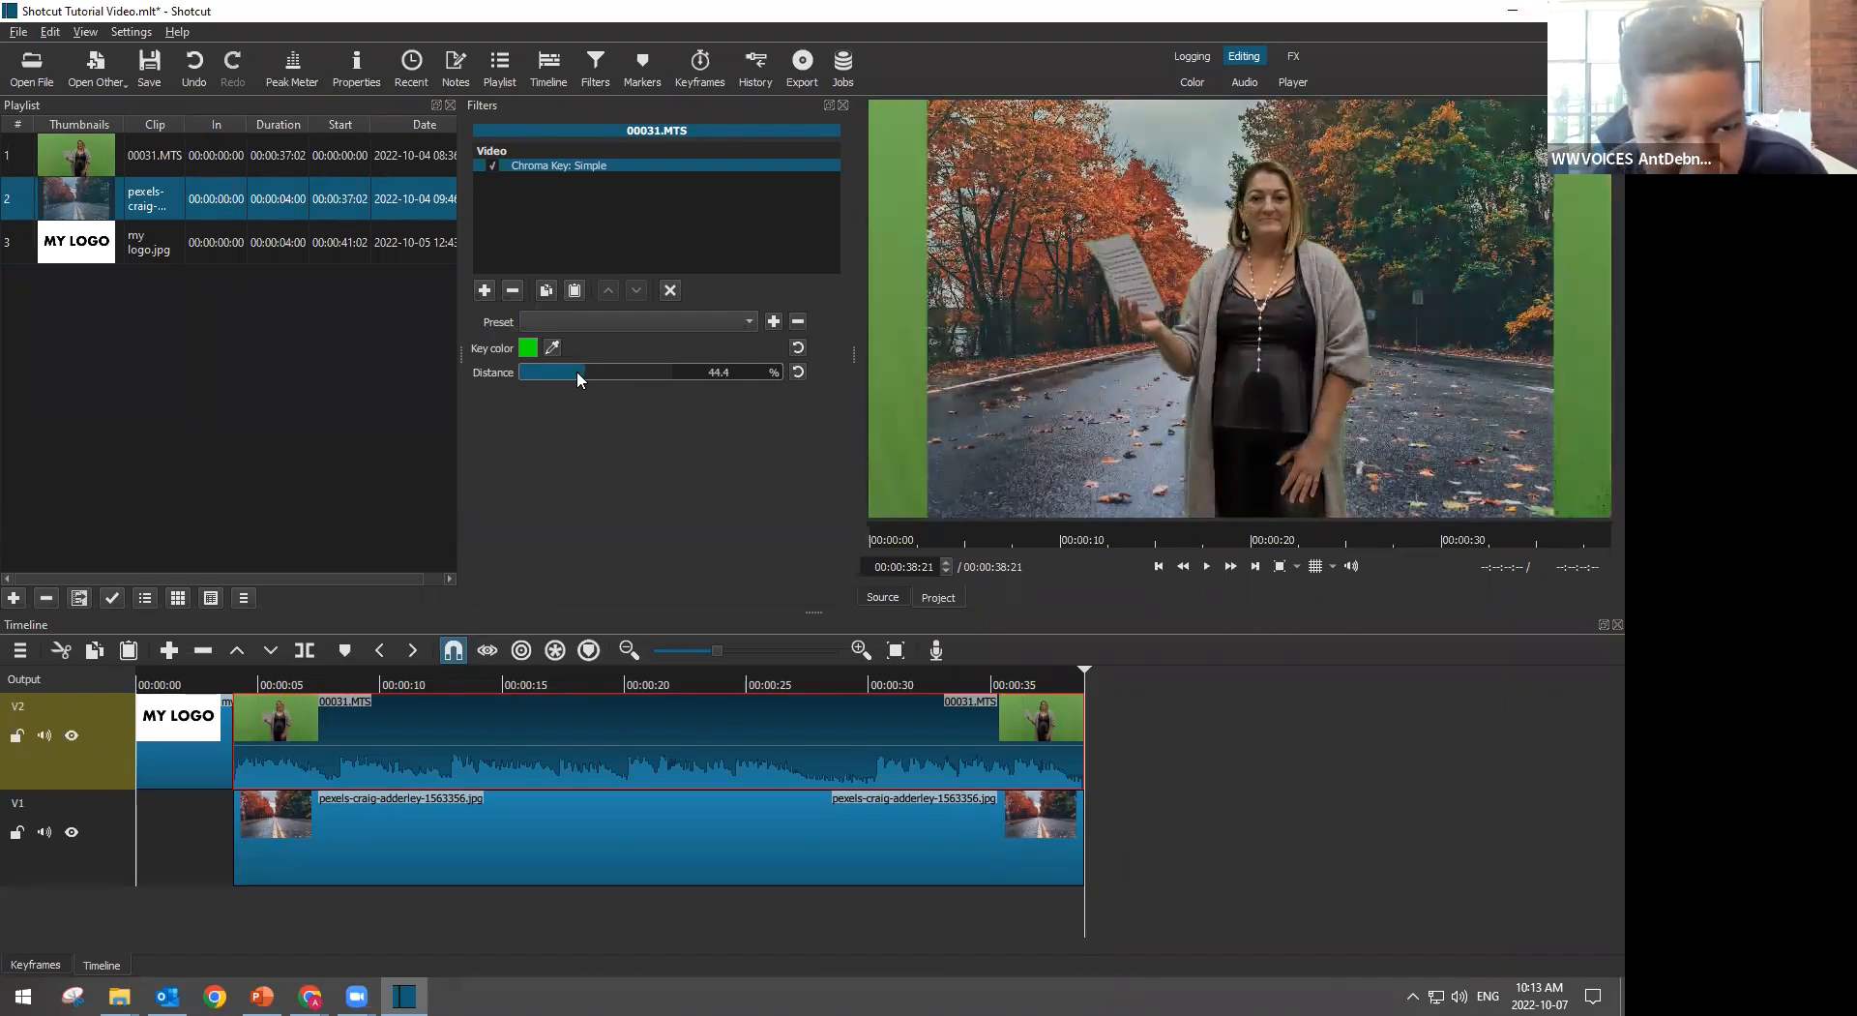
click(576, 371)
click(579, 374)
click(582, 373)
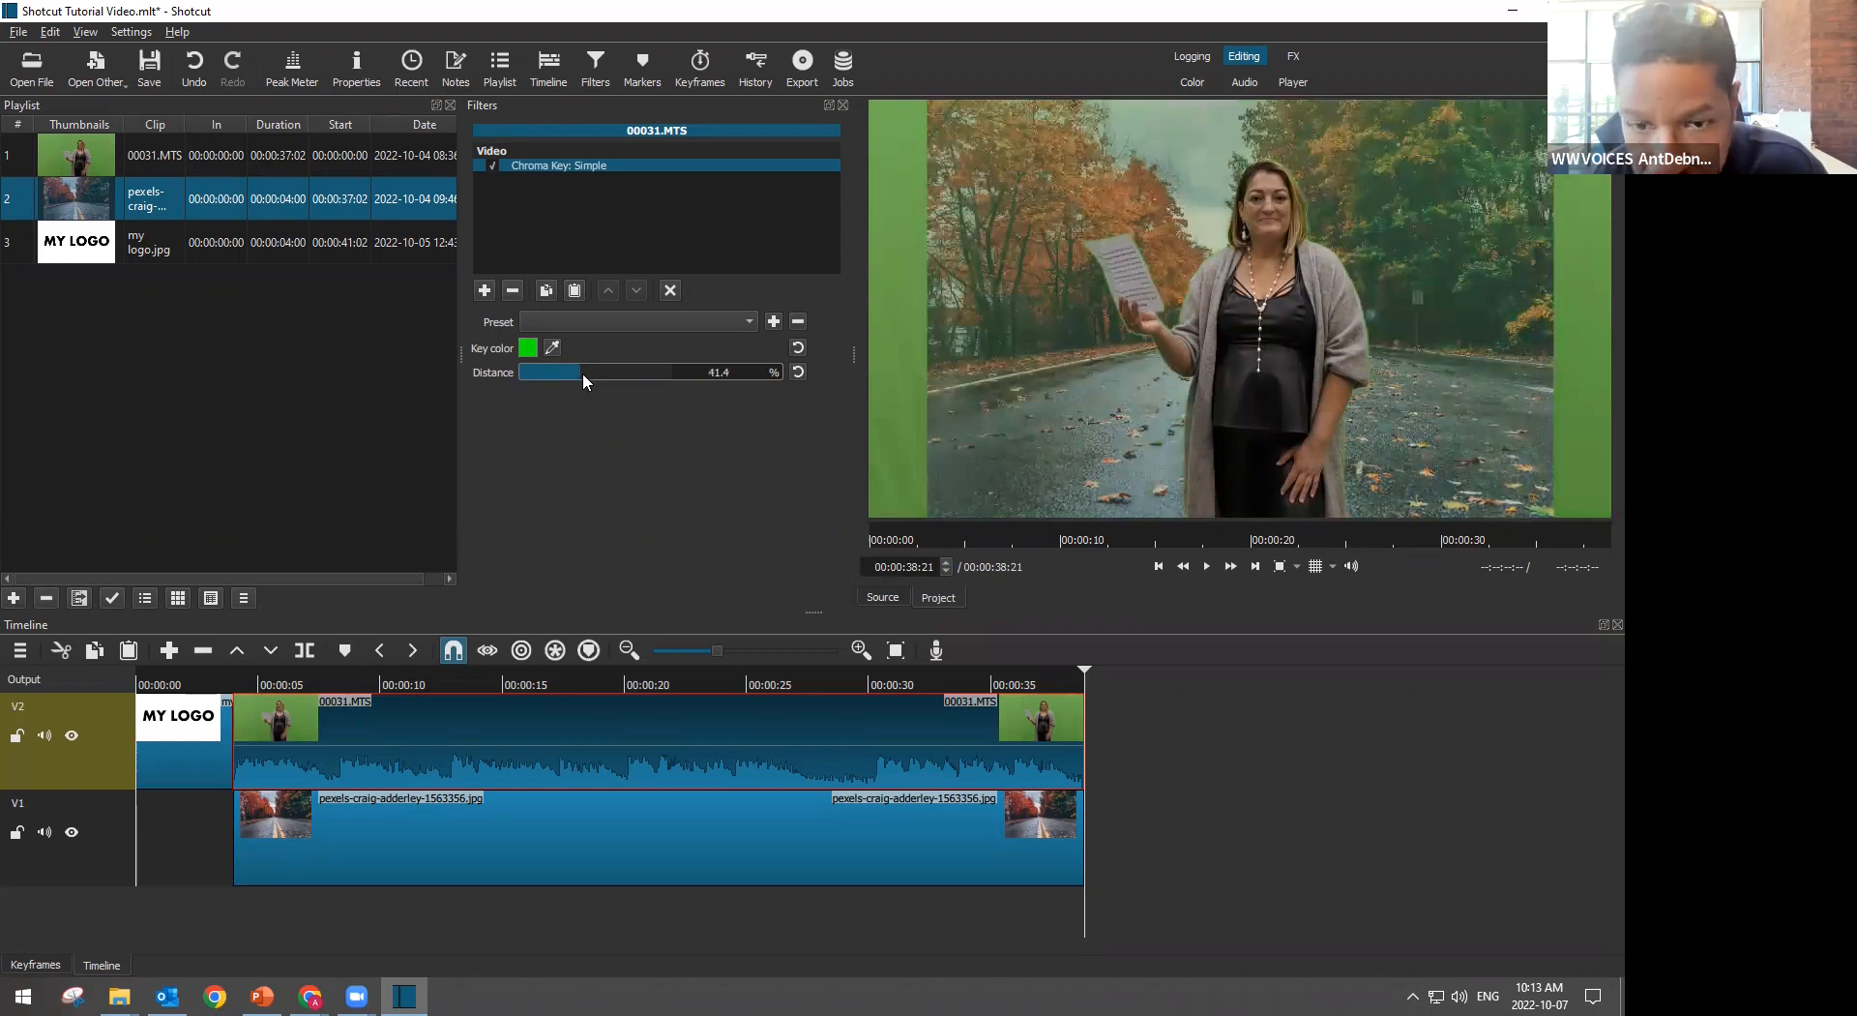
click(573, 373)
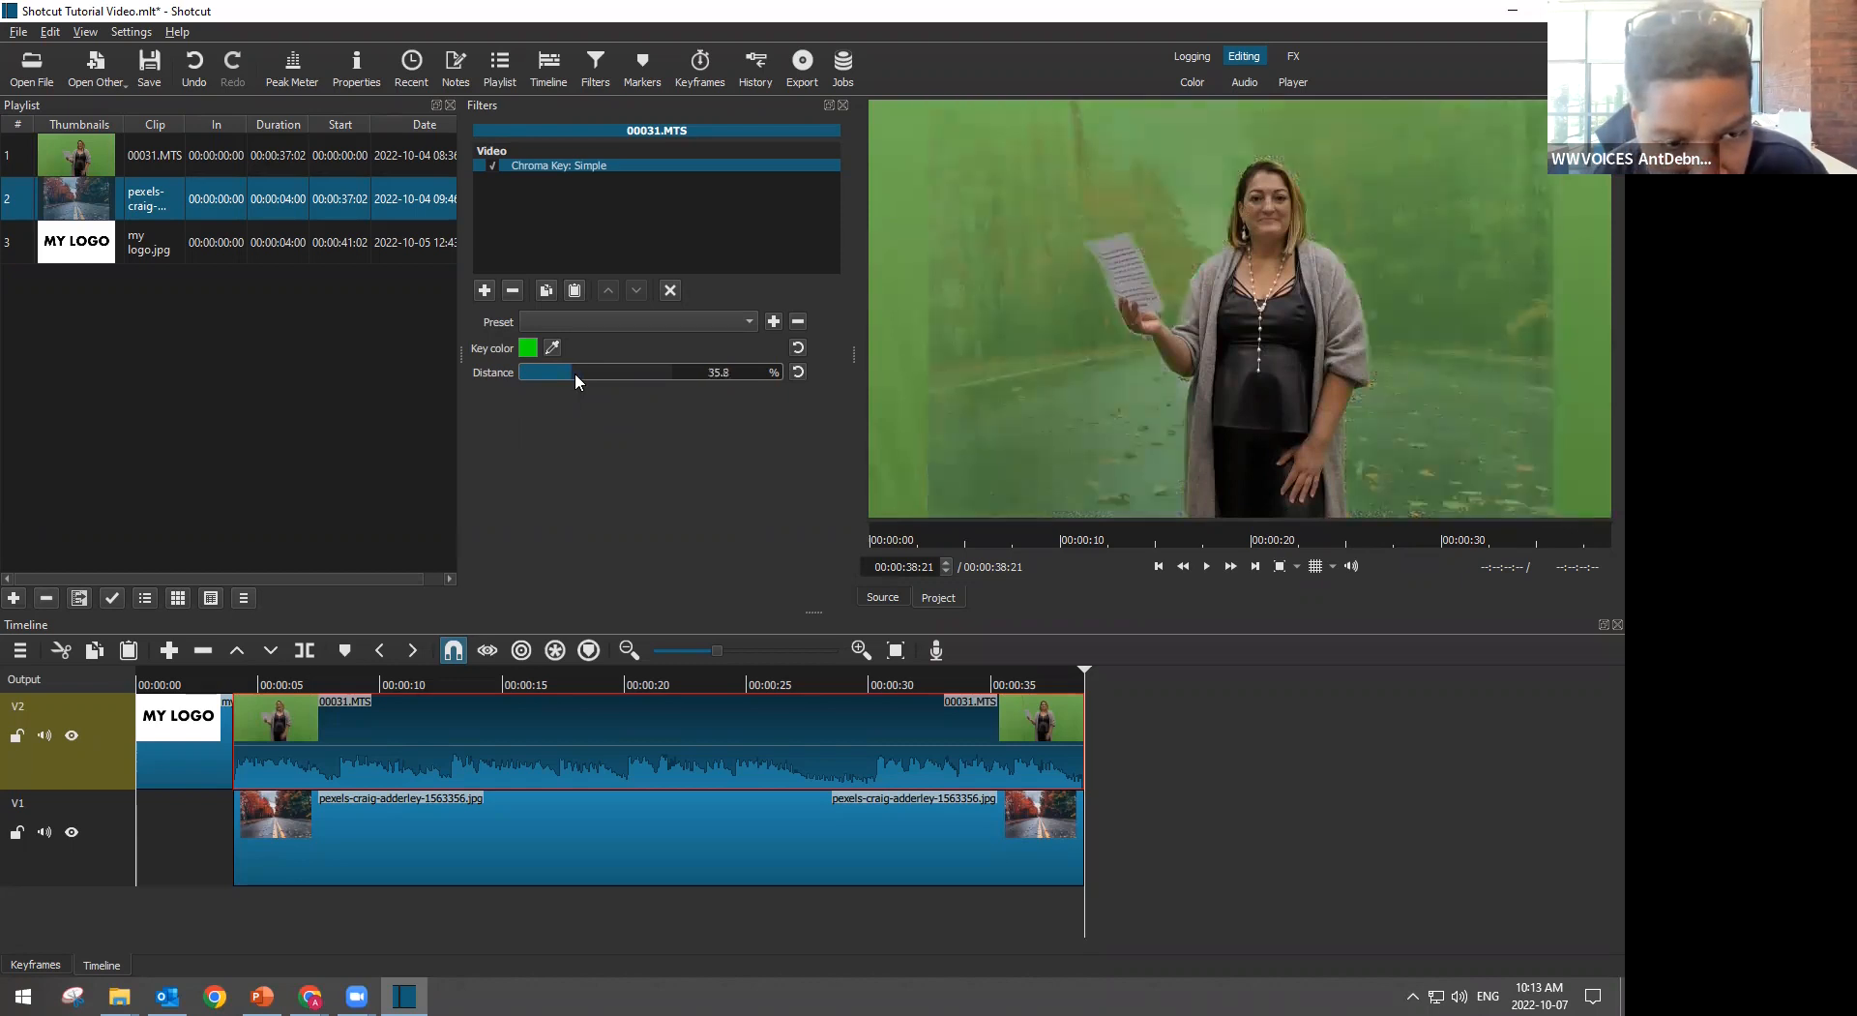
click(576, 374)
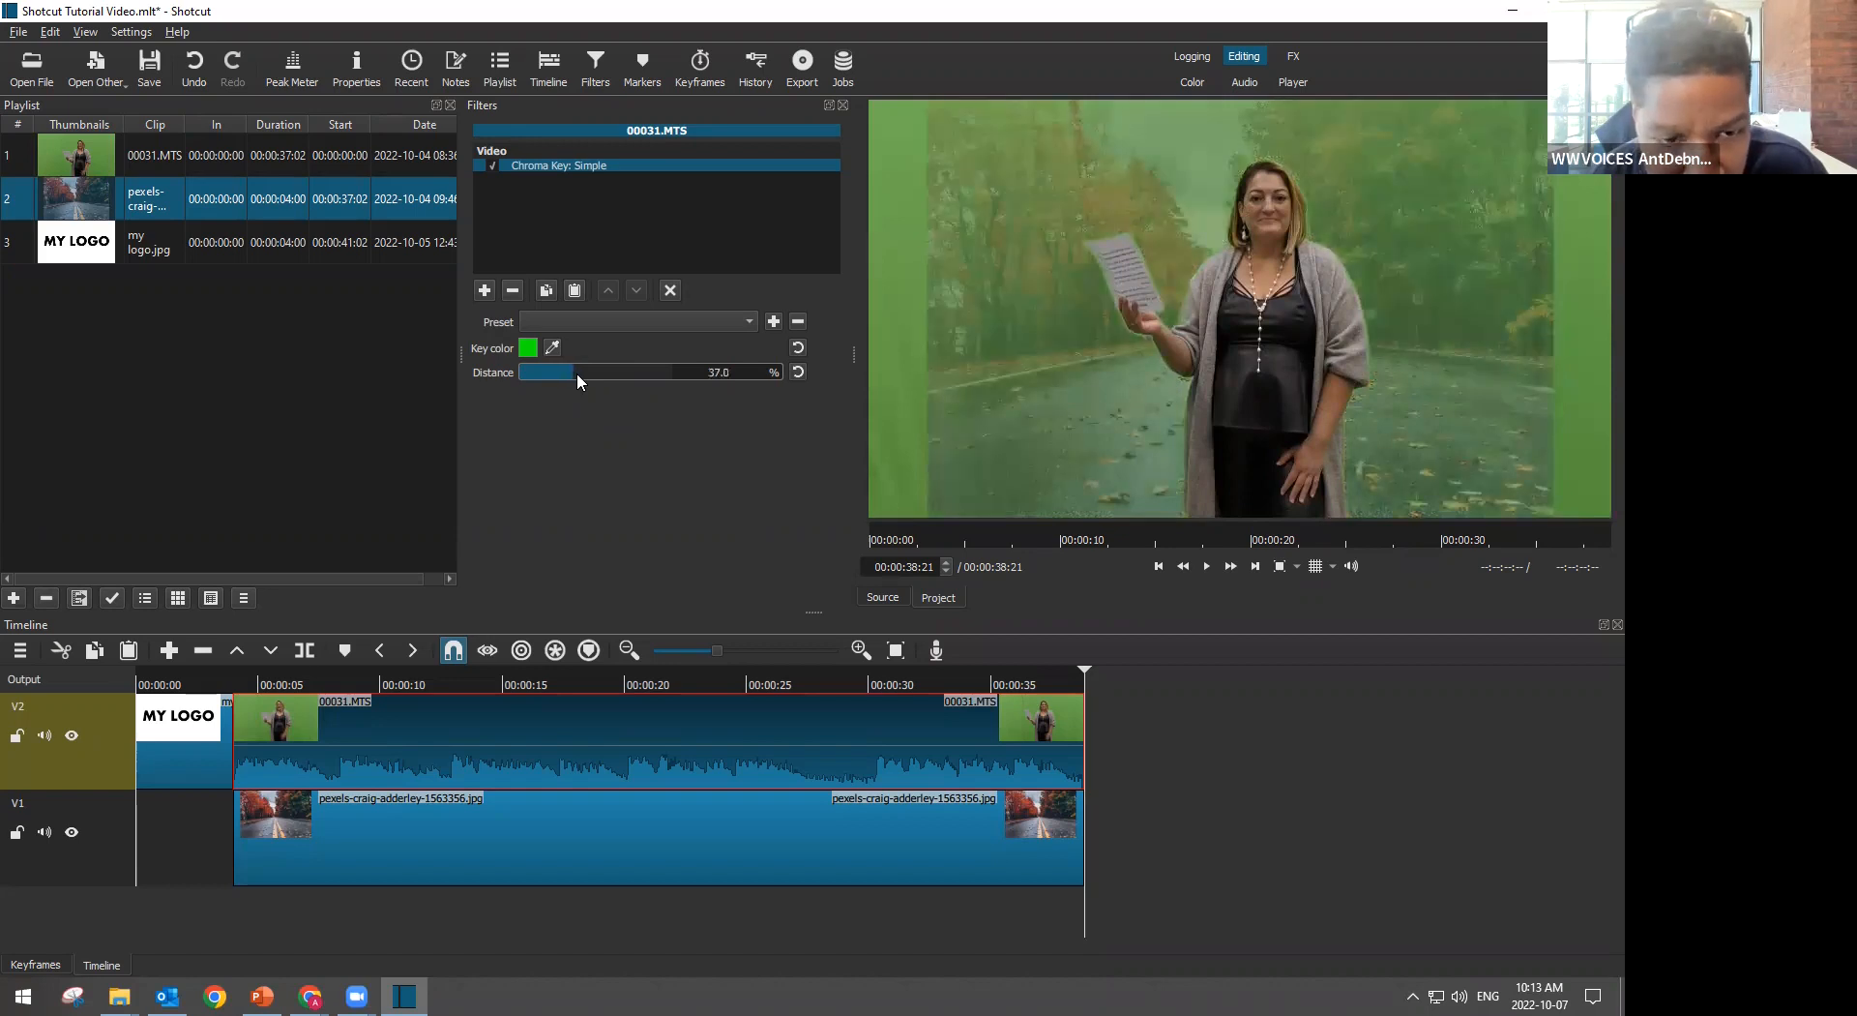
click(579, 374)
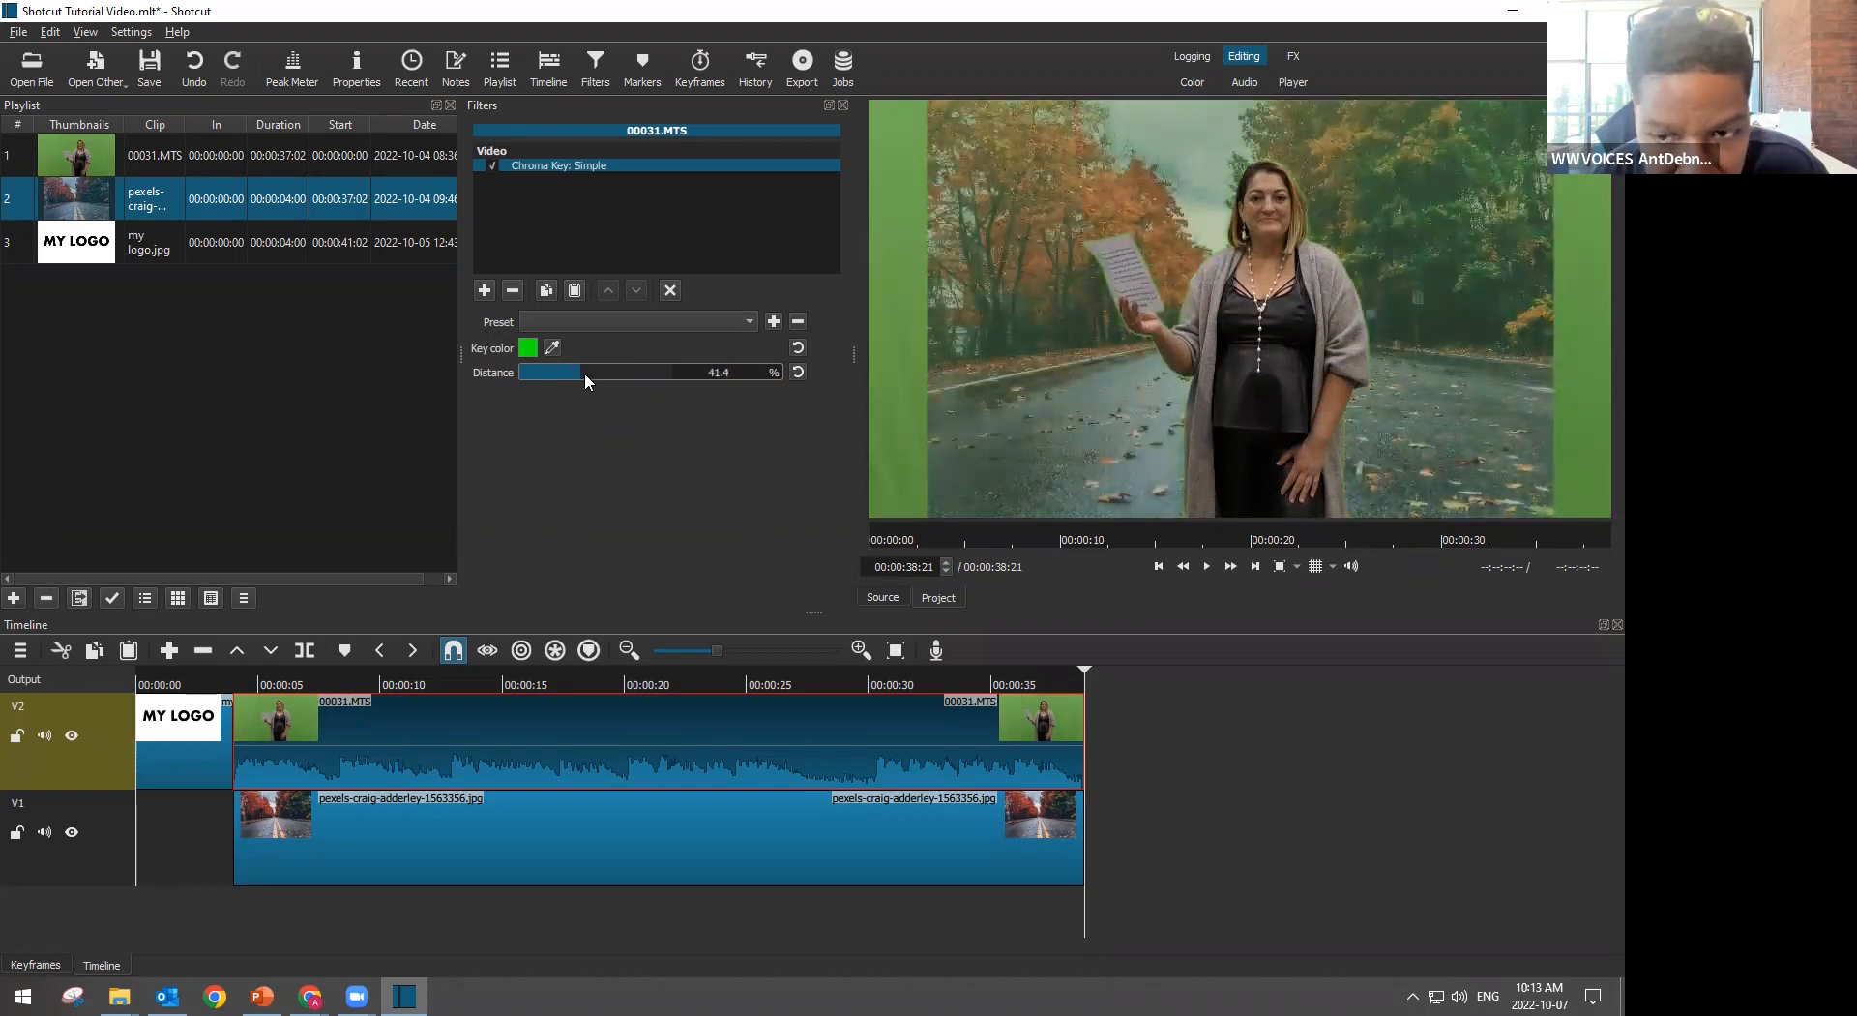
click(586, 374)
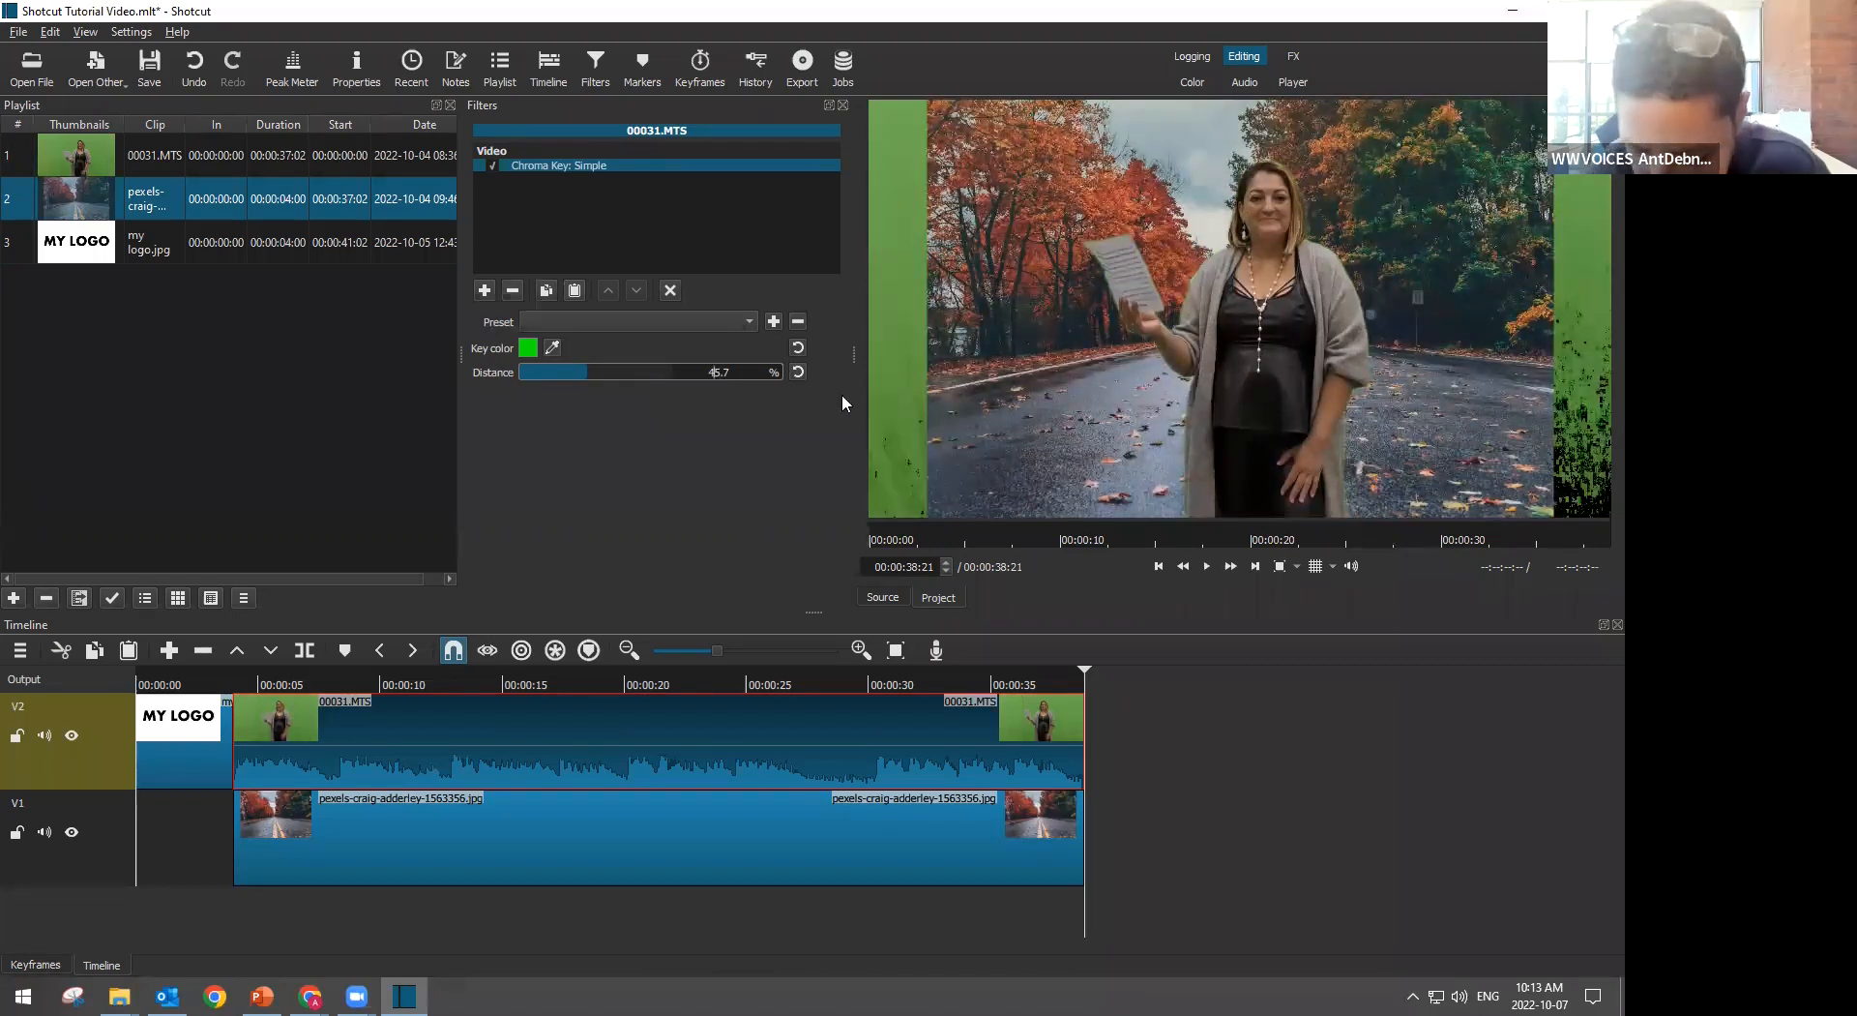
key(Down)
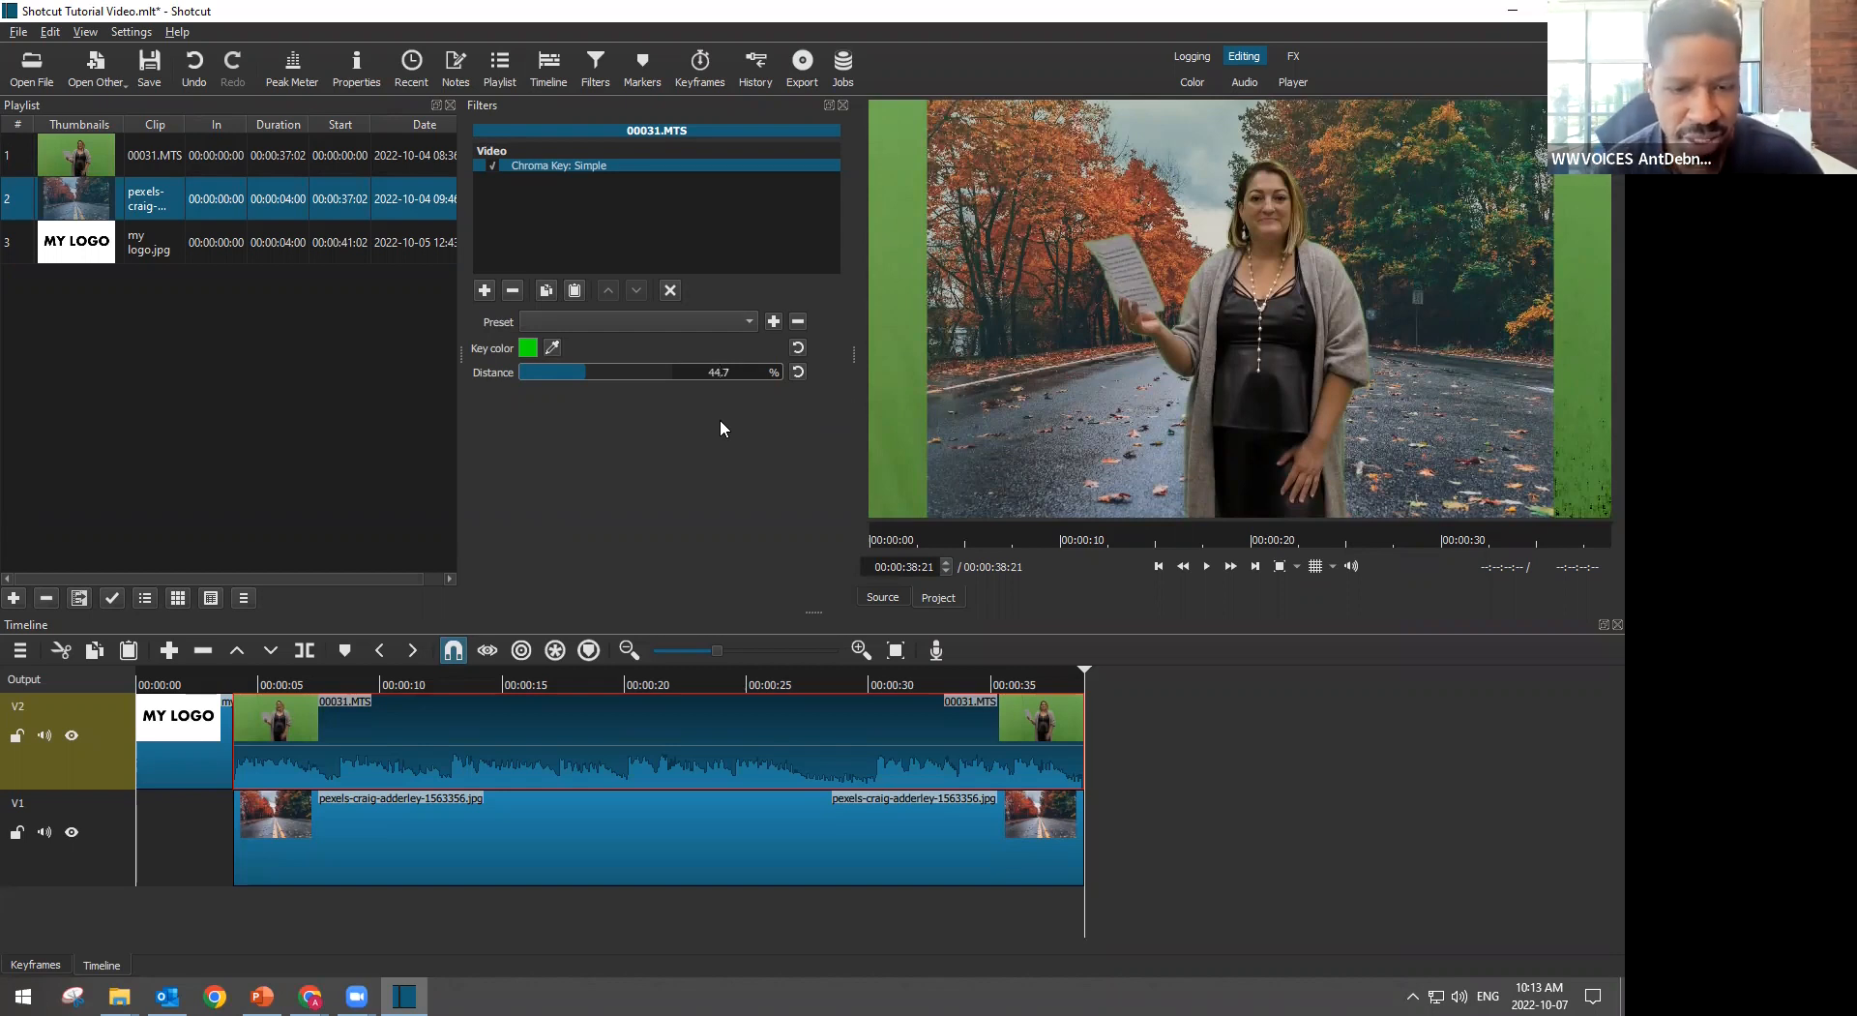
click(184, 693)
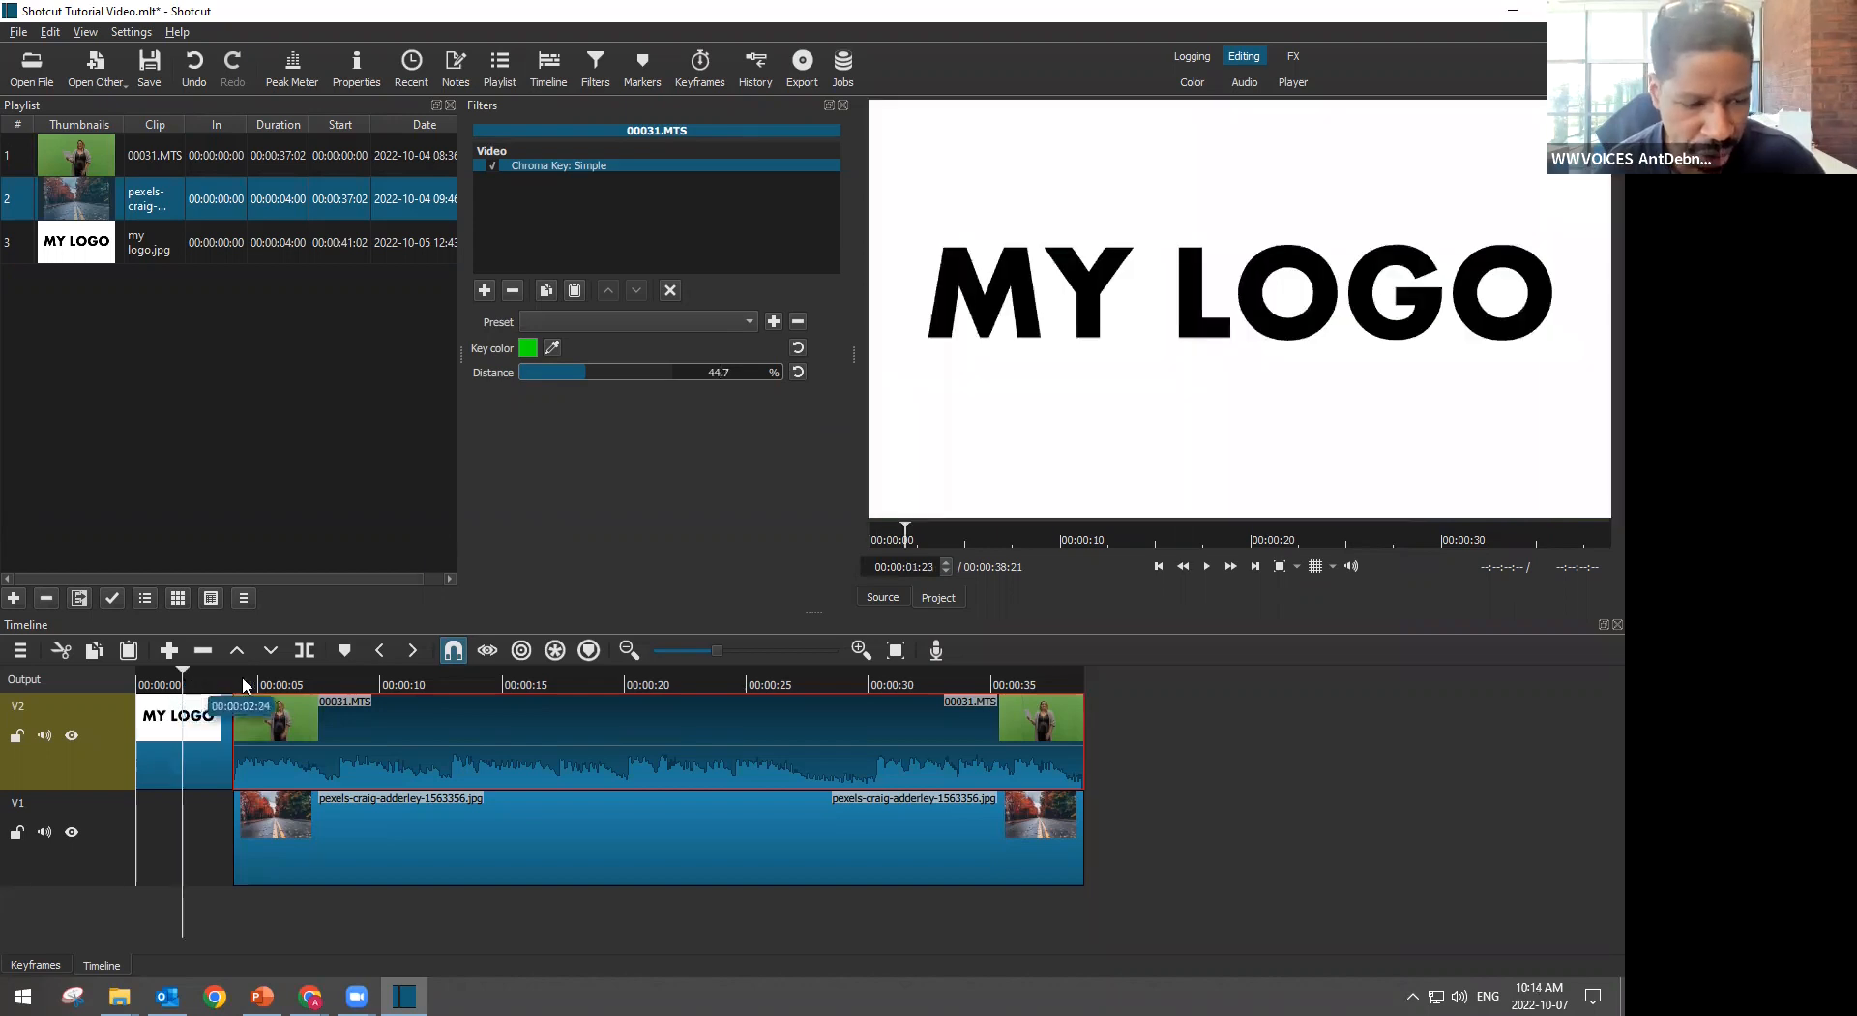
click(332, 685)
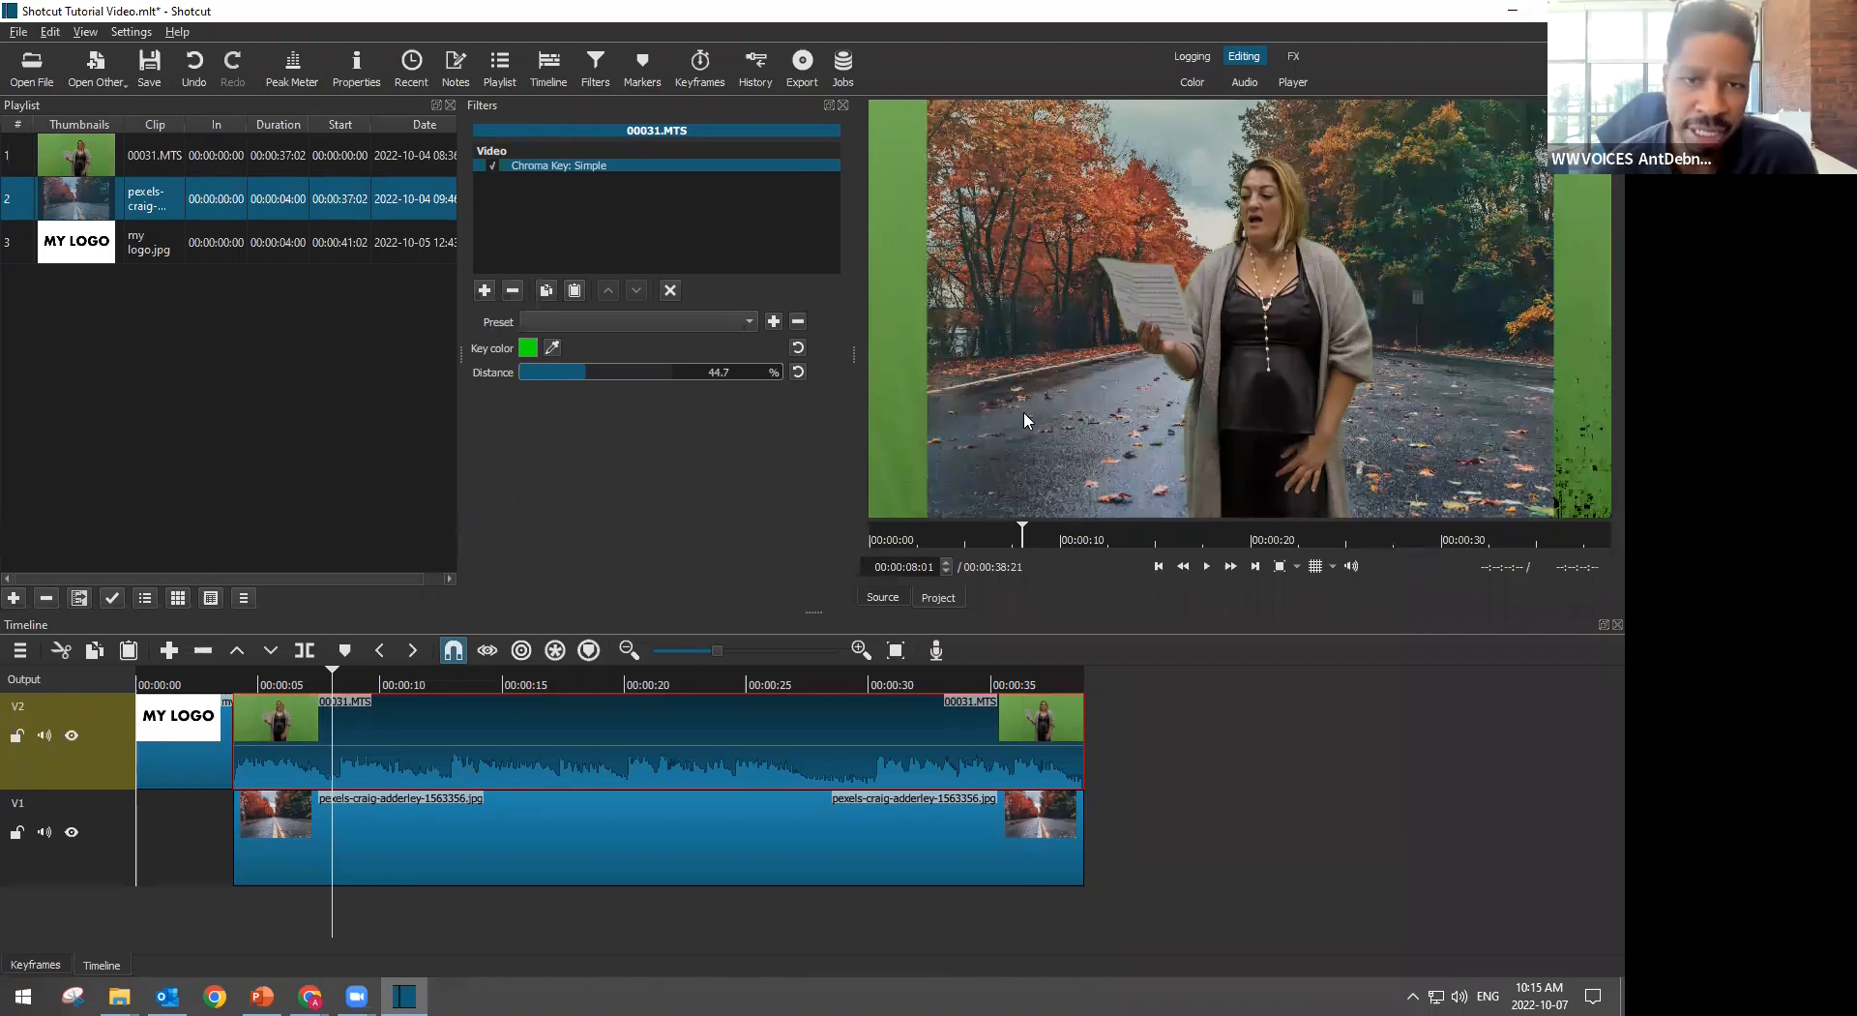
Export the keyed timeline with the H.264 High Profile preset as the mp4 file Shotcut Tutorial Video1, keeping the earlier export
click(803, 67)
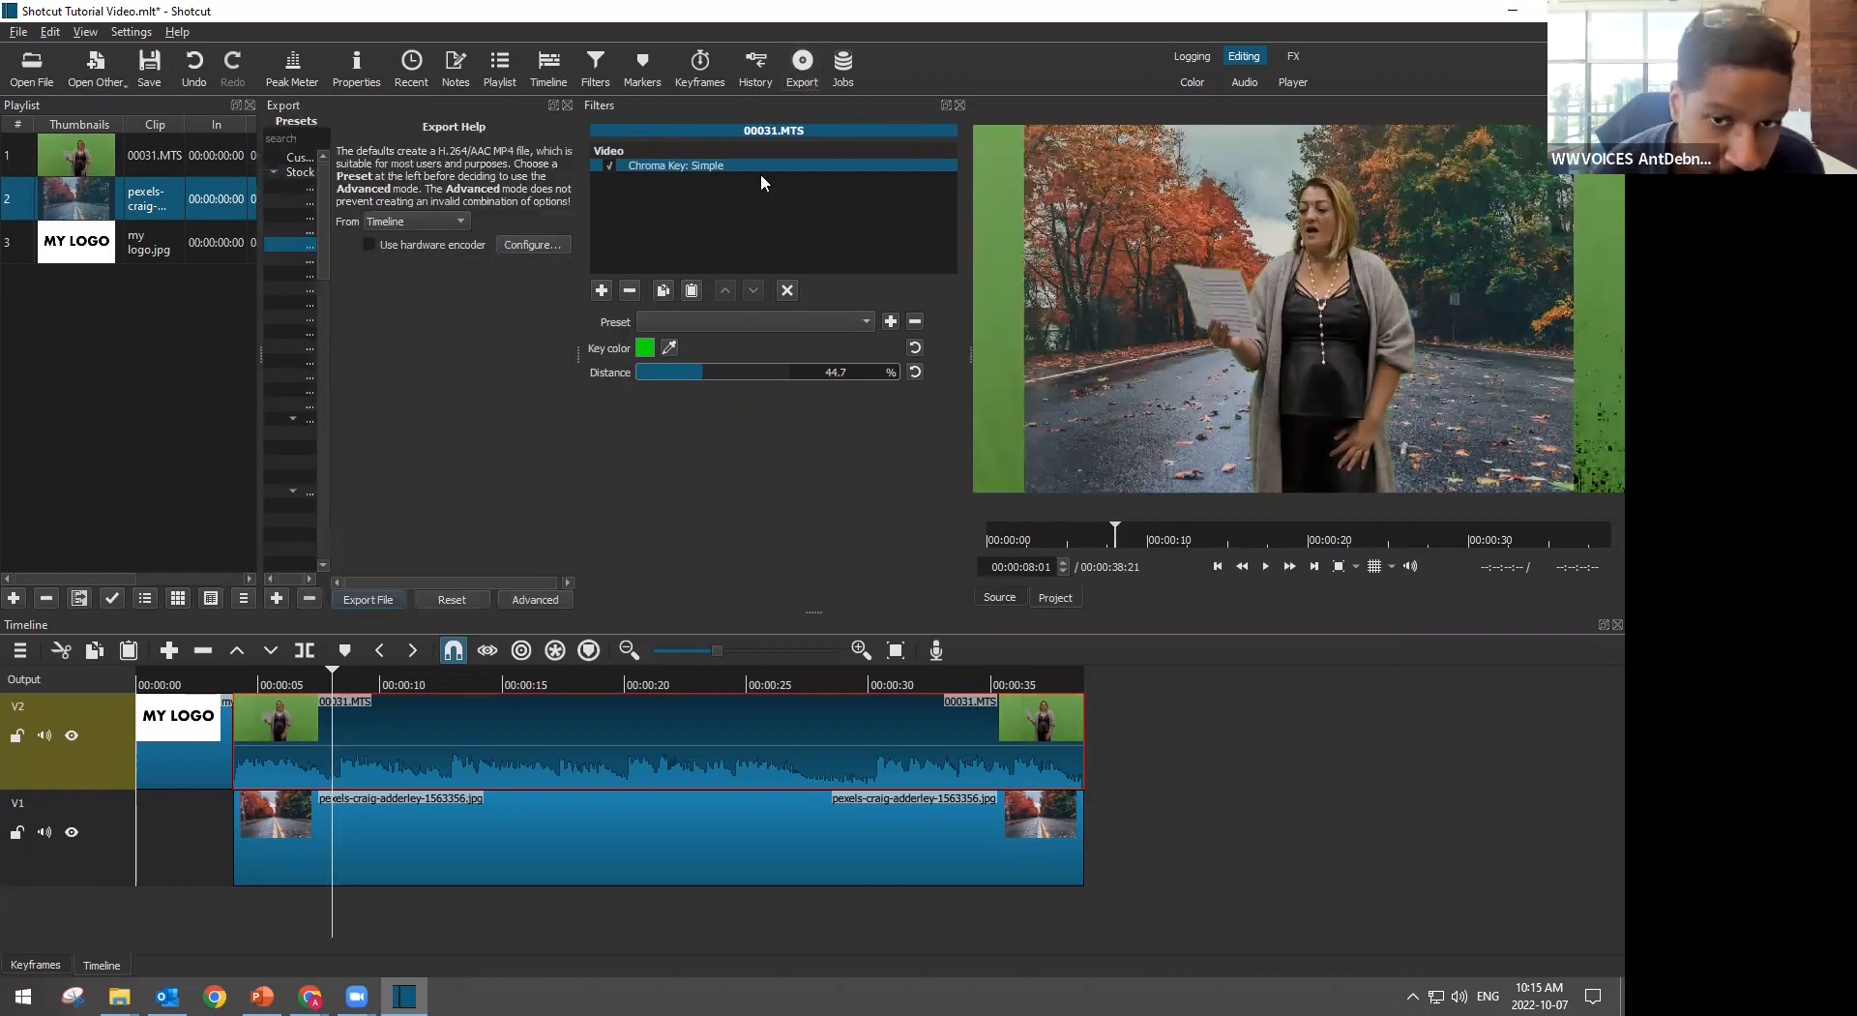
click(960, 105)
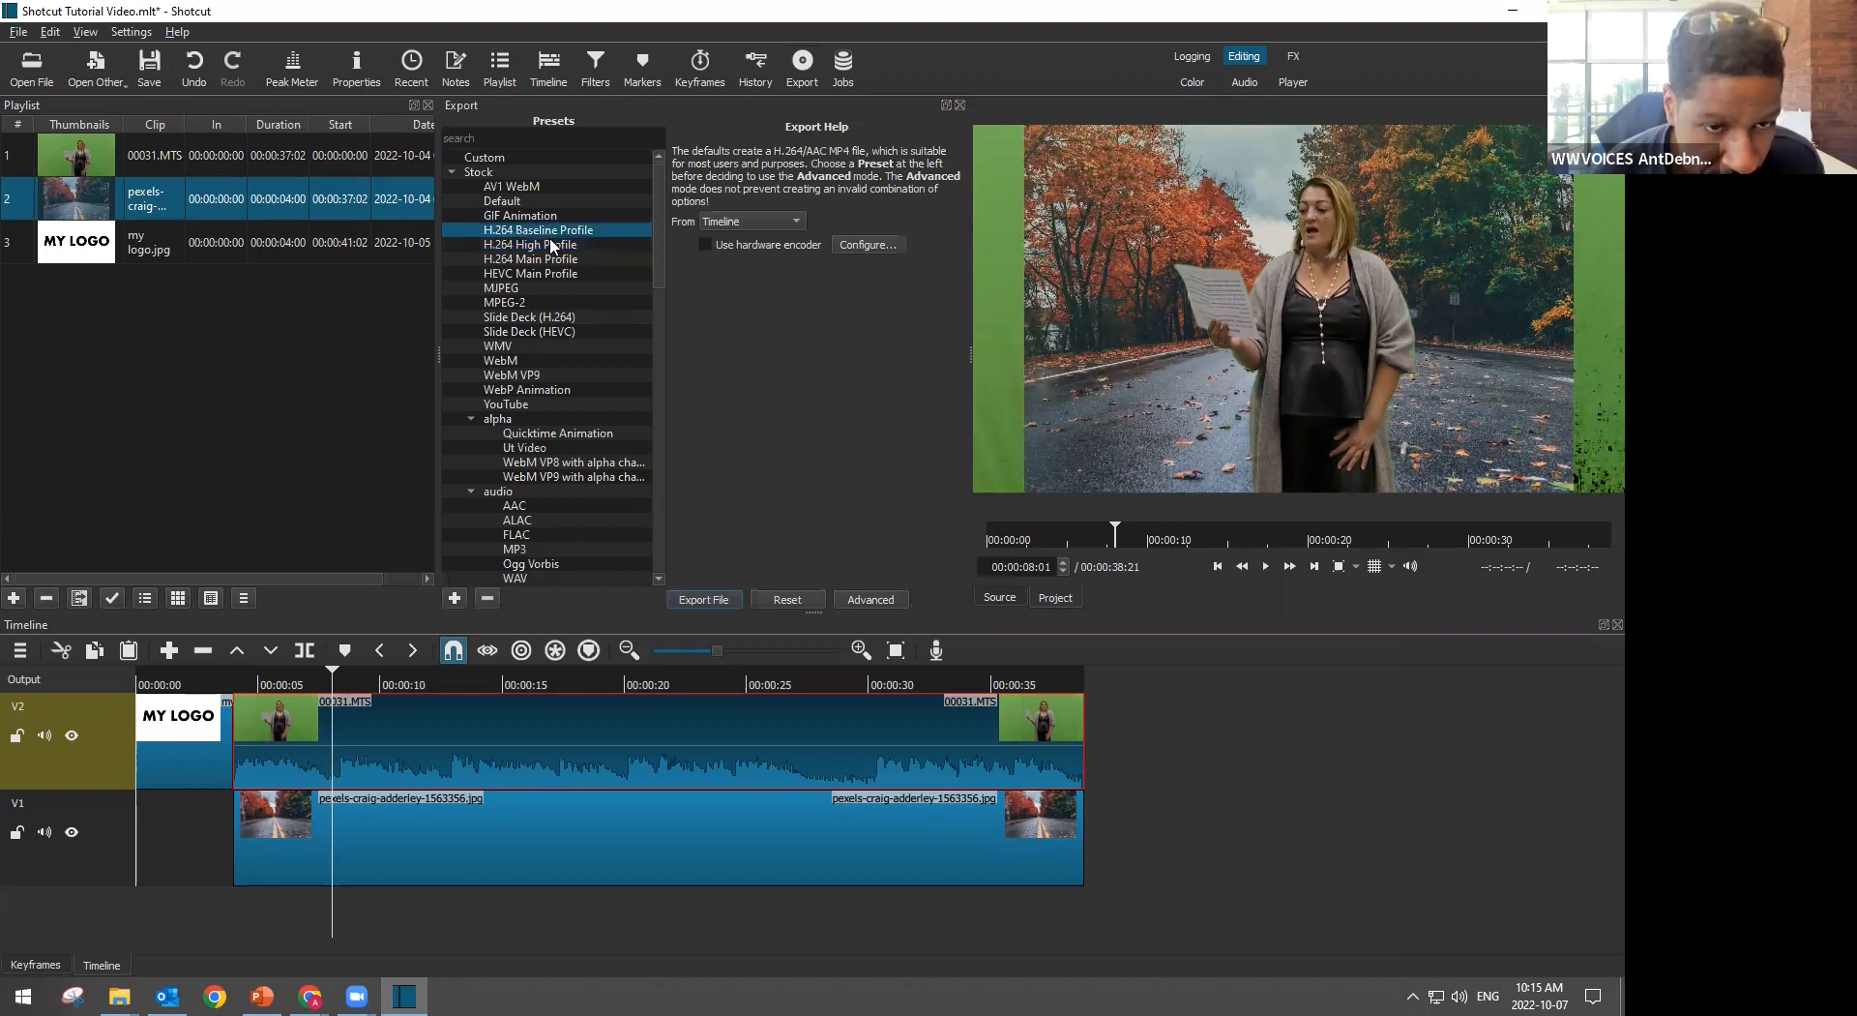
click(697, 600)
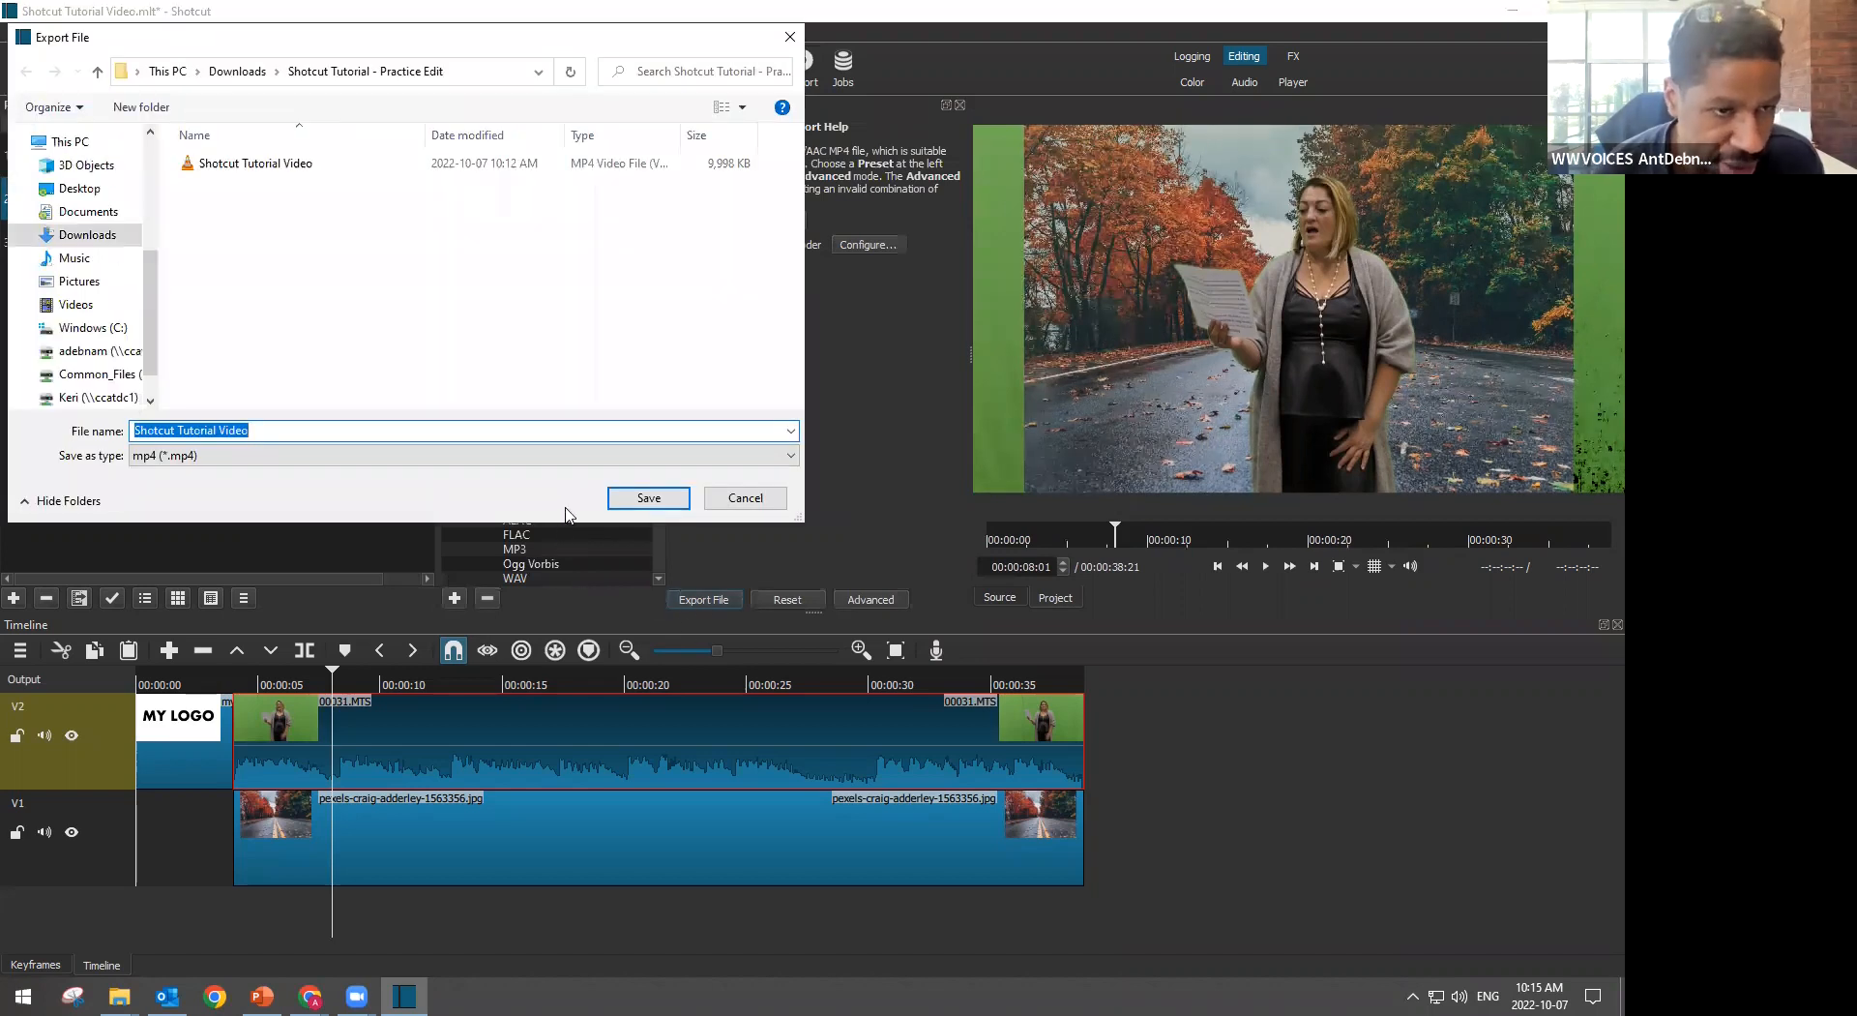
click(637, 499)
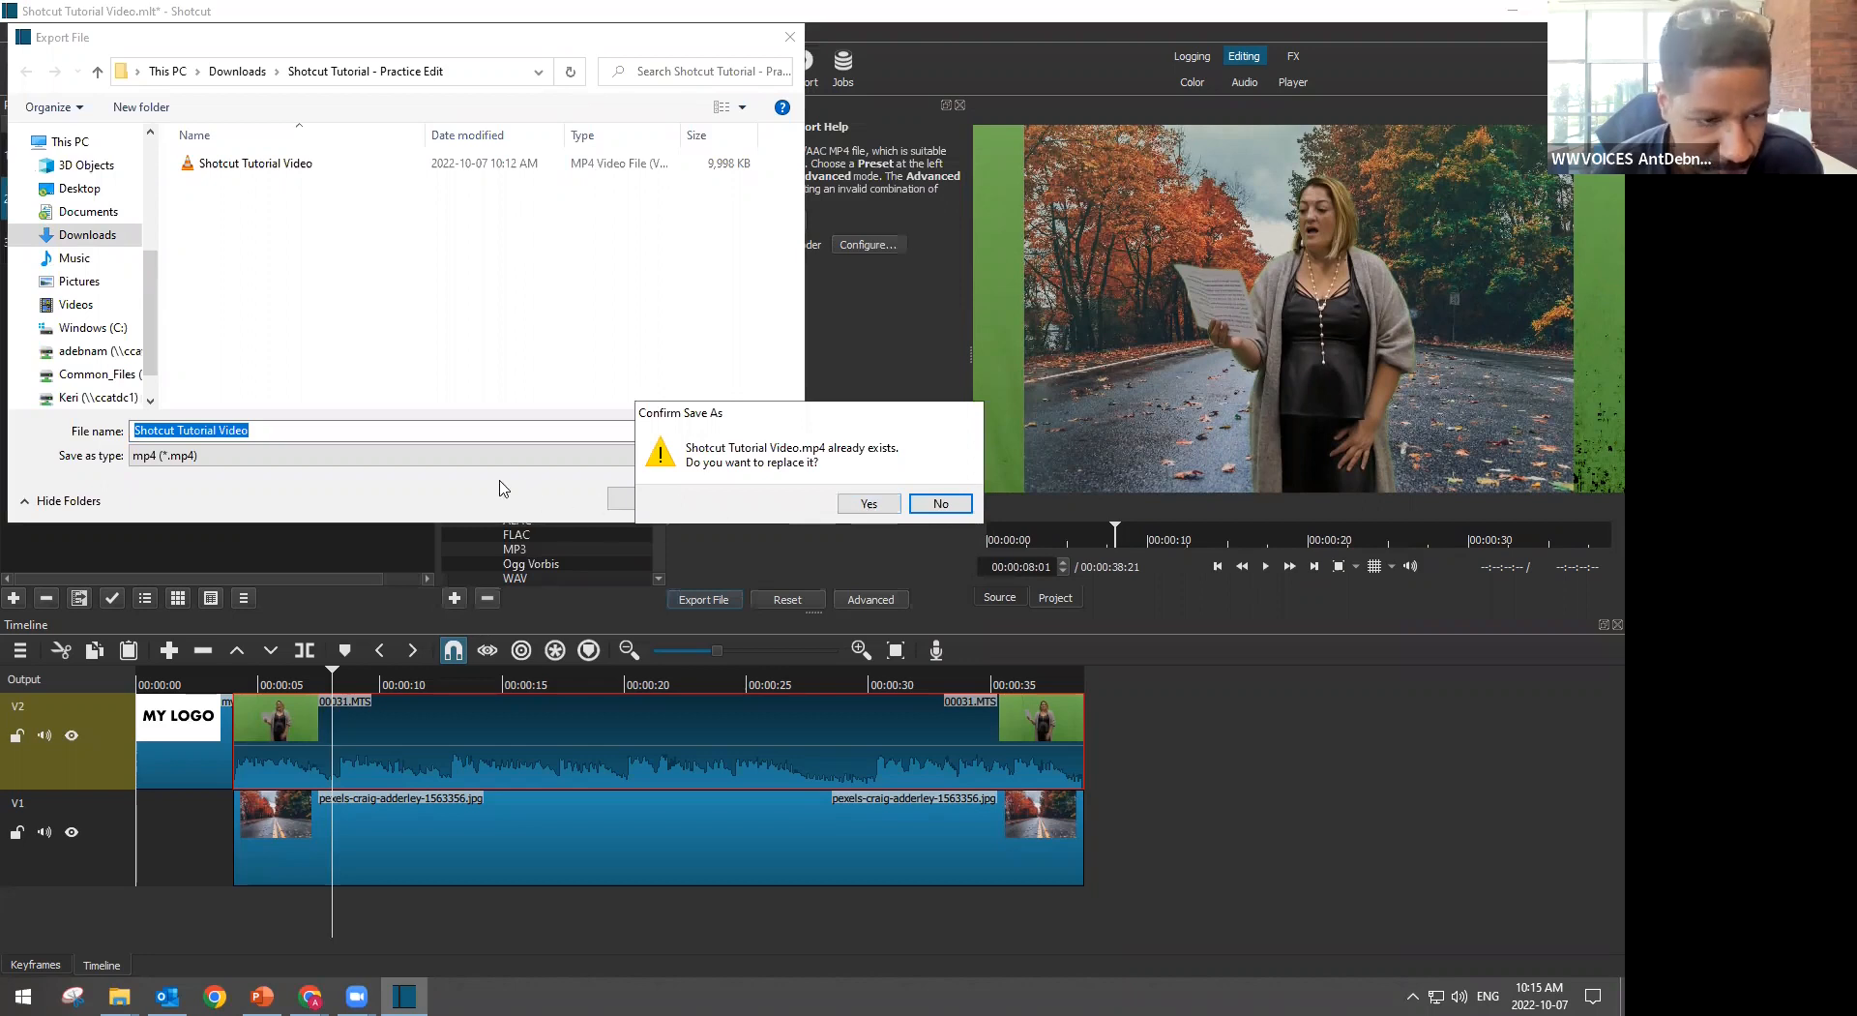
click(940, 503)
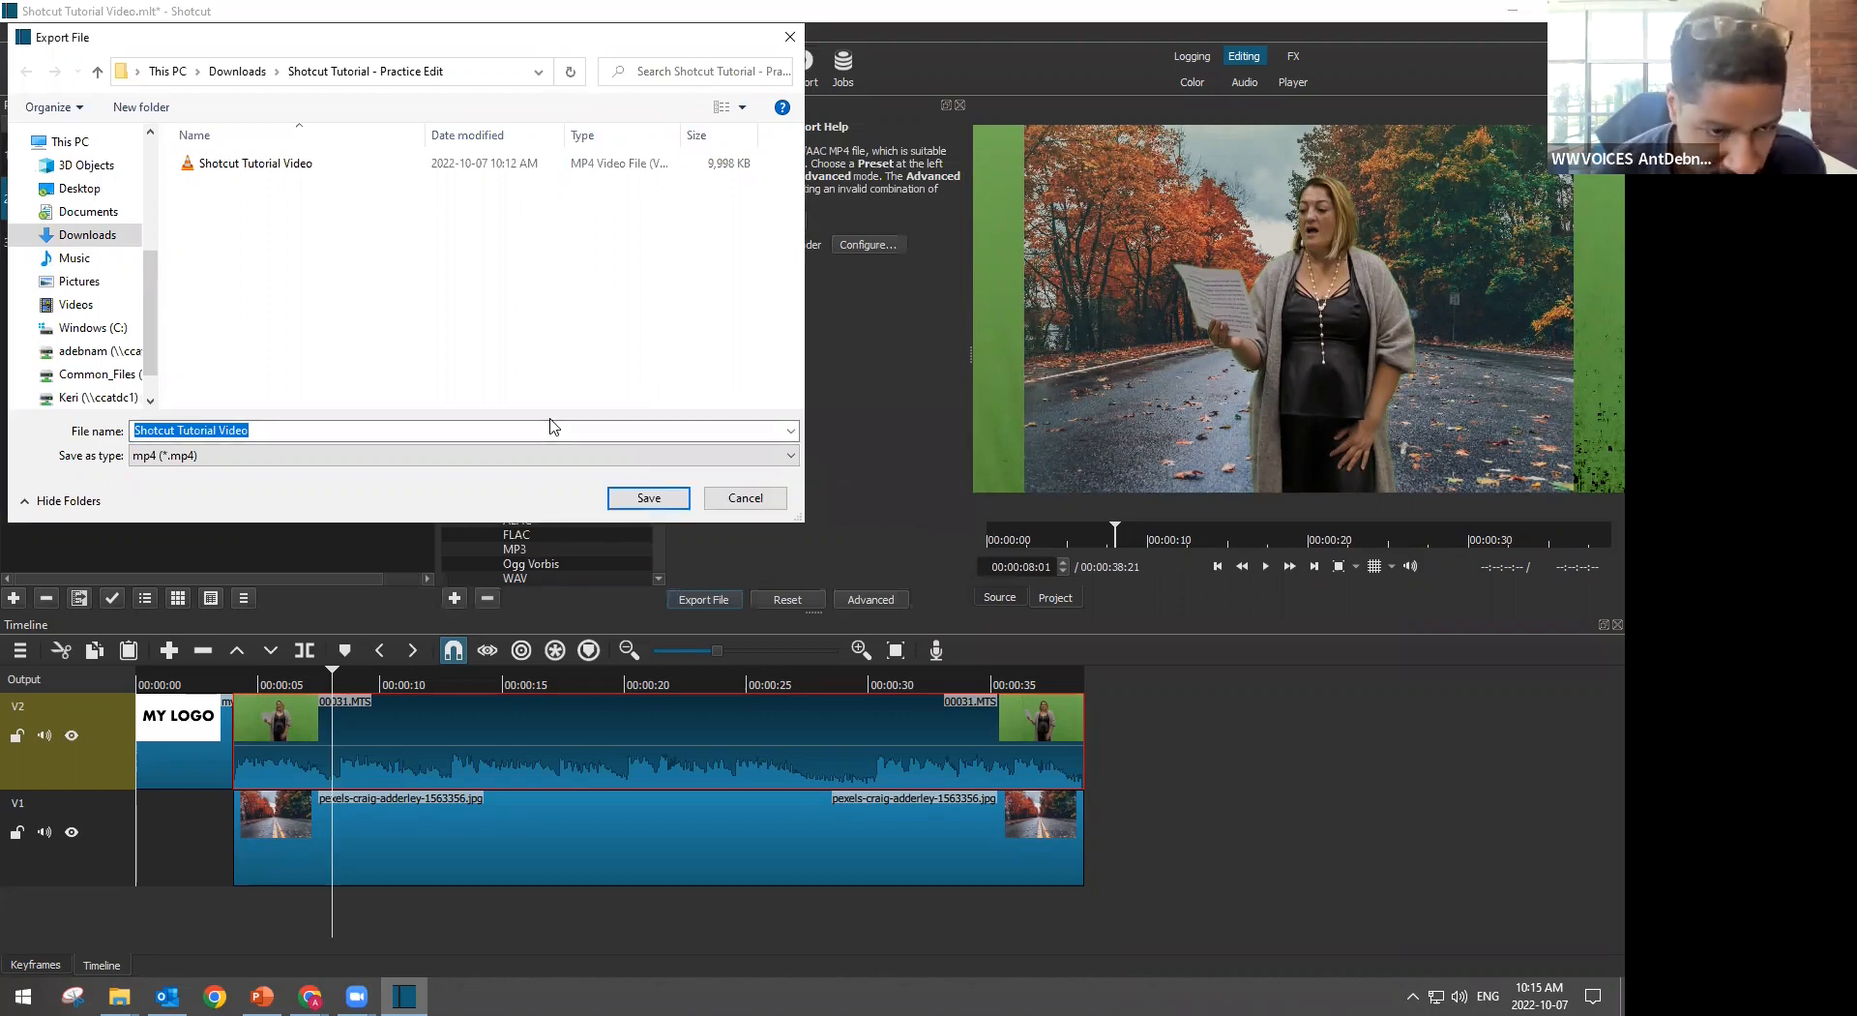
key(End)
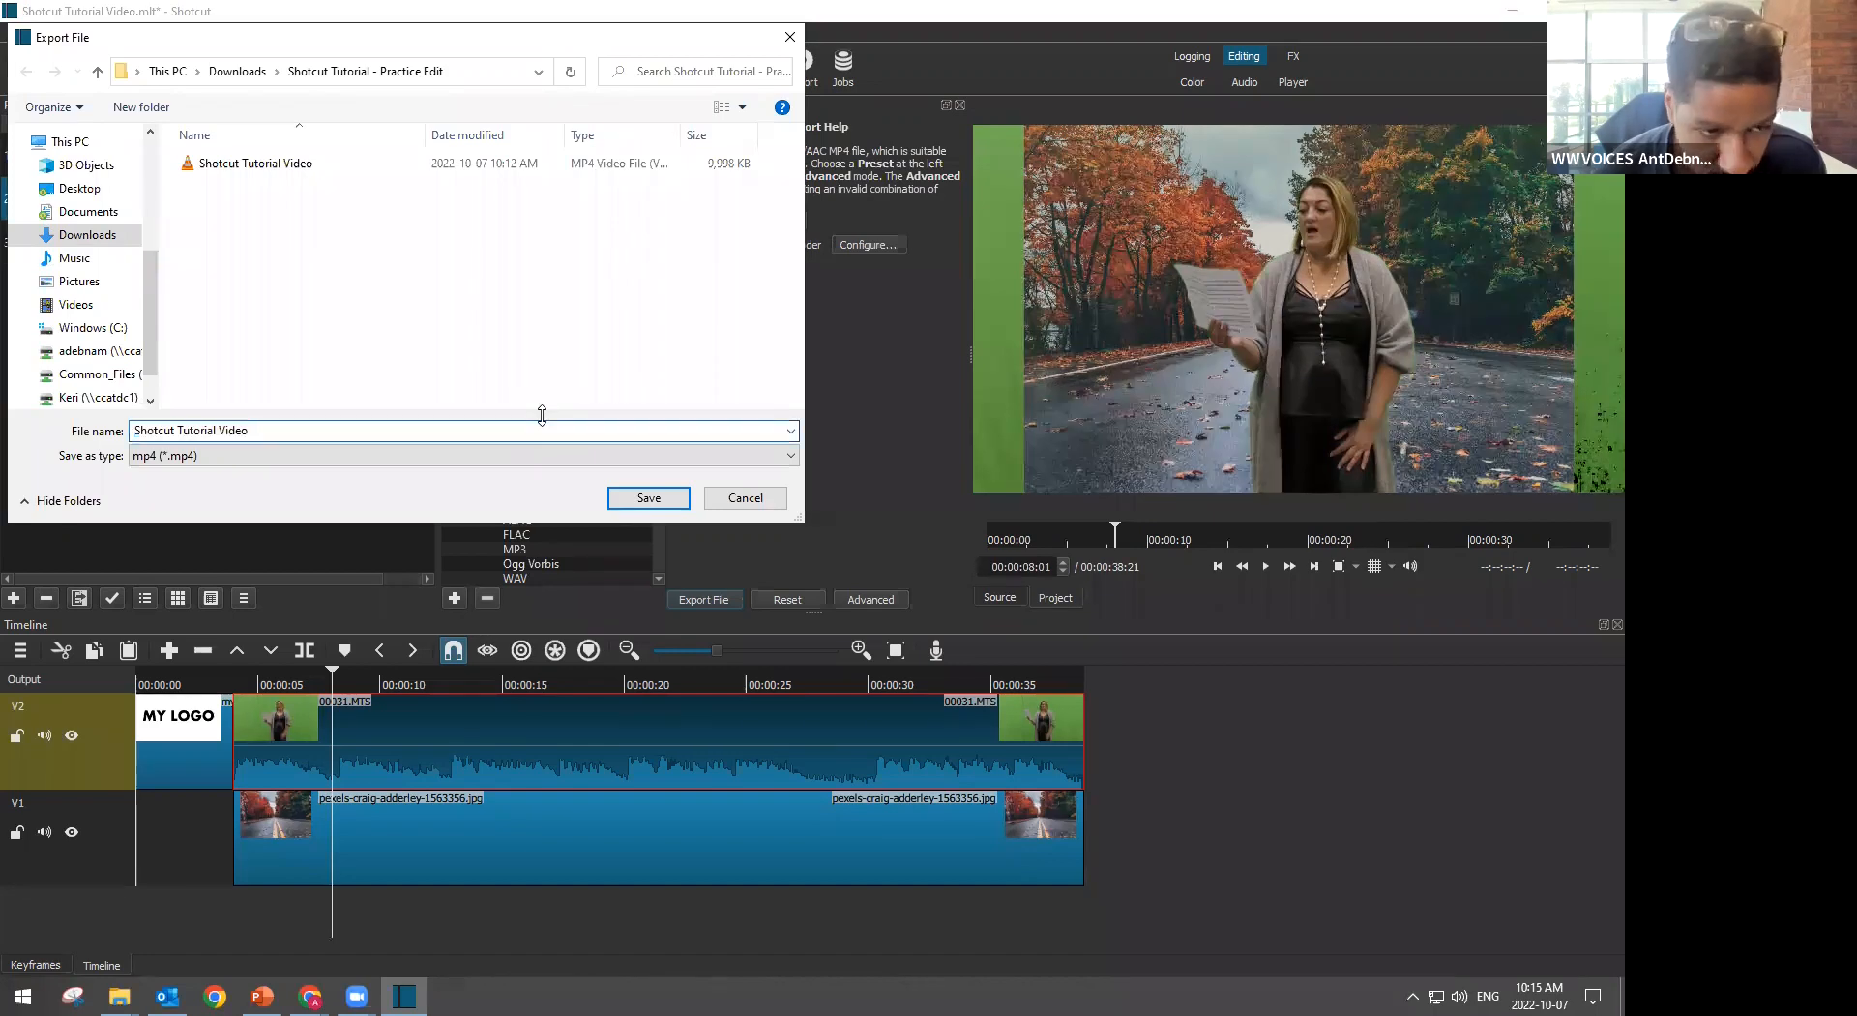
text(1)
click(633, 498)
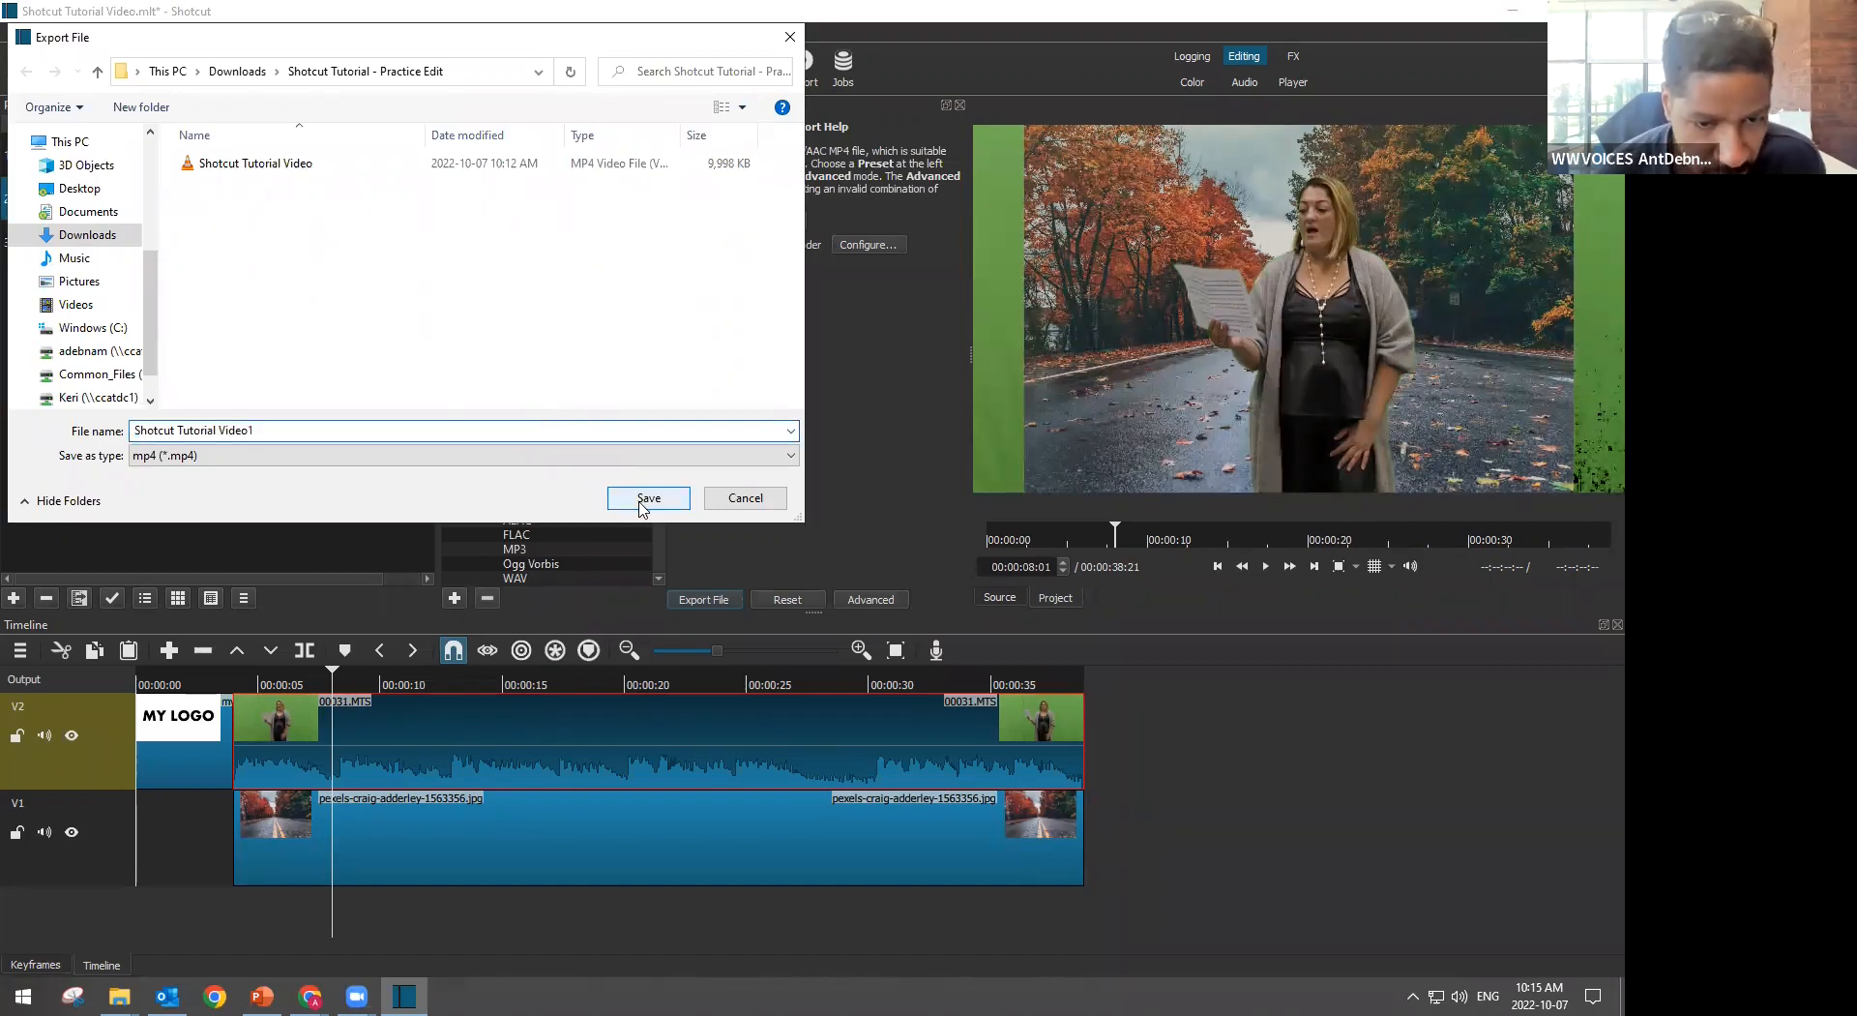
click(834, 533)
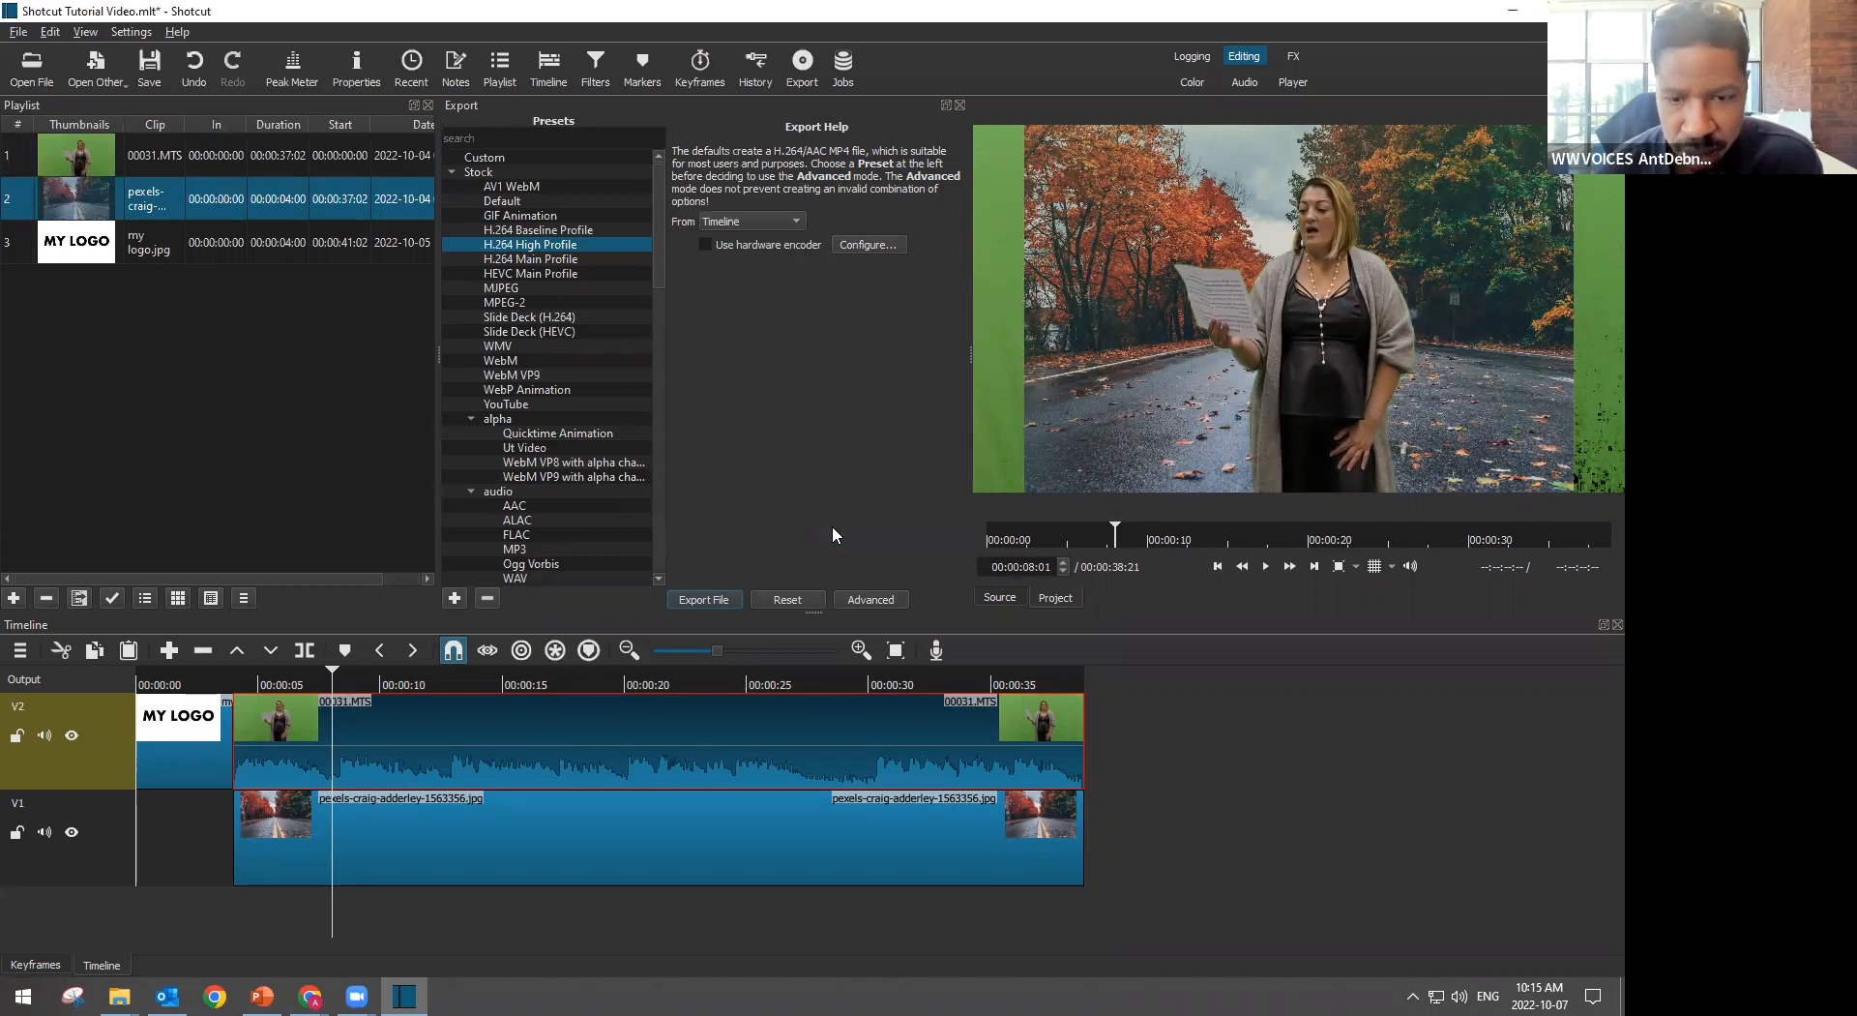